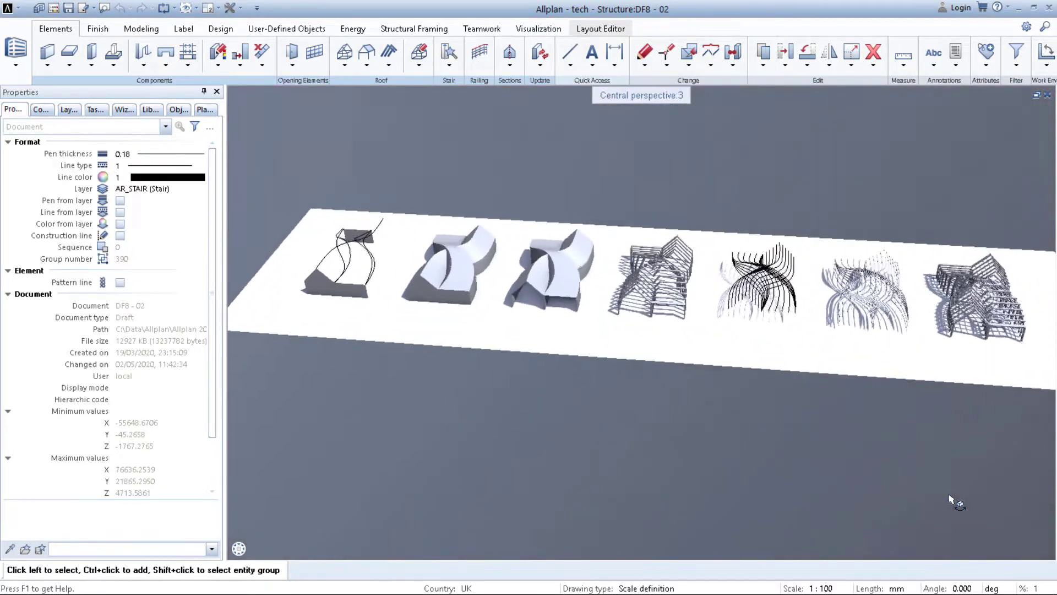
Step: Leave the maximised perspective view and open drawing file 100 TUTORIAL_VIDEO from the building structure
{"action": "double_click", "coordinate": [667, 92]}
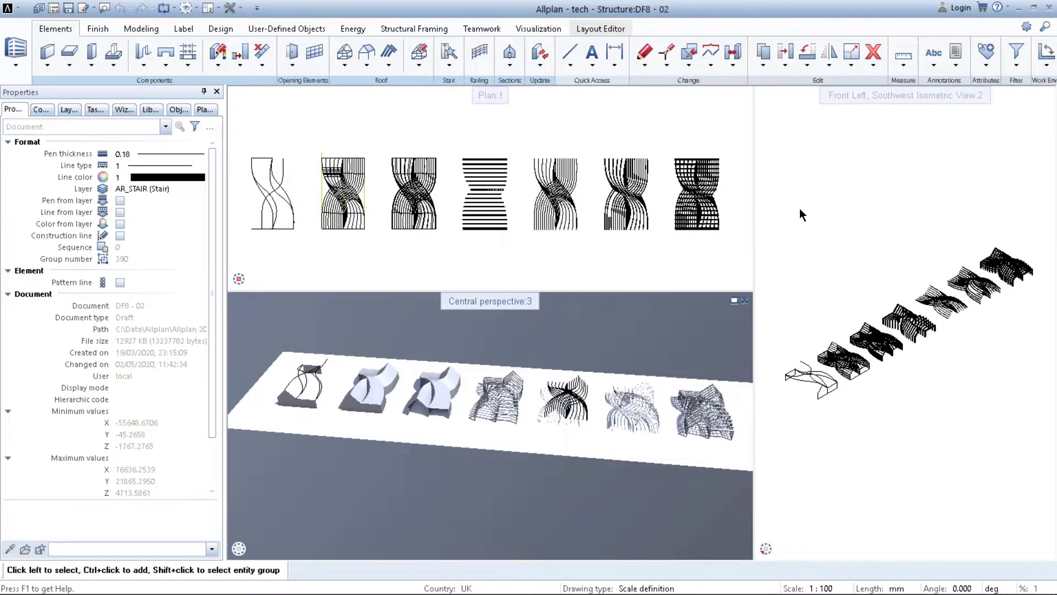
{"action": "left_click", "coordinate": [53, 9]}
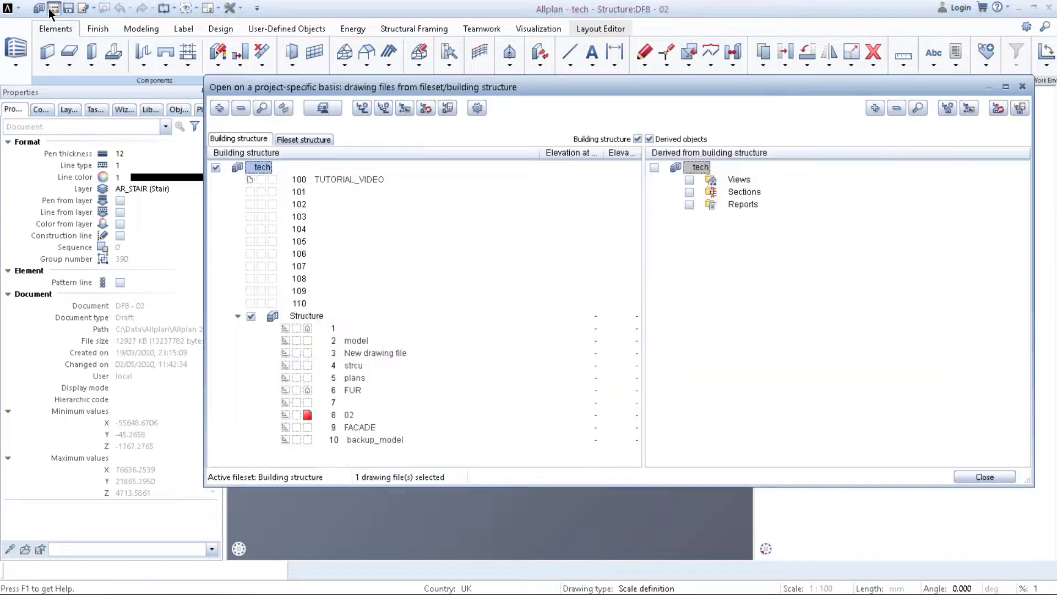
{"action": "double_click", "coordinate": [342, 180]}
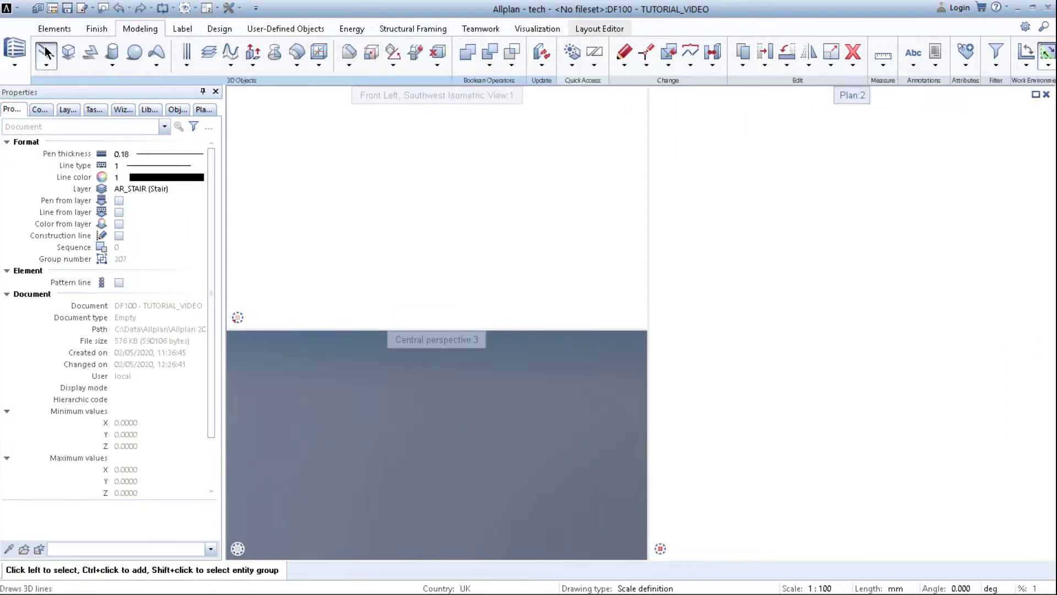
Step: Draw a closed 12000 by 20000 mm rectangle with 3D lines in plan, its long sides running north-south
{"action": "left_click", "coordinate": [46, 53]}
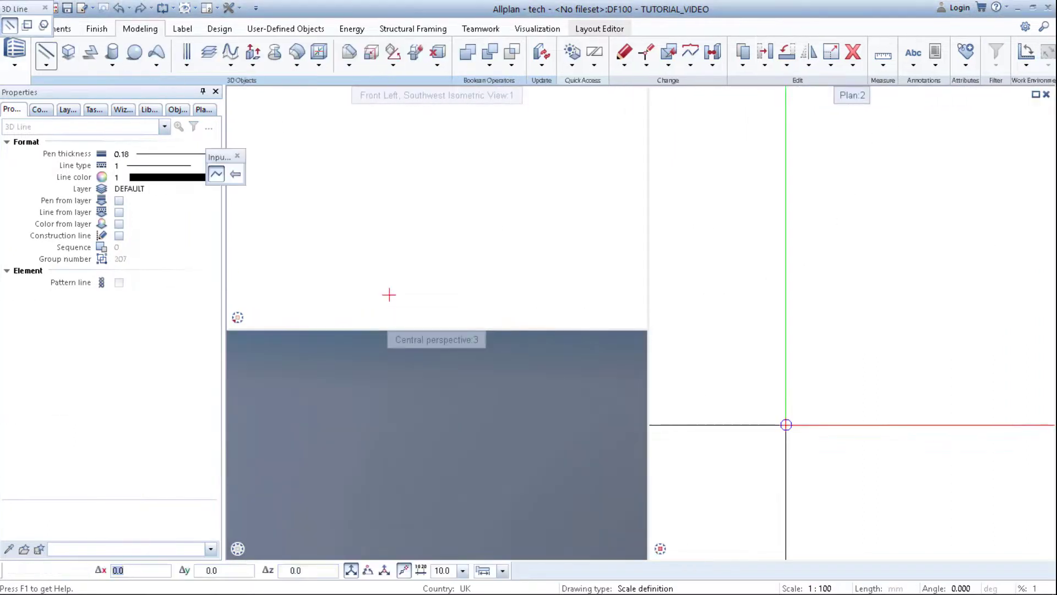
{"action": "left_click", "coordinate": [786, 425]}
{"action": "type", "text": "1220"}
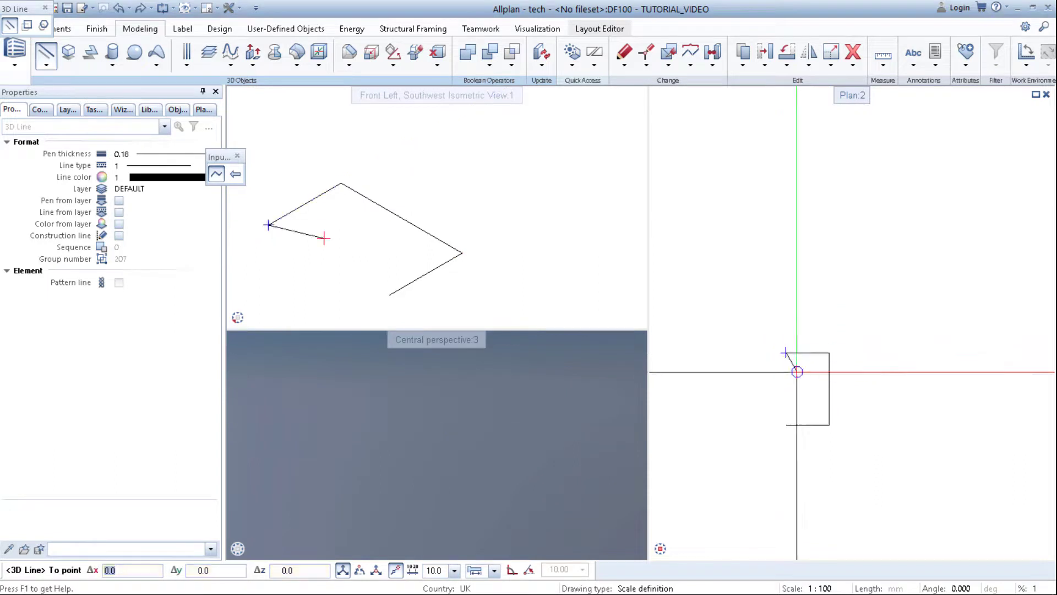
{"action": "left_click", "coordinate": [783, 425]}
{"action": "key", "text": "Escape"}
{"action": "key", "text": "Escape"}
{"action": "middle_click", "coordinate": [391, 472]}
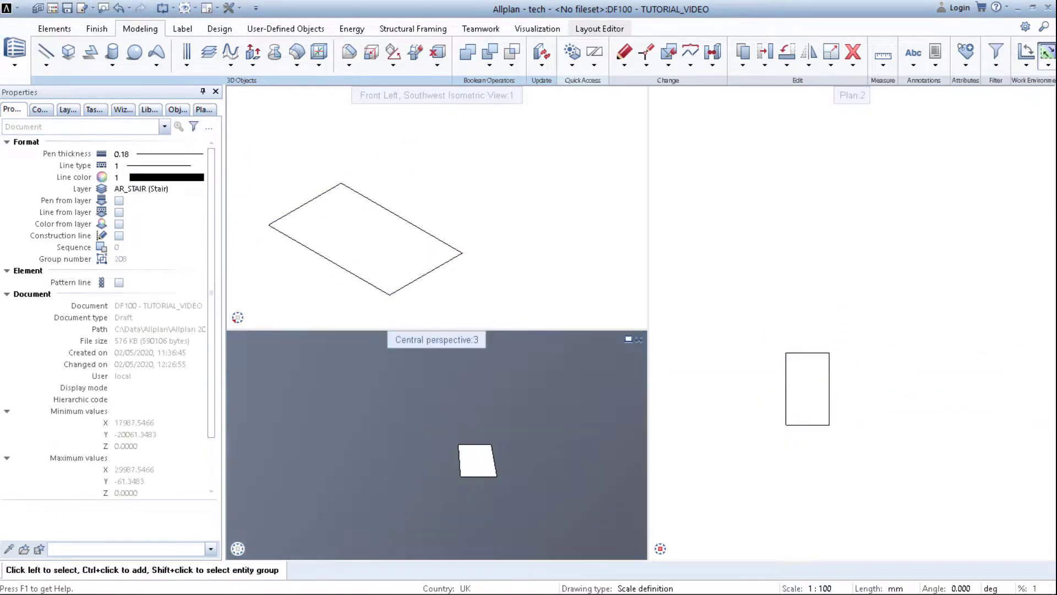
Step: Draw a 3D line joining the midpoints of the rectangle's two short sides
{"action": "middle_click", "coordinate": [419, 248]}
{"action": "scroll", "coordinate": [473, 247], "scroll_direction": "down", "scroll_amount": 1}
{"action": "scroll", "coordinate": [468, 248], "scroll_direction": "down", "scroll_amount": 1}
{"action": "scroll", "coordinate": [468, 288], "scroll_direction": "right", "scroll_amount": 1}
{"action": "scroll", "coordinate": [468, 275], "scroll_direction": "left", "scroll_amount": 1}
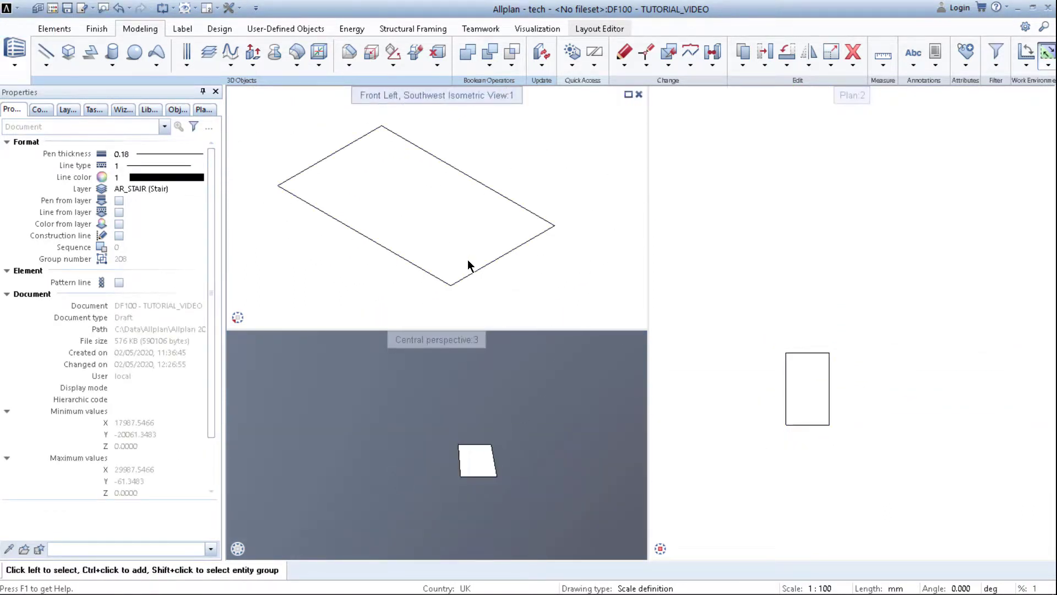
{"action": "scroll", "coordinate": [467, 260], "scroll_direction": "down", "scroll_amount": 1}
{"action": "mouse_move", "coordinate": [497, 465]}
{"action": "left_mouse_down"}
{"action": "mouse_move", "coordinate": [505, 474]}
{"action": "mouse_move", "coordinate": [529, 448]}
{"action": "mouse_move", "coordinate": [505, 476]}
{"action": "left_mouse_up"}
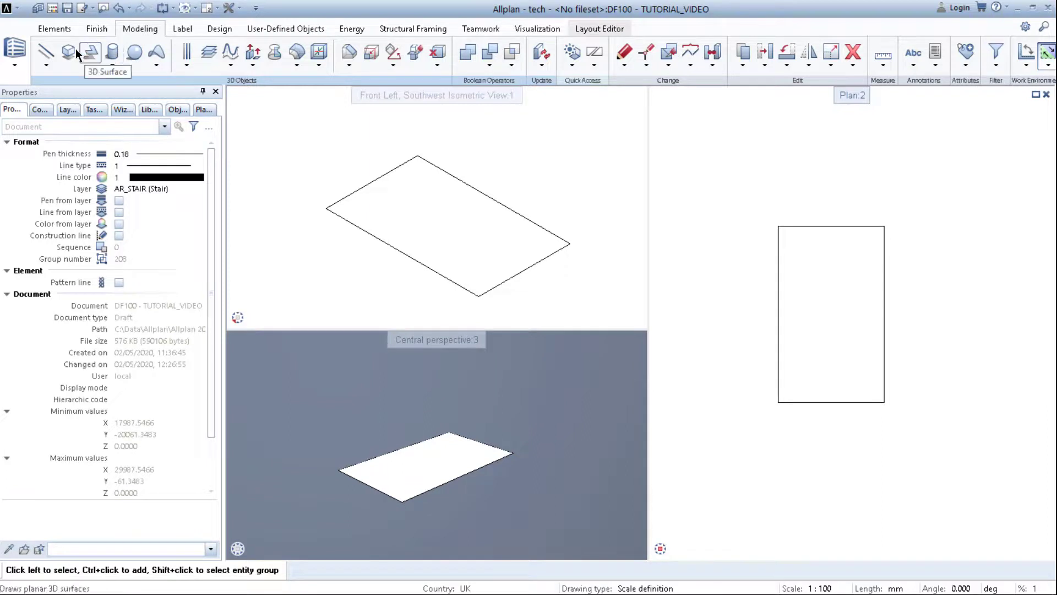
{"action": "left_click", "coordinate": [46, 51]}
{"action": "left_click", "coordinate": [831, 226]}
{"action": "left_click", "coordinate": [831, 403]}
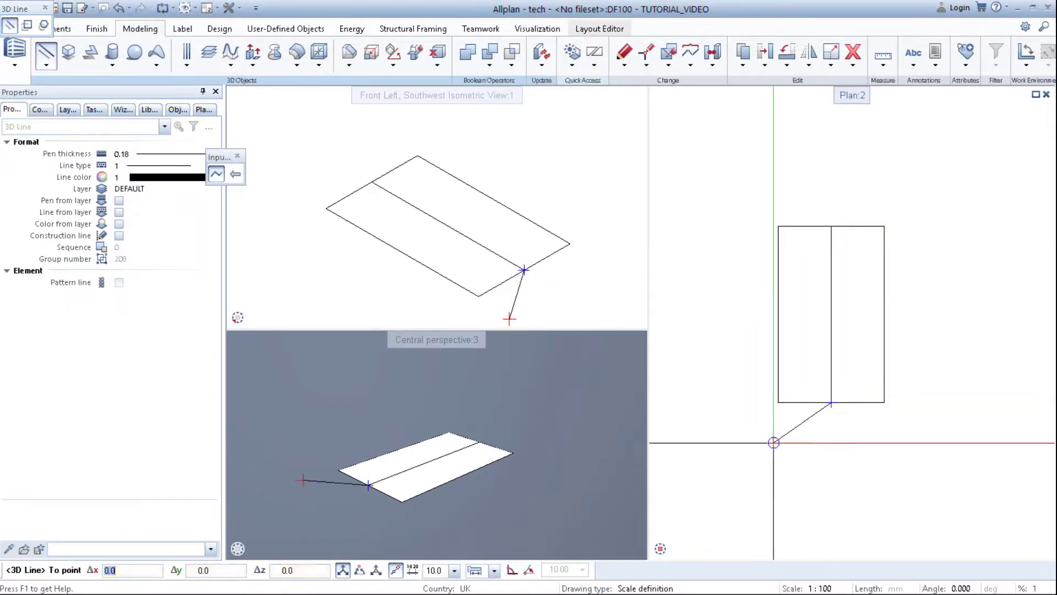
{"action": "key", "text": "Escape"}
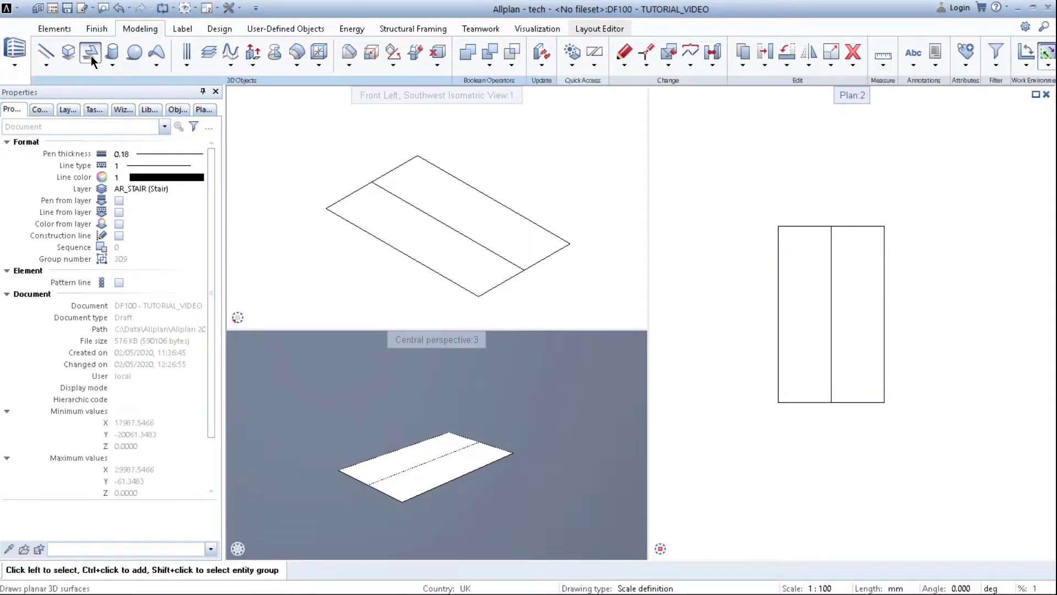
Step: Draw a vertical 3D surface 6000 mm wide and 3000 mm deep below the east half of the rectangle's north edge, using the south elevation
{"action": "left_click", "coordinate": [91, 55]}
{"action": "left_click", "coordinate": [256, 295]}
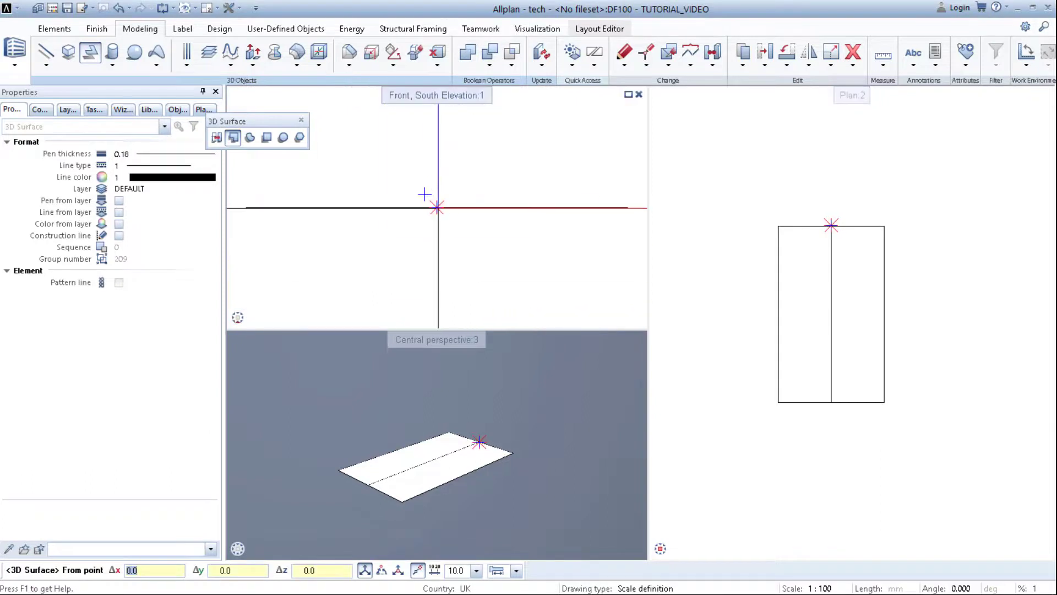
{"action": "left_click", "coordinate": [436, 207]}
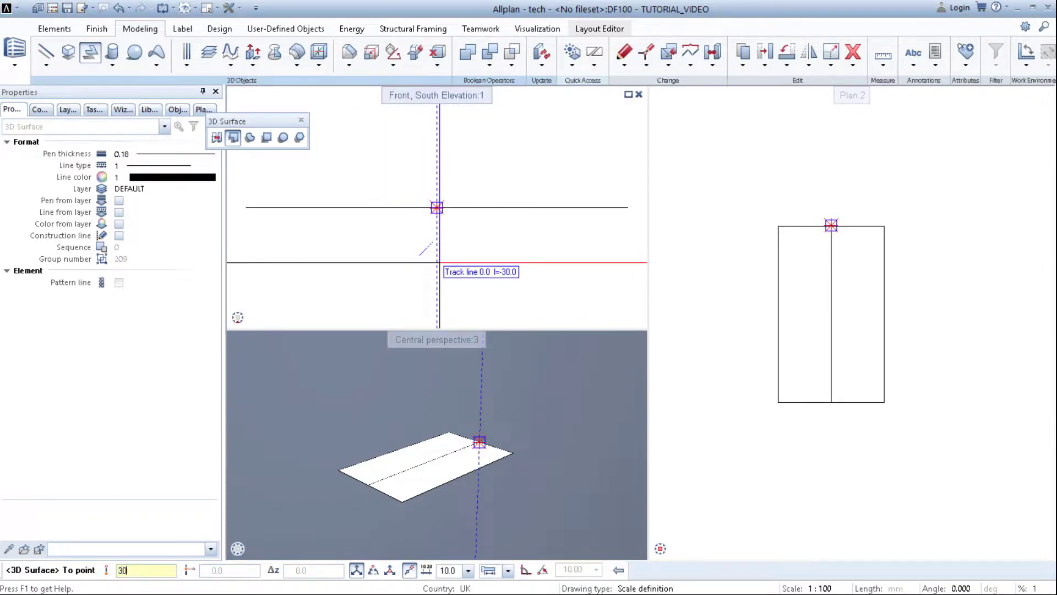
{"action": "scroll", "coordinate": [610, 302], "scroll_direction": "down", "scroll_amount": 1}
{"action": "middle_click_drag", "start_coordinate": [610, 302], "coordinate": [579, 296]}
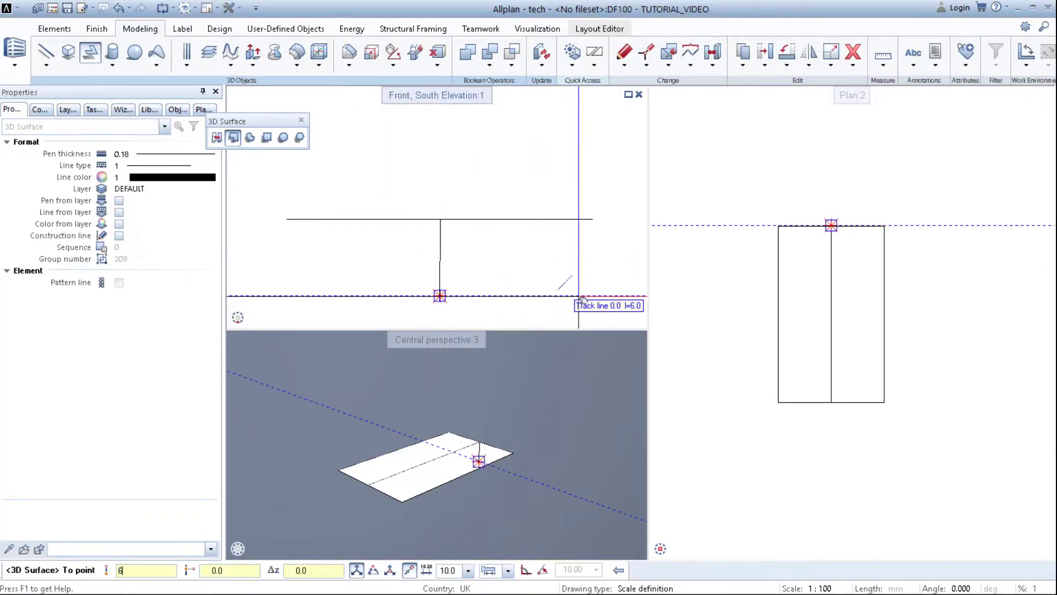
{"action": "type", "text": "6000"}
{"action": "key", "text": "Return"}
{"action": "left_click", "coordinate": [593, 219]}
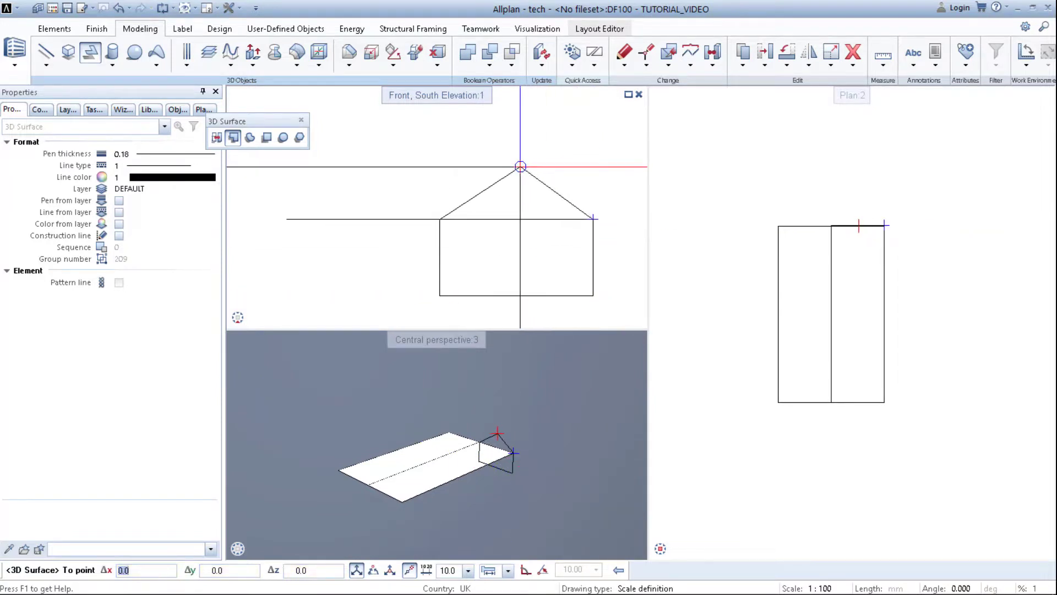
{"action": "key", "text": "Escape"}
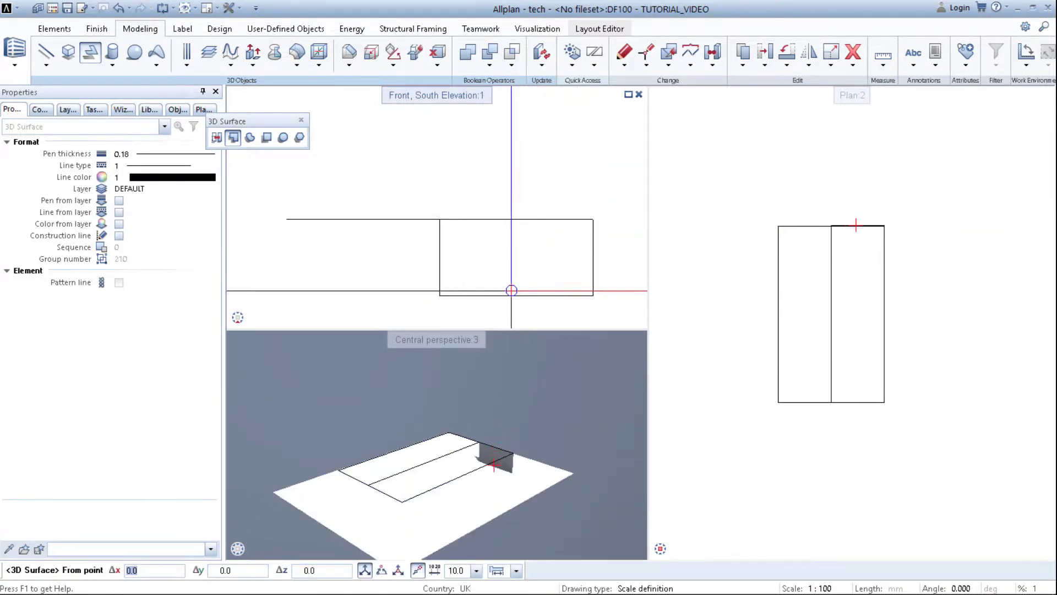
{"action": "key", "text": "Escape"}
Step: Delete the centre line and move the vertical surface to the east half of the rectangle's south edge
{"action": "left_click", "coordinate": [831, 254]}
{"action": "key", "text": "Delete"}
{"action": "left_click_drag", "start_coordinate": [802, 175], "coordinate": [943, 240]}
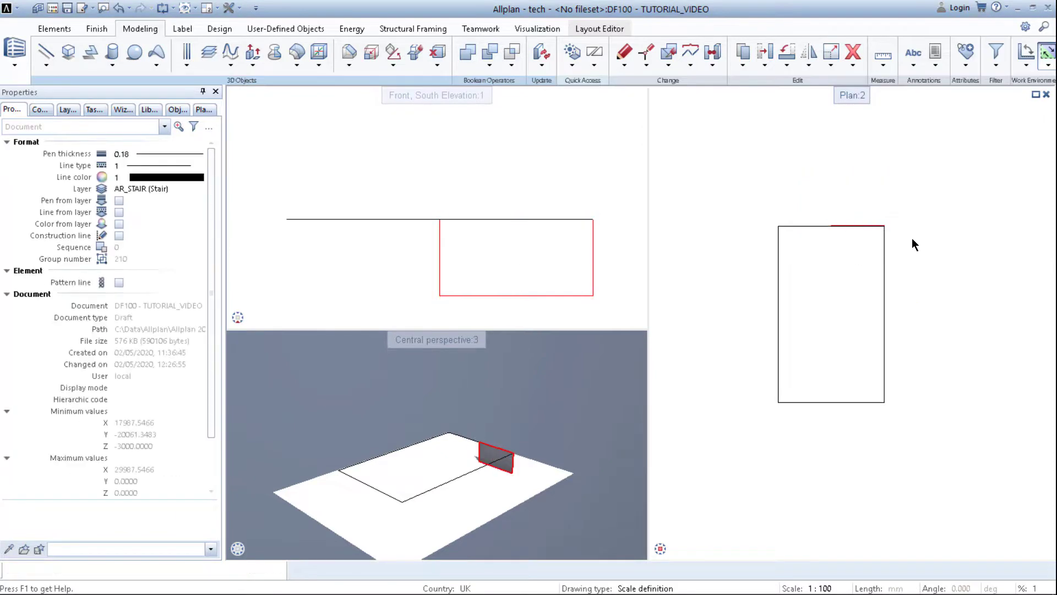
{"action": "key", "text": "m"}
{"action": "scroll", "coordinate": [881, 226], "scroll_direction": "up", "scroll_amount": 8}
{"action": "left_click", "coordinate": [868, 232]}
{"action": "scroll", "coordinate": [864, 261], "scroll_direction": "down", "scroll_amount": 9}
{"action": "scroll", "coordinate": [887, 397], "scroll_direction": "up", "scroll_amount": 4}
{"action": "left_click", "coordinate": [888, 401]}
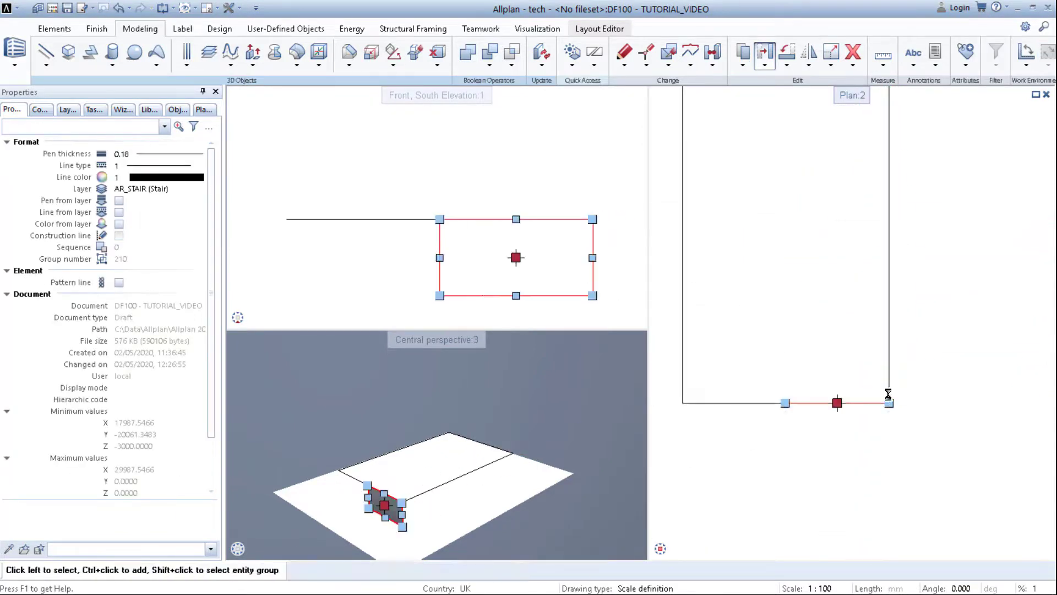
Step: Copy the vertical surface once from the south edge's midpoint to the rectangle's northwest corner
{"action": "key", "text": "c"}
{"action": "left_click", "coordinate": [783, 399]}
{"action": "scroll", "coordinate": [786, 375], "scroll_direction": "down", "scroll_amount": 4}
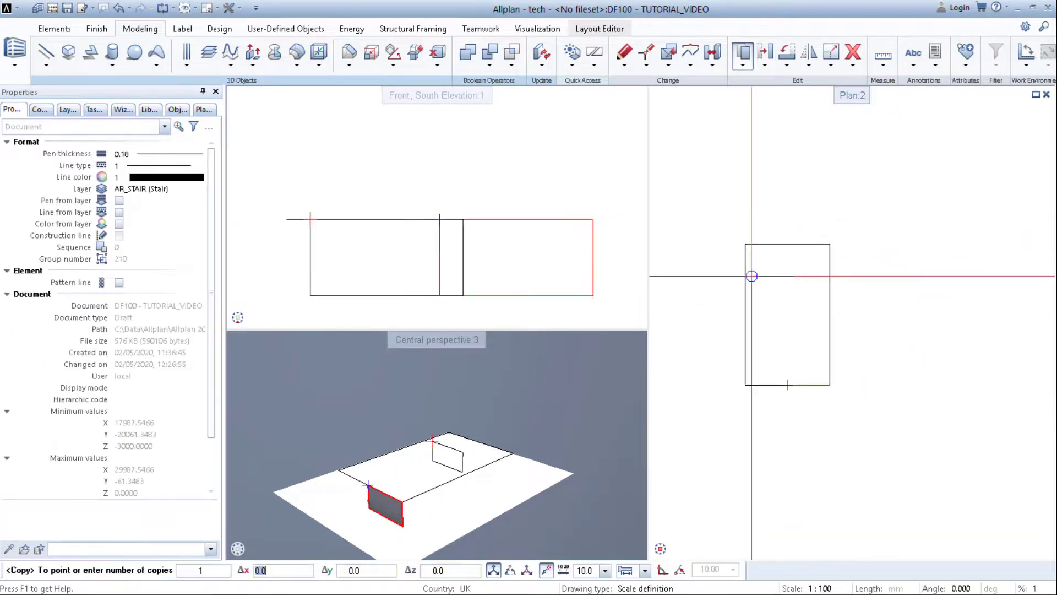
{"action": "scroll", "coordinate": [740, 241], "scroll_direction": "up", "scroll_amount": 4}
{"action": "left_click", "coordinate": [745, 234]}
{"action": "key", "text": "Escape"}
{"action": "scroll", "coordinate": [745, 220], "scroll_direction": "down", "scroll_amount": 2}
{"action": "key", "text": "Escape"}
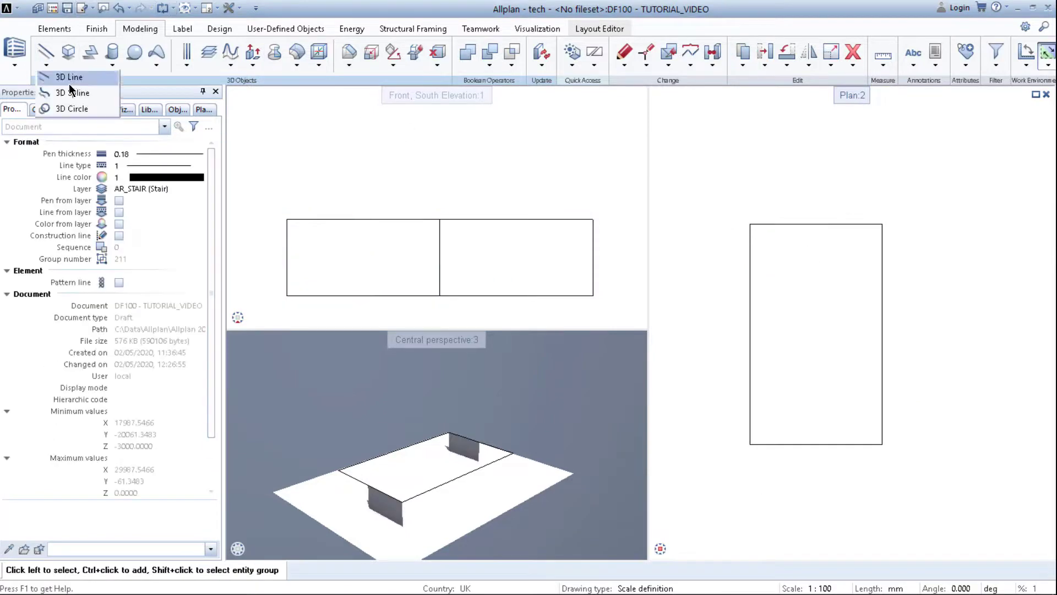
{"action": "left_click", "coordinate": [72, 92]}
{"action": "left_click", "coordinate": [816, 444]}
{"action": "key", "text": "Escape"}
{"action": "key", "text": "Escape"}
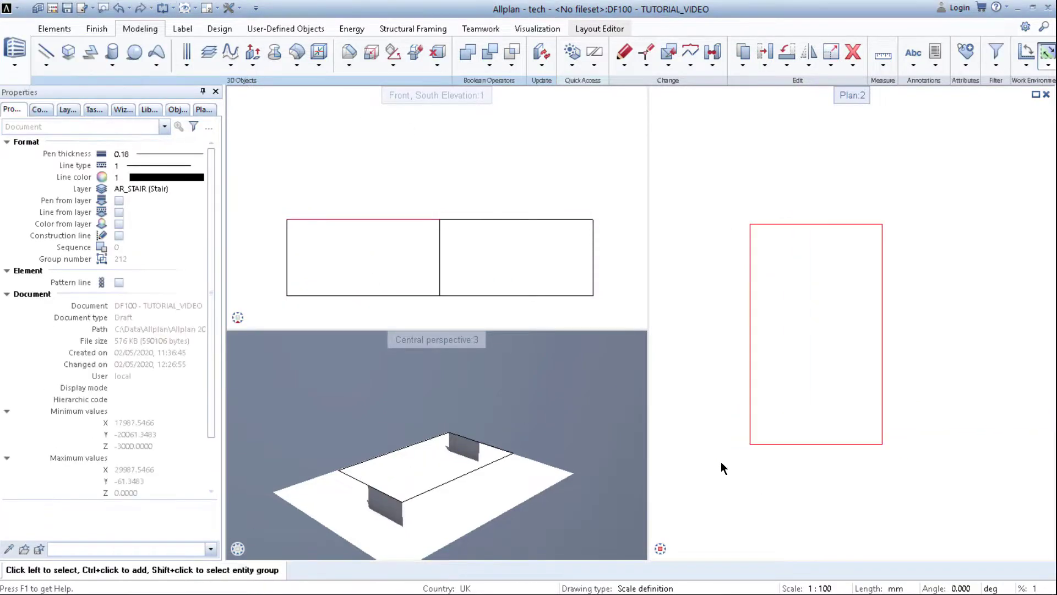
Step: Turn the four lines of the rectangular outline into construction lines
{"action": "left_click", "coordinate": [749, 440]}
{"action": "left_click", "coordinate": [120, 235]}
{"action": "key", "text": "Escape"}
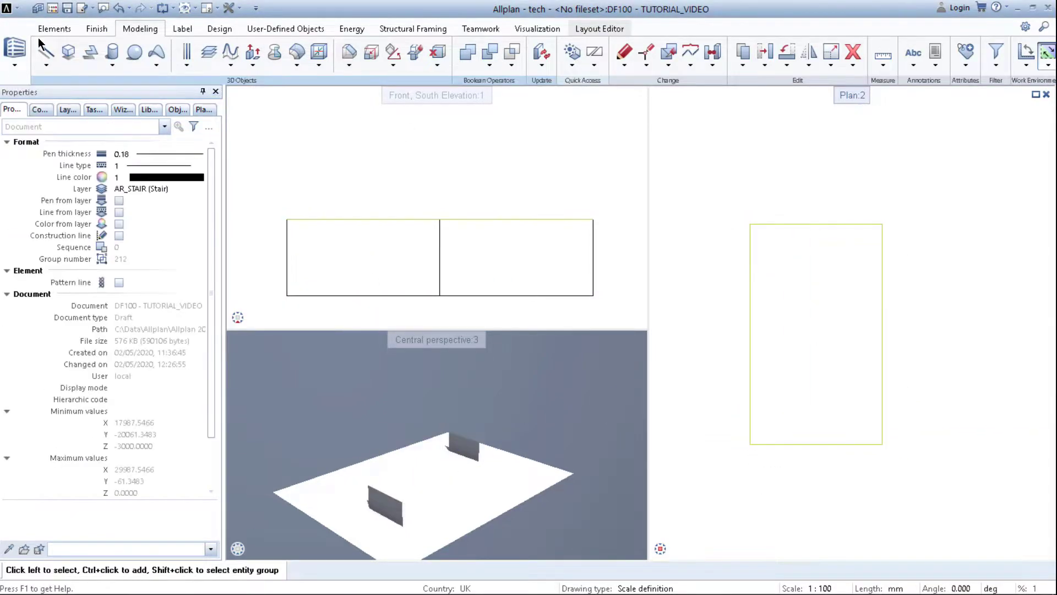
Step: Draw a cubic 3D spline in plan from the south edge's midpoint through two intermediate points to the northwest corner
{"action": "left_click", "coordinate": [46, 65]}
{"action": "left_click", "coordinate": [60, 92]}
{"action": "left_click", "coordinate": [816, 444]}
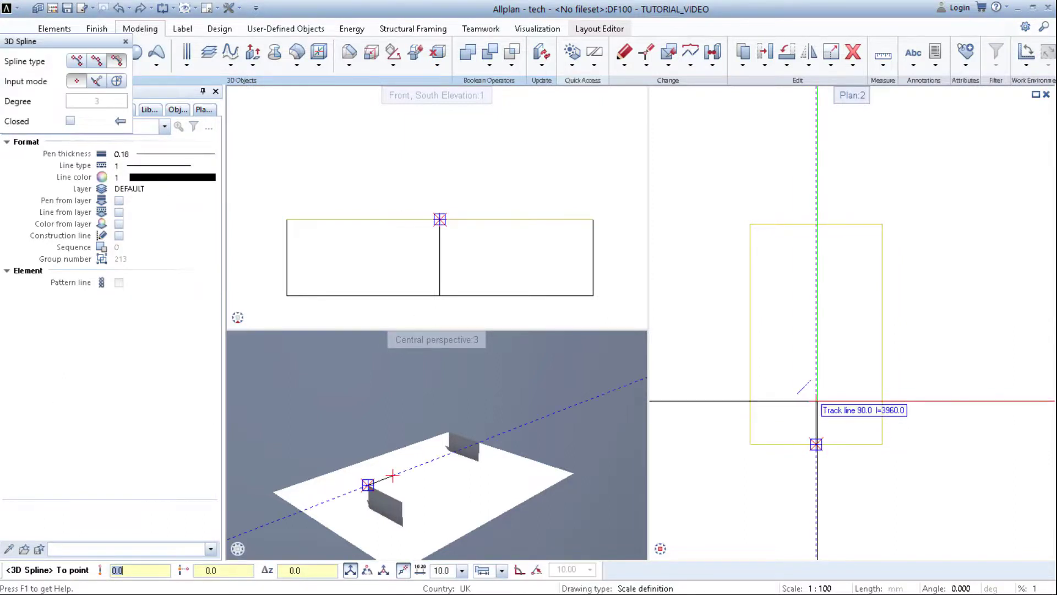
{"action": "left_click", "coordinate": [764, 311]}
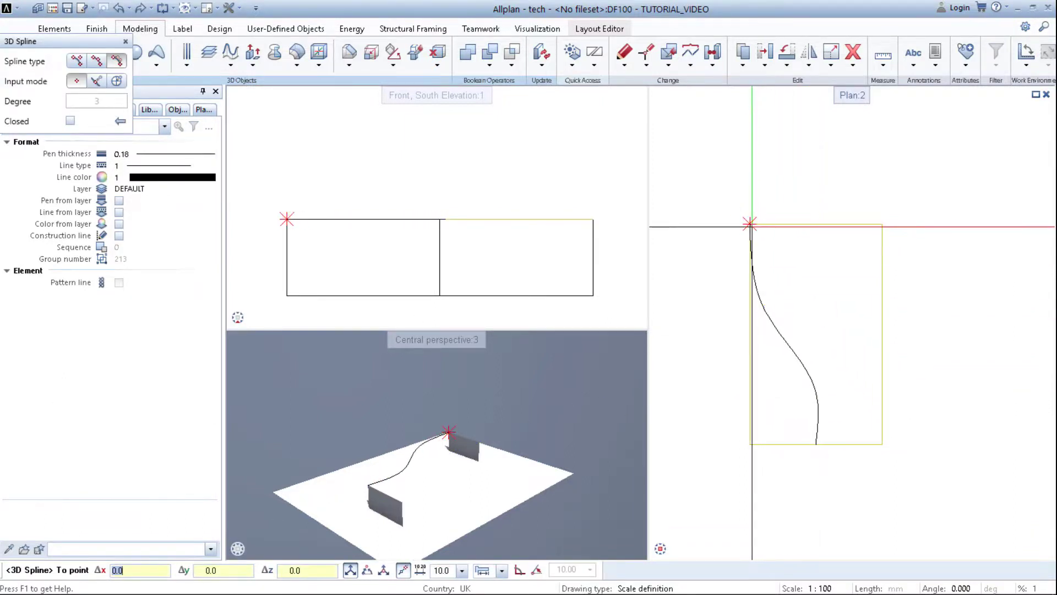
{"action": "key", "text": "Escape"}
{"action": "key", "text": "Escape"}
Step: Draw a second 3D spline from the southeast corner through two intermediate points to the midpoint of the north edge
{"action": "left_click", "coordinate": [47, 65]}
{"action": "left_click", "coordinate": [60, 91]}
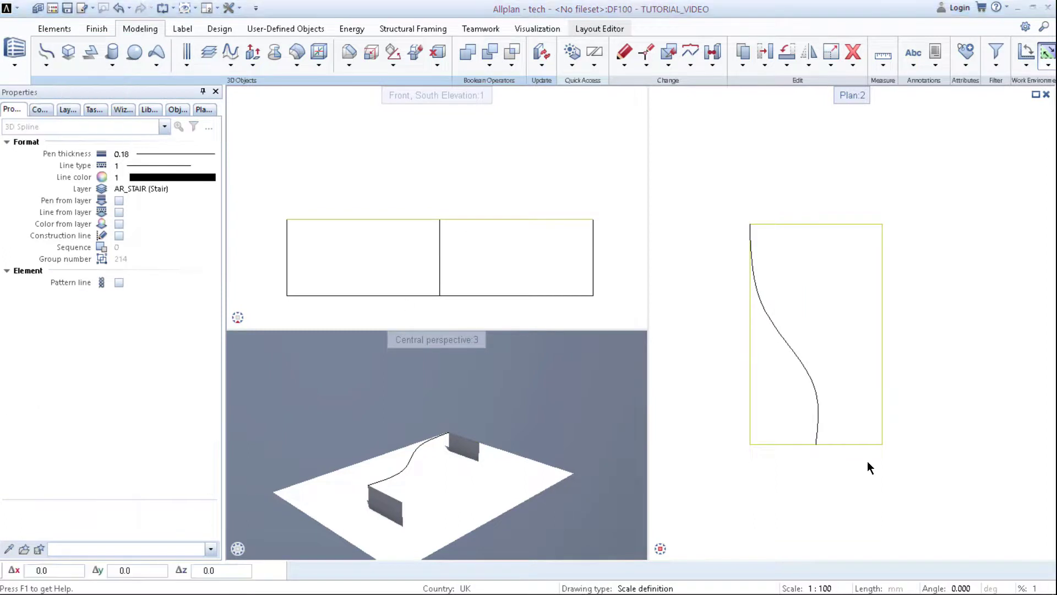
{"action": "left_click", "coordinate": [882, 444]}
{"action": "left_click", "coordinate": [882, 388]}
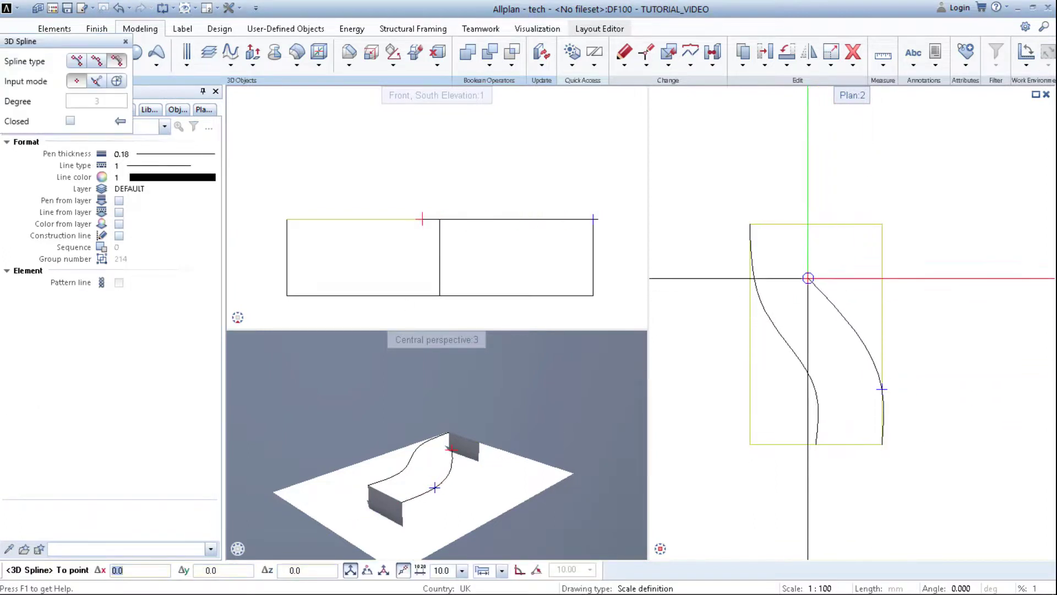
{"action": "left_click", "coordinate": [808, 278]}
{"action": "left_click", "coordinate": [816, 224]}
{"action": "key", "text": "Escape"}
{"action": "key", "text": "Escape"}
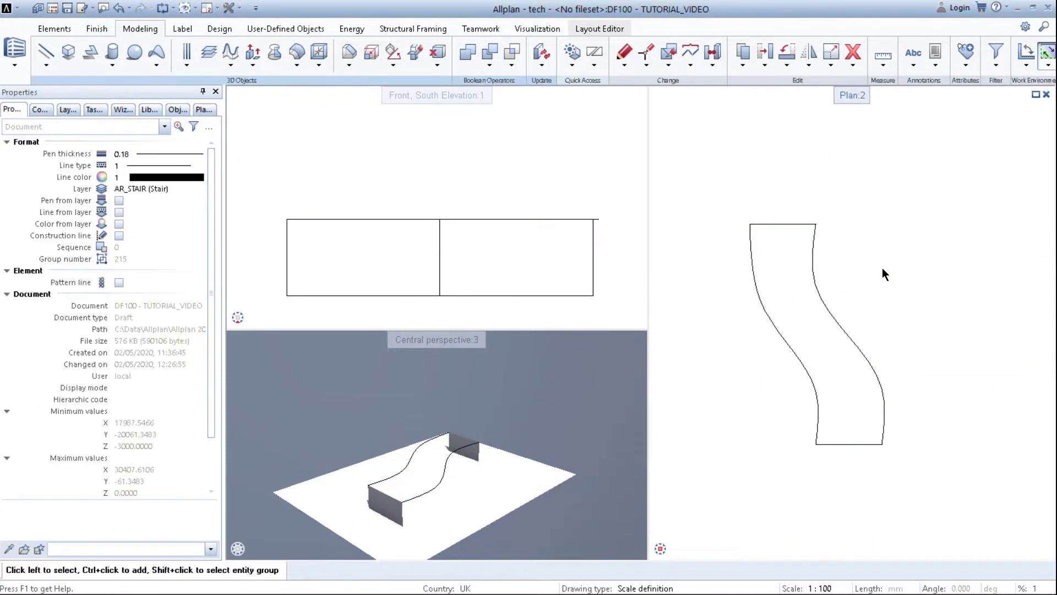
Step: Move the east spline's northern intermediate point about 1280 mm diagonally to the southeast
{"action": "left_click", "coordinate": [829, 301]}
{"action": "left_click", "coordinate": [819, 286]}
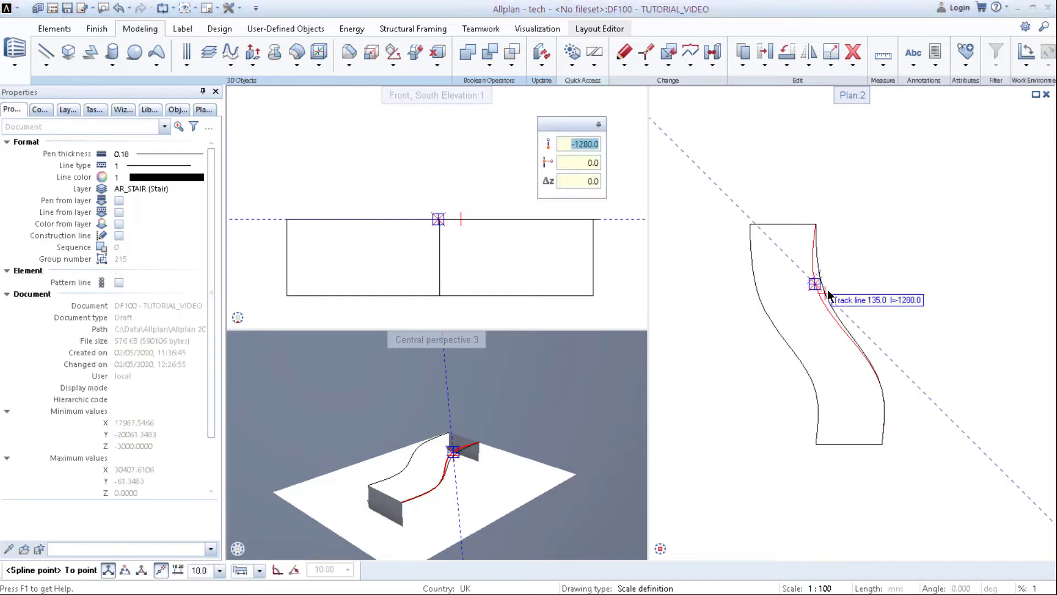
{"action": "left_click", "coordinate": [826, 293]}
Step: Reshape the west spline by moving its southern intermediate point northwest and its northern one about 620 mm southeast
{"action": "left_click", "coordinate": [812, 385]}
{"action": "left_click", "coordinate": [814, 390]}
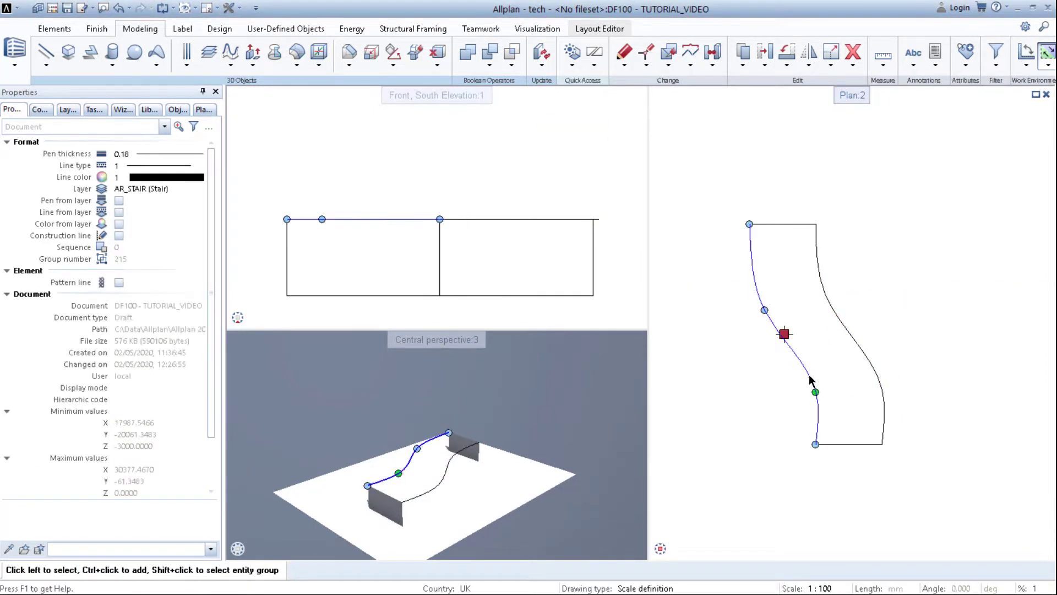
{"action": "left_click", "coordinate": [805, 369]}
{"action": "left_click", "coordinate": [764, 310]}
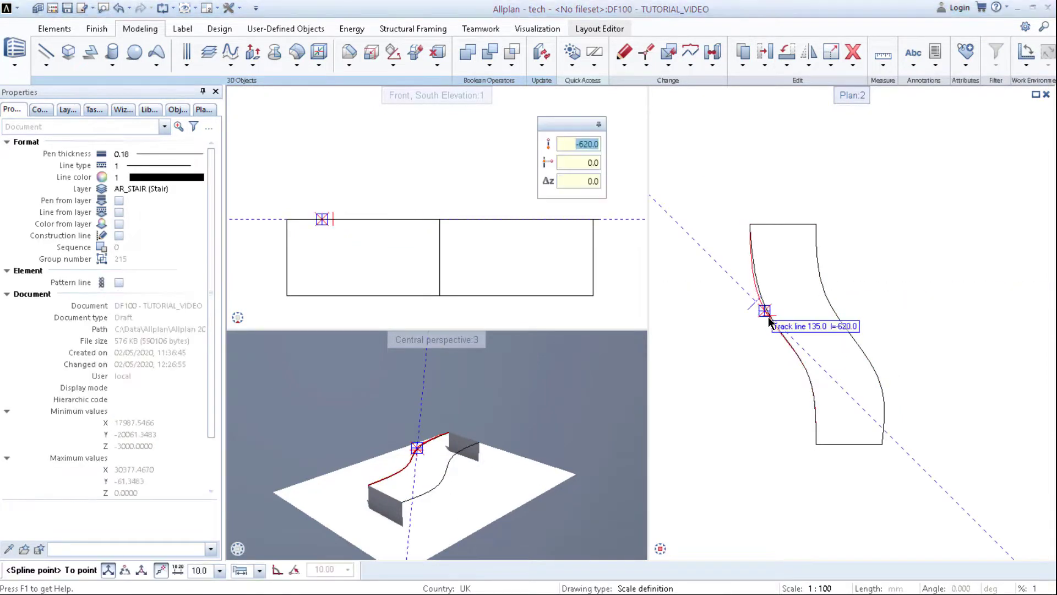
{"action": "left_click", "coordinate": [768, 316]}
Step: Move the east spline's southern intermediate point slightly northwest so its curve follows the west spline
{"action": "left_click", "coordinate": [880, 387]}
{"action": "left_click", "coordinate": [881, 387]}
{"action": "left_click", "coordinate": [876, 371]}
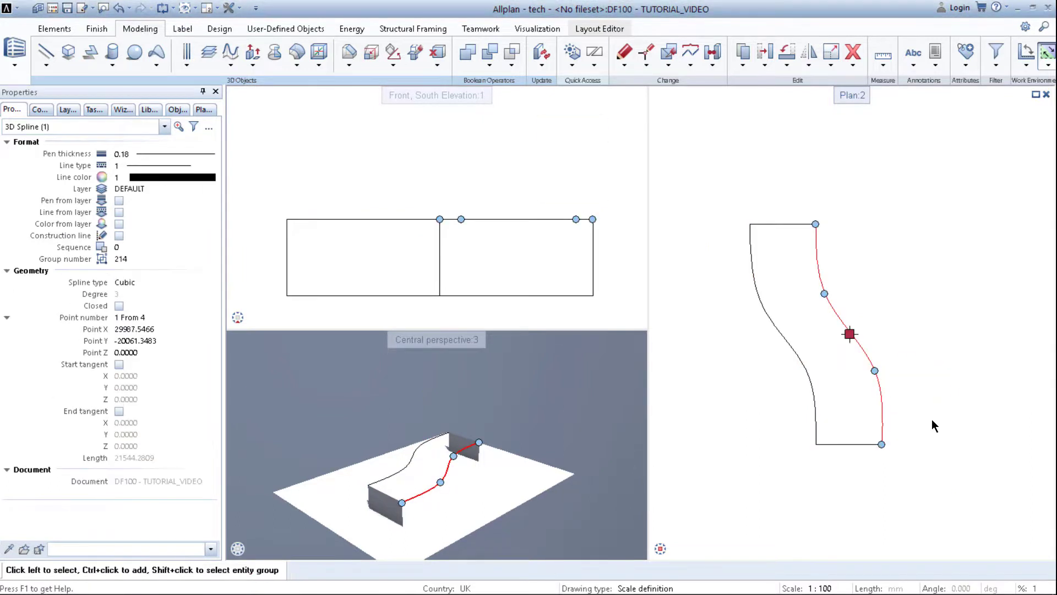
{"action": "left_click", "coordinate": [930, 419]}
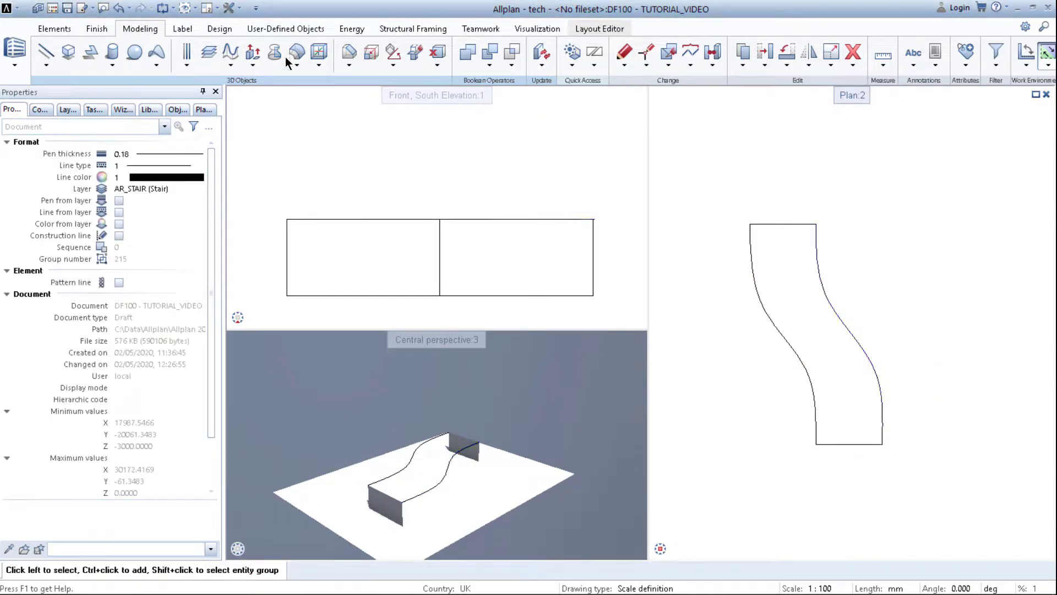
Step: Create a Sweep Path solid from the two vertical end surfaces, using both splines as rails, in the southeast isometric view
{"action": "left_click", "coordinate": [272, 301]}
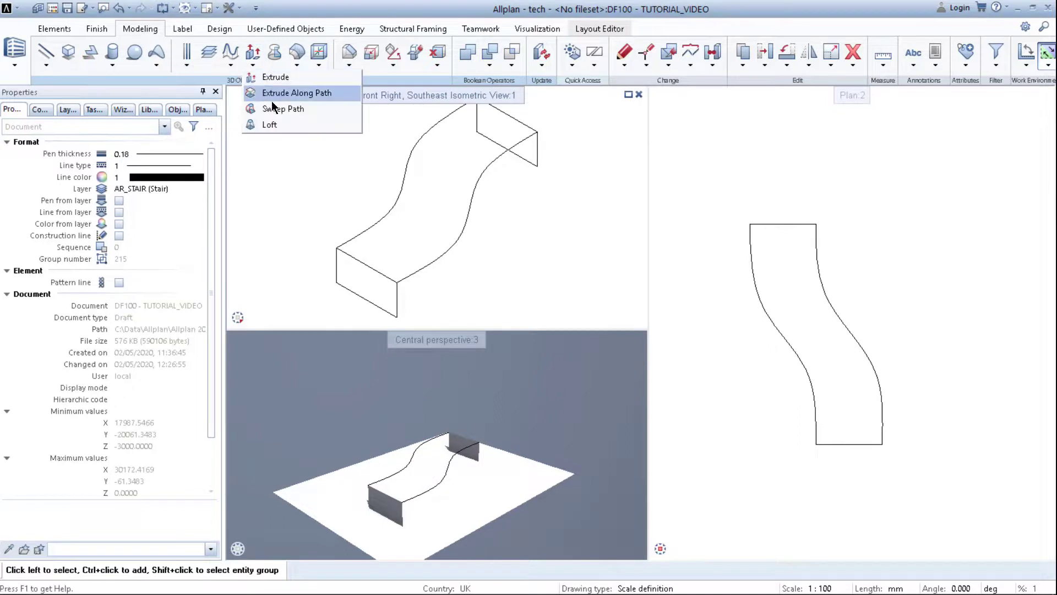
{"action": "left_click", "coordinate": [277, 110]}
{"action": "left_click", "coordinate": [337, 265]}
{"action": "scroll", "coordinate": [422, 293], "scroll_direction": "down", "scroll_amount": 2}
{"action": "left_click", "coordinate": [495, 198]}
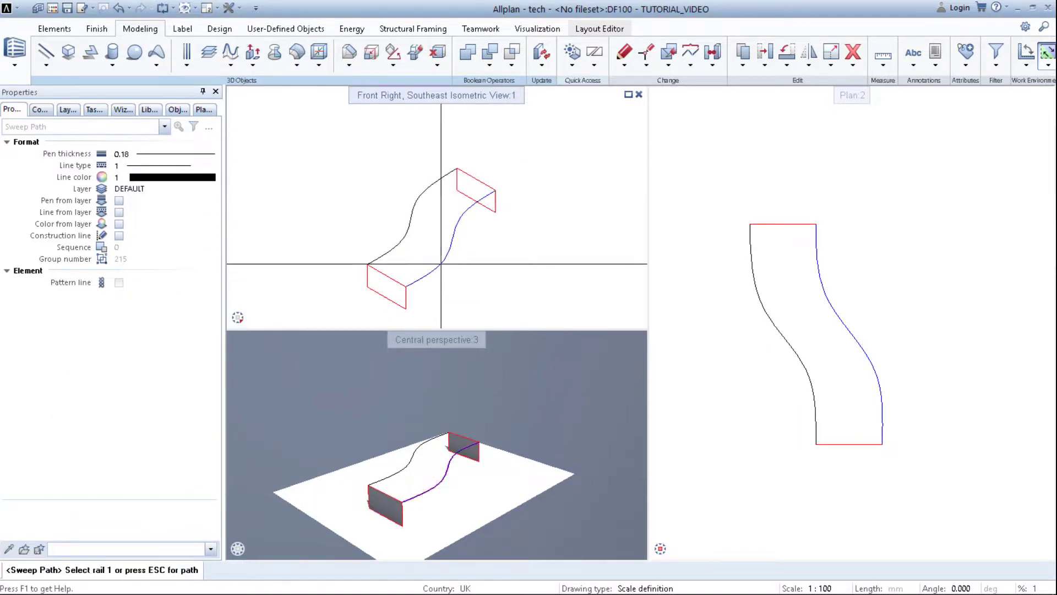
{"action": "left_click", "coordinate": [441, 264]}
{"action": "left_click", "coordinate": [407, 235]}
{"action": "key", "text": "Escape"}
{"action": "key", "text": "Escape"}
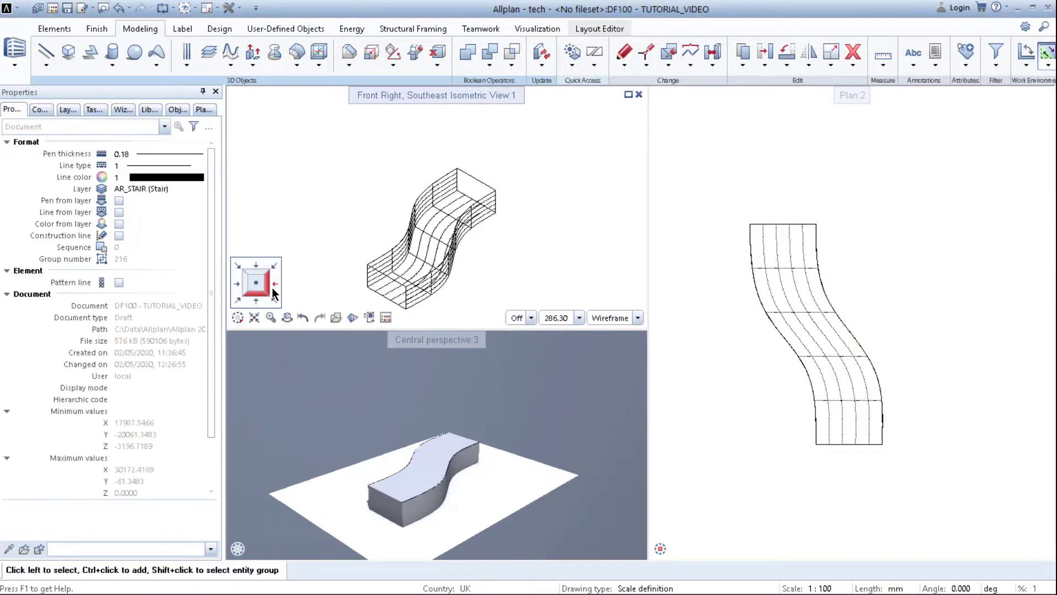
Step: Draw a box larger than the swept solid's footprint, with its top at the solid's base level in east elevation
{"action": "left_click", "coordinate": [272, 288]}
{"action": "left_click", "coordinate": [69, 53]}
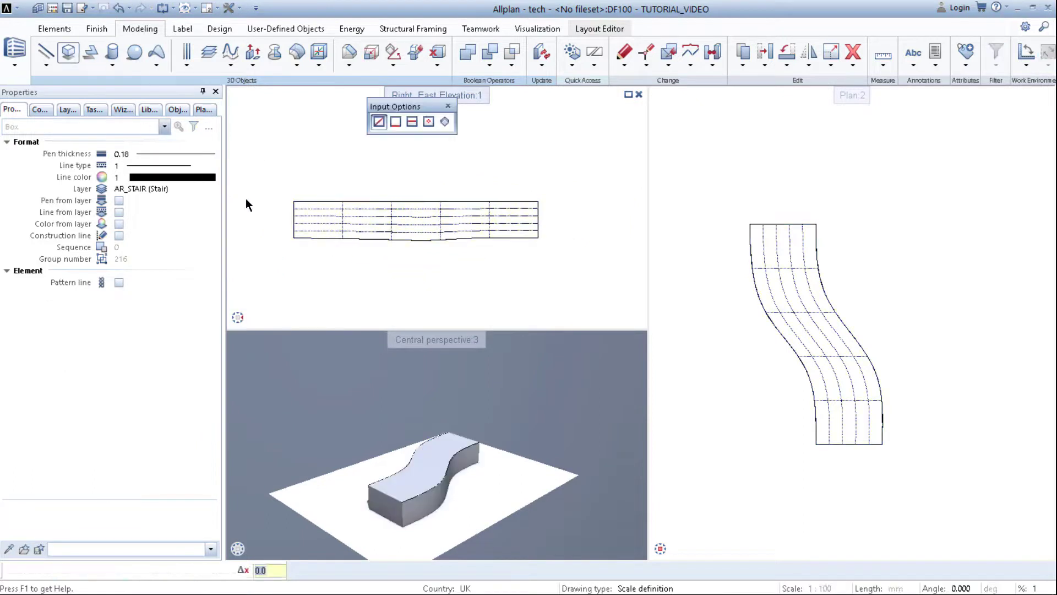
{"action": "left_click", "coordinate": [258, 237]}
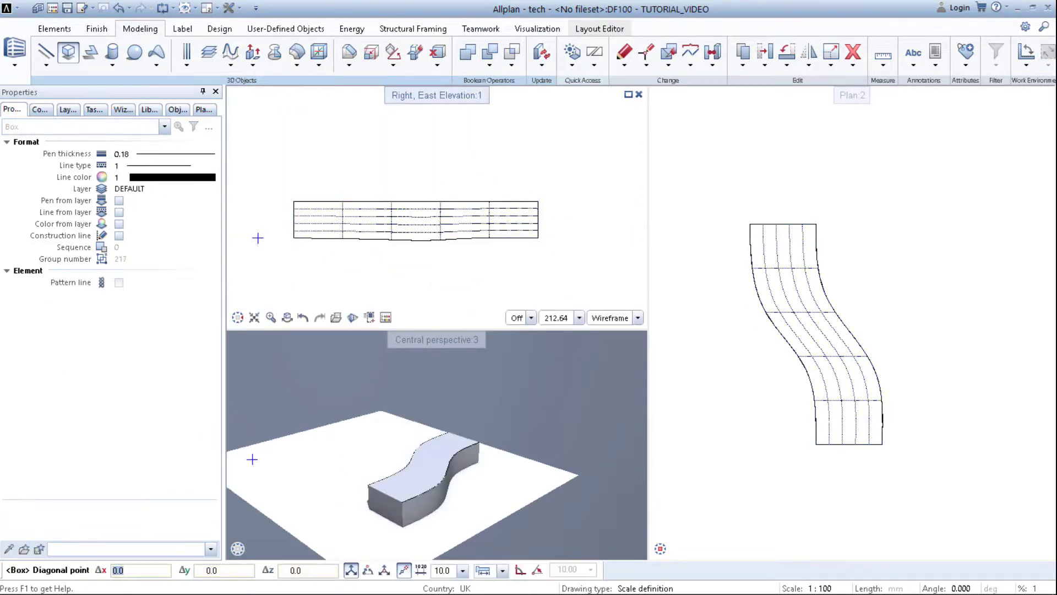
{"action": "left_click", "coordinate": [553, 297]}
{"action": "left_click", "coordinate": [963, 474]}
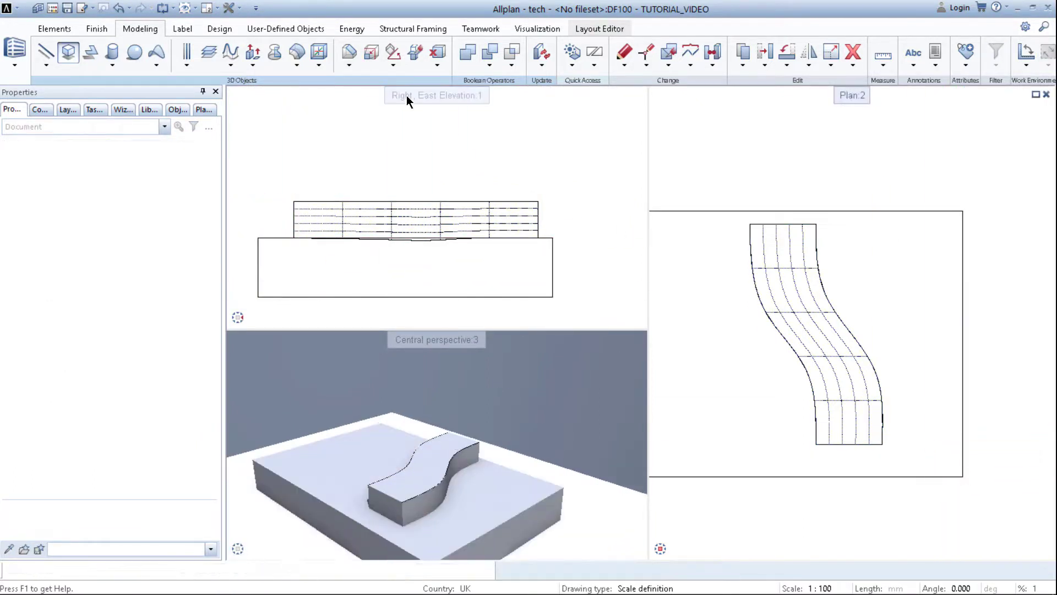
Step: Subtract and remove the box from the swept solid to trim its underside flat
{"action": "left_click", "coordinate": [488, 66]}
{"action": "left_click", "coordinate": [511, 94]}
{"action": "left_click", "coordinate": [480, 227]}
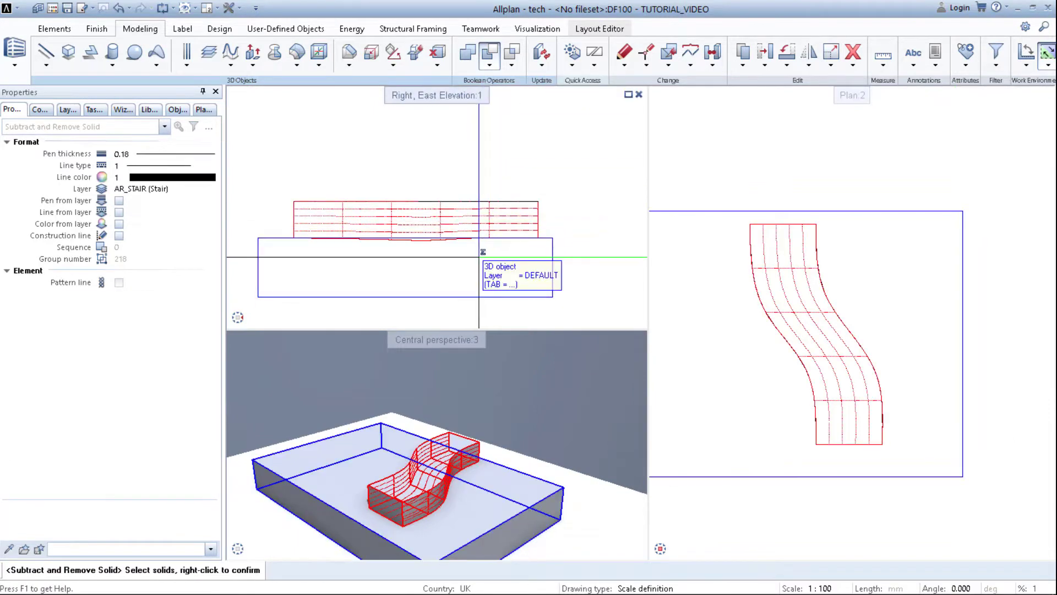
{"action": "left_click", "coordinate": [478, 255]}
{"action": "right_click", "coordinate": [570, 190]}
{"action": "key", "text": "Escape"}
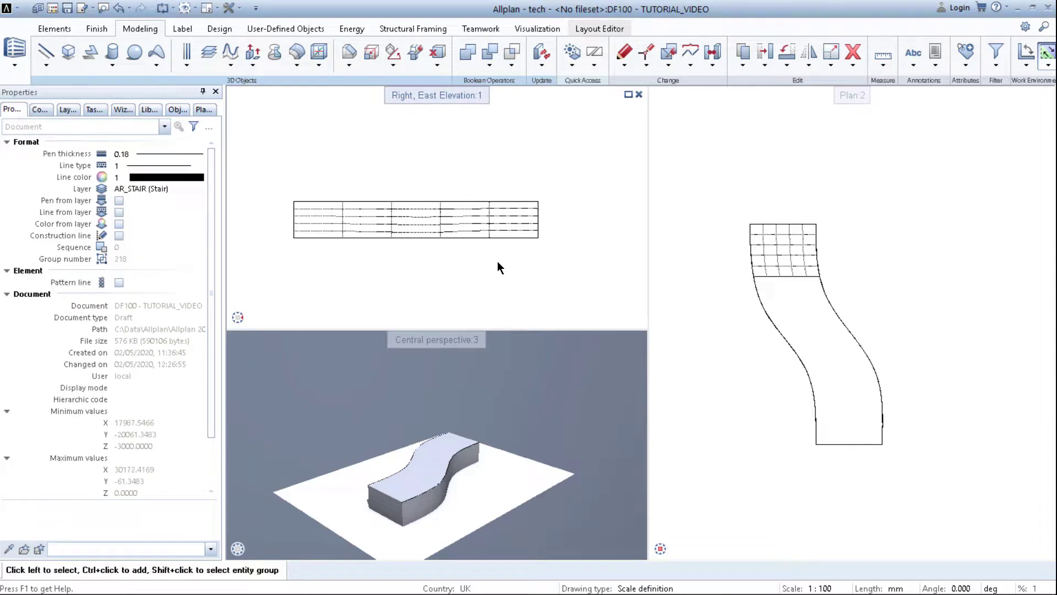
{"action": "left_click", "coordinate": [787, 305]}
{"action": "left_click", "coordinate": [743, 53]}
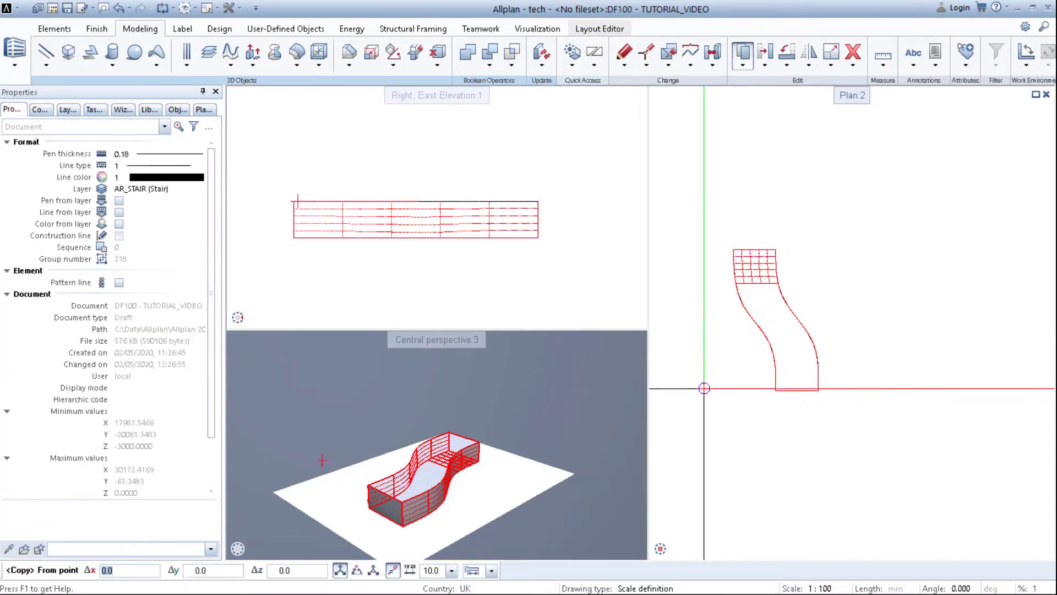
{"action": "left_click", "coordinate": [776, 392]}
{"action": "key", "text": "Escape"}
Step: Move the trimmed swept solid 20000 mm east, leaving the splines and end surfaces in place
{"action": "left_click", "coordinate": [793, 365]}
{"action": "left_click", "coordinate": [765, 52]}
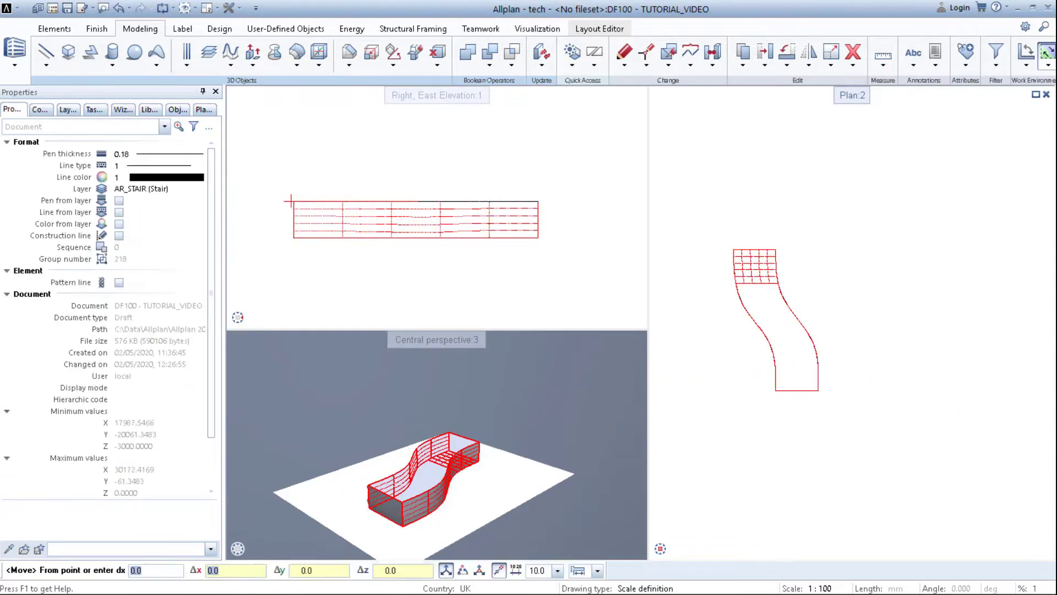
{"action": "left_click", "coordinate": [756, 462]}
{"action": "type", "text": "20000"}
{"action": "key", "text": "Return"}
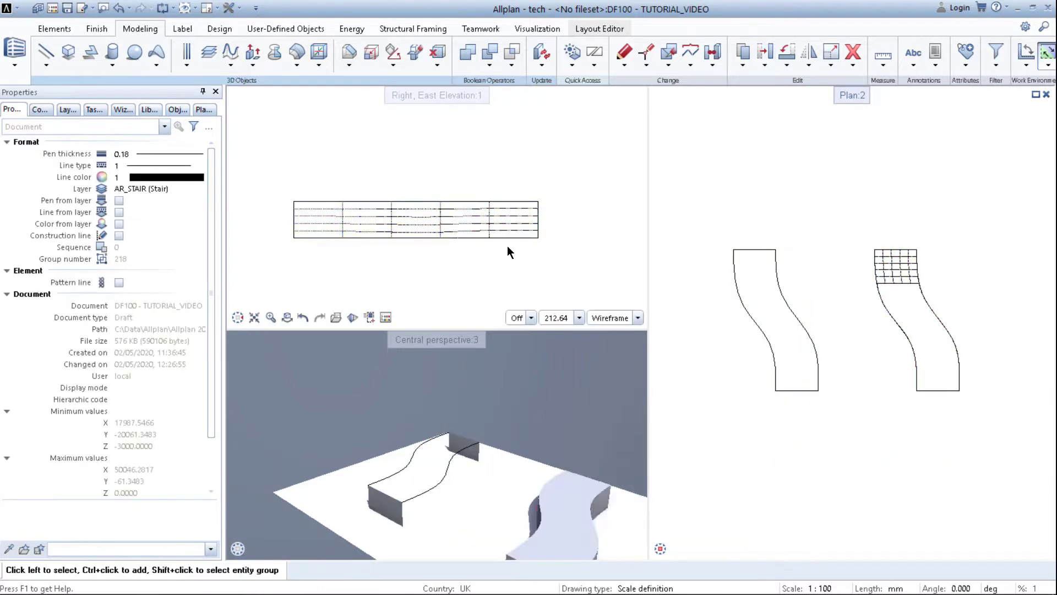
Step: Raise both intermediate points of the east spline vertically by 1500 mm in the east elevation
{"action": "left_click", "coordinate": [807, 338]}
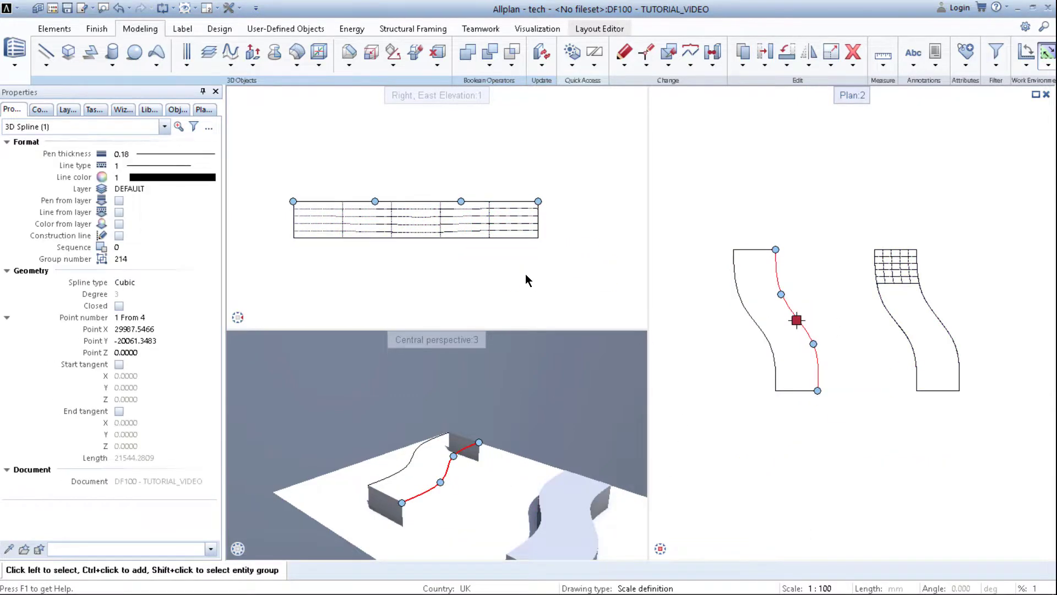
{"action": "left_click", "coordinate": [710, 358]}
{"action": "left_click", "coordinate": [449, 201]}
{"action": "left_click", "coordinate": [375, 161]}
{"action": "left_click", "coordinate": [375, 201]}
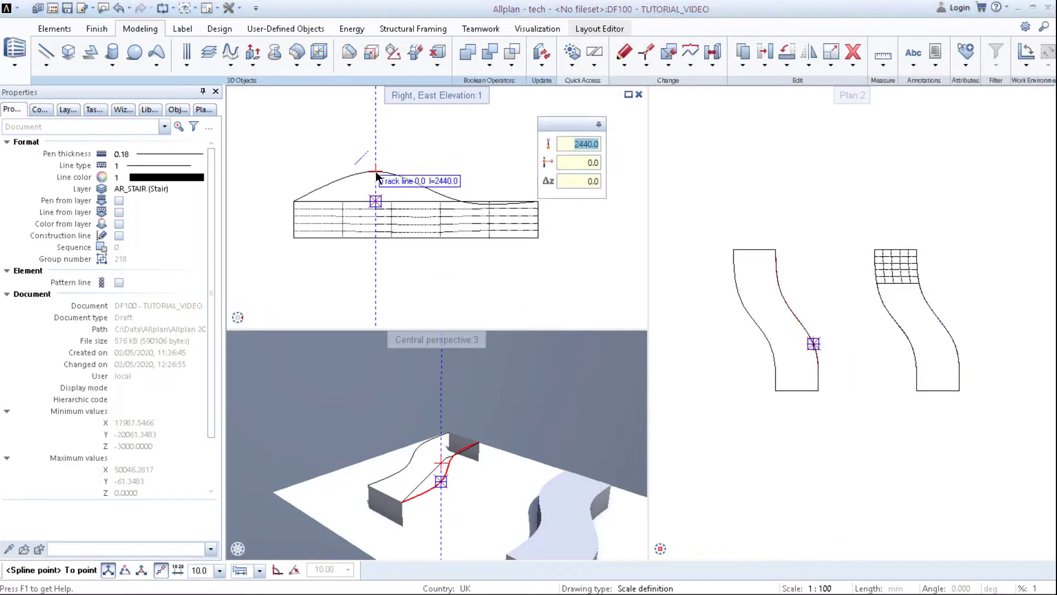
{"action": "type", "text": "1500"}
{"action": "key", "text": "Return"}
{"action": "left_click", "coordinate": [461, 201]}
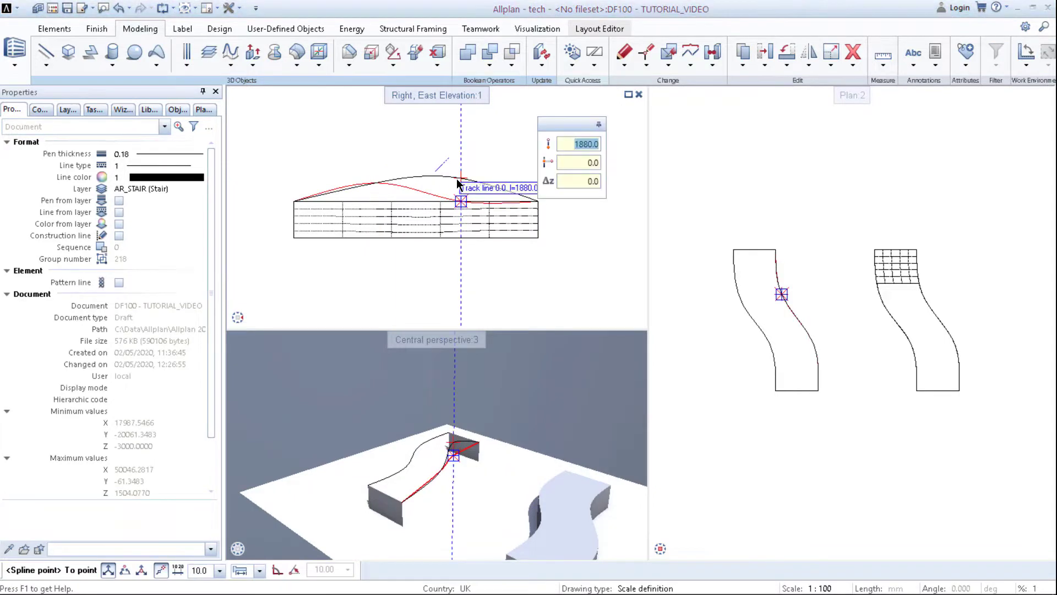
{"action": "key", "text": "Return"}
{"action": "key", "text": "Escape"}
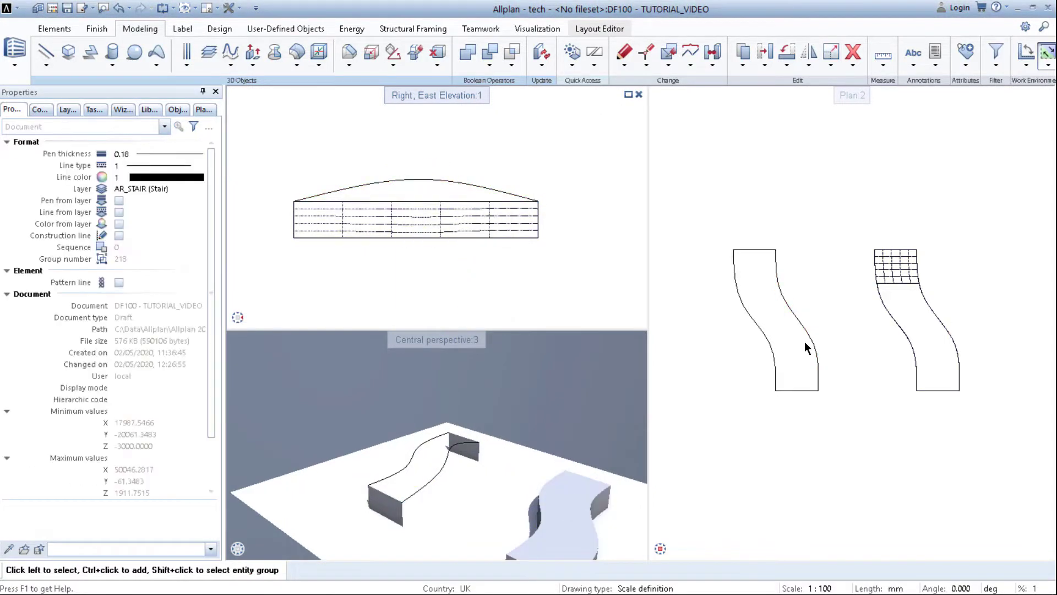
Step: Raise both intermediate points of the west spline vertically by 1500 mm in the east elevation
{"action": "left_click", "coordinate": [770, 343]}
{"action": "scroll", "coordinate": [391, 196], "scroll_direction": "up", "scroll_amount": 3}
{"action": "left_click", "coordinate": [362, 206]}
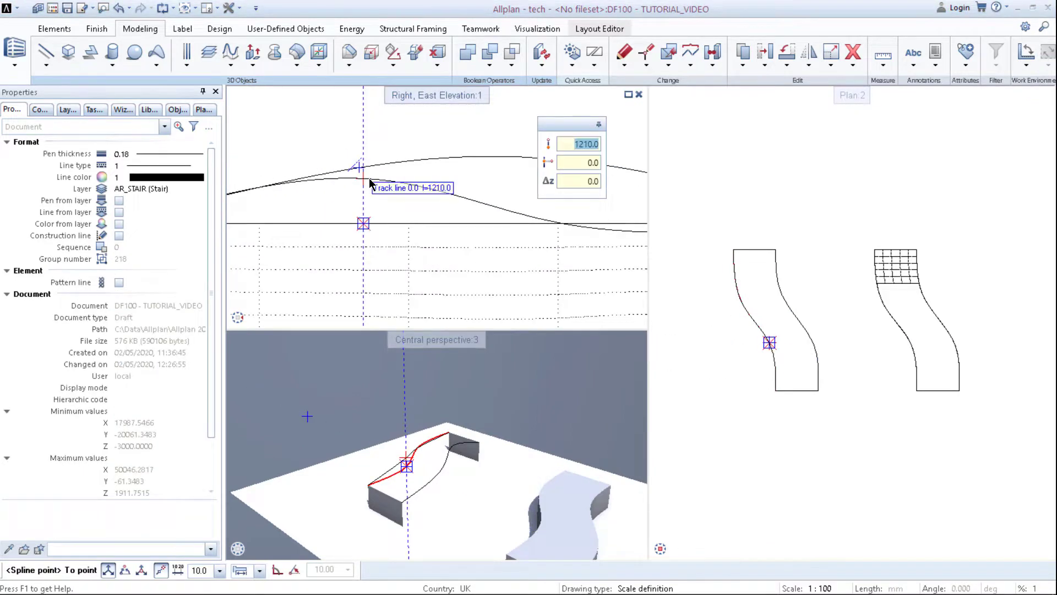
{"action": "type", "text": "1500"}
{"action": "key", "text": "Return"}
{"action": "left_click", "coordinate": [563, 222]}
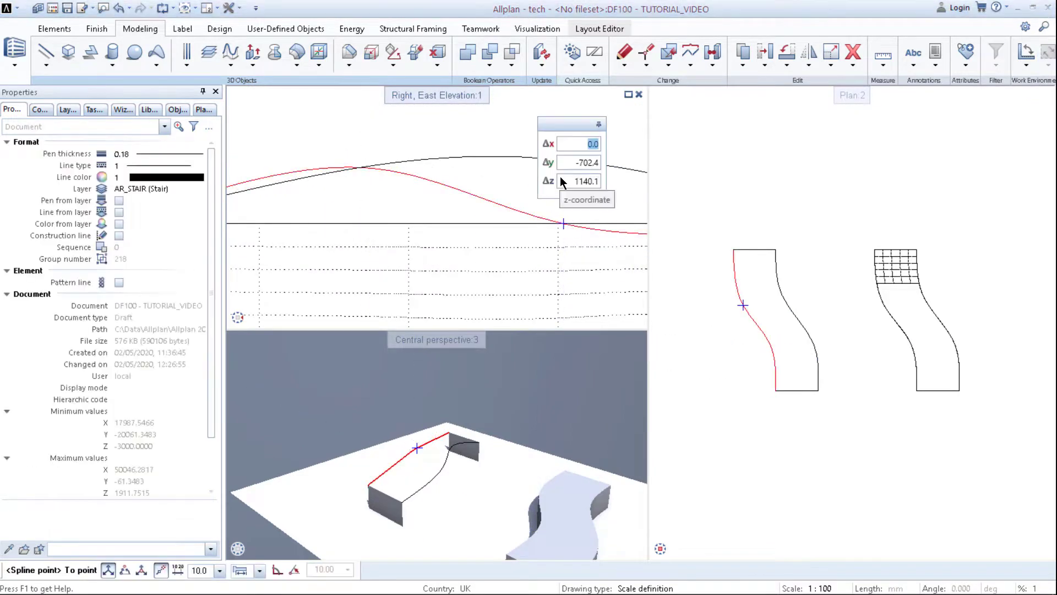
{"action": "key", "text": "Return"}
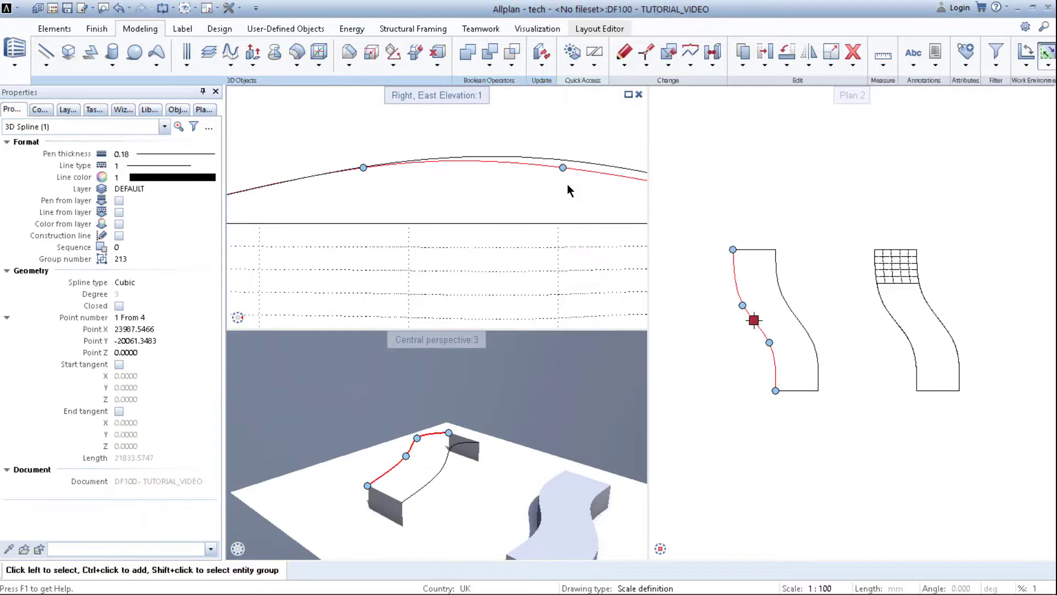
Step: Undo the raise of the west spline's northern intermediate point and lift it level with the southern one again
{"action": "scroll", "coordinate": [567, 184], "scroll_direction": "down", "scroll_amount": 5}
{"action": "middle_click_drag", "start_coordinate": [567, 184], "coordinate": [508, 188]}
{"action": "scroll", "coordinate": [508, 189], "scroll_direction": "up", "scroll_amount": 1}
{"action": "key", "text": "ctrl+z"}
{"action": "left_click", "coordinate": [507, 193]}
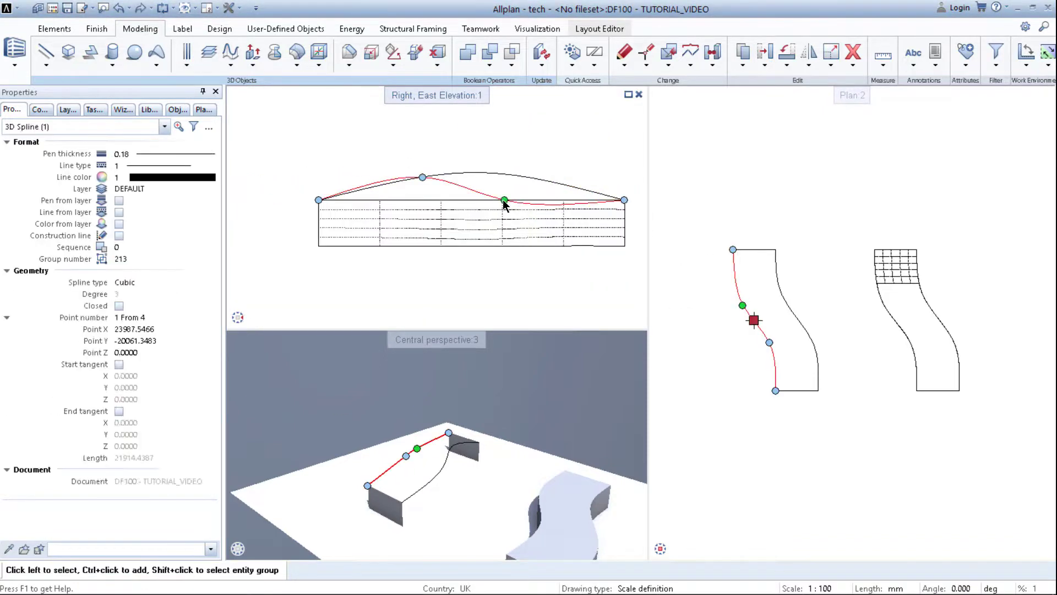
{"action": "left_click", "coordinate": [503, 200]}
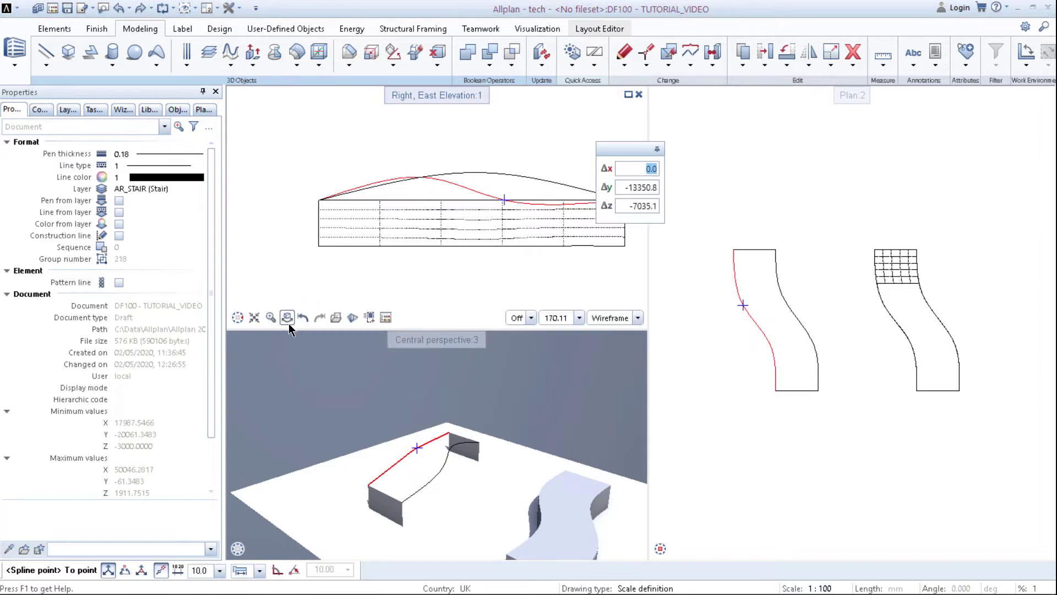
{"action": "left_click", "coordinate": [304, 318]}
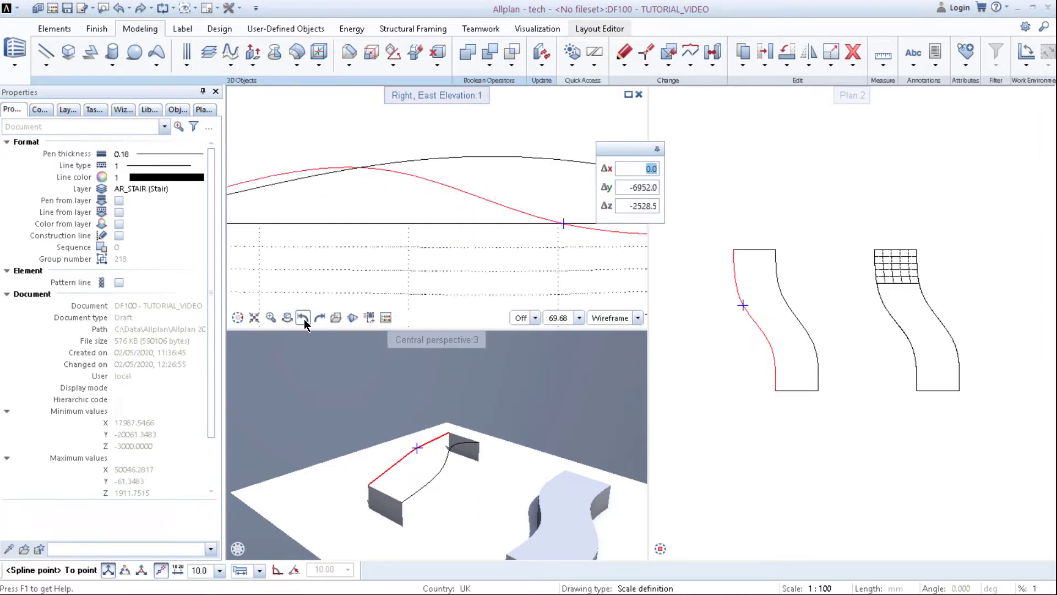
{"action": "left_click", "coordinate": [560, 172]}
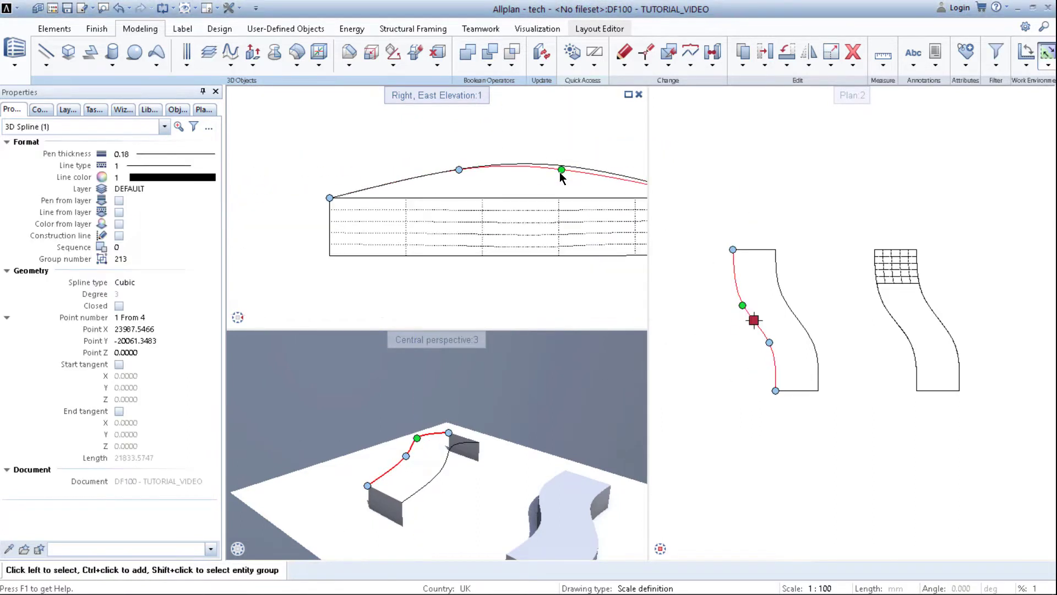
{"action": "key", "text": "Escape"}
Step: Add a flat pair of splines beneath the two raised ones and check all four by selecting them
{"action": "middle_click_drag", "start_coordinate": [340, 142], "coordinate": [298, 147]}
{"action": "scroll", "coordinate": [352, 142], "scroll_direction": "down", "scroll_amount": 1}
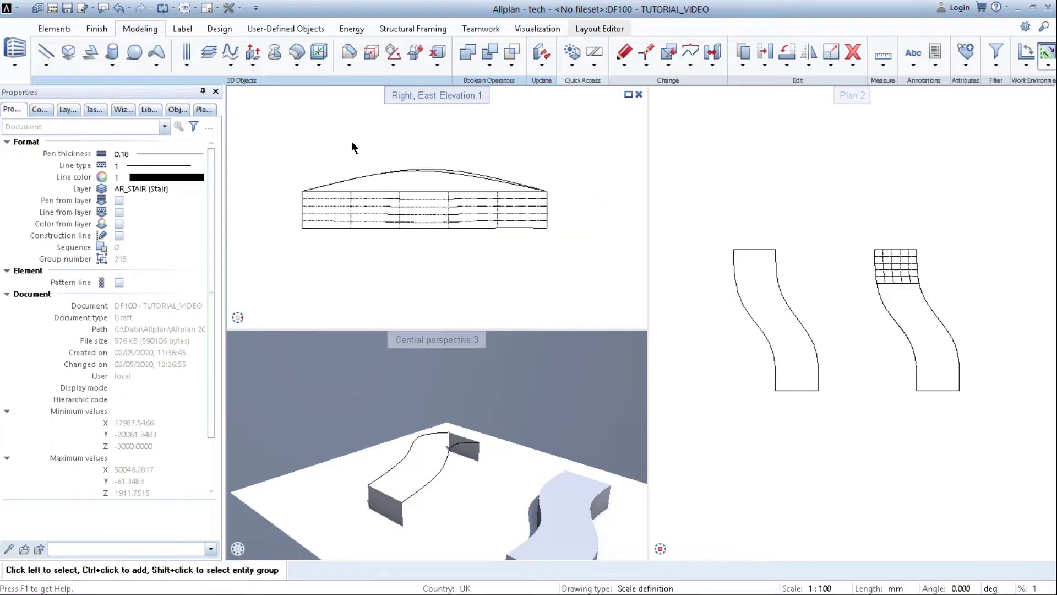
{"action": "left_click", "coordinate": [363, 175]}
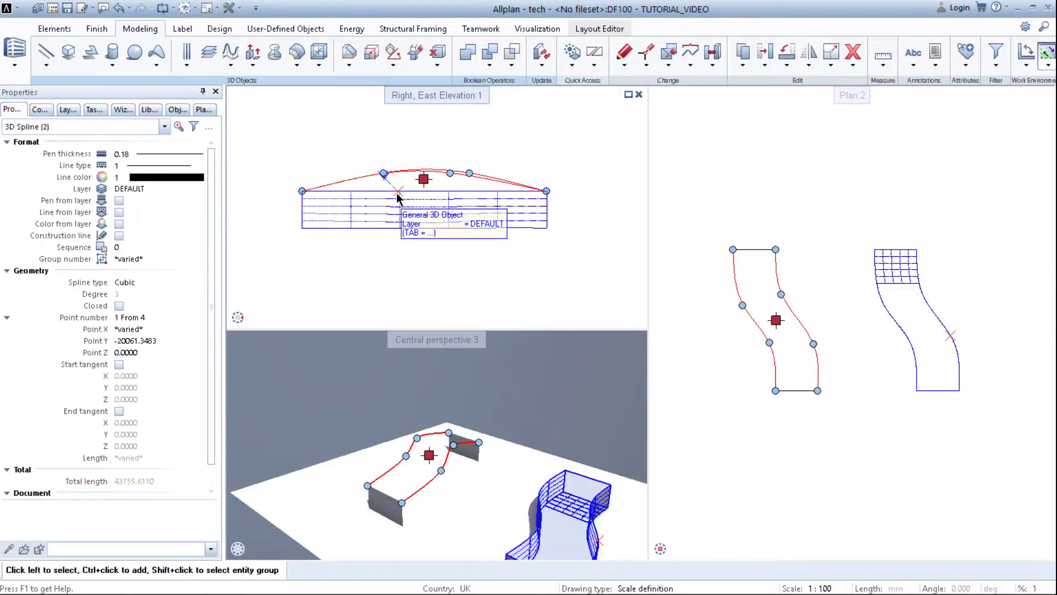
{"action": "key", "text": "Escape"}
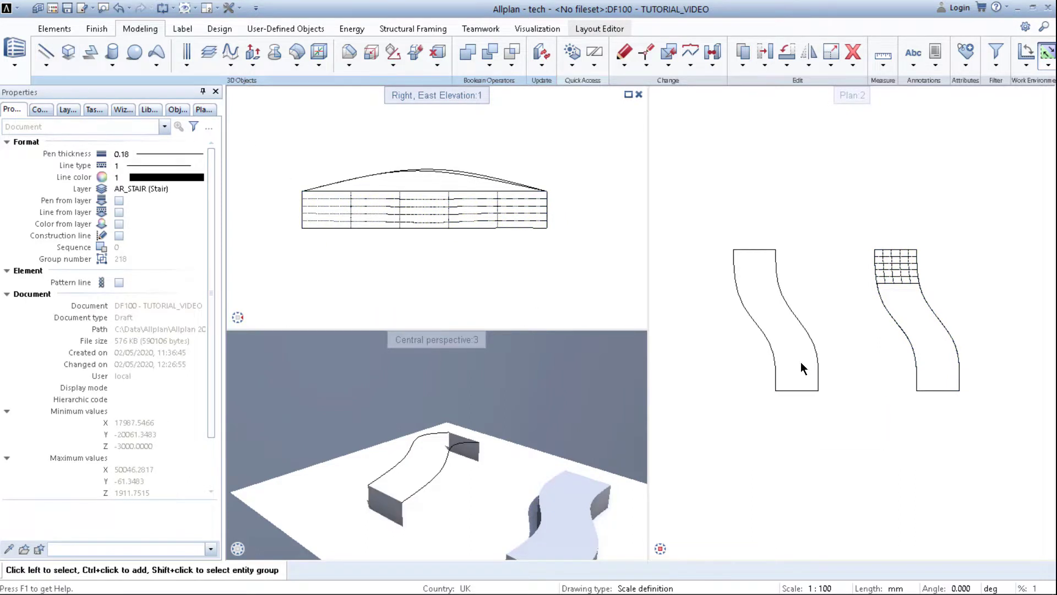
{"action": "left_click_drag", "start_coordinate": [833, 323], "coordinate": [751, 337]}
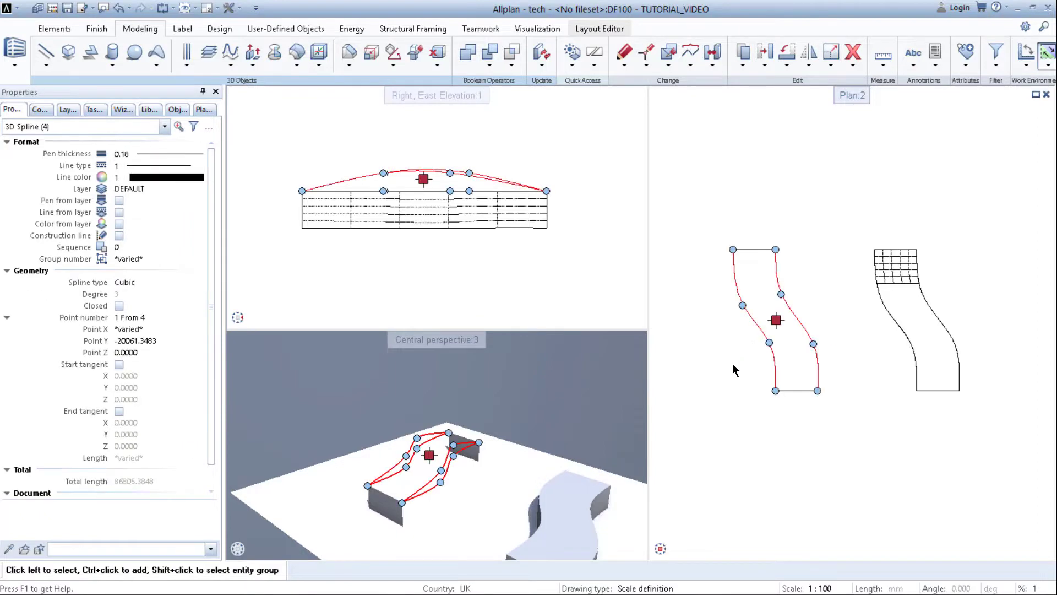
{"action": "middle_click_drag", "start_coordinate": [733, 368], "coordinate": [841, 335]}
{"action": "left_click", "coordinate": [851, 420]}
{"action": "key", "text": "Escape"}
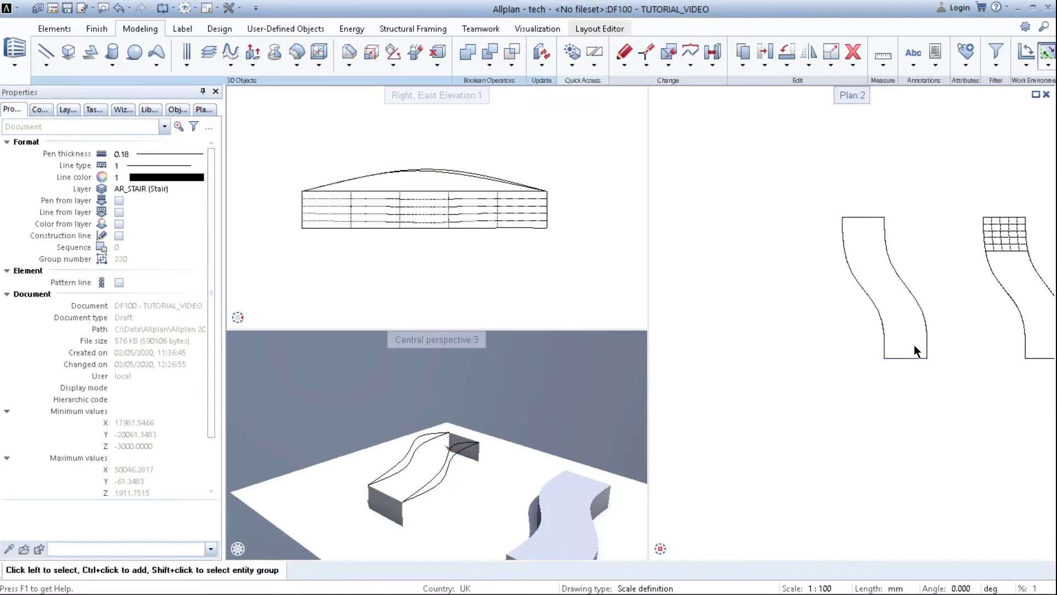
Step: Delete the two vertical end surfaces at the southern and northern ends of the splines
{"action": "left_click", "coordinate": [907, 359]}
{"action": "key", "text": "Delete"}
{"action": "left_click", "coordinate": [860, 218]}
{"action": "key", "text": "Delete"}
Step: Draw a 3D line joining the spline ends at the southern end and another at the northern end
{"action": "left_click", "coordinate": [46, 53]}
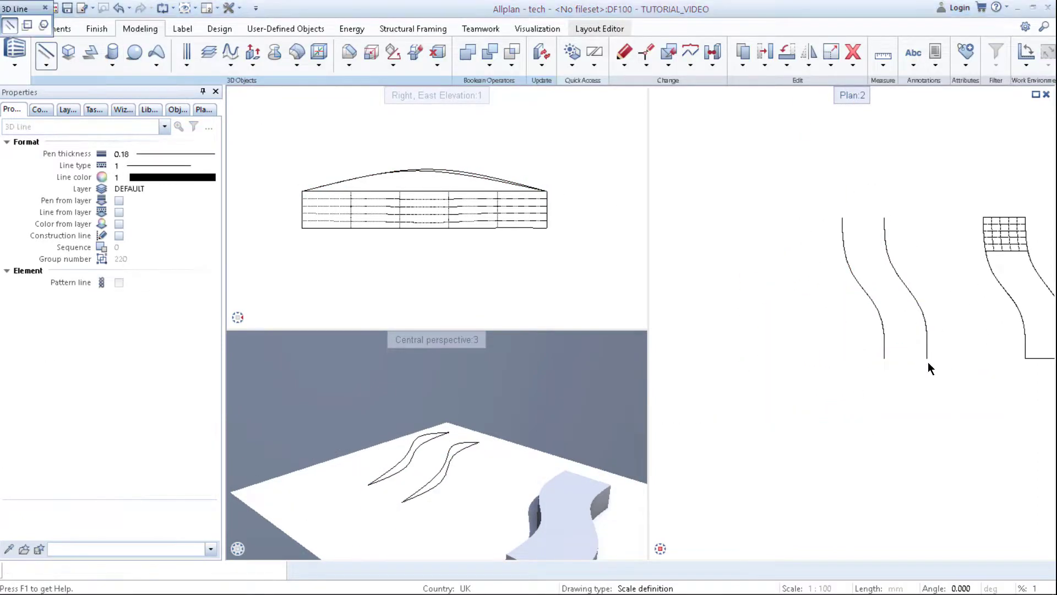
{"action": "left_click", "coordinate": [884, 358]}
{"action": "left_click", "coordinate": [927, 359]}
{"action": "key", "text": "Escape"}
{"action": "left_click", "coordinate": [842, 218]}
{"action": "left_click", "coordinate": [885, 217]}
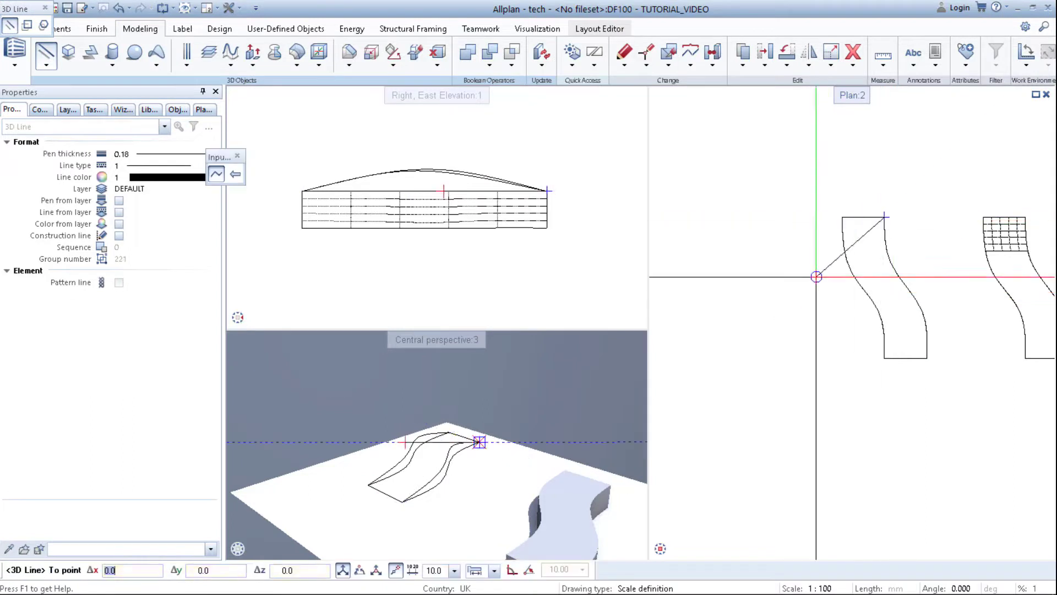
{"action": "key", "text": "Escape"}
{"action": "scroll", "coordinate": [480, 444], "scroll_direction": "up", "scroll_amount": 4}
{"action": "scroll", "coordinate": [483, 442], "scroll_direction": "down", "scroll_amount": 4}
{"action": "key", "text": "Escape"}
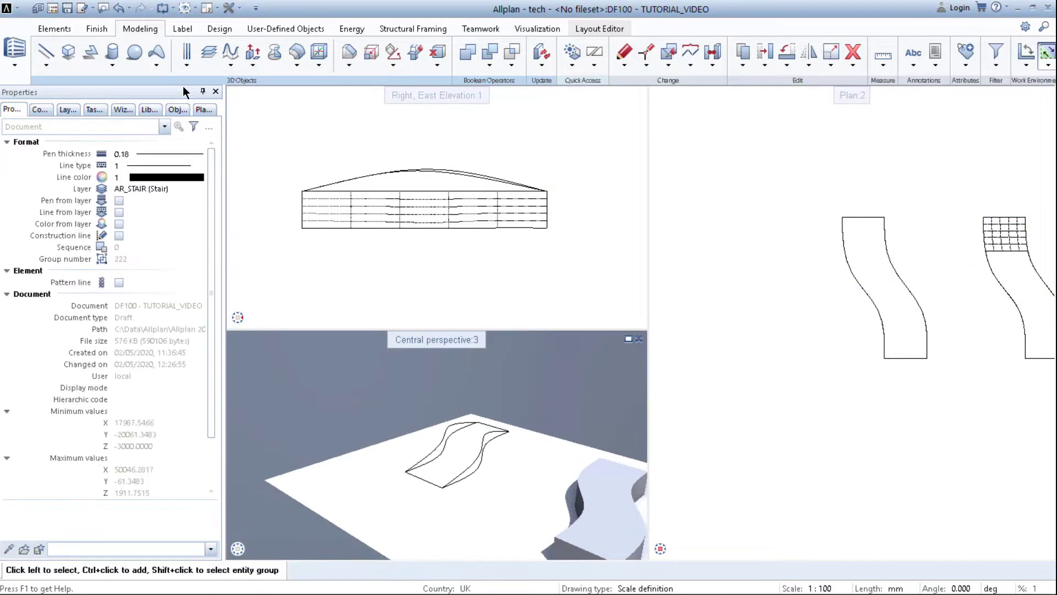
Step: Try to create a Sweep Path from the two end lines, using the flat and raised splines as rails
{"action": "left_click", "coordinate": [252, 65]}
{"action": "left_click", "coordinate": [277, 107]}
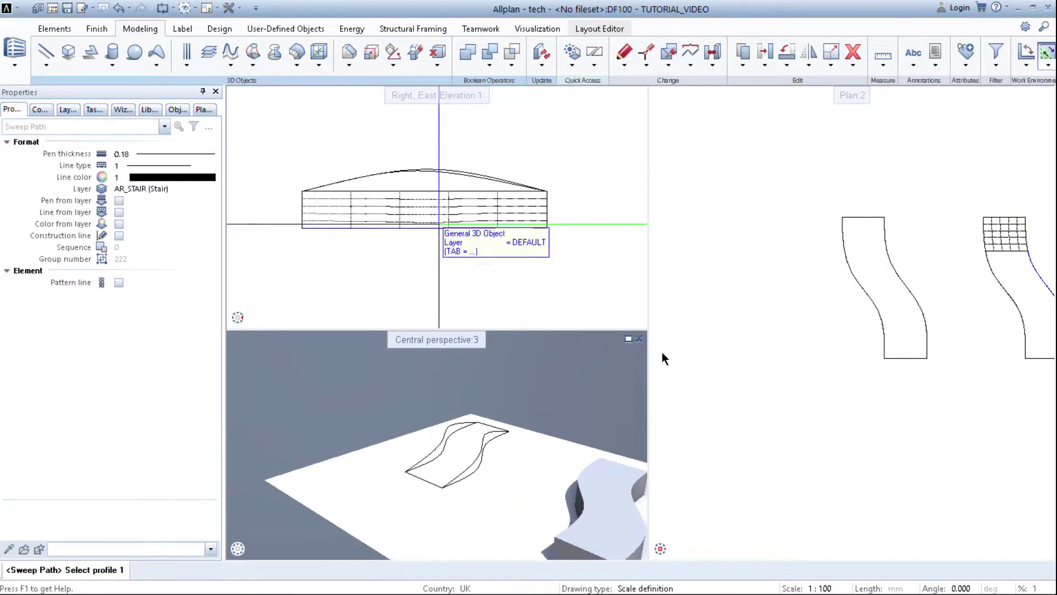
{"action": "left_click_drag", "start_coordinate": [853, 353], "coordinate": [951, 389]}
{"action": "left_click_drag", "start_coordinate": [822, 197], "coordinate": [914, 231]}
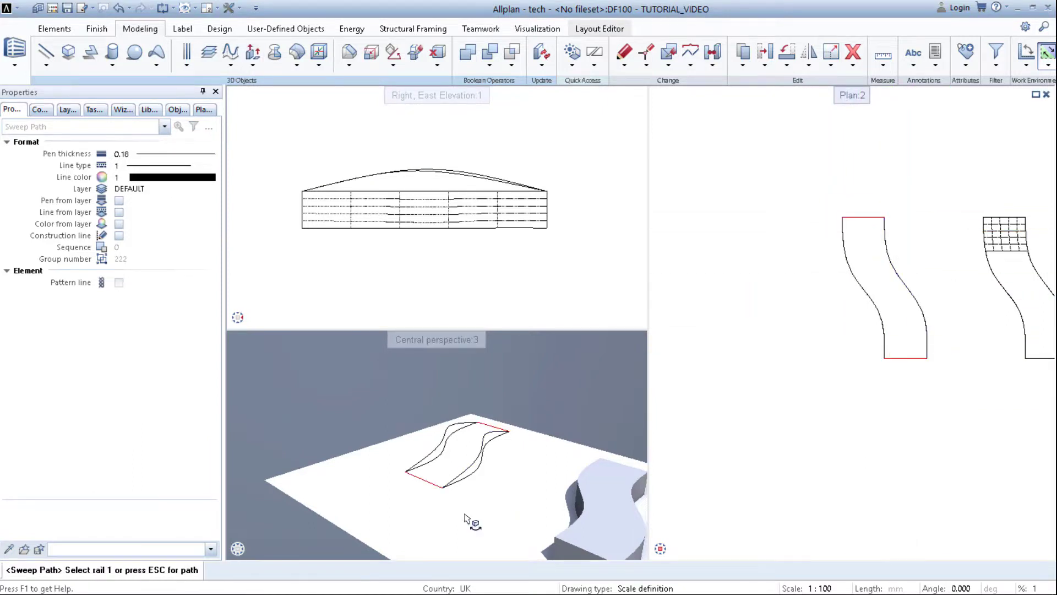
{"action": "left_click", "coordinate": [238, 317]}
{"action": "left_click", "coordinate": [272, 297]}
{"action": "scroll", "coordinate": [399, 164], "scroll_direction": "up", "scroll_amount": 1}
{"action": "left_click", "coordinate": [392, 177]}
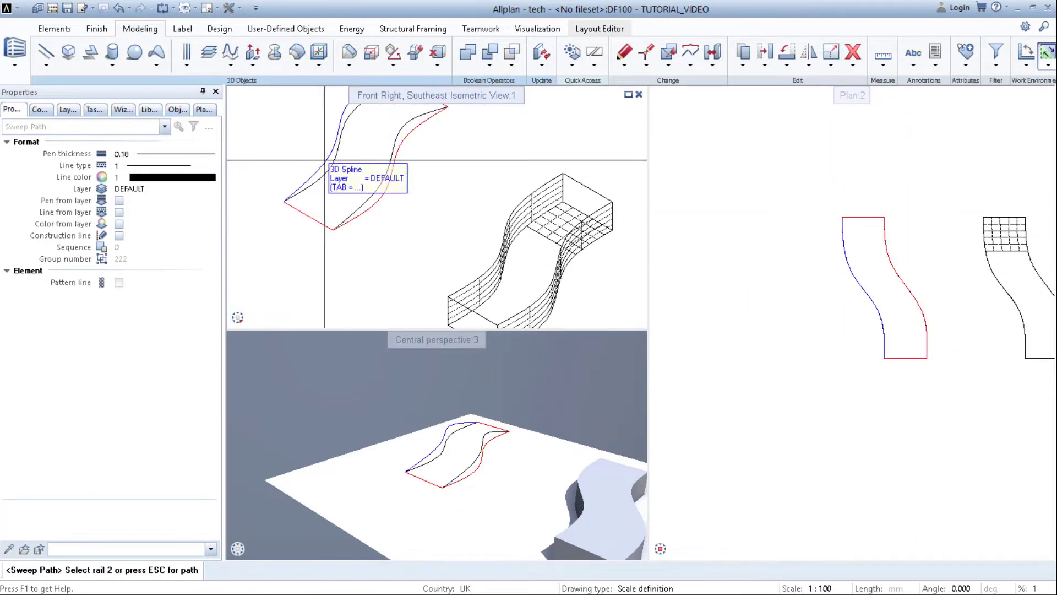
{"action": "left_click", "coordinate": [326, 159]}
{"action": "left_click", "coordinate": [334, 168]}
{"action": "left_click", "coordinate": [387, 170]}
{"action": "scroll", "coordinate": [410, 203], "scroll_direction": "down", "scroll_amount": 2}
{"action": "key", "text": "Escape"}
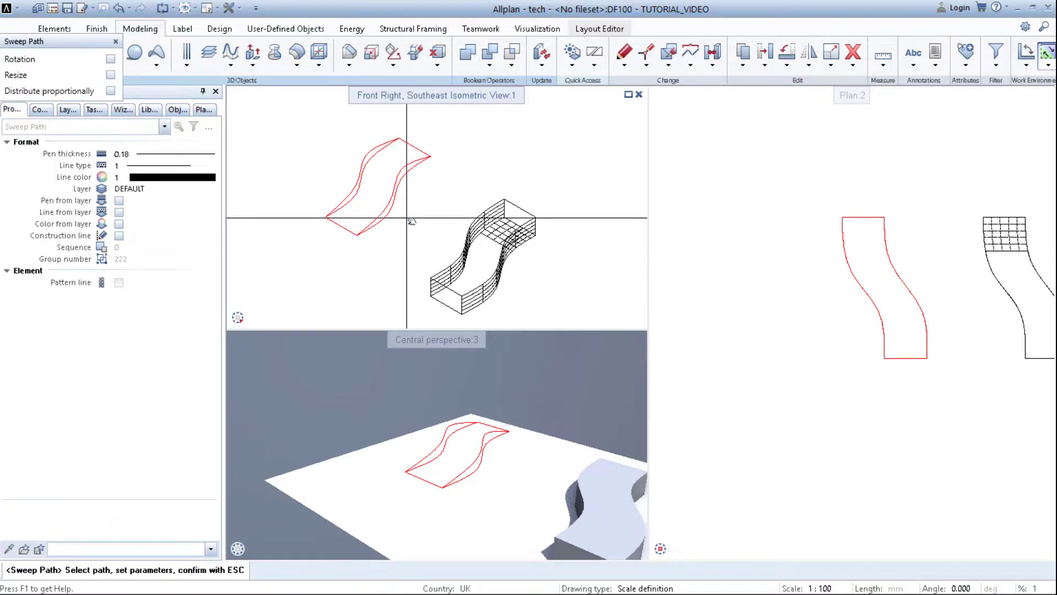
{"action": "key", "text": "Escape"}
{"action": "key", "text": "Escape"}
Step: Delete the 3D lines joining the spline ends at the southern and northern ends
{"action": "left_click", "coordinate": [905, 359]}
{"action": "key", "text": "Delete"}
{"action": "left_click", "coordinate": [864, 218]}
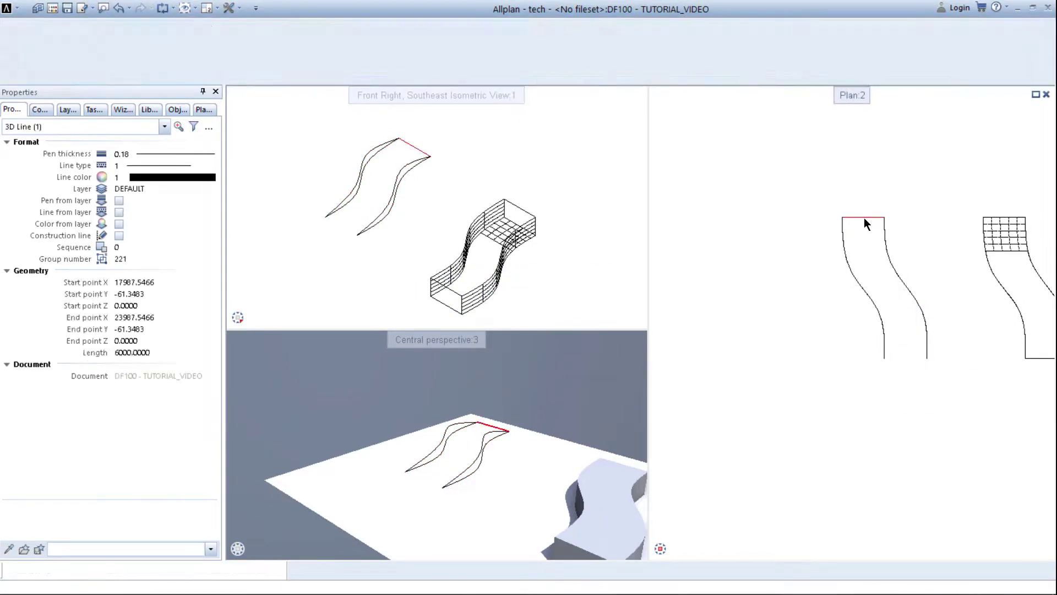
{"action": "key", "text": "Delete"}
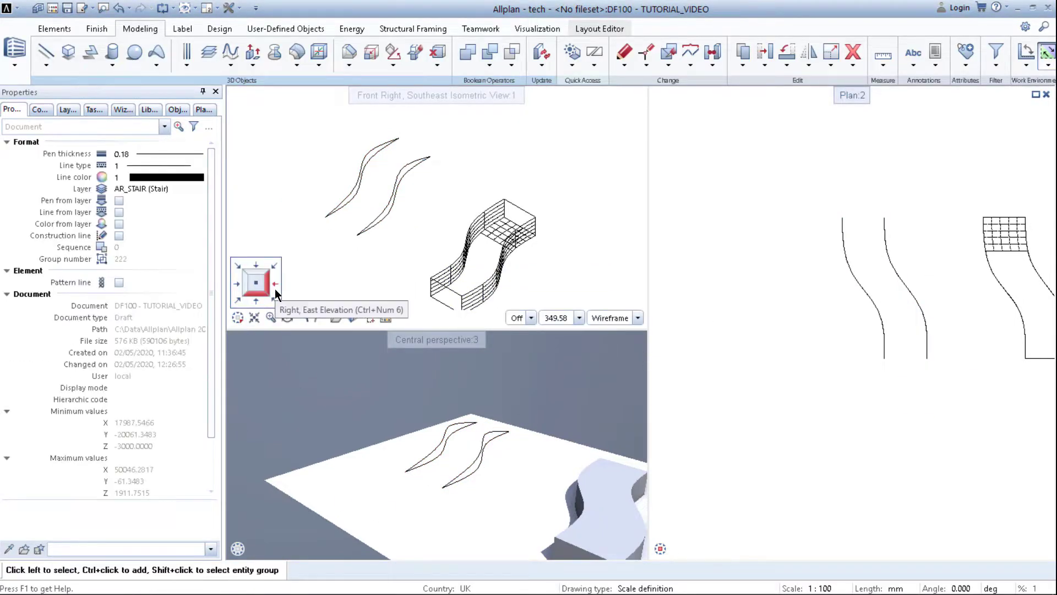
Step: Move the two raised splines 100 mm straight up in the east elevation
{"action": "left_click", "coordinate": [276, 284]}
{"action": "left_click", "coordinate": [469, 160]}
{"action": "left_click", "coordinate": [495, 291]}
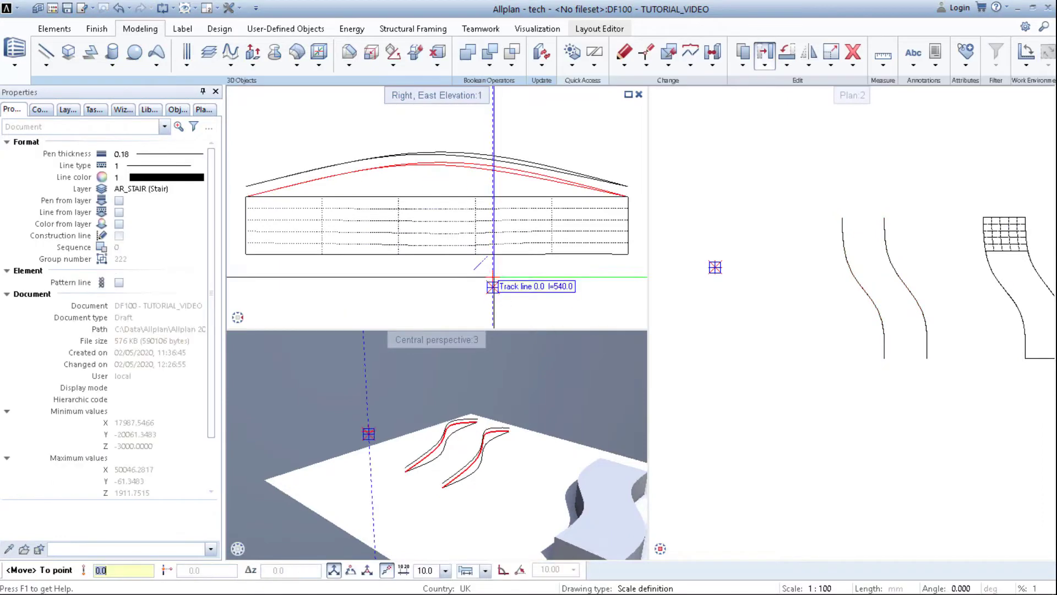
{"action": "type", "text": "100"}
{"action": "key", "text": "Return"}
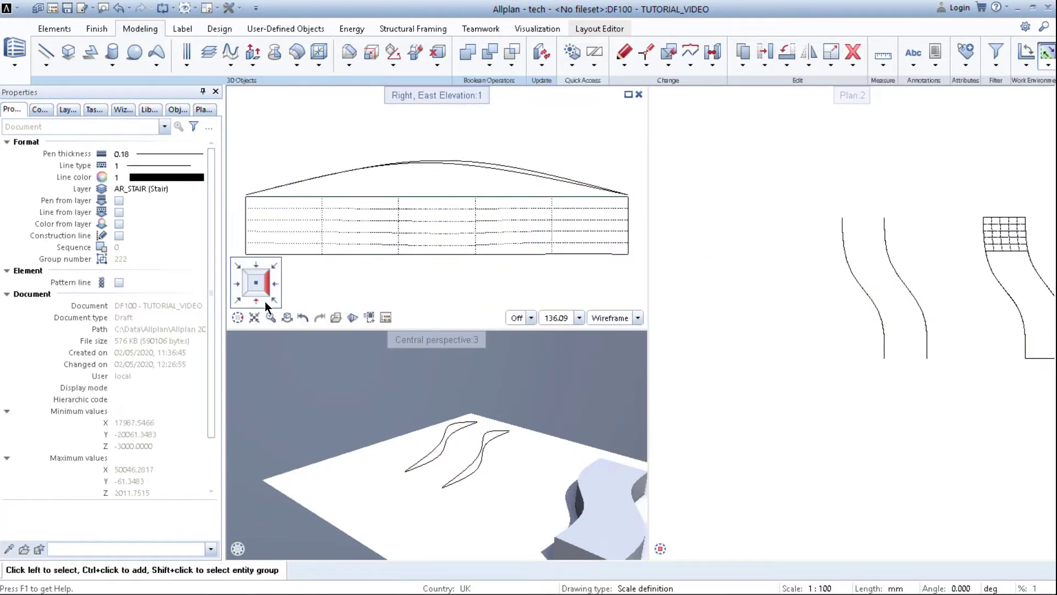
Step: Draw a thin rectangular 3D surface between the flat and raised spline ends at the southern end
{"action": "left_click", "coordinate": [265, 302]}
{"action": "left_click", "coordinate": [88, 53]}
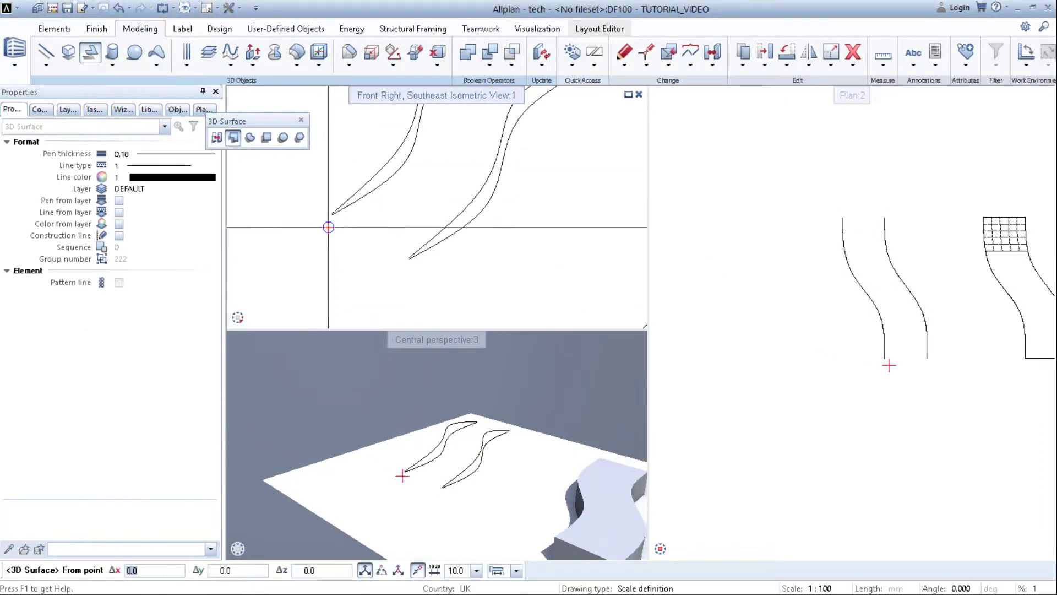
{"action": "scroll", "coordinate": [330, 217], "scroll_direction": "up", "scroll_amount": 4}
{"action": "left_click", "coordinate": [335, 213]}
{"action": "scroll", "coordinate": [421, 279], "scroll_direction": "down", "scroll_amount": 5}
{"action": "scroll", "coordinate": [465, 303], "scroll_direction": "up", "scroll_amount": 5}
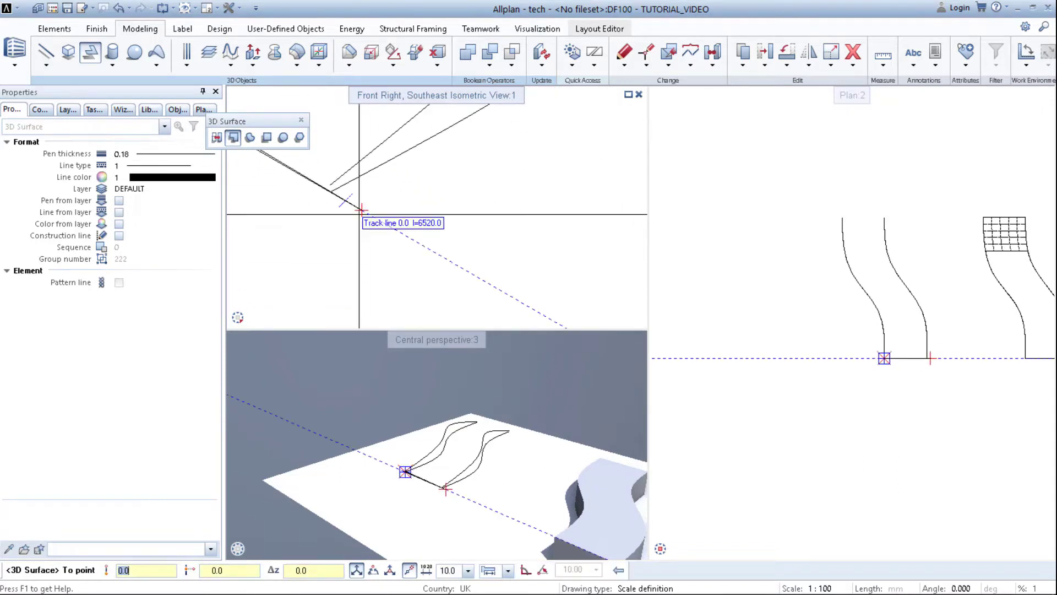
{"action": "left_click", "coordinate": [361, 210]}
Step: Draw a matching rectangular 3D surface between the flat and raised spline ends at the northern end
{"action": "scroll", "coordinate": [330, 184], "scroll_direction": "down", "scroll_amount": 3}
{"action": "scroll", "coordinate": [424, 148], "scroll_direction": "up", "scroll_amount": 4}
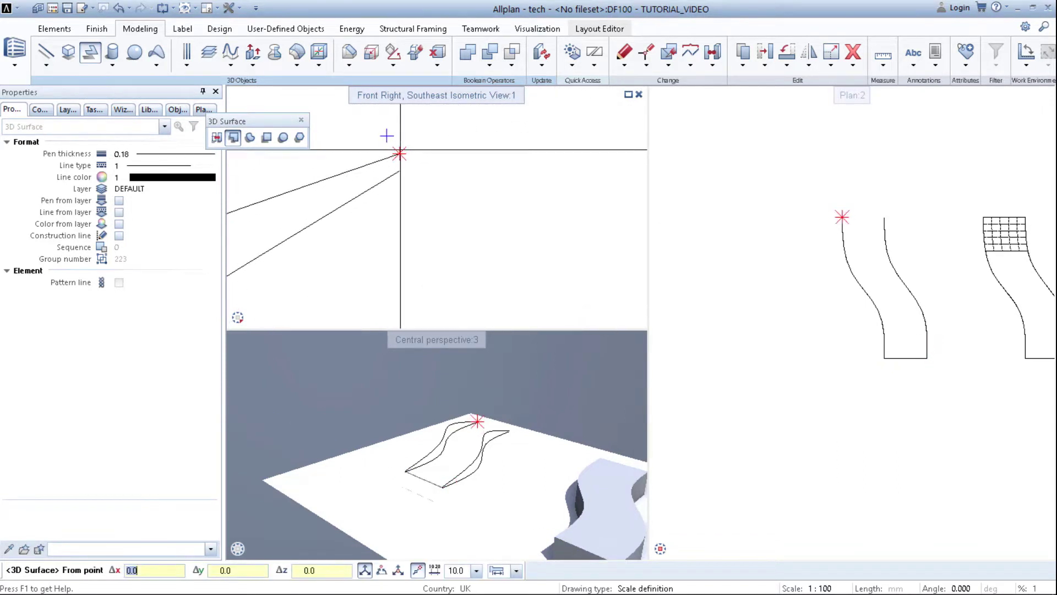
{"action": "left_click", "coordinate": [400, 149]}
{"action": "left_click", "coordinate": [401, 170]}
{"action": "scroll", "coordinate": [464, 207], "scroll_direction": "down", "scroll_amount": 5}
{"action": "scroll", "coordinate": [552, 257], "scroll_direction": "up", "scroll_amount": 4}
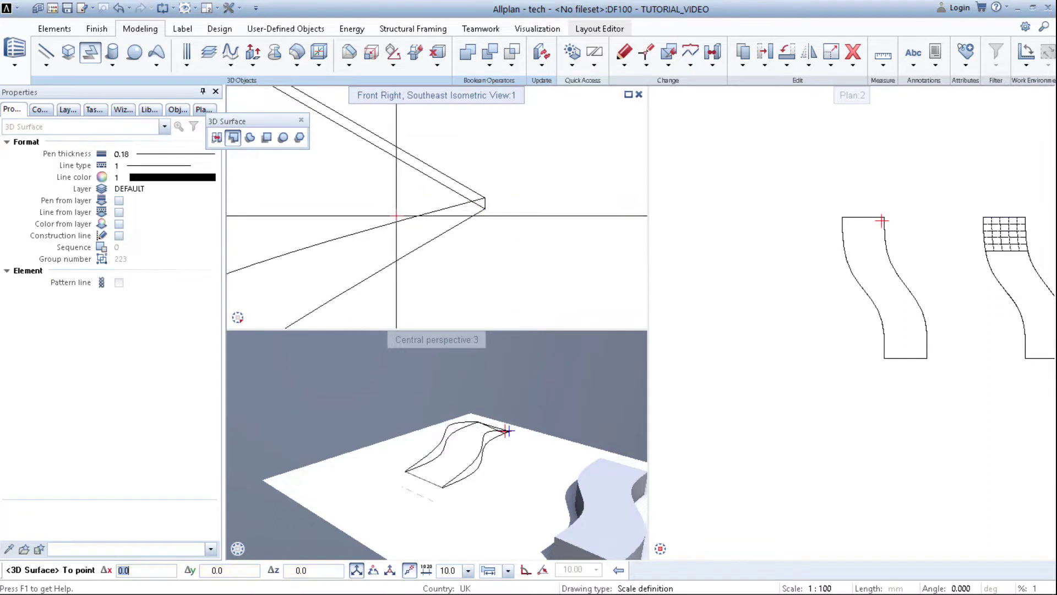
{"action": "left_click", "coordinate": [396, 216]}
{"action": "scroll", "coordinate": [396, 215], "scroll_direction": "down", "scroll_amount": 5}
{"action": "key", "text": "Escape"}
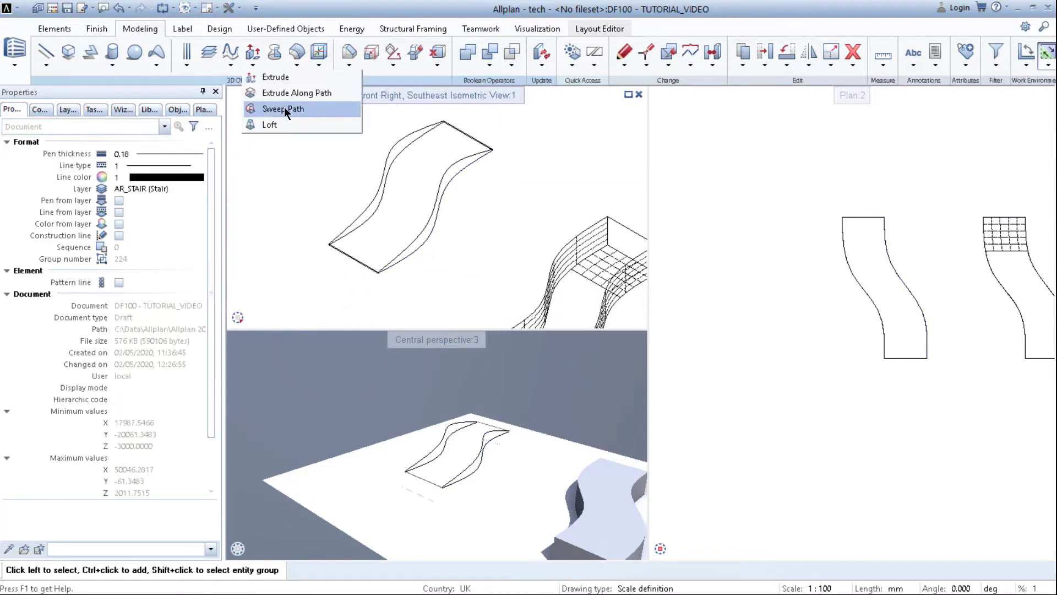
Step: Create a Sweep Path solid from the two end surfaces, using the two flat and two raised splines as paths
{"action": "left_click", "coordinate": [284, 108]}
{"action": "left_click_drag", "start_coordinate": [307, 229], "coordinate": [404, 297]}
{"action": "left_click_drag", "start_coordinate": [425, 107], "coordinate": [512, 168]}
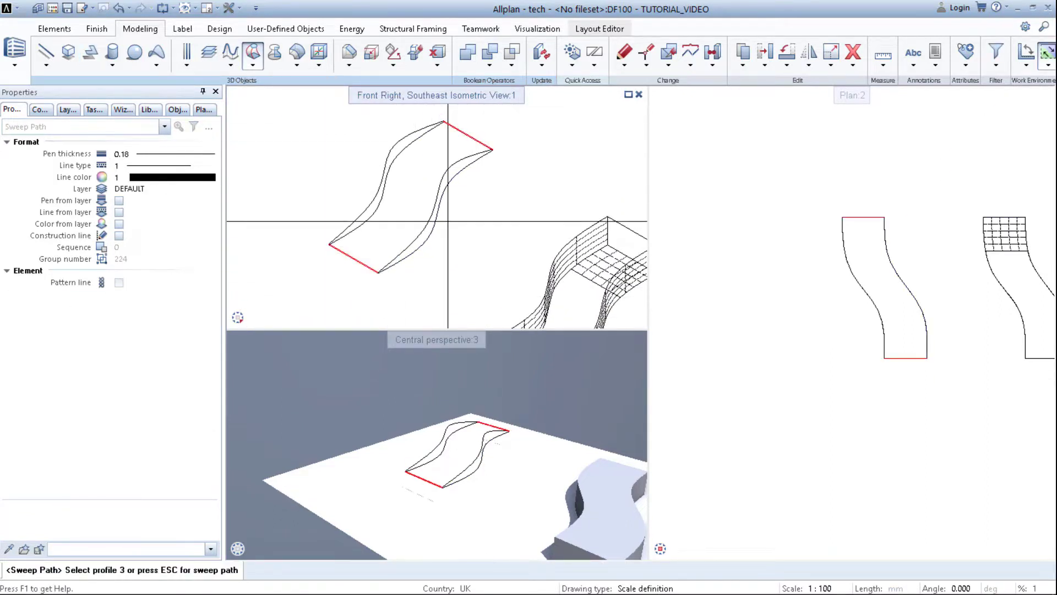
{"action": "key", "text": "Escape"}
{"action": "left_click", "coordinate": [435, 222]}
{"action": "left_click", "coordinate": [426, 226]}
{"action": "left_click", "coordinate": [380, 204]}
{"action": "left_click", "coordinate": [373, 202]}
{"action": "key", "text": "Escape"}
{"action": "key", "text": "Escape"}
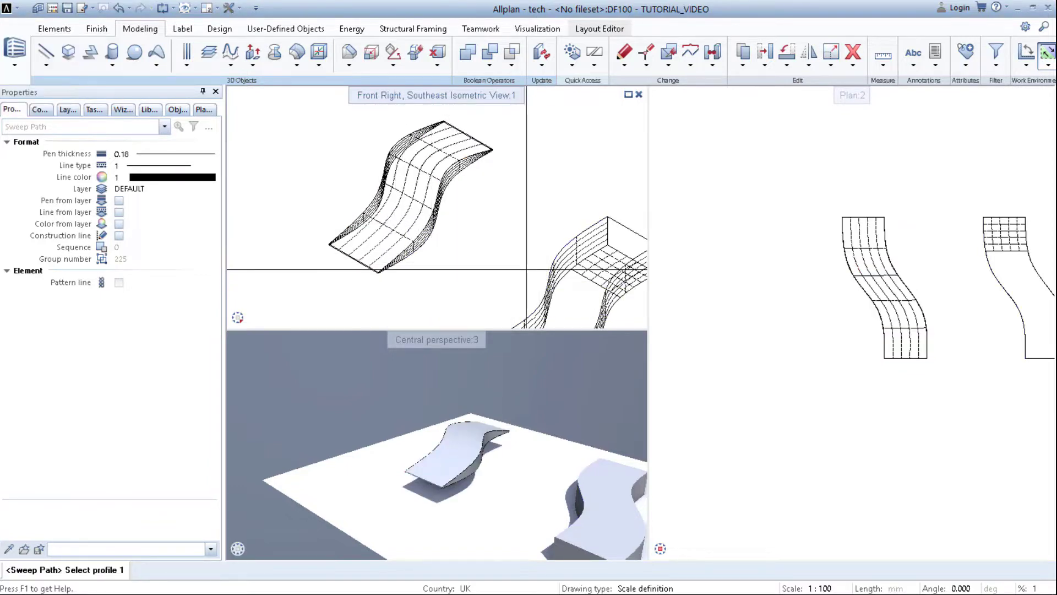
{"action": "scroll", "coordinate": [527, 269], "scroll_direction": "down", "scroll_amount": 2}
{"action": "middle_click_drag", "start_coordinate": [527, 269], "coordinate": [485, 211]}
{"action": "key", "text": "Escape"}
Step: Try to move the swept solid by its southeast corner onto the matching corner of the eastern solid and inspect the fit
{"action": "scroll", "coordinate": [902, 310], "scroll_direction": "down", "scroll_amount": 1}
{"action": "middle_click_drag", "start_coordinate": [903, 310], "coordinate": [756, 262]}
{"action": "left_click", "coordinate": [753, 264]}
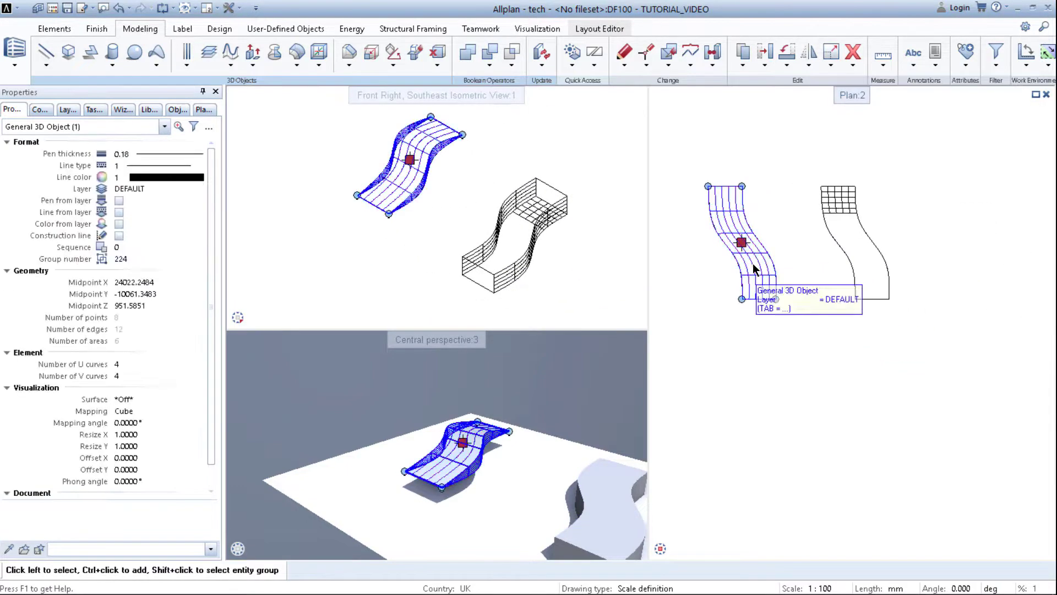
{"action": "left_click", "coordinate": [765, 53]}
{"action": "left_click", "coordinate": [775, 299]}
{"action": "left_click", "coordinate": [889, 299]}
{"action": "key", "text": "Escape"}
{"action": "scroll", "coordinate": [504, 272], "scroll_direction": "up", "scroll_amount": 4}
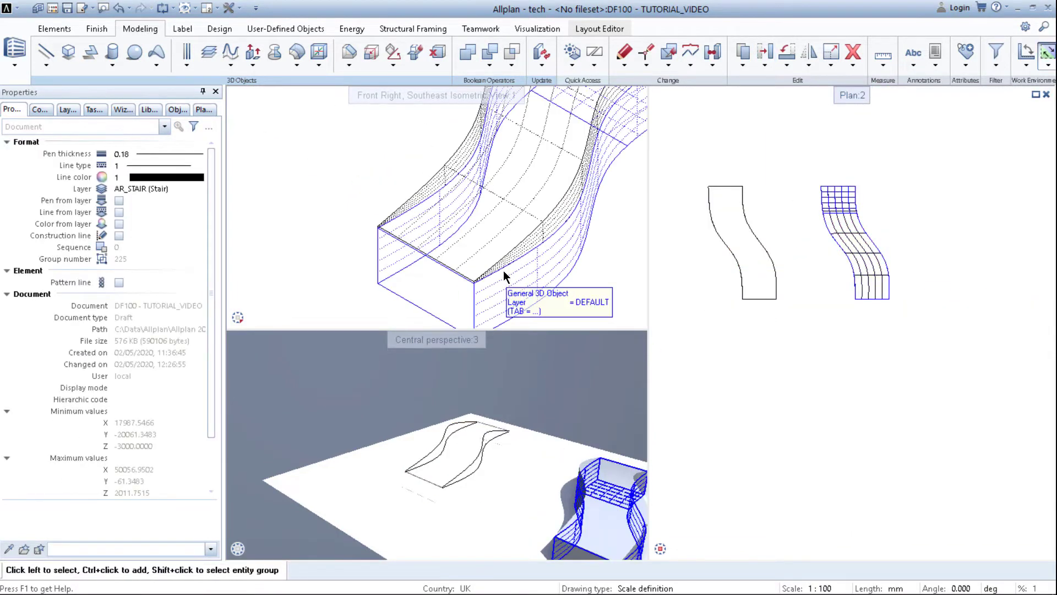
{"action": "scroll", "coordinate": [503, 269], "scroll_direction": "up", "scroll_amount": 2}
{"action": "scroll", "coordinate": [508, 269], "scroll_direction": "down", "scroll_amount": 5}
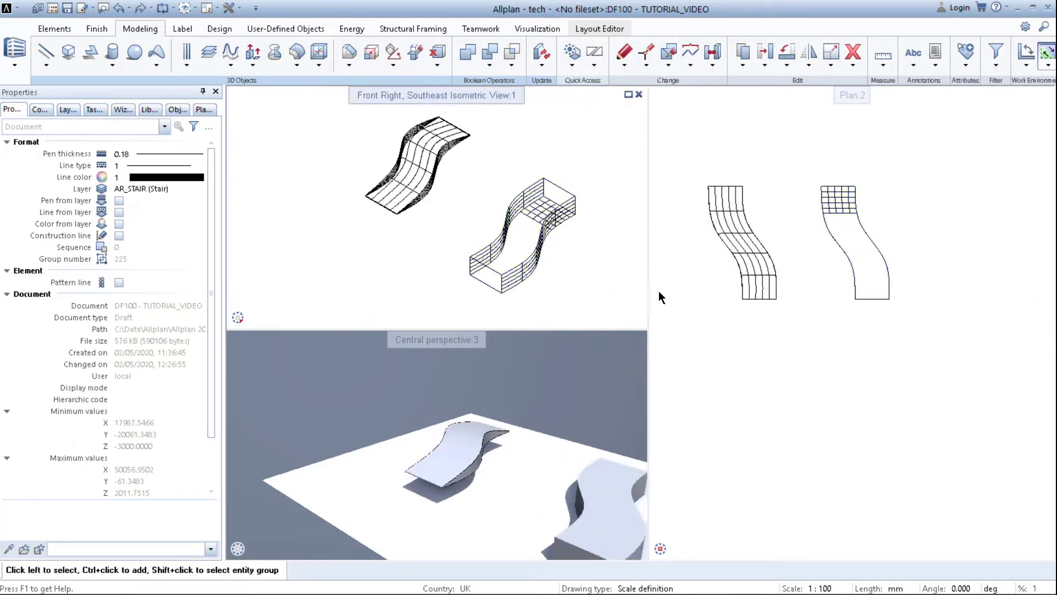
Step: Move the swept solid 20000 mm east onto the neighbouring solid
{"action": "left_click", "coordinate": [744, 285]}
{"action": "key", "text": "m"}
{"action": "left_click", "coordinate": [757, 355]}
{"action": "type", "text": "20000"}
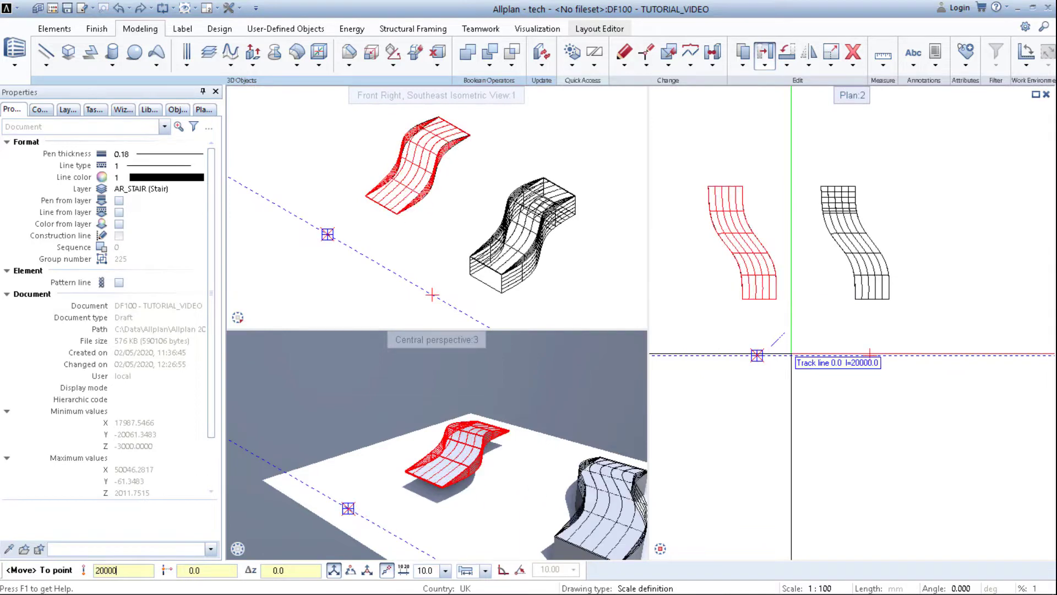
{"action": "key", "text": "Return"}
{"action": "scroll", "coordinate": [526, 265], "scroll_direction": "up", "scroll_amount": 4}
{"action": "scroll", "coordinate": [511, 279], "scroll_direction": "down", "scroll_amount": 3}
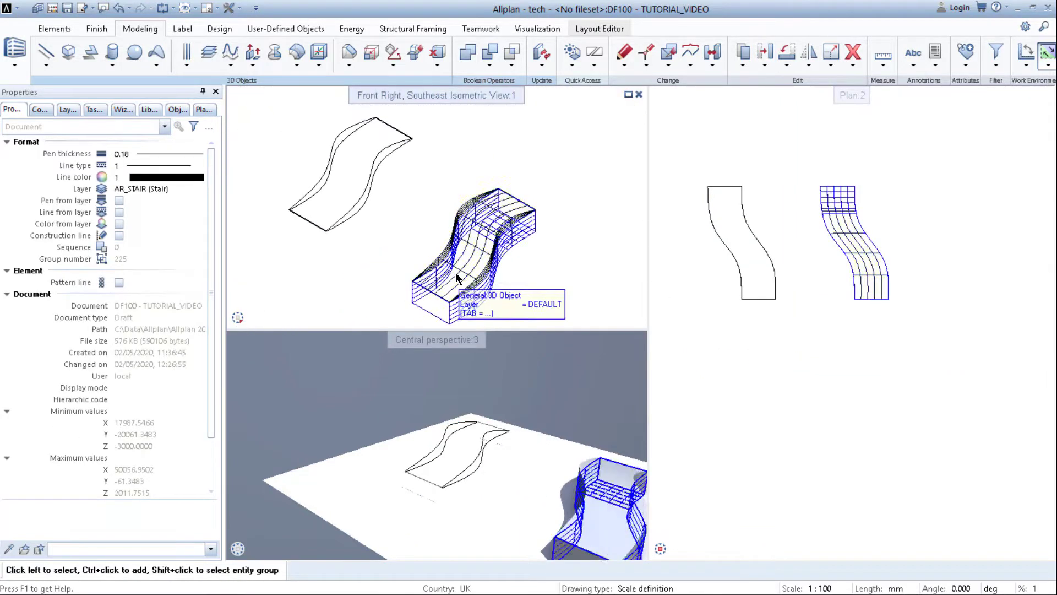
Step: Join the swept arched solid and the solid beneath it with a Union
{"action": "middle_click_drag", "start_coordinate": [455, 272], "coordinate": [493, 276]}
{"action": "left_click", "coordinate": [469, 53]}
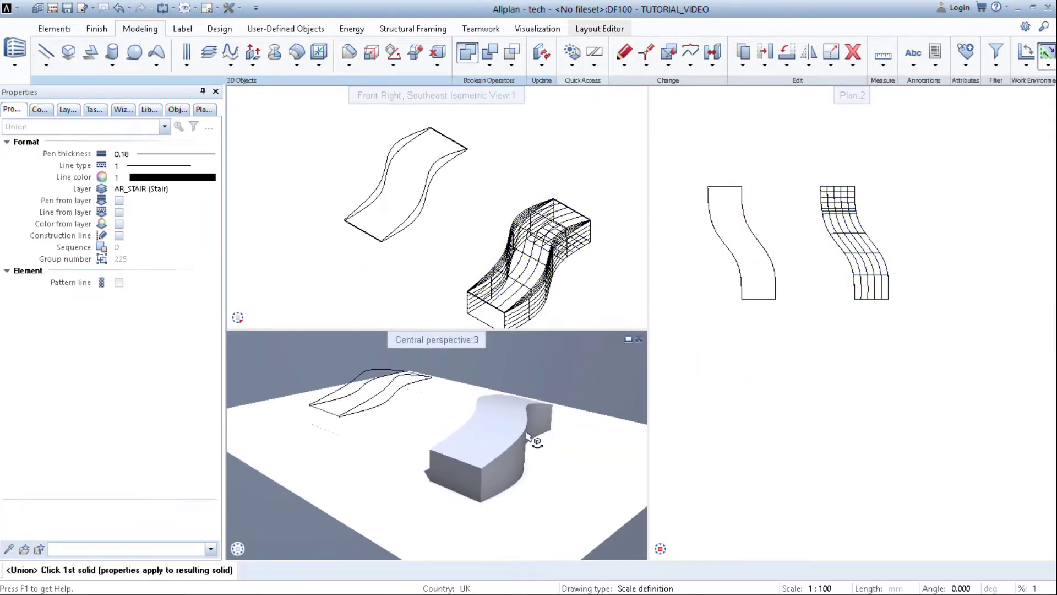
{"action": "left_click", "coordinate": [524, 289]}
{"action": "left_click", "coordinate": [524, 280]}
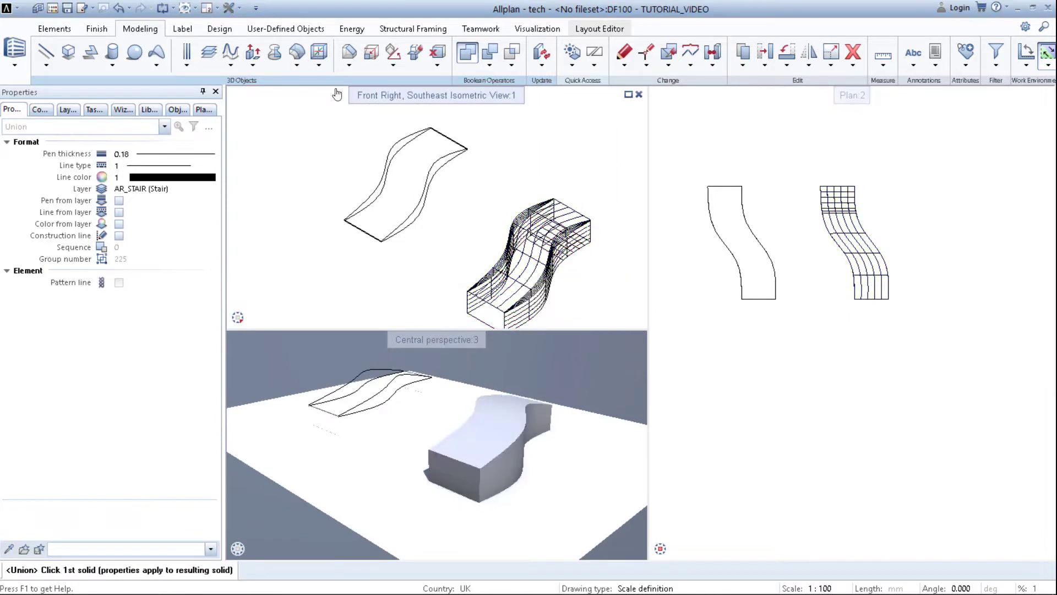
{"action": "key", "text": "Escape"}
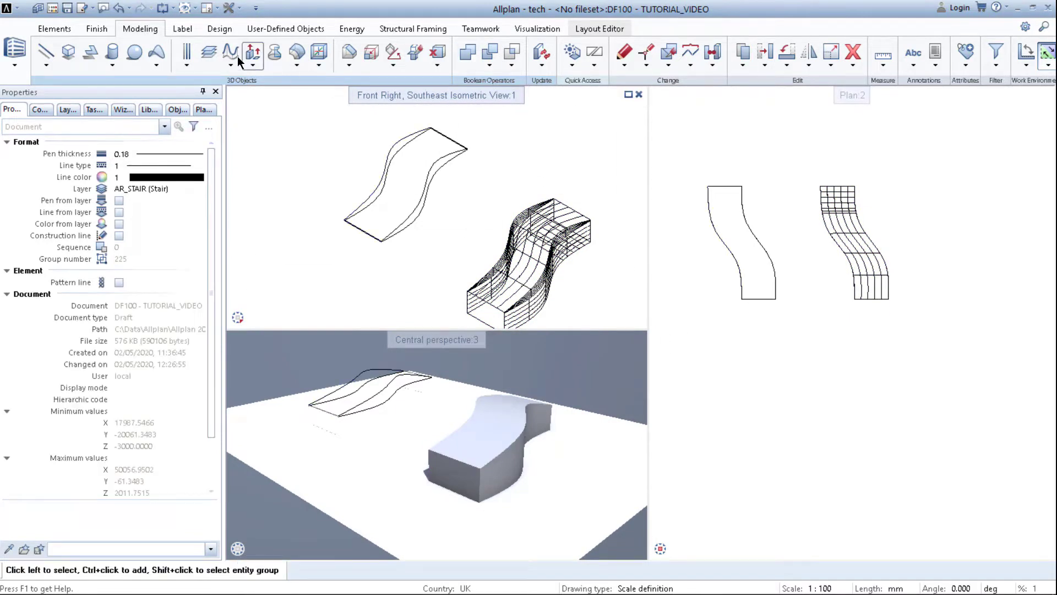
Step: Draw a gable-shaped 3D surface below and above the northern spline ends in the south elevation, with its apex centred
{"action": "left_click", "coordinate": [87, 53]}
{"action": "mouse_move", "coordinate": [241, 317]}
{"action": "left_click", "coordinate": [255, 299]}
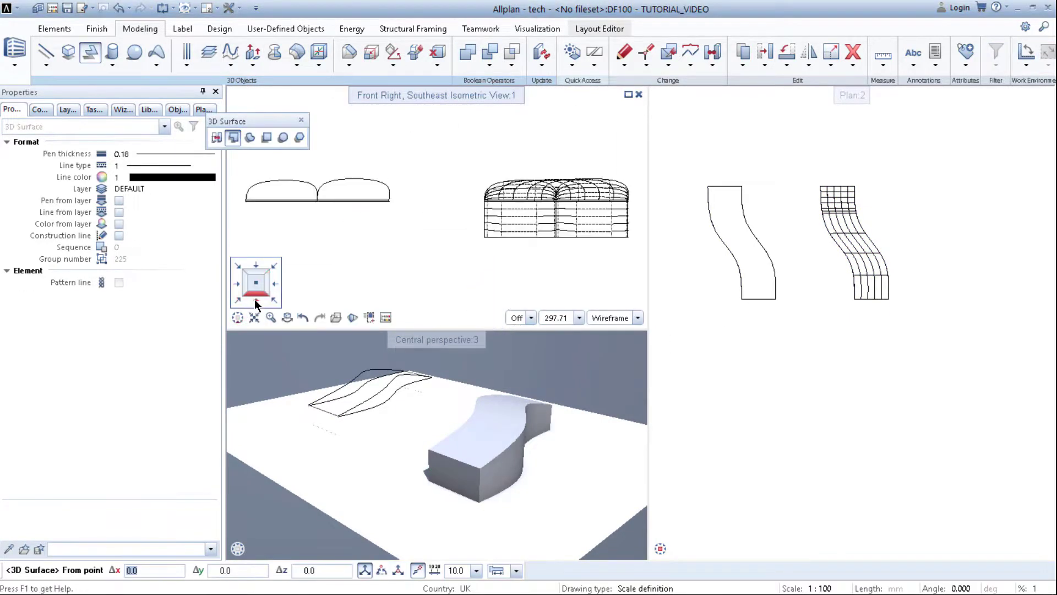
{"action": "scroll", "coordinate": [410, 209], "scroll_direction": "up", "scroll_amount": 5}
{"action": "left_click", "coordinate": [412, 221]}
{"action": "scroll", "coordinate": [418, 242], "scroll_direction": "down", "scroll_amount": 2}
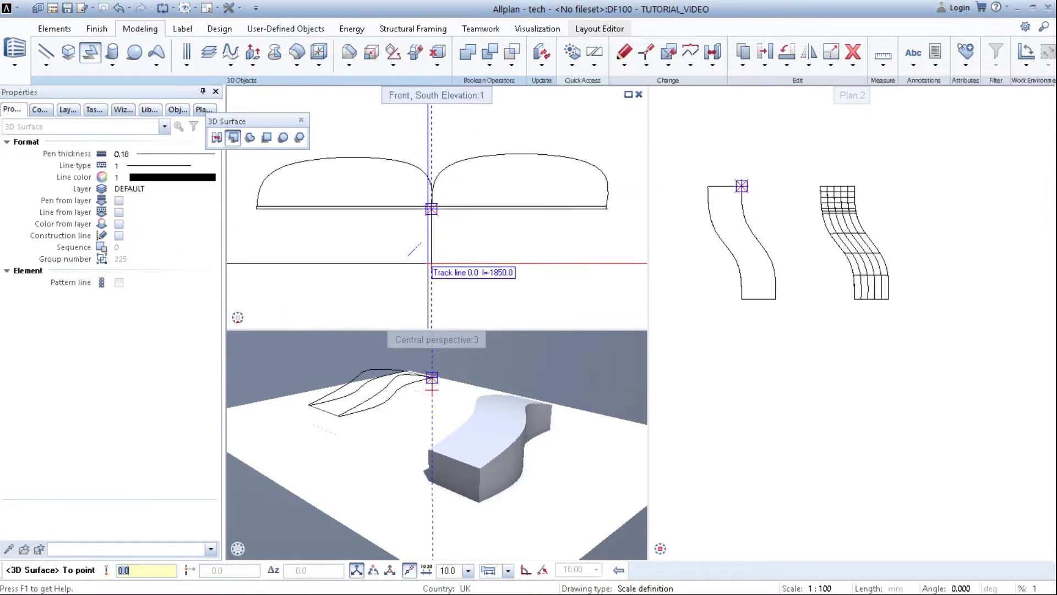
{"action": "left_click", "coordinate": [300, 296]}
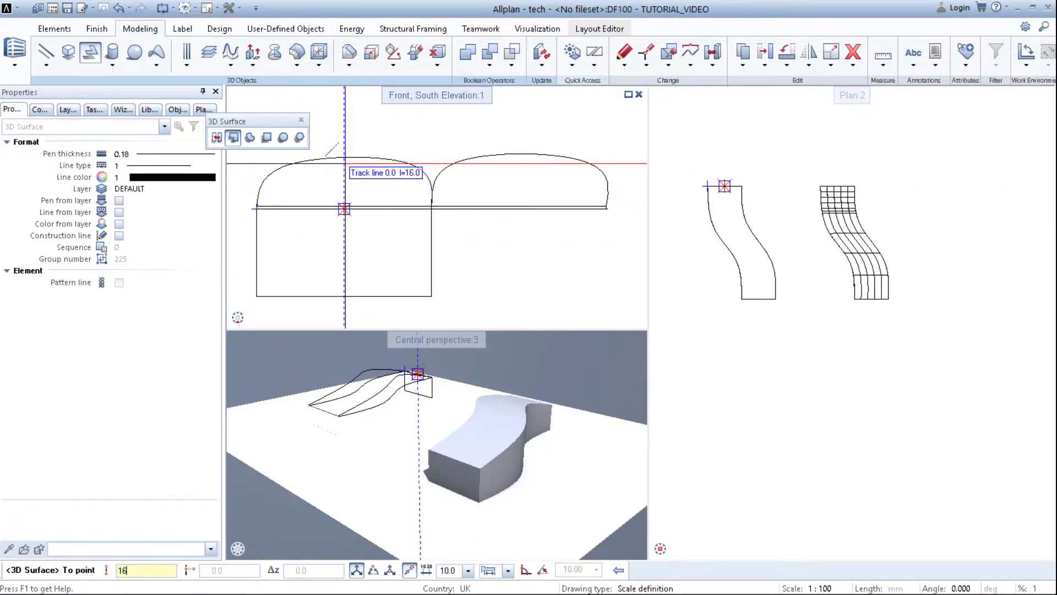
{"action": "key", "text": "Escape"}
{"action": "key", "text": "Escape"}
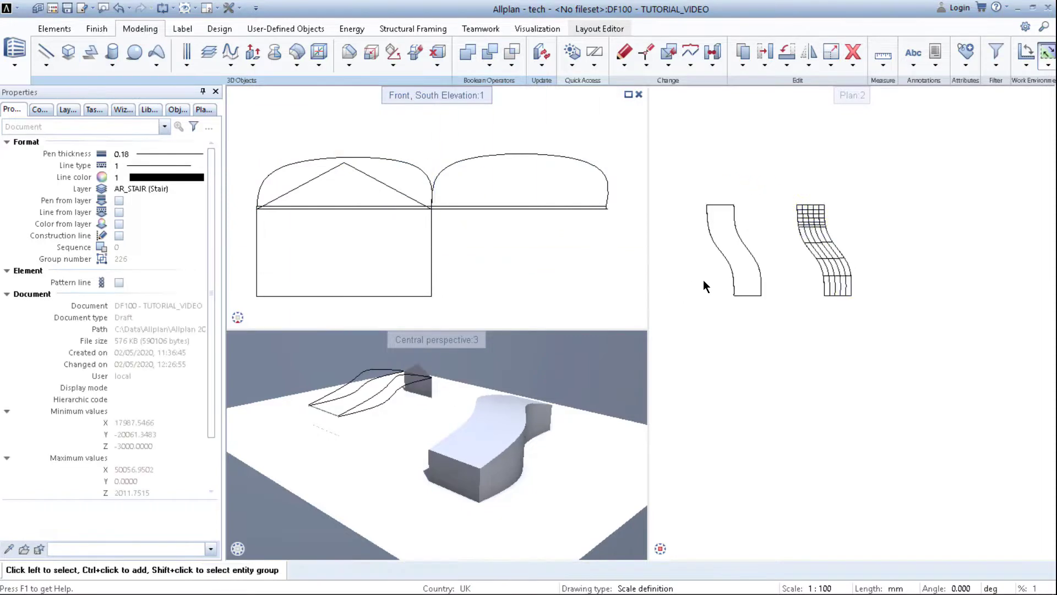
Step: Move the gable surface to the southern end so its eastern corner meets the western spline's end
{"action": "left_click", "coordinate": [375, 186]}
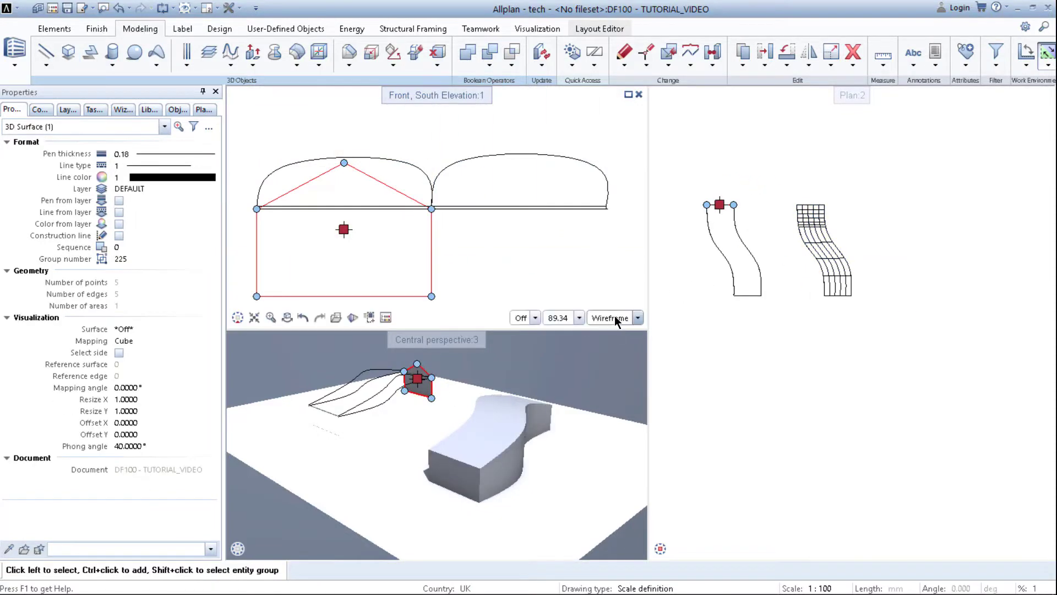
{"action": "key", "text": "m"}
{"action": "scroll", "coordinate": [743, 205], "scroll_direction": "up", "scroll_amount": 3}
{"action": "left_click", "coordinate": [721, 179]}
{"action": "scroll", "coordinate": [749, 300], "scroll_direction": "down", "scroll_amount": 4}
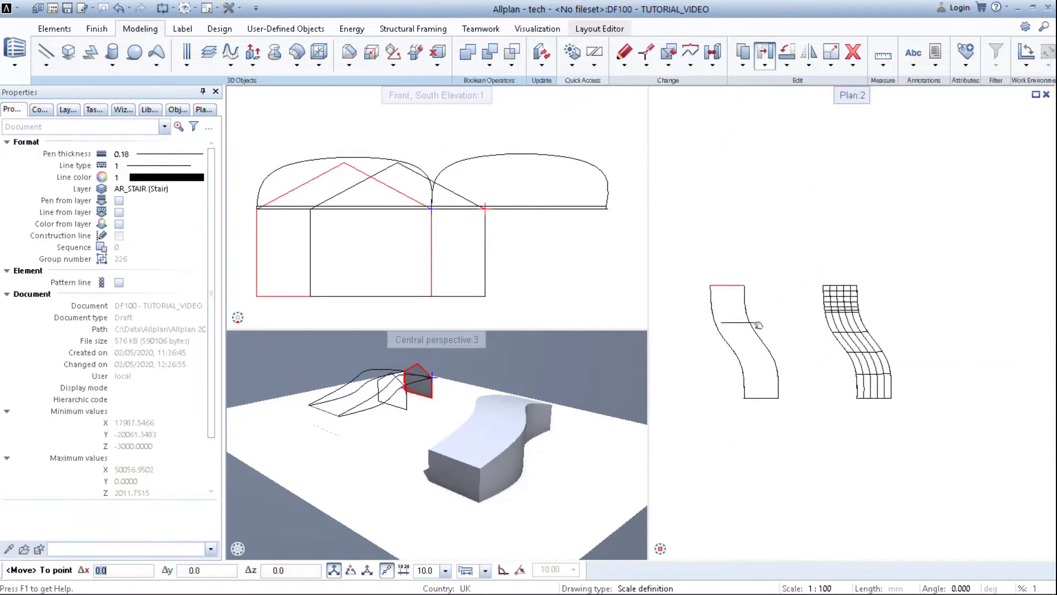
{"action": "scroll", "coordinate": [741, 398], "scroll_direction": "up", "scroll_amount": 4}
{"action": "left_click", "coordinate": [792, 381]}
Step: Copy the gable surface from its western corner to the eastern spline's northern end
{"action": "scroll", "coordinate": [871, 442], "scroll_direction": "down", "scroll_amount": 2}
{"action": "left_click", "coordinate": [904, 415]}
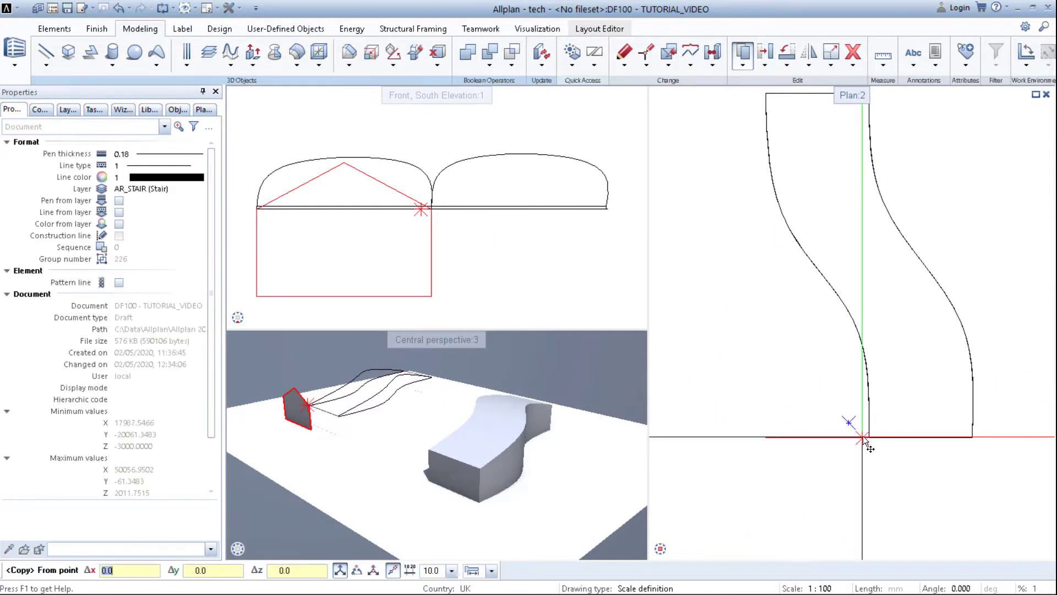
{"action": "left_click", "coordinate": [766, 437]}
{"action": "scroll", "coordinate": [821, 305], "scroll_direction": "down", "scroll_amount": 1}
{"action": "scroll", "coordinate": [870, 139], "scroll_direction": "up", "scroll_amount": 3}
{"action": "left_click", "coordinate": [835, 135]}
{"action": "scroll", "coordinate": [874, 253], "scroll_direction": "down", "scroll_amount": 2}
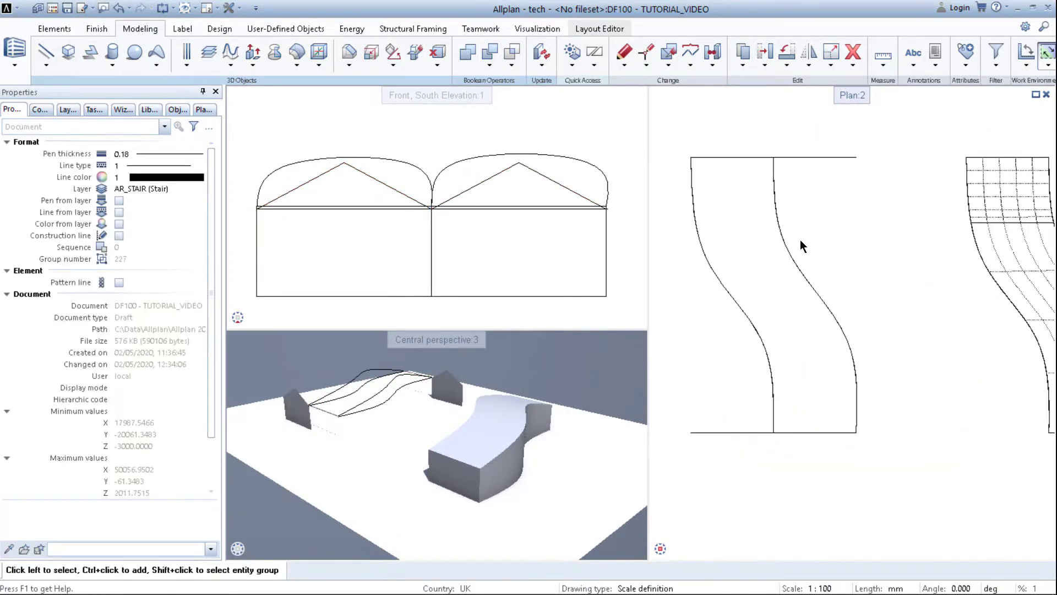
Step: Draw a cubic 3D spline in plan from the southern gable's midpoint through two intermediate points to the northern gable's midpoint
{"action": "left_click", "coordinate": [67, 93]}
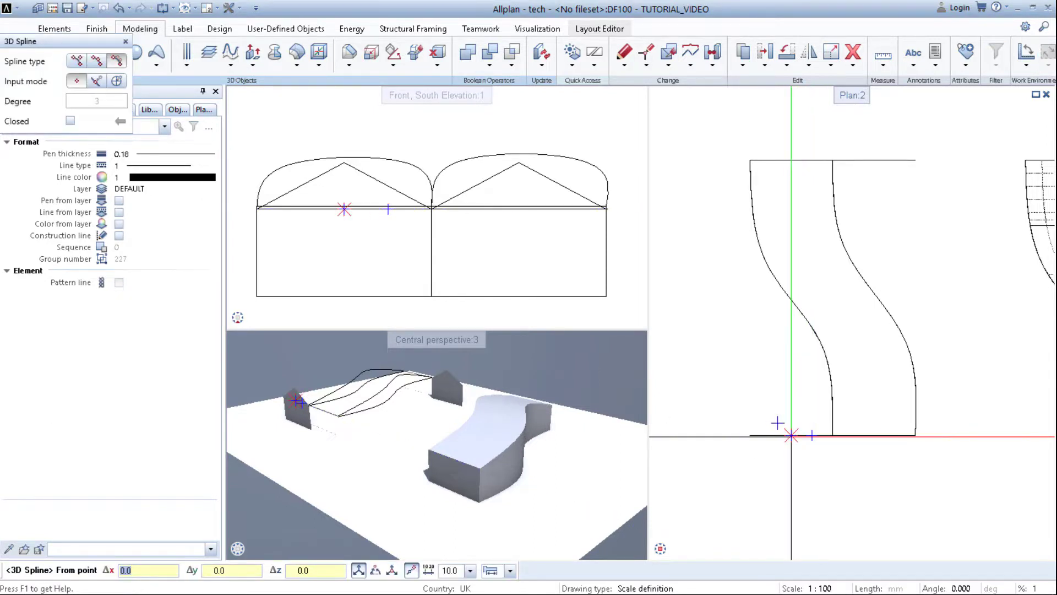
{"action": "left_click", "coordinate": [791, 437]}
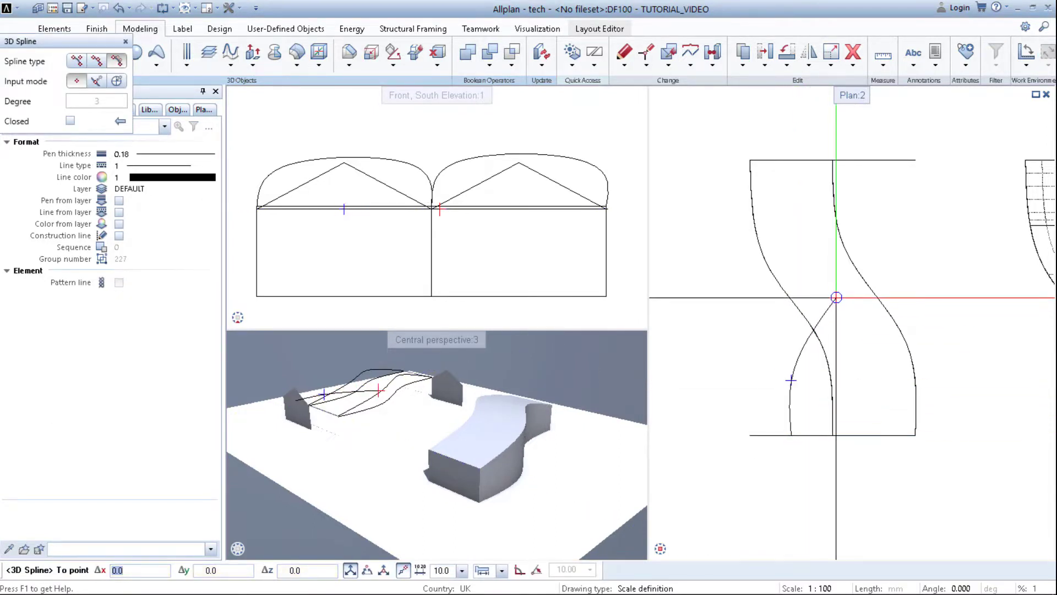
{"action": "left_click", "coordinate": [873, 260]}
{"action": "left_click", "coordinate": [873, 161]}
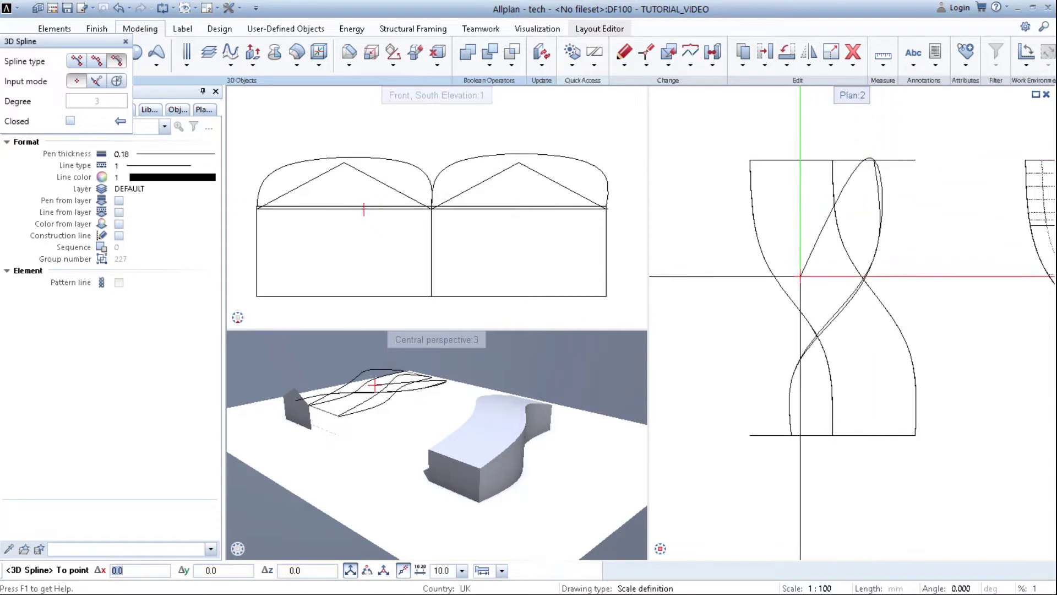
{"action": "key", "text": "Escape"}
{"action": "key", "text": "Escape"}
Step: Shift the new spline's two intermediate points in plan to smooth its S-curve
{"action": "left_click", "coordinate": [792, 381]}
{"action": "left_click", "coordinate": [791, 380]}
{"action": "left_click", "coordinate": [802, 331]}
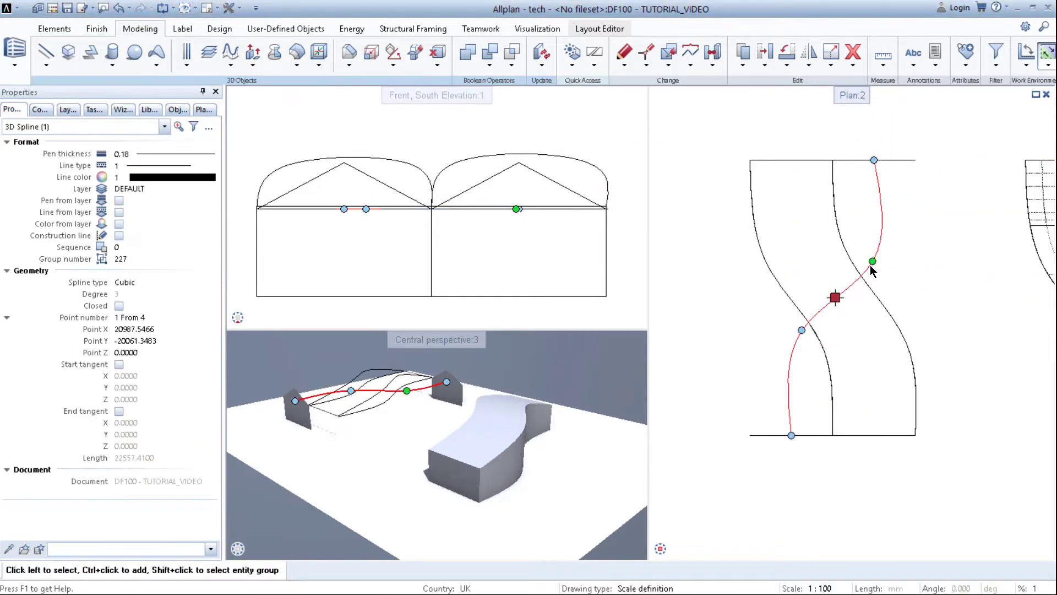
{"action": "left_click", "coordinate": [872, 262]}
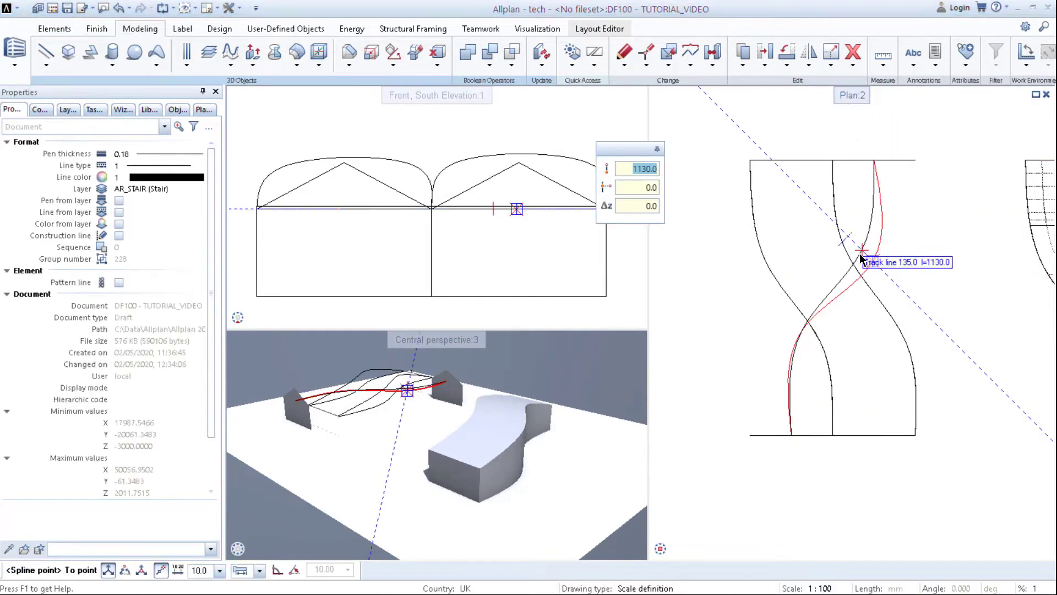
{"action": "left_click", "coordinate": [859, 264]}
{"action": "left_click", "coordinate": [807, 344]}
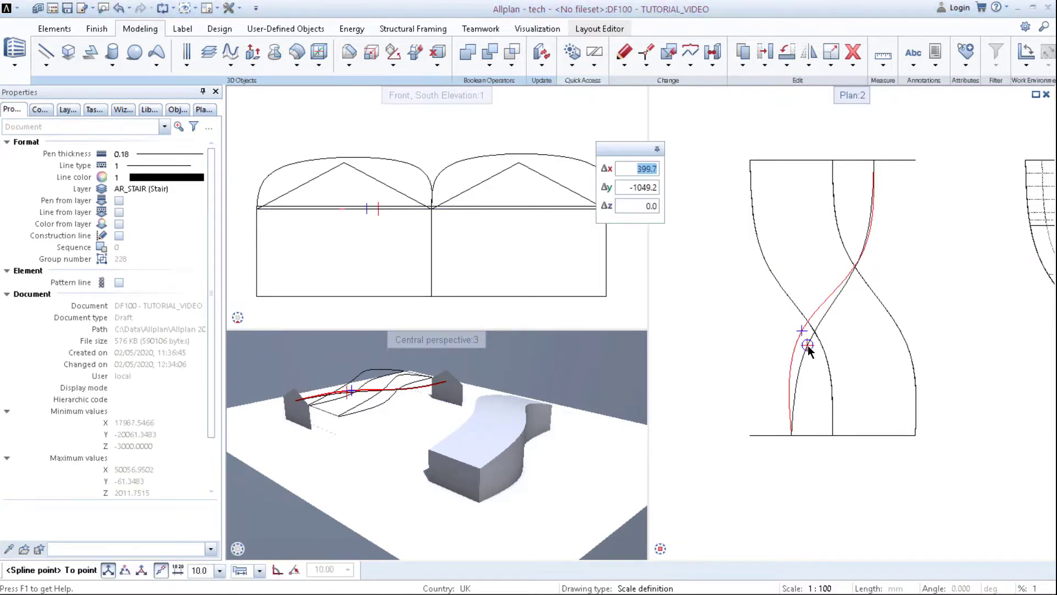
{"action": "left_click", "coordinate": [806, 345]}
{"action": "key", "text": "Escape"}
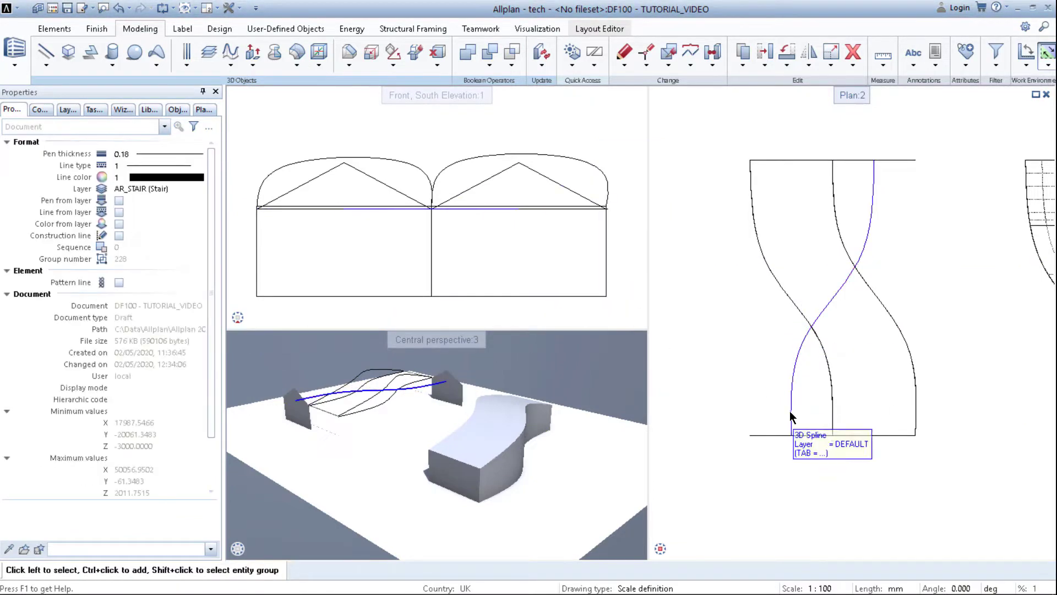
Step: Move the S-shaped spline up in the isometric view so its southern end sits on the gable's apex
{"action": "left_click", "coordinate": [791, 416]}
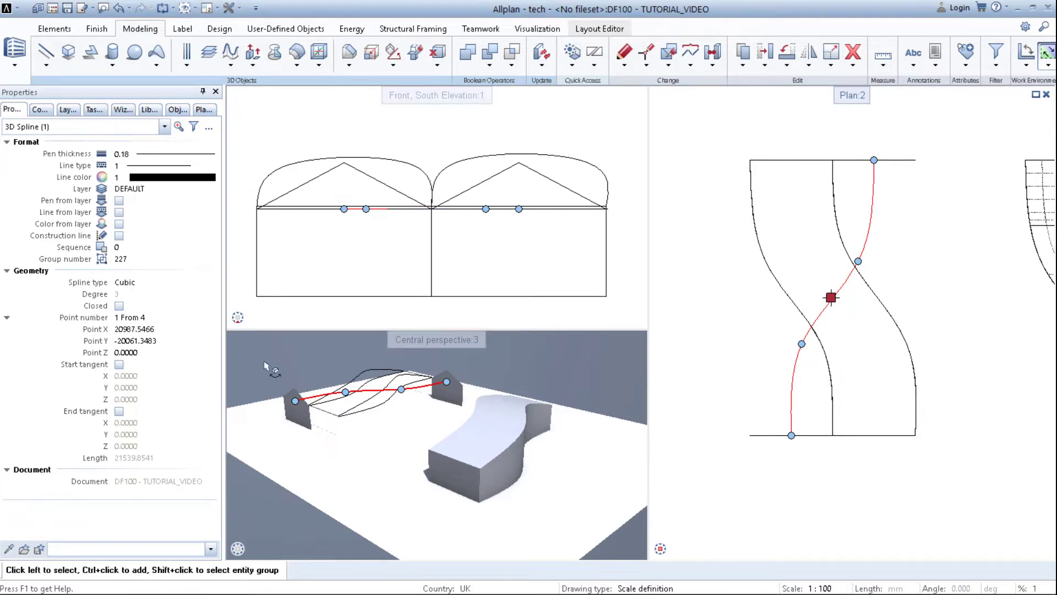
{"action": "scroll", "coordinate": [264, 365], "scroll_direction": "up", "scroll_amount": 1}
{"action": "mouse_move", "coordinate": [240, 321]}
{"action": "left_click", "coordinate": [274, 300]}
{"action": "middle_click_drag", "start_coordinate": [349, 239], "coordinate": [401, 285]}
{"action": "key", "text": "ctrl+m"}
{"action": "scroll", "coordinate": [361, 224], "scroll_direction": "up", "scroll_amount": 2}
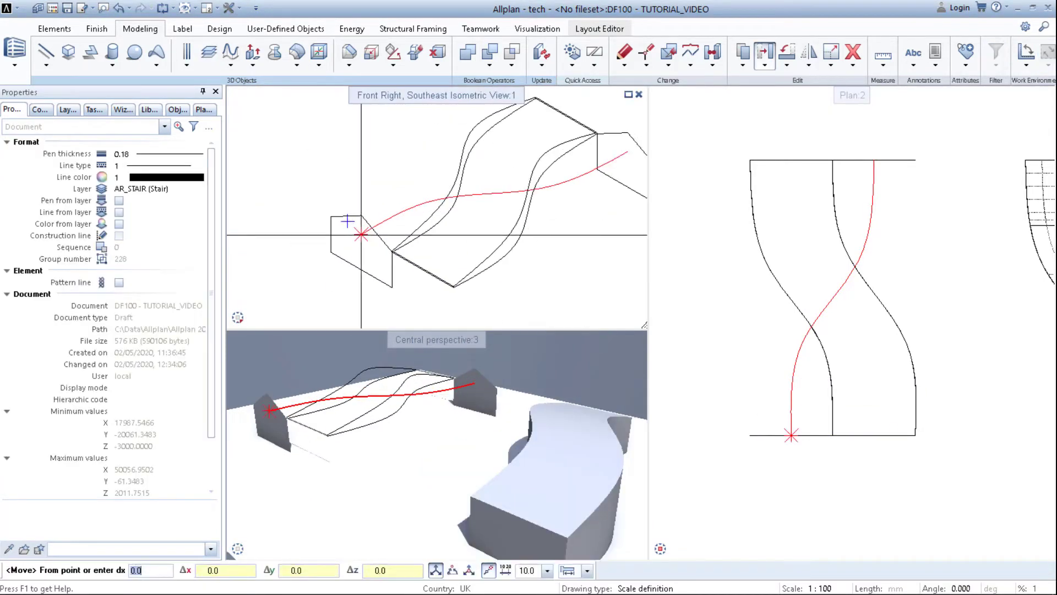
{"action": "left_click", "coordinate": [361, 235]}
{"action": "left_click", "coordinate": [361, 215]}
{"action": "key", "text": "Escape"}
Step: Move the S-shaped spline and both gable surfaces 20000 mm west
{"action": "left_click_drag", "start_coordinate": [815, 382], "coordinate": [778, 445]}
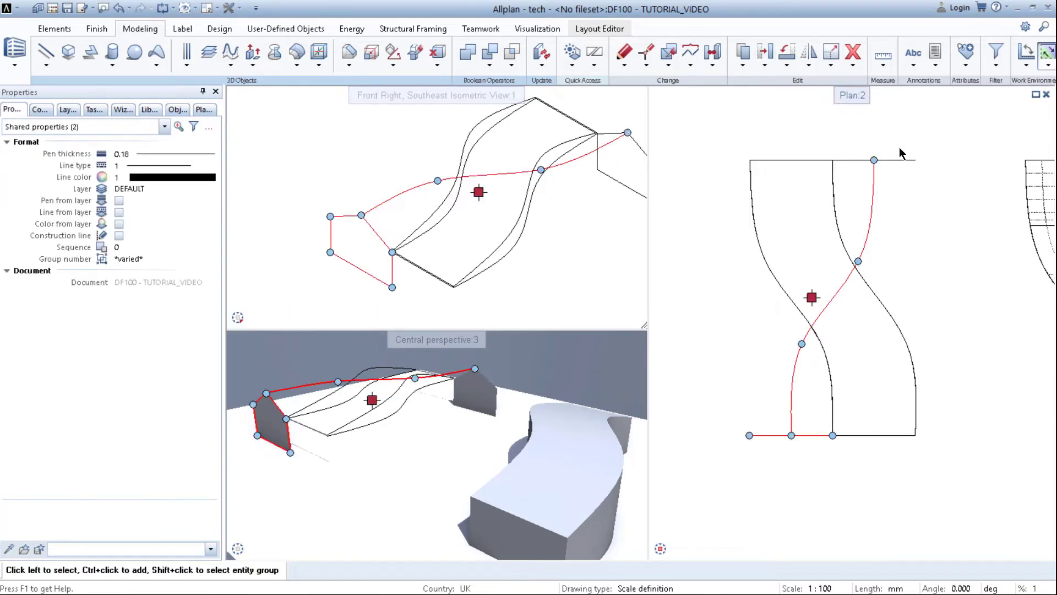
{"action": "left_click", "coordinate": [901, 159], "text": "ctrl"}
{"action": "scroll", "coordinate": [867, 196], "scroll_direction": "down", "scroll_amount": 2}
{"action": "key", "text": "ctrl+m"}
{"action": "left_click", "coordinate": [834, 392]}
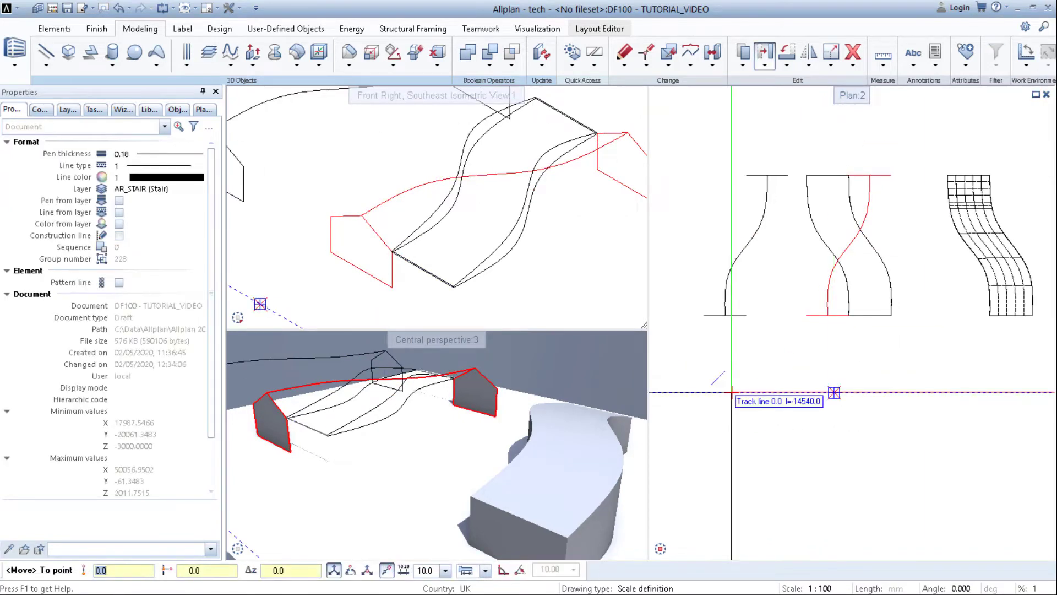
{"action": "key", "text": "Return"}
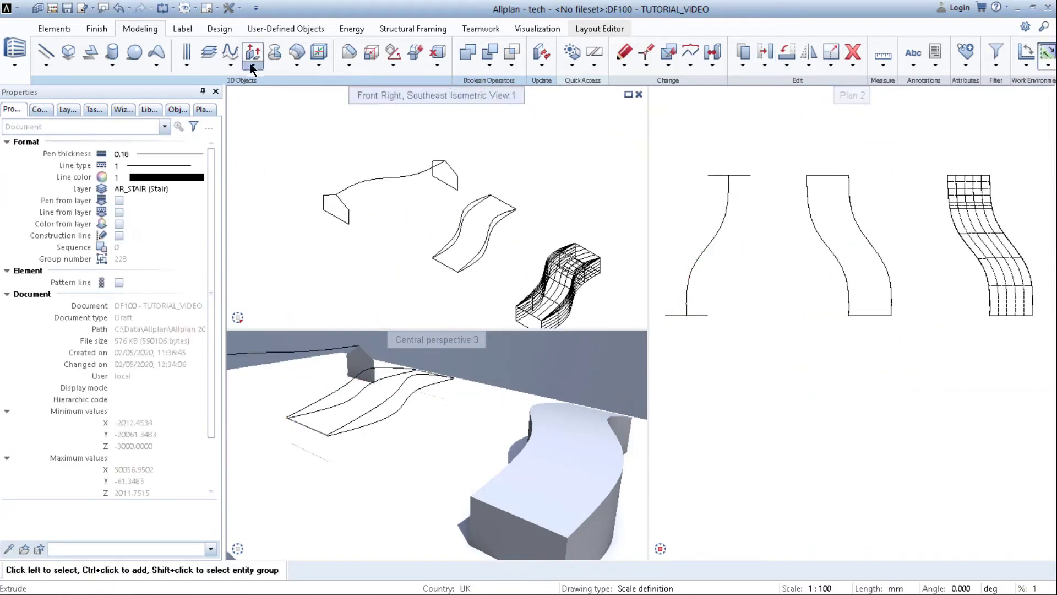
Step: Sweep the two gable surfaces along the S-shaped 3D spline to form a solid
{"action": "left_click", "coordinate": [281, 110]}
{"action": "left_click_drag", "start_coordinate": [441, 177], "coordinate": [471, 204]}
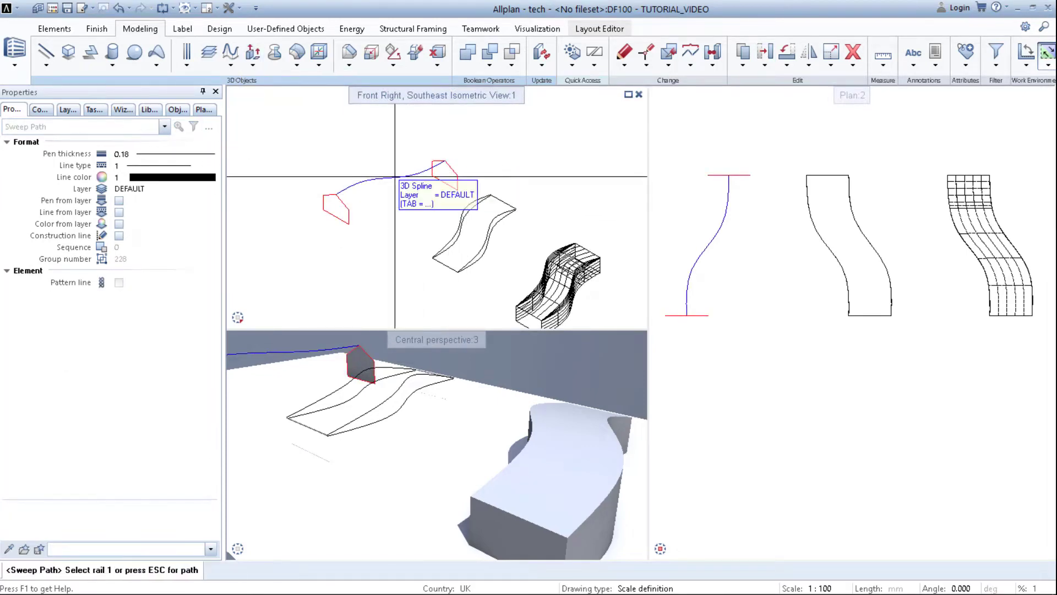
{"action": "left_click", "coordinate": [394, 176]}
{"action": "key", "text": "Escape"}
{"action": "key", "text": "Escape"}
Step: Move the swept gable solid together with its spline and both gable surfaces 20000 mm east
{"action": "middle_click_drag", "start_coordinate": [664, 193], "coordinate": [699, 202]}
{"action": "left_click_drag", "start_coordinate": [679, 153], "coordinate": [805, 356]}
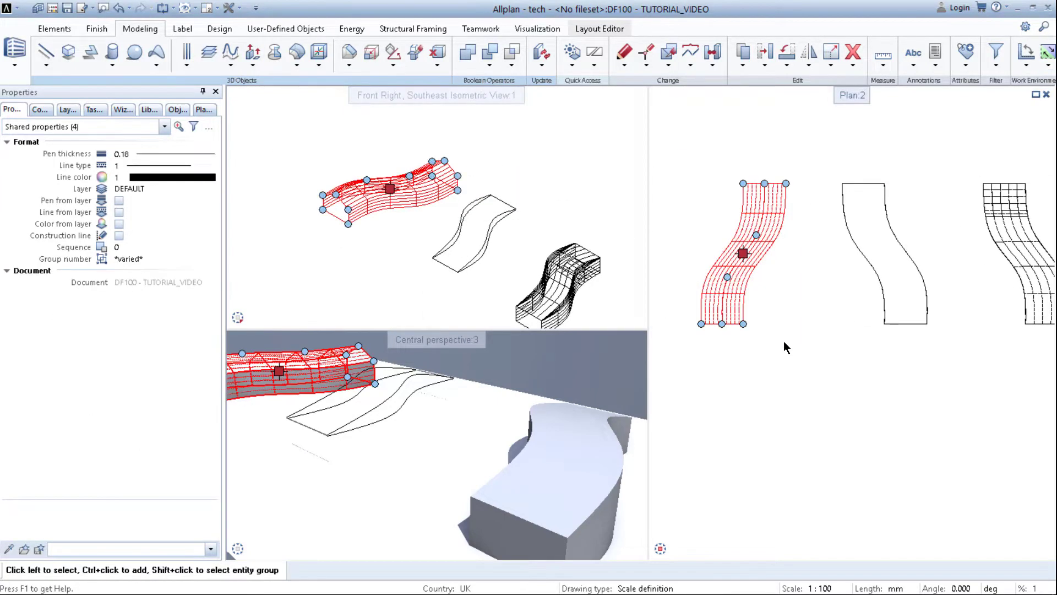
{"action": "left_click", "coordinate": [765, 52]}
{"action": "left_click", "coordinate": [781, 382]}
{"action": "type", "text": "20000"}
{"action": "key", "text": "Return"}
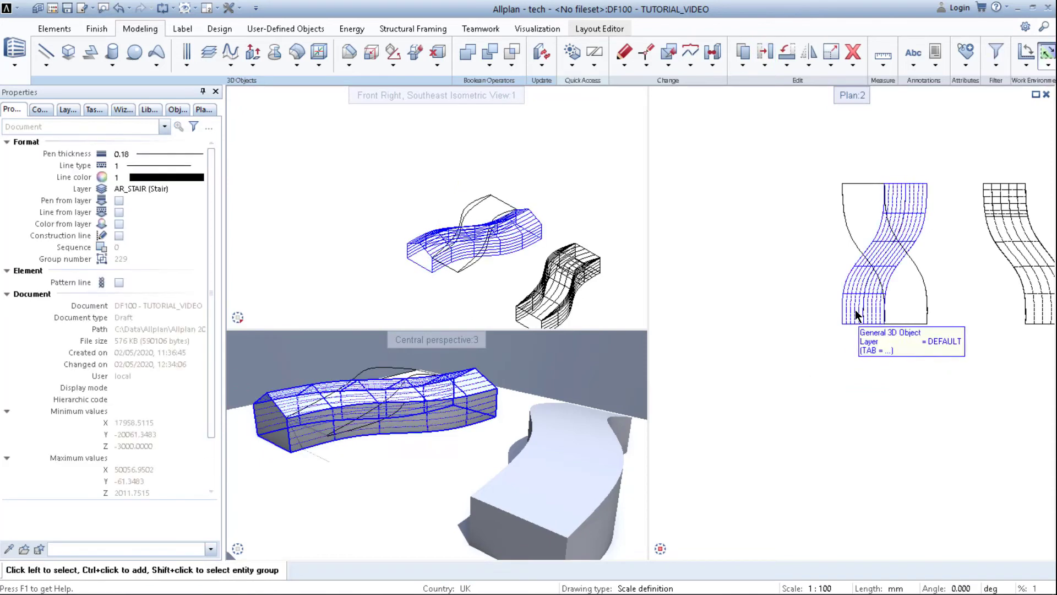
Step: Move only the swept gable solid another 20000 mm east so it crosses the rectangular-profile solid
{"action": "left_click", "coordinate": [877, 307]}
{"action": "left_click", "coordinate": [853, 390]}
{"action": "type", "text": "20000"}
{"action": "key", "text": "Return"}
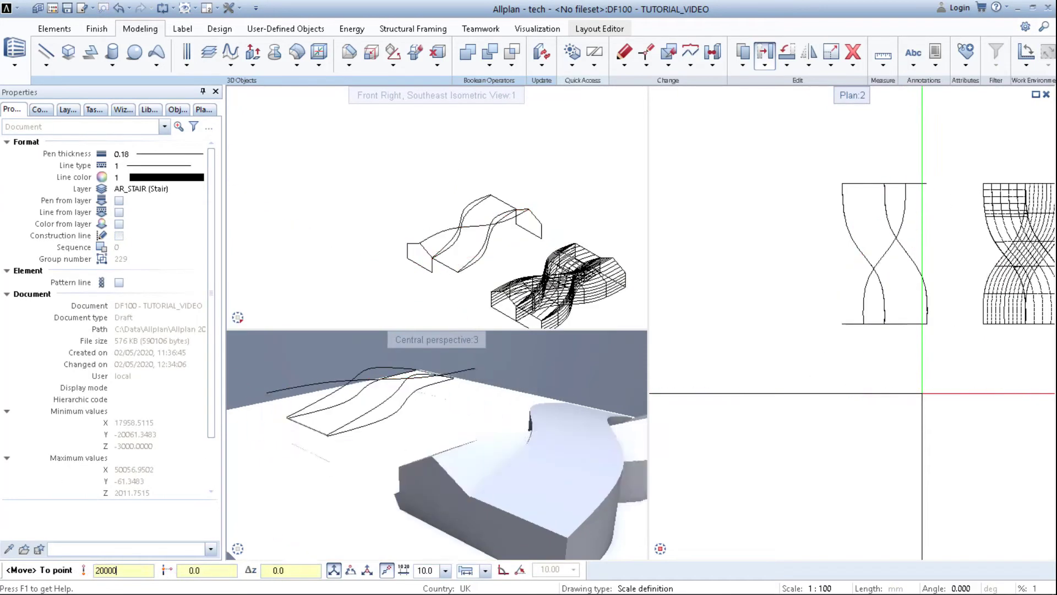
Step: Create a closed-volume shell with a 200 mm offset from the top and both side surfaces of the rectangular-profile solid
{"action": "middle_click_drag", "start_coordinate": [511, 453], "coordinate": [570, 518], "text": "shift"}
{"action": "middle_click_drag", "start_coordinate": [489, 221], "coordinate": [435, 193]}
{"action": "scroll", "coordinate": [435, 194], "scroll_direction": "up", "scroll_amount": 2}
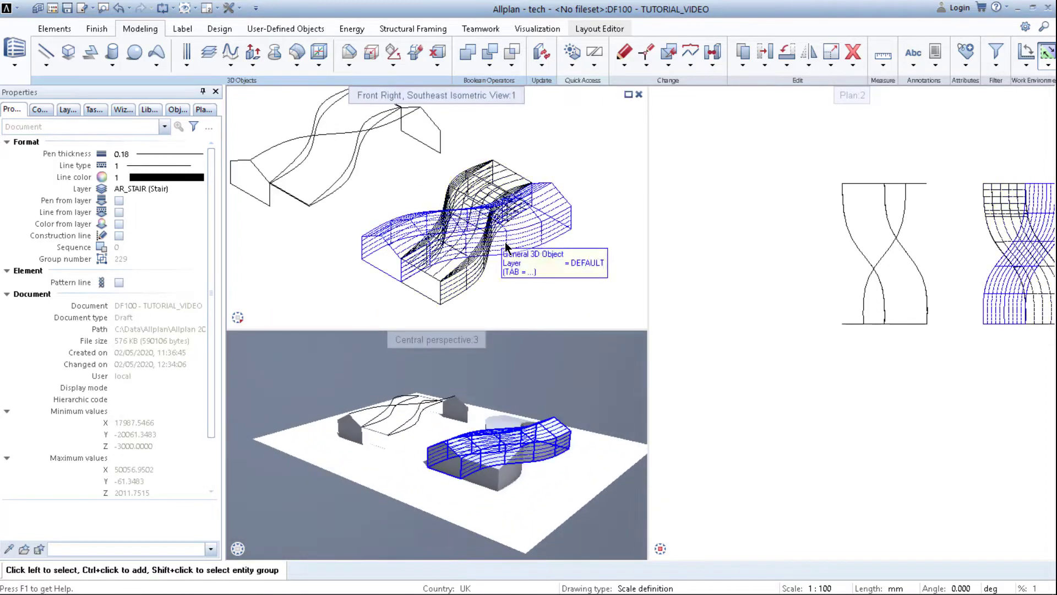
{"action": "scroll", "coordinate": [532, 272], "scroll_direction": "up", "scroll_amount": 1}
{"action": "scroll", "coordinate": [459, 260], "scroll_direction": "down", "scroll_amount": 2}
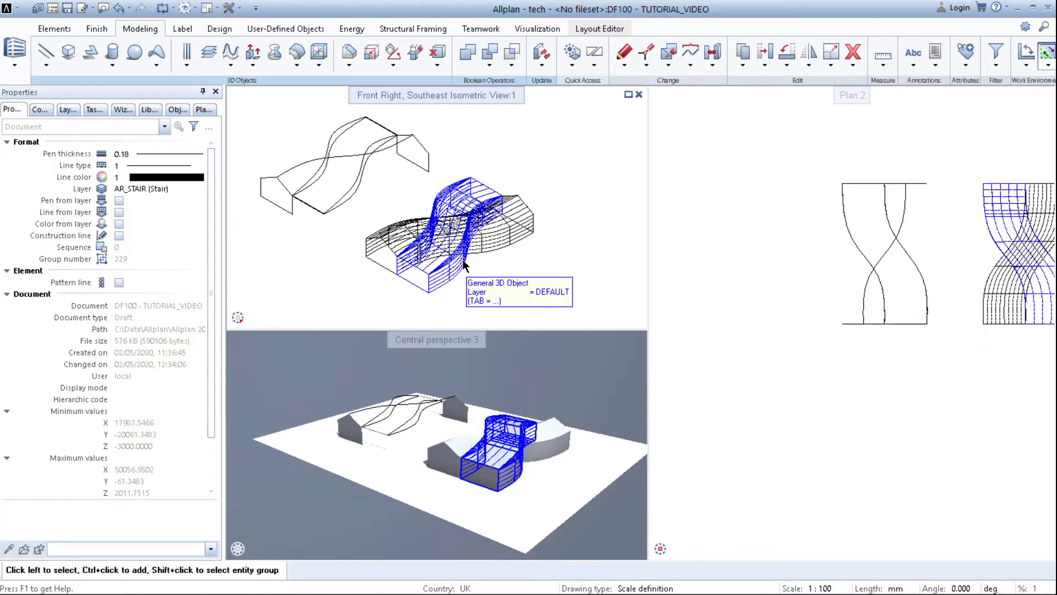
{"action": "left_click", "coordinate": [297, 52]}
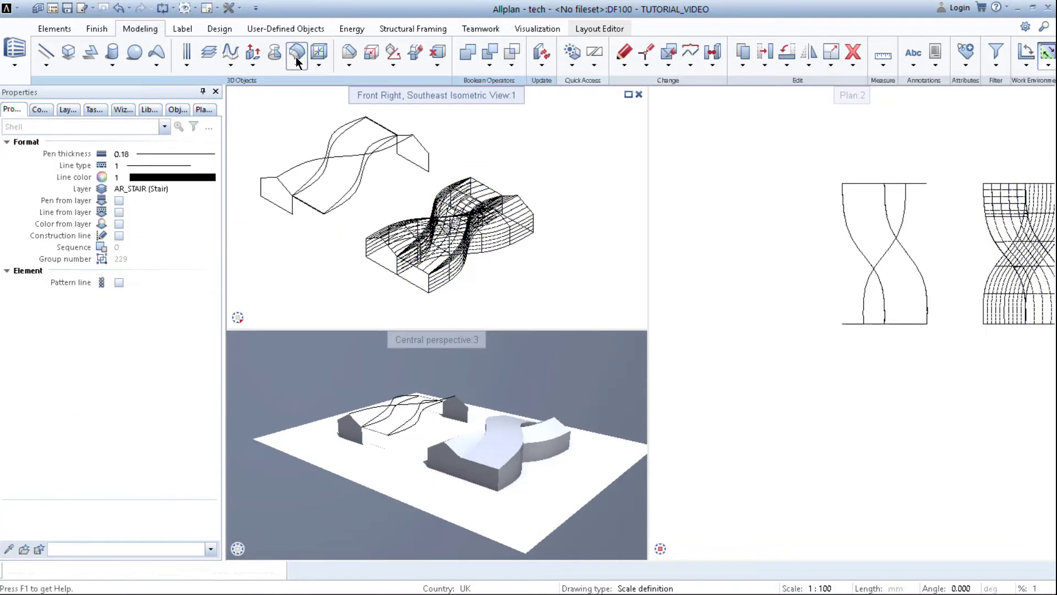
{"action": "scroll", "coordinate": [468, 250], "scroll_direction": "up", "scroll_amount": 2}
{"action": "left_click", "coordinate": [471, 275]}
{"action": "left_click", "coordinate": [469, 252]}
{"action": "left_click", "coordinate": [439, 234]}
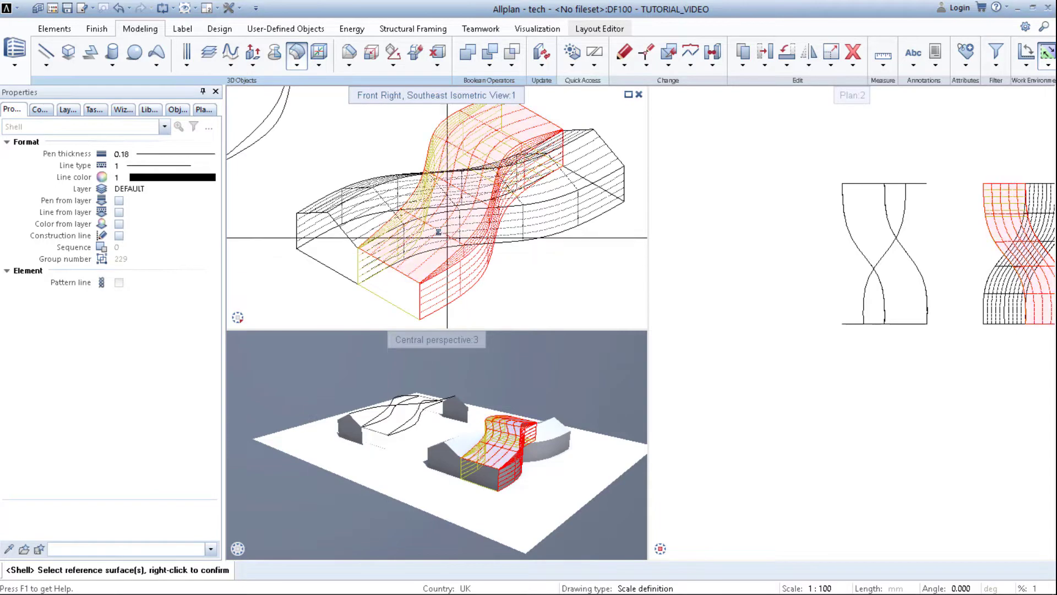
{"action": "mouse_move", "coordinate": [238, 317]}
{"action": "left_click", "coordinate": [244, 297]}
{"action": "scroll", "coordinate": [589, 157], "scroll_direction": "up", "scroll_amount": 2}
{"action": "left_click", "coordinate": [543, 223]}
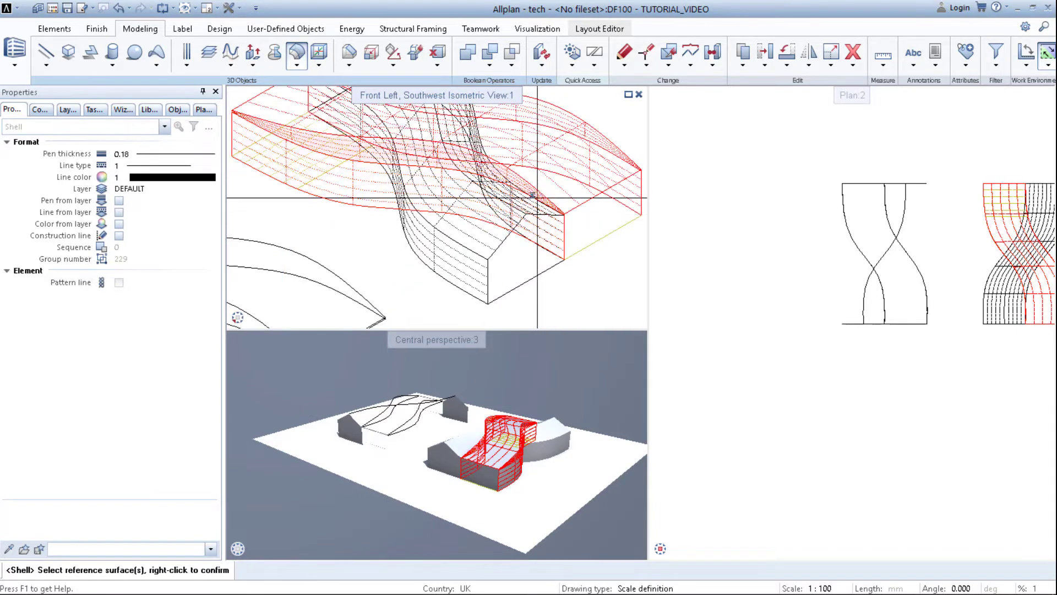
{"action": "right_click", "coordinate": [431, 262]}
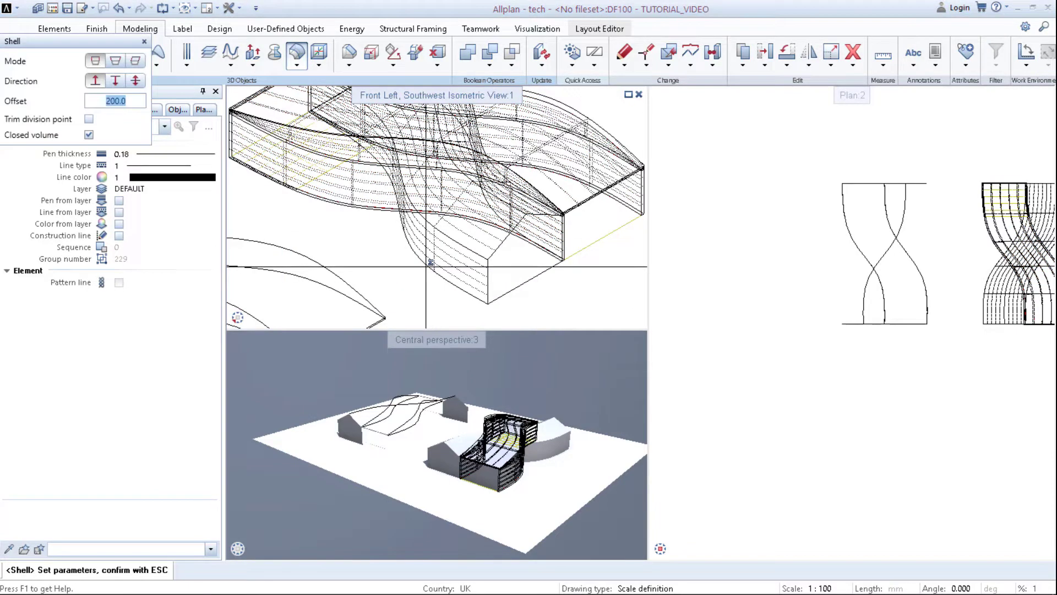
{"action": "key", "text": "Escape"}
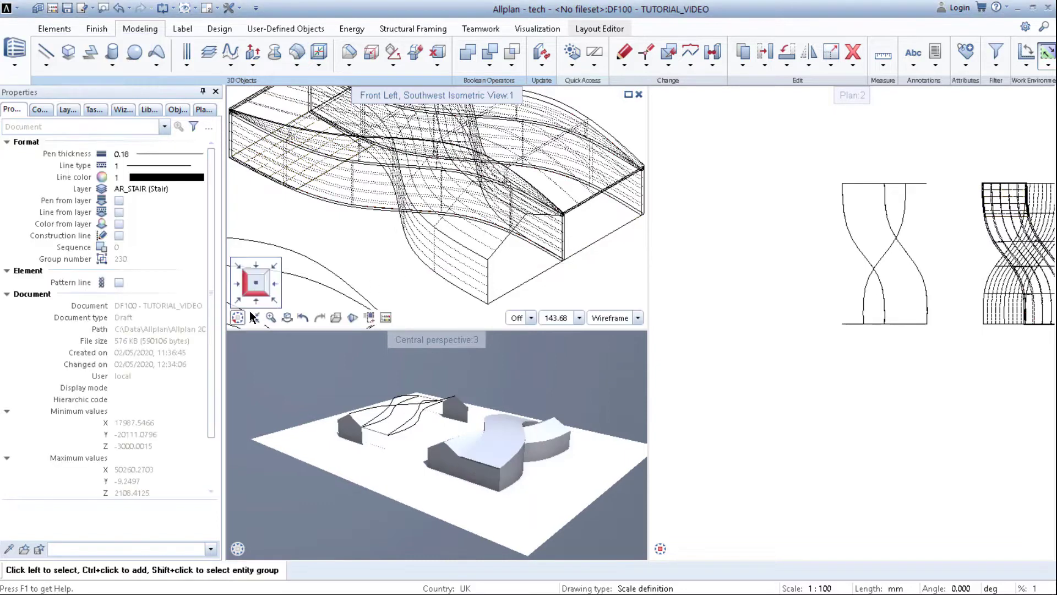
{"action": "left_click", "coordinate": [274, 300]}
{"action": "middle_click_drag", "start_coordinate": [443, 289], "coordinate": [427, 245]}
{"action": "left_click", "coordinate": [432, 245]}
{"action": "left_click", "coordinate": [474, 259]}
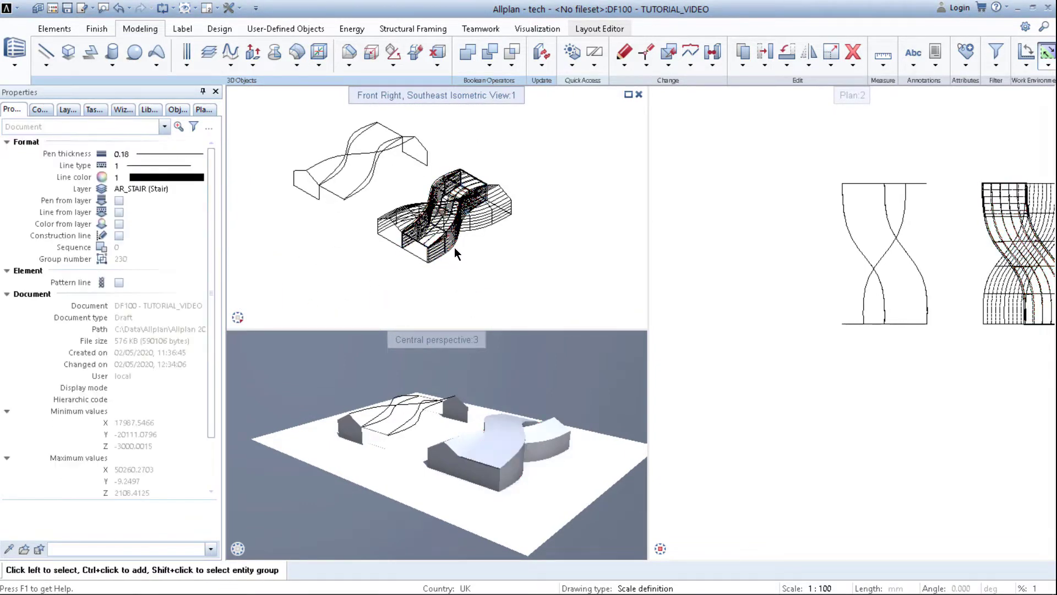
{"action": "left_click", "coordinate": [451, 248]}
{"action": "left_click", "coordinate": [406, 273]}
{"action": "left_click", "coordinate": [1024, 270]}
{"action": "middle_click_drag", "start_coordinate": [1024, 269], "coordinate": [867, 267]}
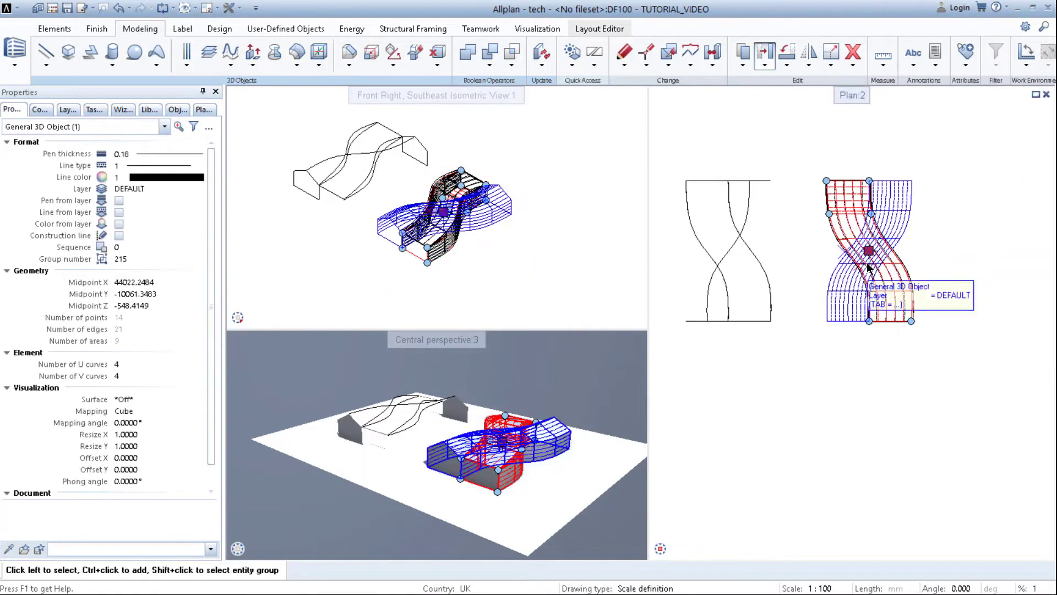
{"action": "key", "text": "Escape"}
Step: Move the shell of the rectangular-profile solid 20000 mm east
{"action": "left_click", "coordinate": [904, 265]}
{"action": "key", "text": "m"}
{"action": "left_click", "coordinate": [881, 361]}
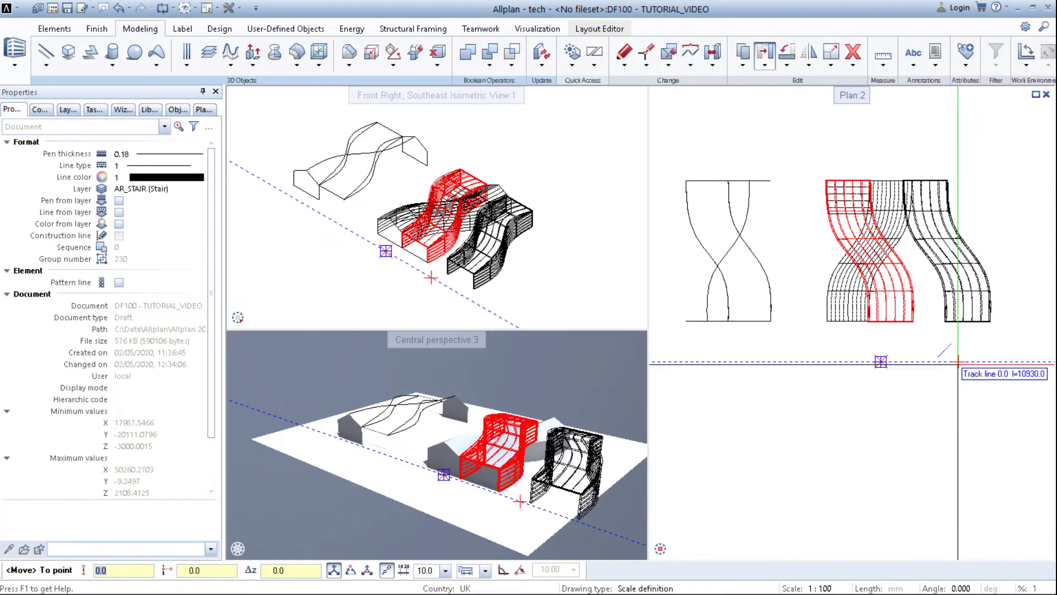
{"action": "type", "text": "20000"}
{"action": "key", "text": "Return"}
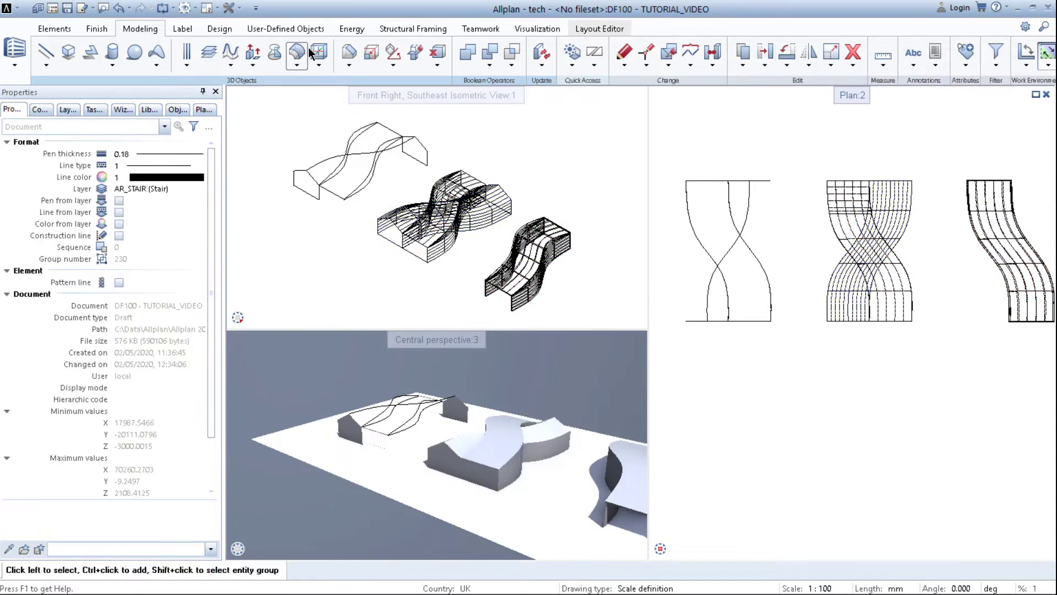
Step: Create a shell from the roof surfaces and both side walls of the swept gable solid
{"action": "left_click", "coordinate": [301, 53]}
{"action": "scroll", "coordinate": [483, 223], "scroll_direction": "up", "scroll_amount": 1}
{"action": "left_click", "coordinate": [488, 222]}
{"action": "left_click", "coordinate": [481, 223]}
{"action": "left_click", "coordinate": [471, 219]}
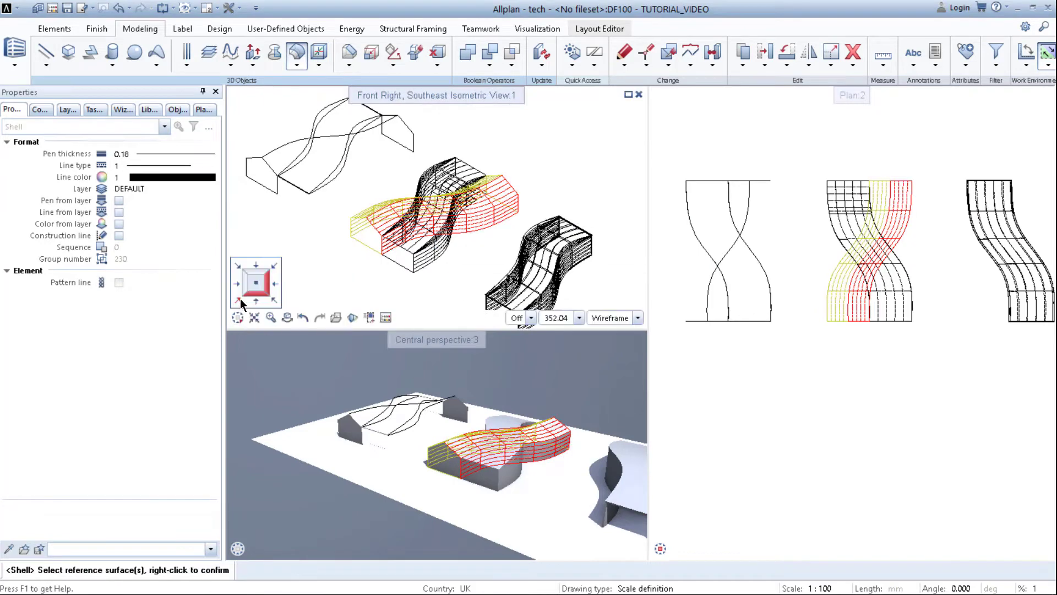
{"action": "left_click", "coordinate": [240, 301]}
{"action": "scroll", "coordinate": [448, 217], "scroll_direction": "up", "scroll_amount": 3}
{"action": "left_click", "coordinate": [448, 217]}
{"action": "left_click", "coordinate": [435, 245]}
{"action": "mouse_move", "coordinate": [238, 317]}
{"action": "left_click", "coordinate": [275, 301]}
{"action": "scroll", "coordinate": [404, 241], "scroll_direction": "down", "scroll_amount": 1}
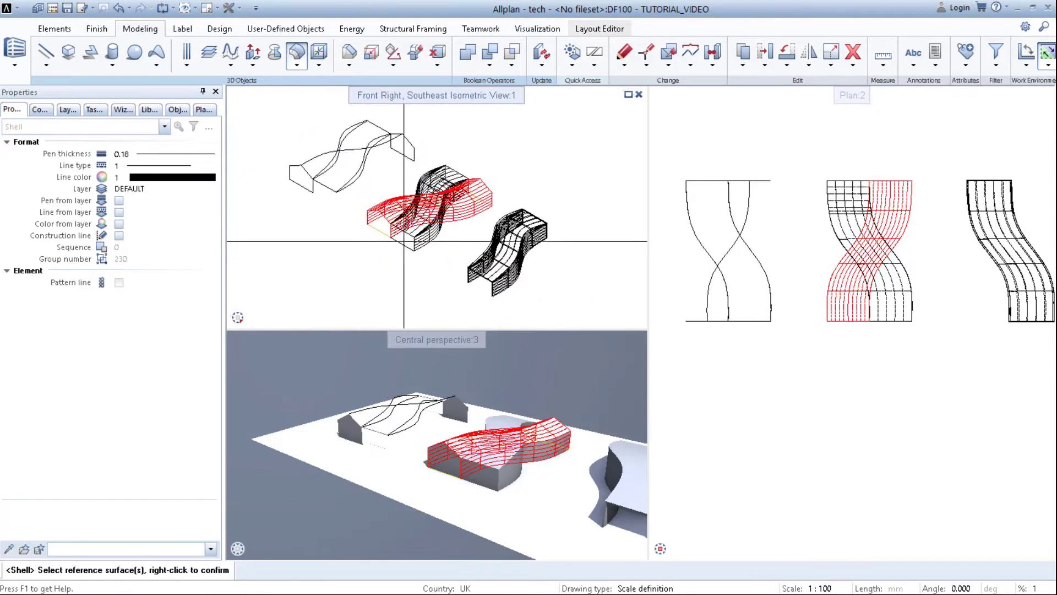
{"action": "right_click", "coordinate": [404, 240]}
{"action": "key", "text": "Escape"}
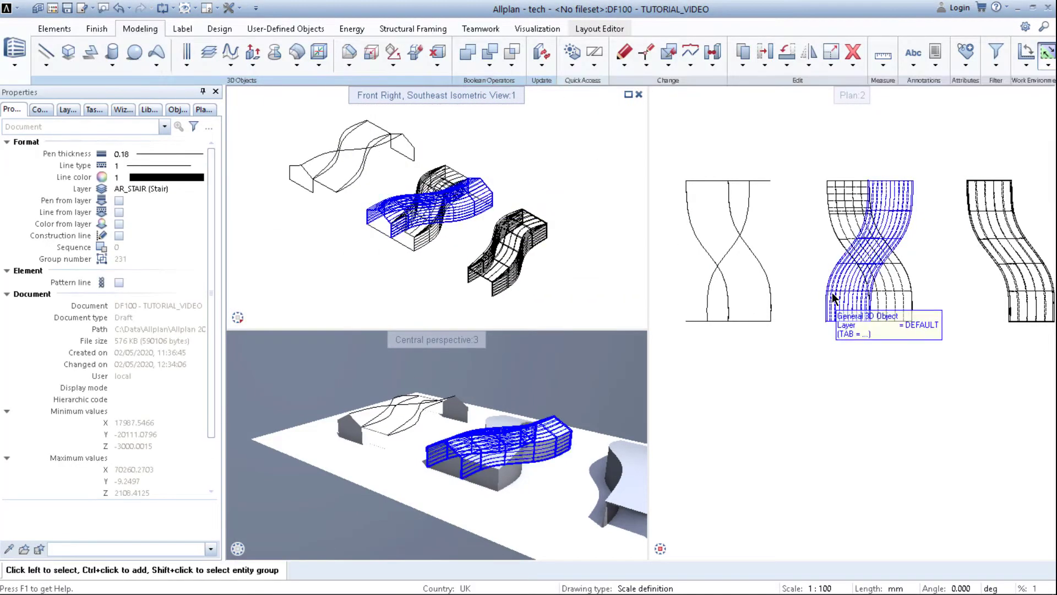
Step: Move the gable shell 20000 mm east so it crosses the rectangular-profile shell
{"action": "left_click", "coordinate": [832, 294]}
{"action": "key", "text": "ctrl+m"}
{"action": "left_click", "coordinate": [854, 371]}
{"action": "type", "text": "20000"}
{"action": "key", "text": "Return"}
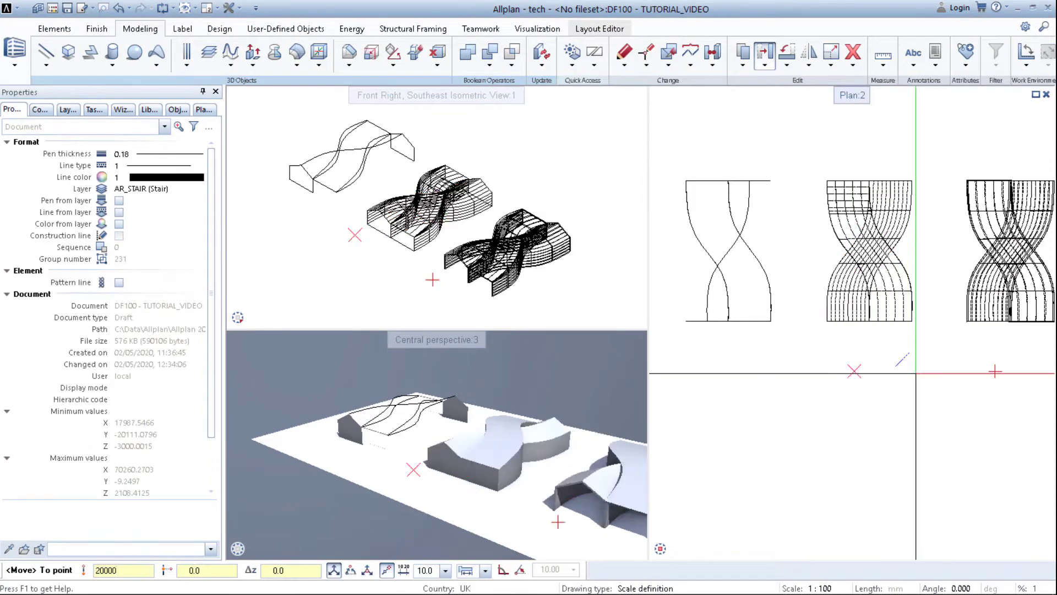
Step: Create a box 20000 mm long, 2000 mm deep and 6000 mm high along the north end of the two shells
{"action": "middle_click_drag", "start_coordinate": [578, 474], "coordinate": [509, 476]}
{"action": "scroll", "coordinate": [503, 496], "scroll_direction": "down", "scroll_amount": 2}
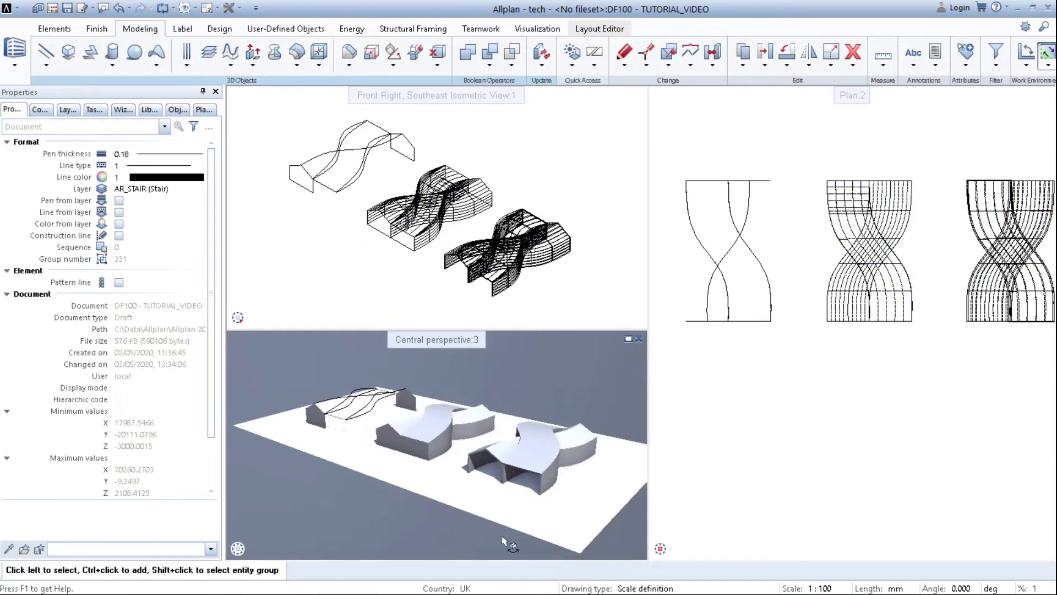
{"action": "left_click_drag", "start_coordinate": [501, 539], "coordinate": [528, 539], "text": "ctrl"}
{"action": "middle_click_drag", "start_coordinate": [513, 246], "coordinate": [480, 225]}
{"action": "scroll", "coordinate": [479, 224], "scroll_direction": "down", "scroll_amount": 1}
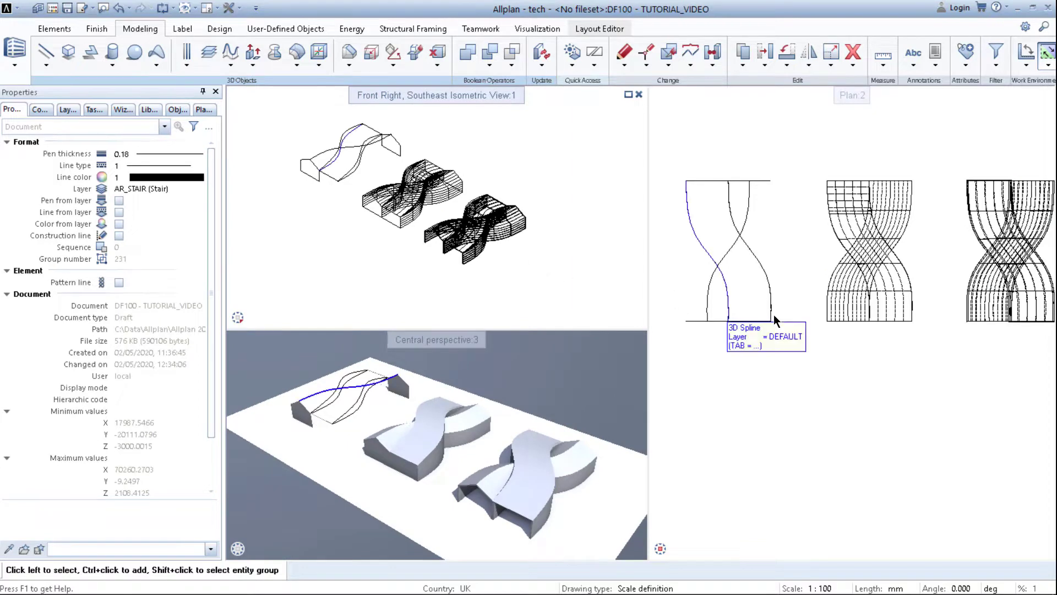
{"action": "left_click", "coordinate": [68, 52]}
{"action": "scroll", "coordinate": [761, 216], "scroll_direction": "up", "scroll_amount": 3}
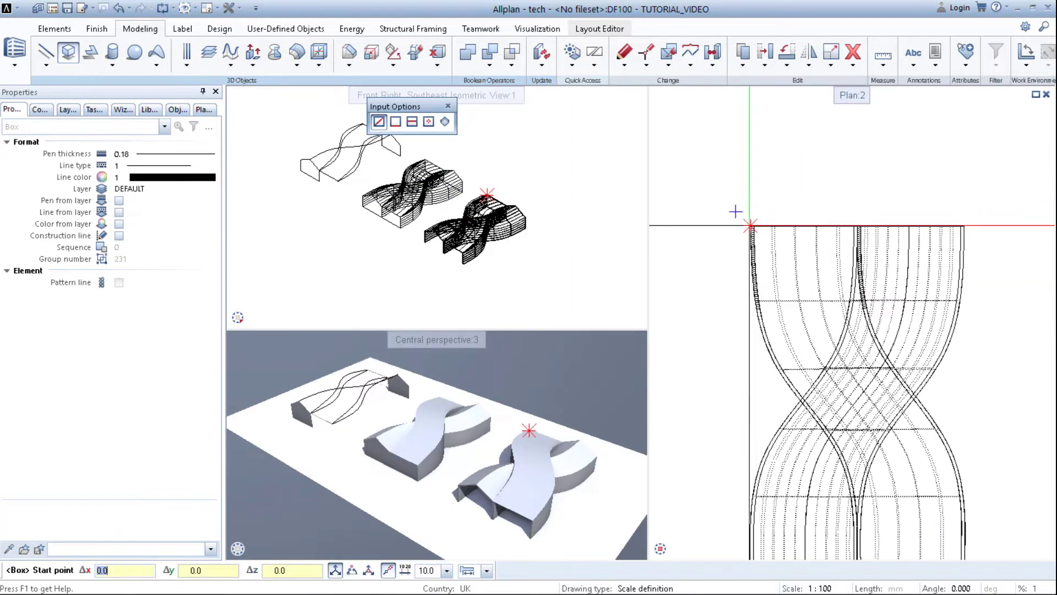
{"action": "left_click", "coordinate": [750, 224]}
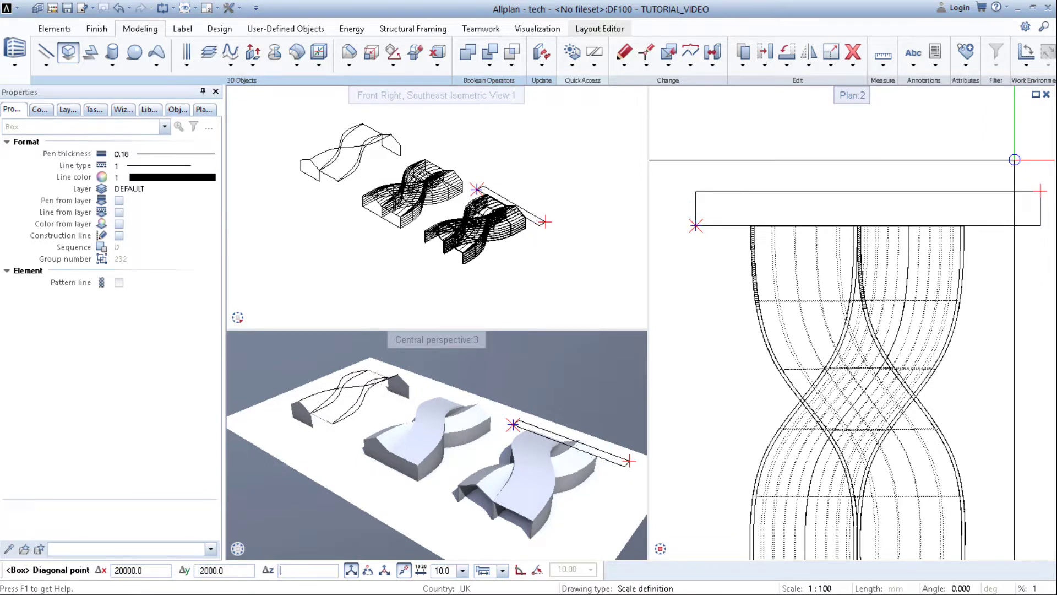
{"action": "key", "text": "Return"}
{"action": "key", "text": "Escape"}
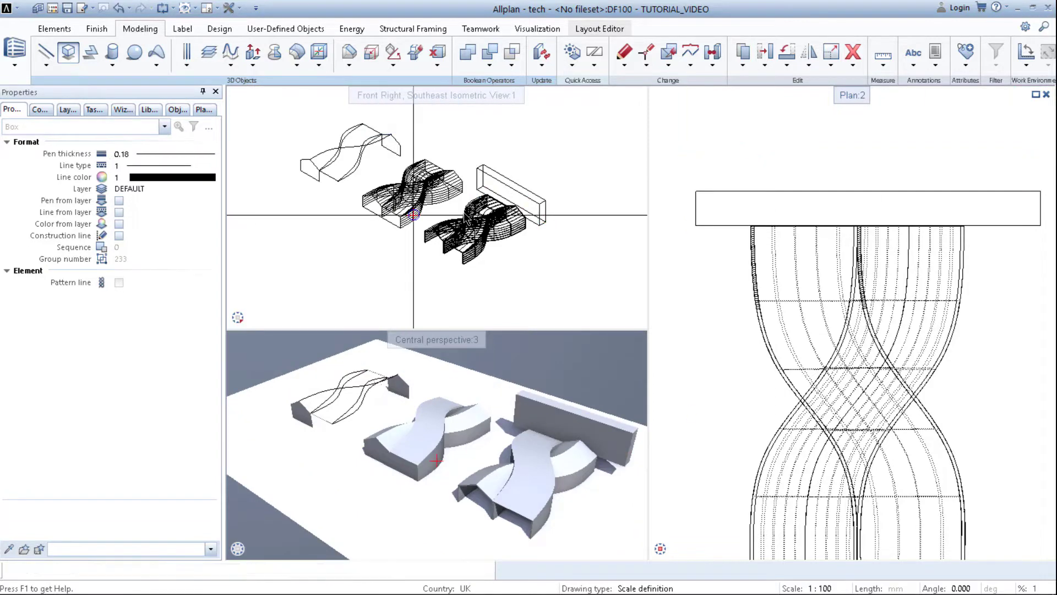
Step: Move the box down about 3470 mm in the south elevation so it spans the shells' full height
{"action": "mouse_move", "coordinate": [239, 319]}
{"action": "left_click", "coordinate": [255, 298]}
{"action": "left_click", "coordinate": [533, 187]}
{"action": "key", "text": "ctrl+m"}
{"action": "left_click", "coordinate": [619, 280]}
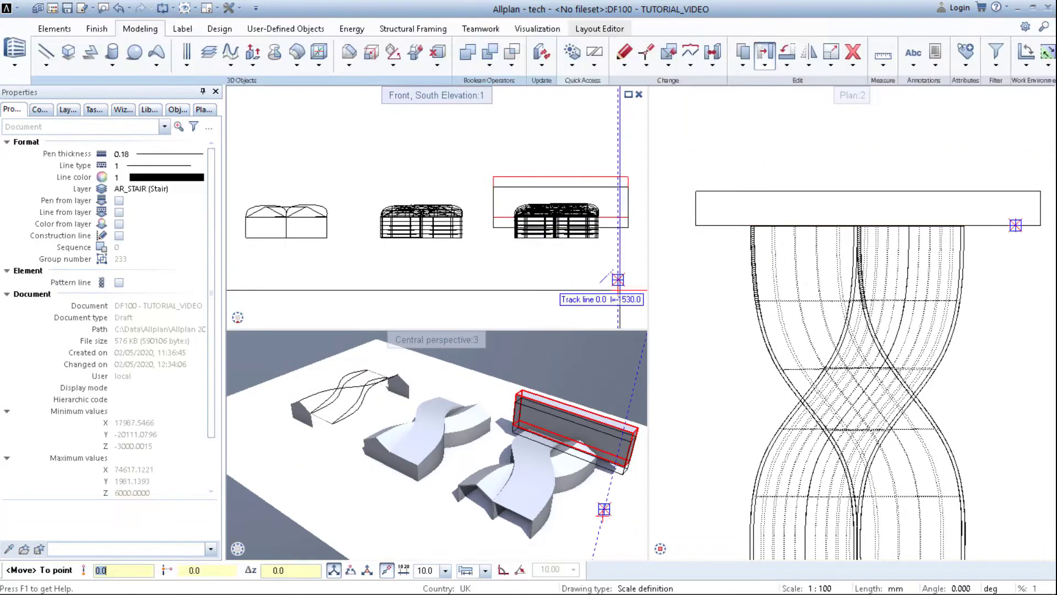
{"action": "left_click", "coordinate": [621, 303]}
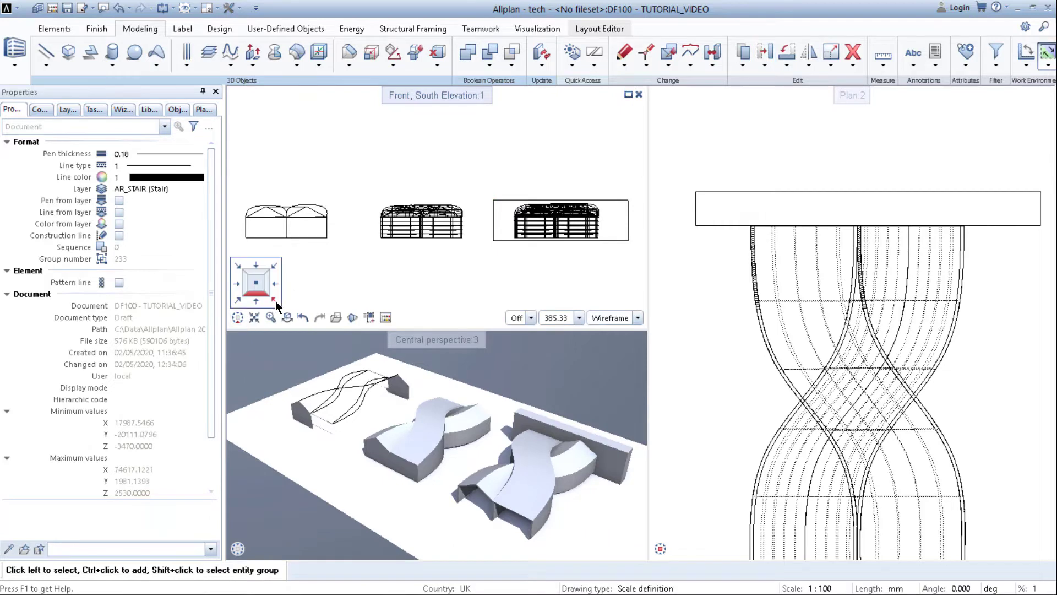
Step: Copy the box 20 times southward in plan at 2200 mm spacing
{"action": "left_click", "coordinate": [275, 301]}
{"action": "scroll", "coordinate": [874, 185], "scroll_direction": "down", "scroll_amount": 3}
{"action": "left_click", "coordinate": [875, 188]}
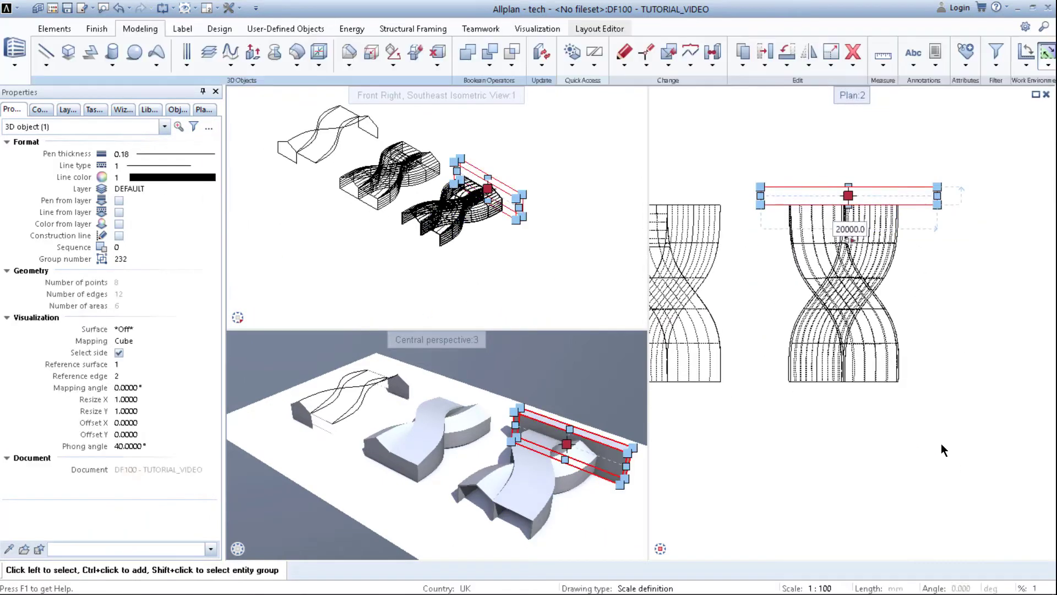
{"action": "key", "text": "ctrl+k"}
{"action": "left_click", "coordinate": [966, 338]}
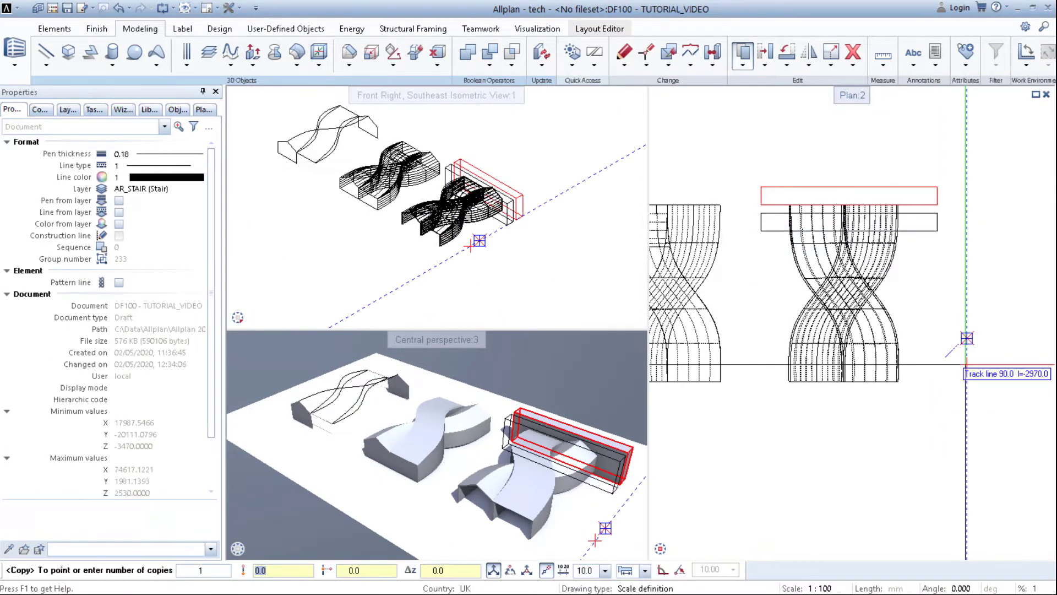
{"action": "key", "text": "Tab"}
{"action": "key", "text": "Tab"}
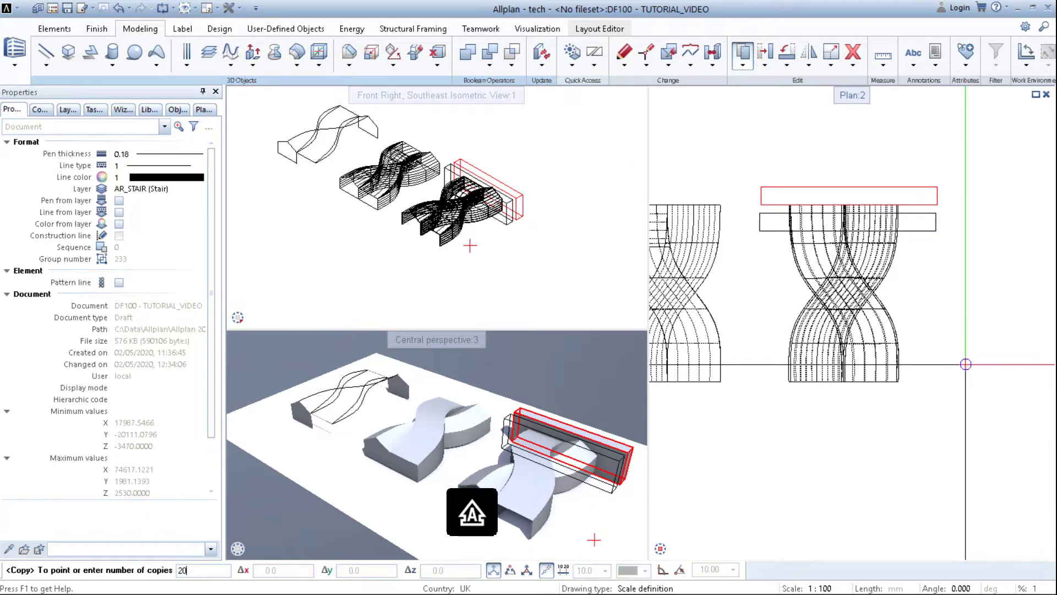
{"action": "type", "text": "20"}
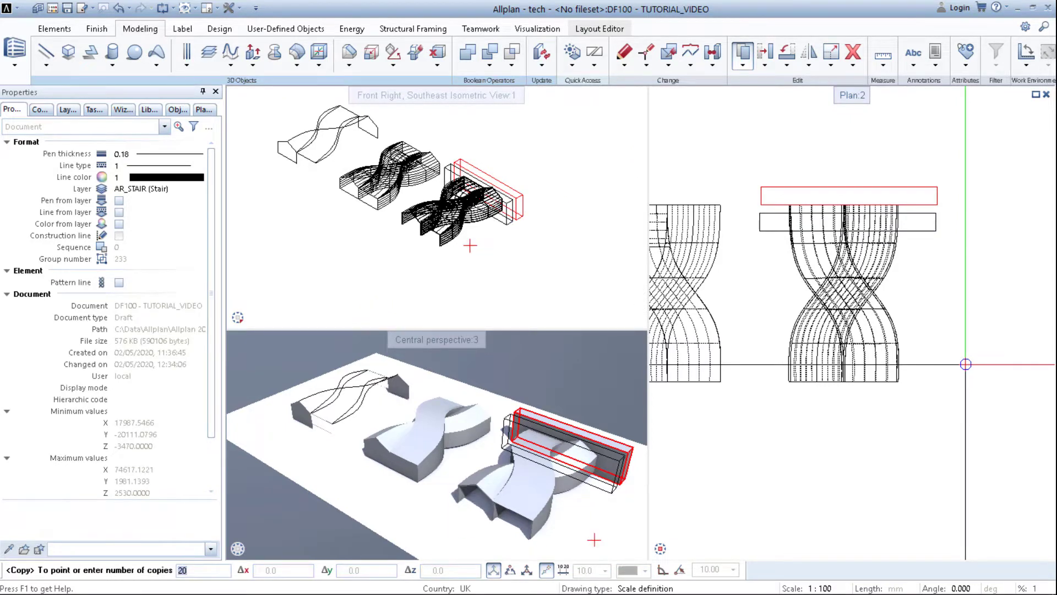
{"action": "key", "text": "Return"}
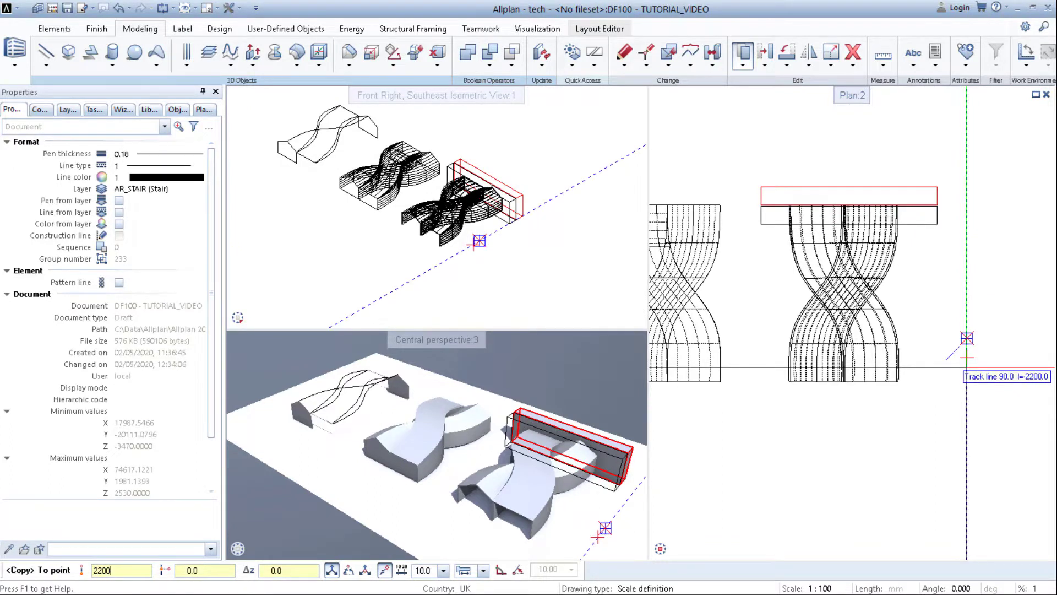
{"action": "key", "text": "Return"}
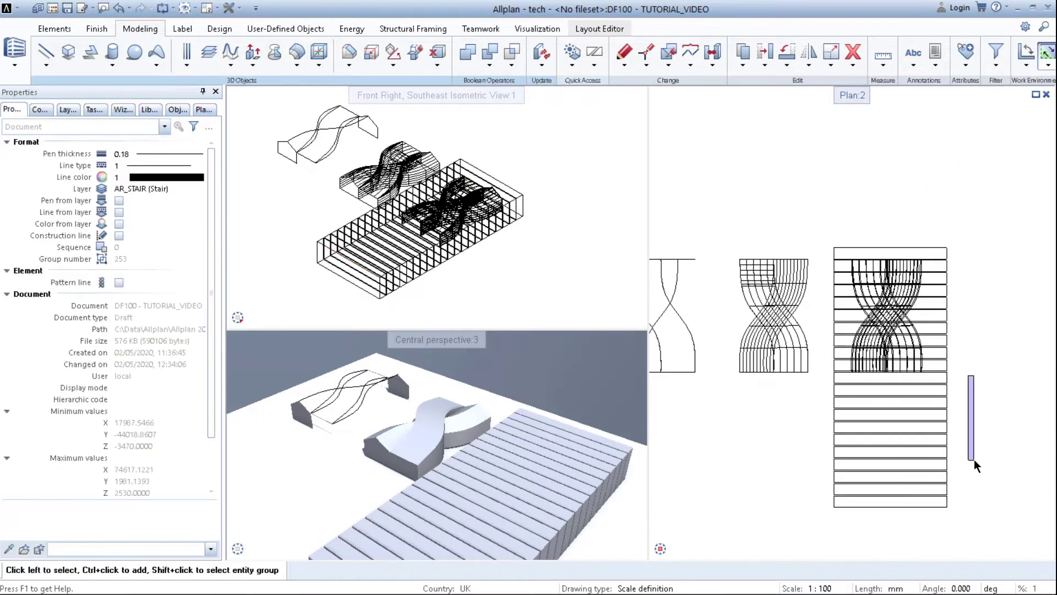
Step: Delete the box copies lying beyond the southern end of the shells
{"action": "left_click_drag", "start_coordinate": [974, 460], "coordinate": [751, 549]}
{"action": "key", "text": "Delete"}
{"action": "scroll", "coordinate": [953, 358], "scroll_direction": "up", "scroll_amount": 3}
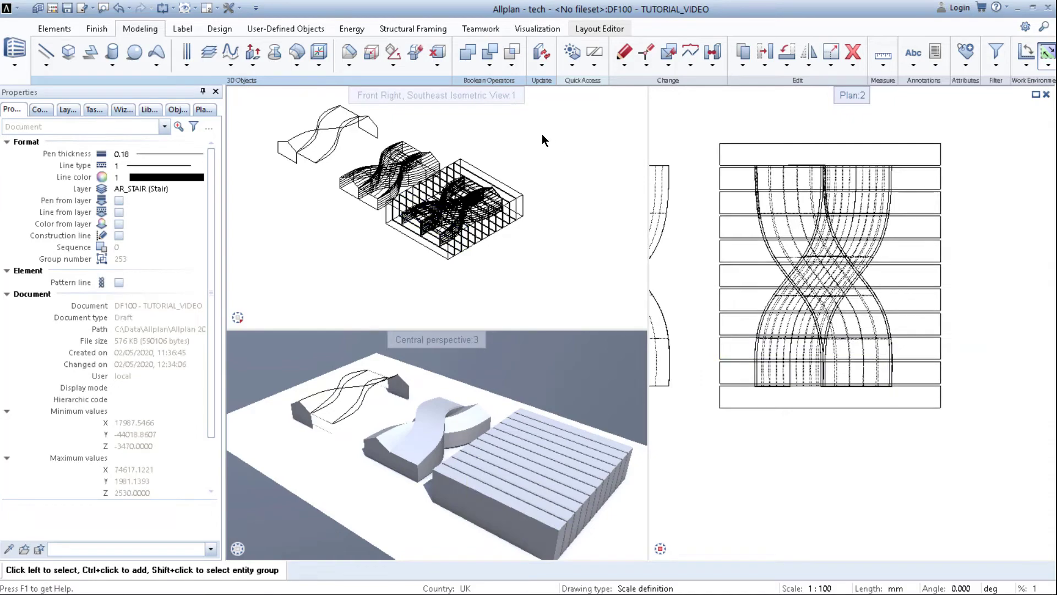
Step: Subtract all the boxes from the rectangular-profile shell while retaining the boxes, leaving thin frame slices
{"action": "left_click", "coordinate": [490, 52]}
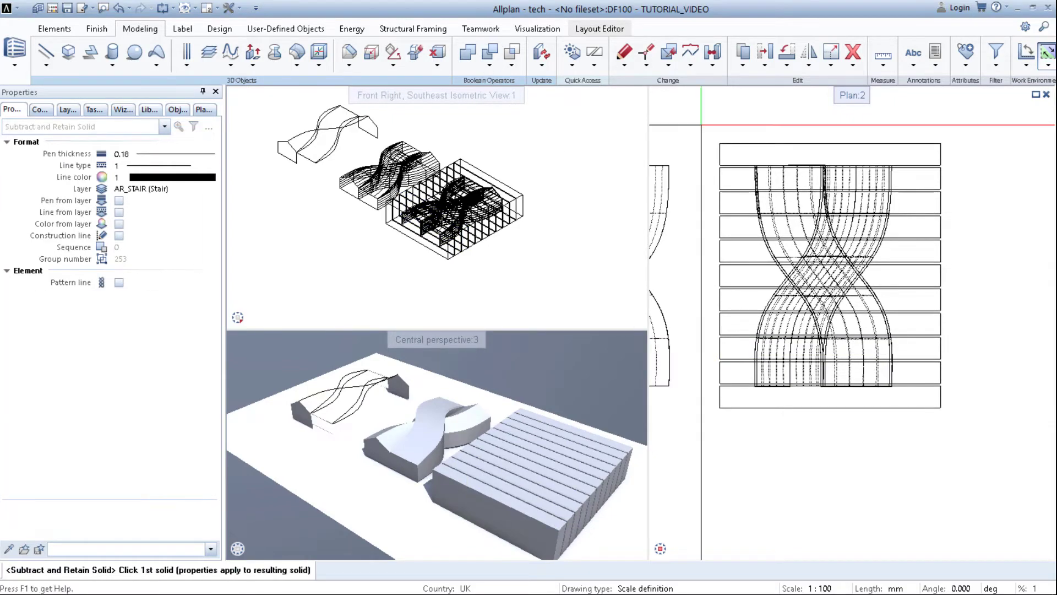
{"action": "scroll", "coordinate": [759, 163], "scroll_direction": "up", "scroll_amount": 3}
{"action": "scroll", "coordinate": [758, 163], "scroll_direction": "down", "scroll_amount": 1}
{"action": "left_click_drag", "start_coordinate": [734, 97], "coordinate": [707, 536]}
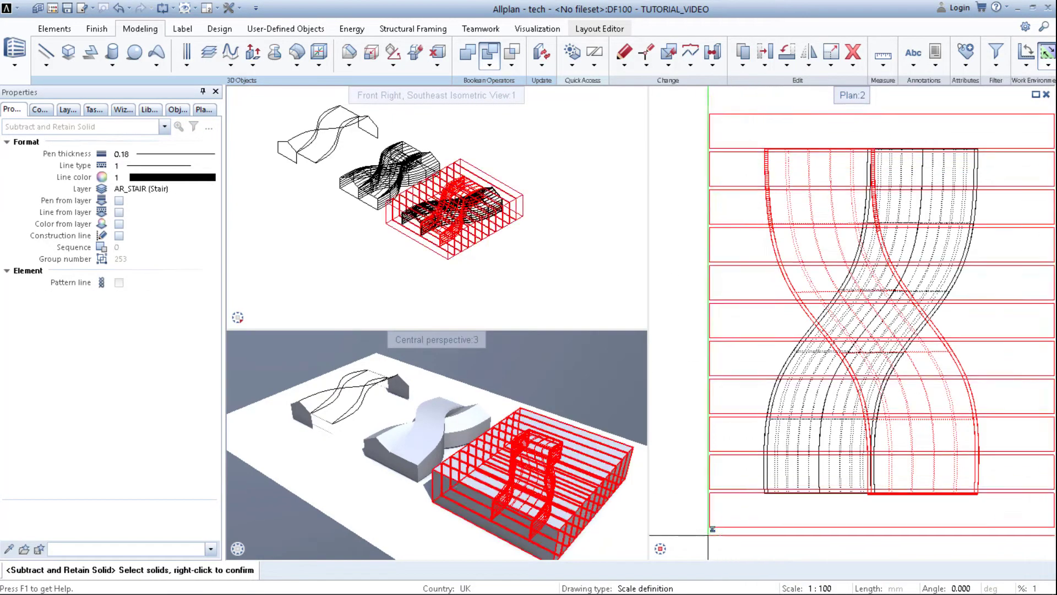
{"action": "right_click", "coordinate": [693, 481]}
{"action": "left_click", "coordinate": [562, 354]}
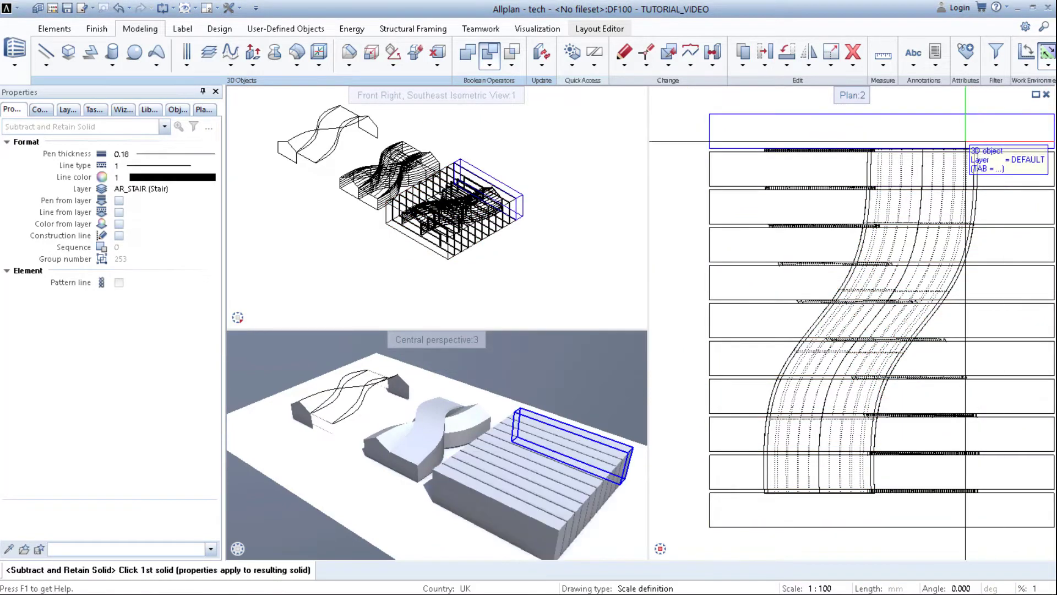
Step: Subtract all the boxes from the gable-profile shell while retaining the boxes
{"action": "scroll", "coordinate": [965, 149], "scroll_direction": "up", "scroll_amount": 8}
{"action": "left_click", "coordinate": [968, 147]}
{"action": "scroll", "coordinate": [940, 183], "scroll_direction": "down", "scroll_amount": 10}
{"action": "left_click_drag", "start_coordinate": [996, 135], "coordinate": [938, 449]}
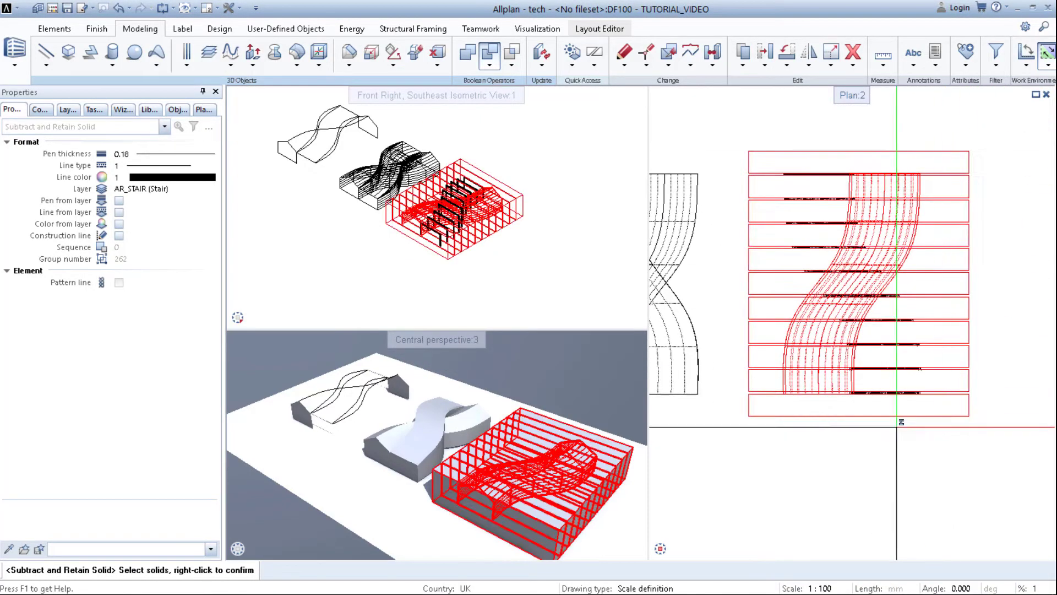
{"action": "right_click", "coordinate": [899, 424]}
{"action": "left_click", "coordinate": [552, 356]}
{"action": "key", "text": "Escape"}
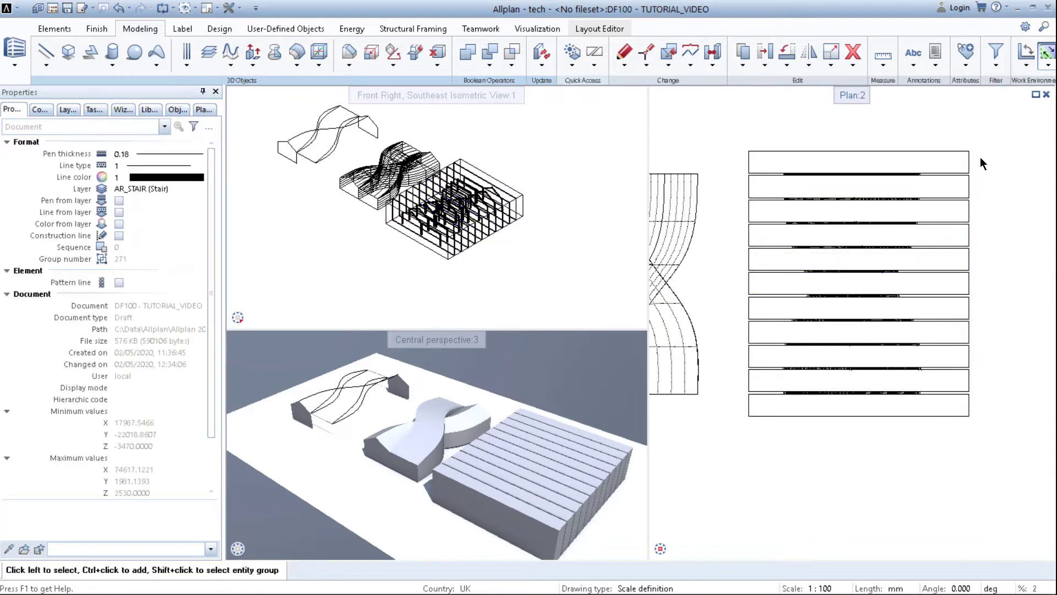
Step: Delete all the cutting boxes around the sliced frames
{"action": "left_click_drag", "start_coordinate": [985, 132], "coordinate": [935, 443]}
{"action": "key", "text": "Delete"}
{"action": "middle_click_drag", "start_coordinate": [838, 414], "coordinate": [956, 387]}
{"action": "middle_click_drag", "start_coordinate": [509, 483], "coordinate": [533, 484], "text": "shift"}
{"action": "scroll", "coordinate": [901, 301], "scroll_direction": "down", "scroll_amount": 2}
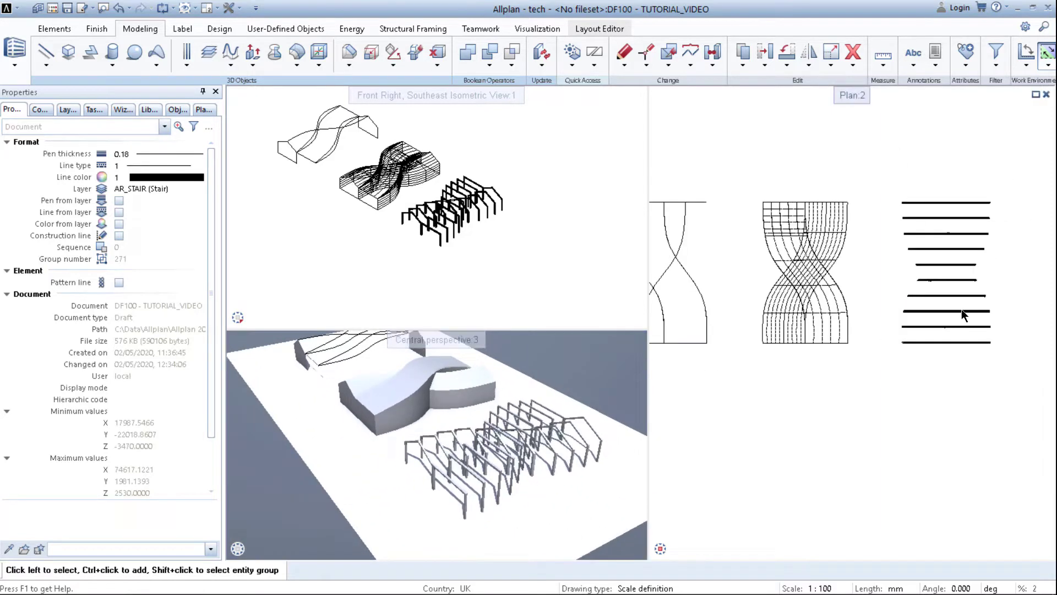
Step: Move all the sliced frames -20000 mm horizontally in plan so they coincide with the two swept solids
{"action": "left_click", "coordinate": [962, 311], "text": "shift"}
{"action": "key", "text": "m"}
{"action": "left_click", "coordinate": [940, 421]}
{"action": "type", "text": "-20000"}
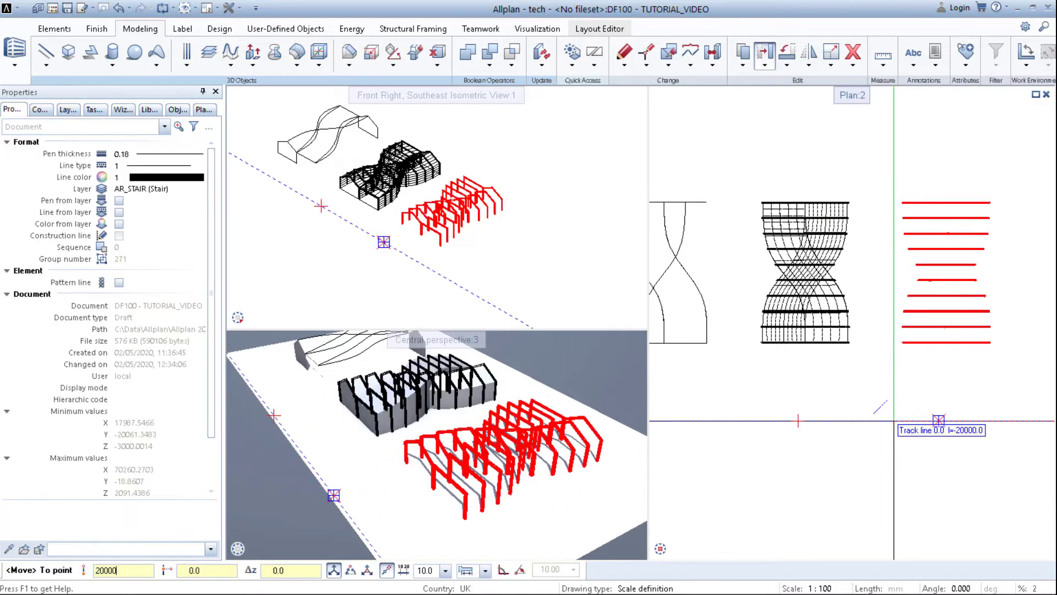
{"action": "key", "text": "Return"}
Step: Subtract the two swept solids from the northern half of the frames while retaining the solids
{"action": "left_click", "coordinate": [489, 55]}
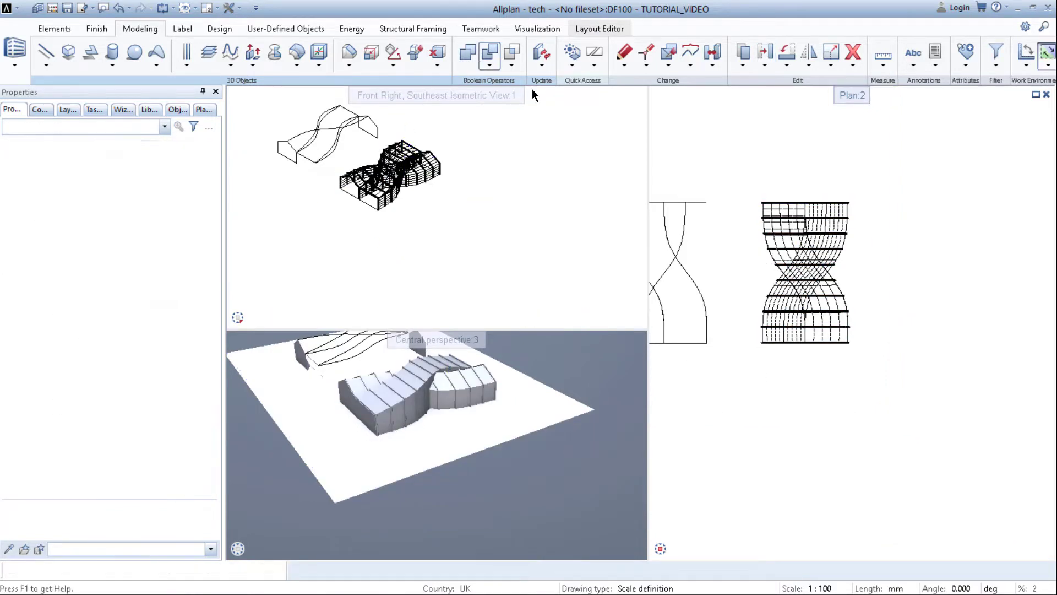
{"action": "scroll", "coordinate": [722, 186], "scroll_direction": "up", "scroll_amount": 1}
{"action": "left_click_drag", "start_coordinate": [749, 186], "coordinate": [920, 288]}
{"action": "scroll", "coordinate": [843, 264], "scroll_direction": "up", "scroll_amount": 2}
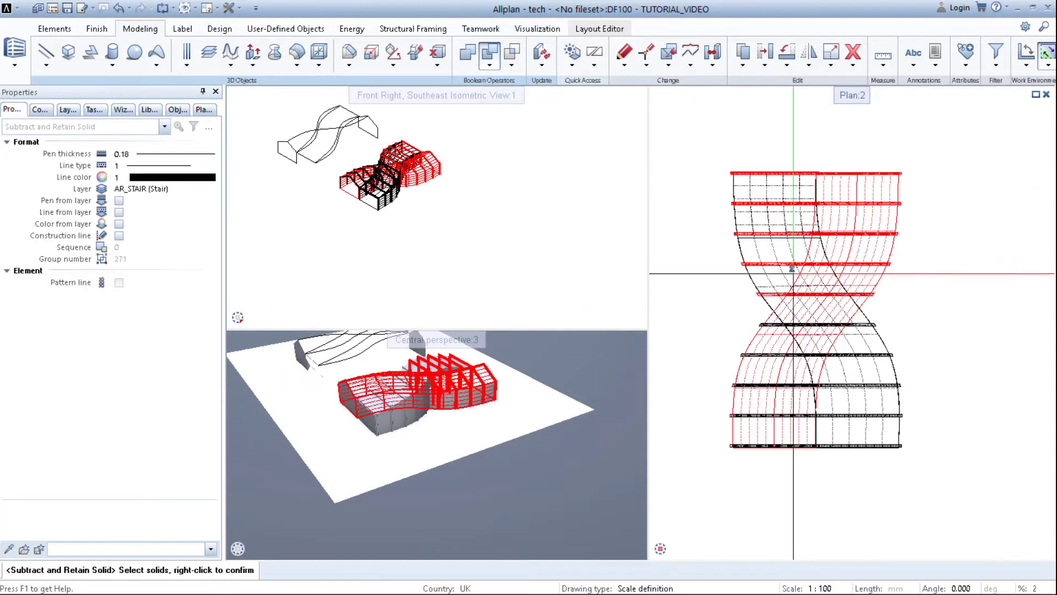
{"action": "right_click", "coordinate": [713, 283]}
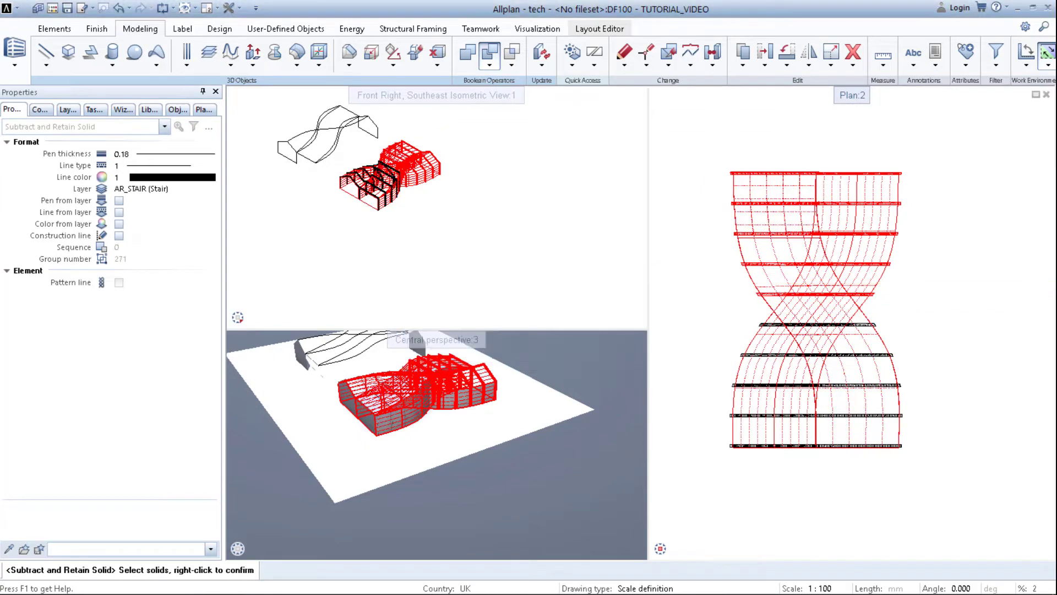
Step: Subtract the two swept solids from the southern half of the frames while retaining the solids
{"action": "scroll", "coordinate": [763, 279], "scroll_direction": "down", "scroll_amount": 2}
{"action": "left_click_drag", "start_coordinate": [710, 299], "coordinate": [799, 368]}
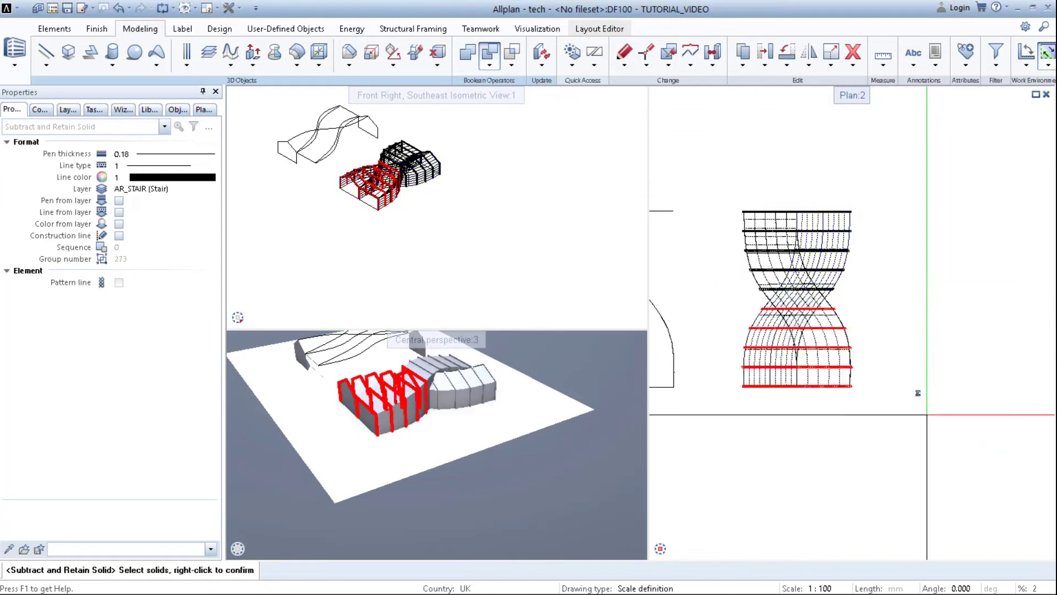
{"action": "scroll", "coordinate": [774, 312], "scroll_direction": "up", "scroll_amount": 2}
{"action": "left_click", "coordinate": [851, 213]}
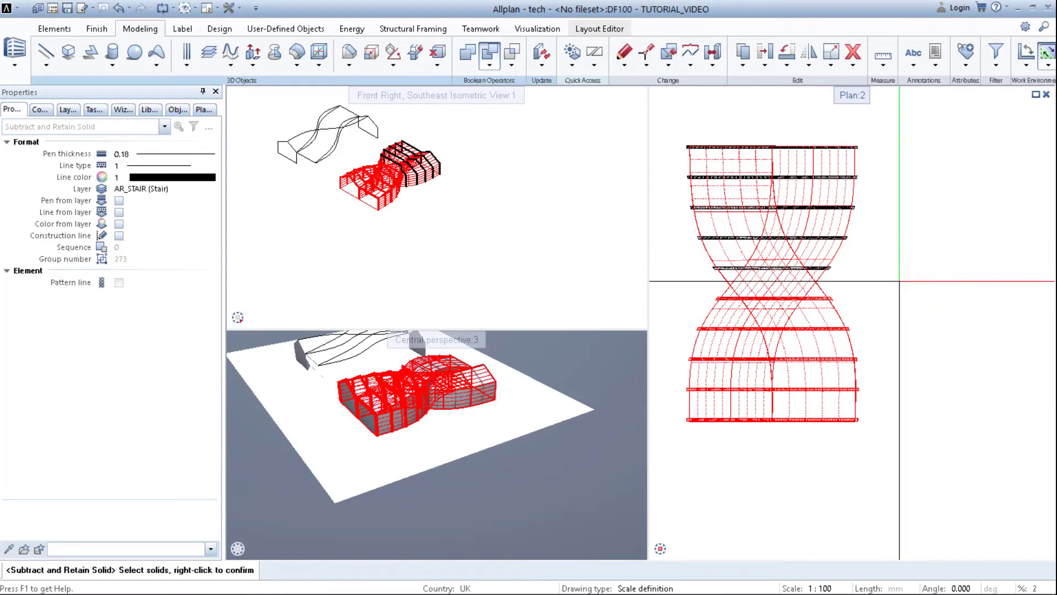
{"action": "right_click", "coordinate": [899, 281]}
{"action": "left_click", "coordinate": [561, 354]}
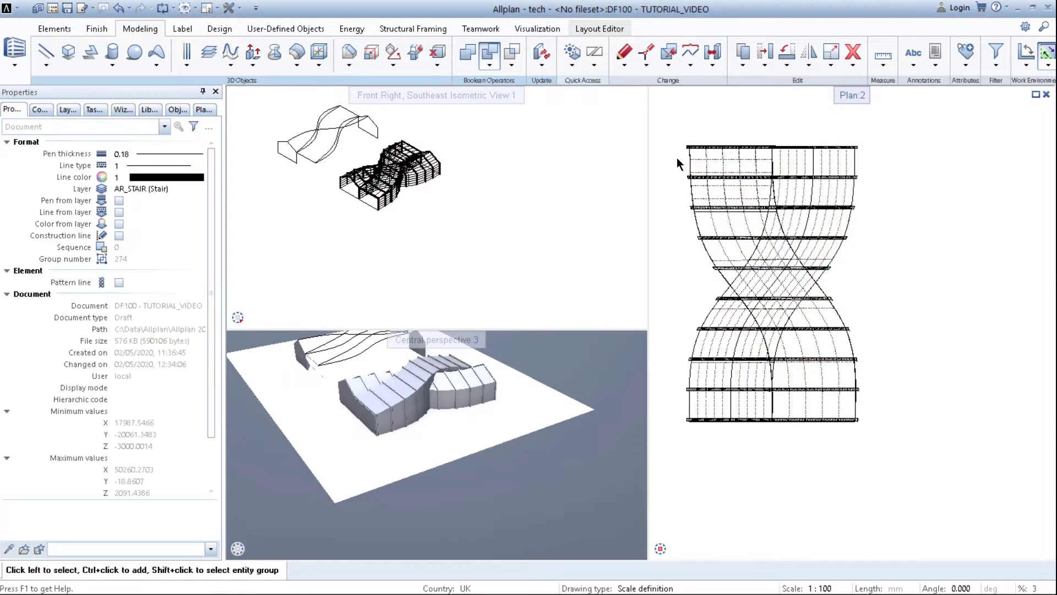
Step: Select all the trimmed frames and move them 20000 mm east, away from the swept solids
{"action": "left_click", "coordinate": [753, 379], "text": "ctrl"}
{"action": "scroll", "coordinate": [806, 403], "scroll_direction": "down", "scroll_amount": 4}
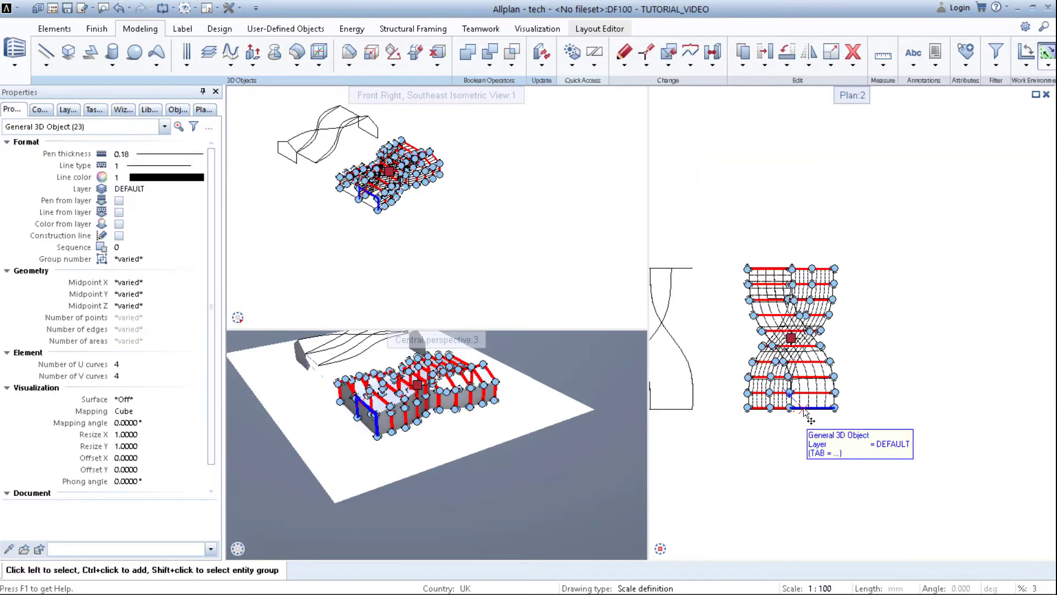
{"action": "key", "text": "m"}
{"action": "left_click", "coordinate": [796, 437]}
{"action": "type", "text": "20000"}
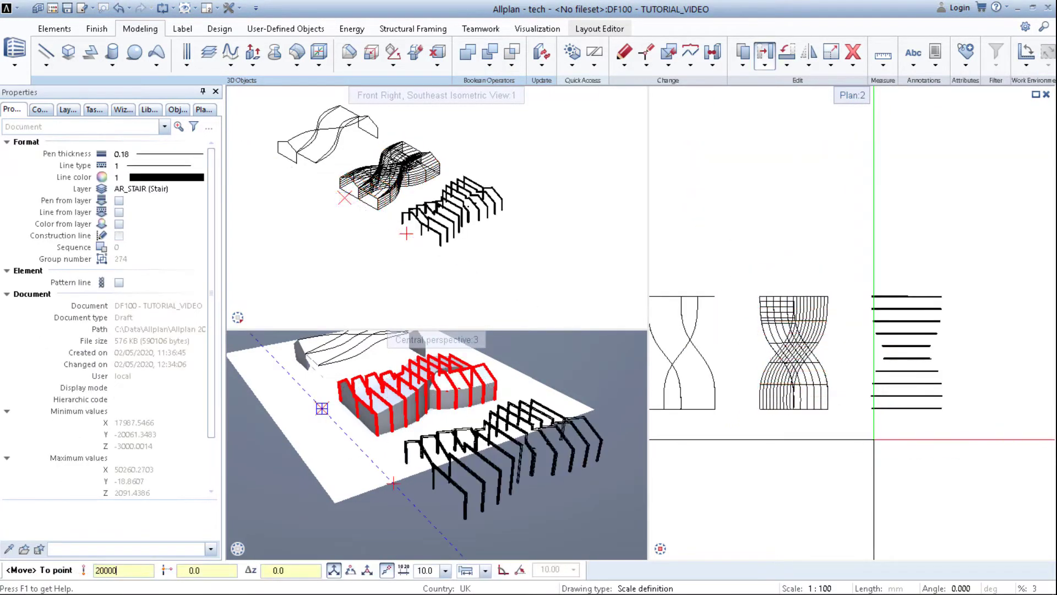
{"action": "key", "text": "Return"}
{"action": "key", "text": "Escape"}
Step: Examine the trimmed frames and the swept solids in perspective and plan
{"action": "scroll", "coordinate": [548, 441], "scroll_direction": "up", "scroll_amount": 4}
{"action": "mouse_move", "coordinate": [548, 479]}
{"action": "left_mouse_down"}
{"action": "mouse_move", "coordinate": [545, 440]}
{"action": "mouse_move", "coordinate": [538, 479]}
{"action": "mouse_move", "coordinate": [496, 490]}
{"action": "mouse_move", "coordinate": [549, 488]}
{"action": "mouse_move", "coordinate": [562, 469]}
{"action": "mouse_move", "coordinate": [543, 460]}
{"action": "mouse_move", "coordinate": [535, 477]}
{"action": "mouse_move", "coordinate": [544, 463]}
{"action": "left_mouse_up"}
{"action": "scroll", "coordinate": [545, 439], "scroll_direction": "up", "scroll_amount": 3}
{"action": "scroll", "coordinate": [555, 468], "scroll_direction": "down", "scroll_amount": 5}
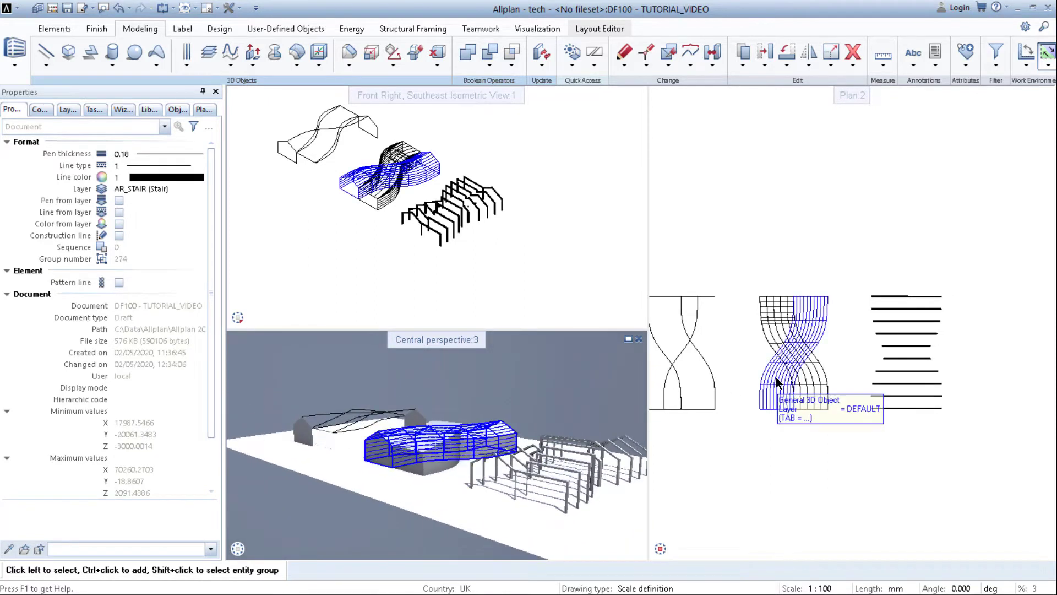
{"action": "middle_click_drag", "start_coordinate": [775, 377], "coordinate": [795, 383]}
{"action": "middle_click_drag", "start_coordinate": [478, 398], "coordinate": [472, 419], "text": "shift"}
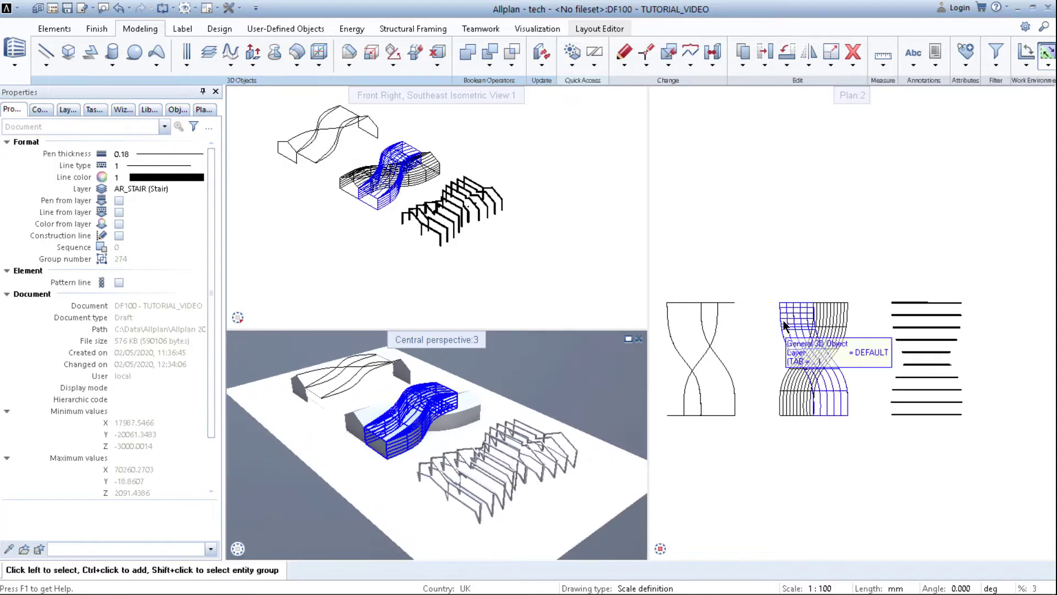
{"action": "middle_click_drag", "start_coordinate": [771, 362], "coordinate": [796, 339]}
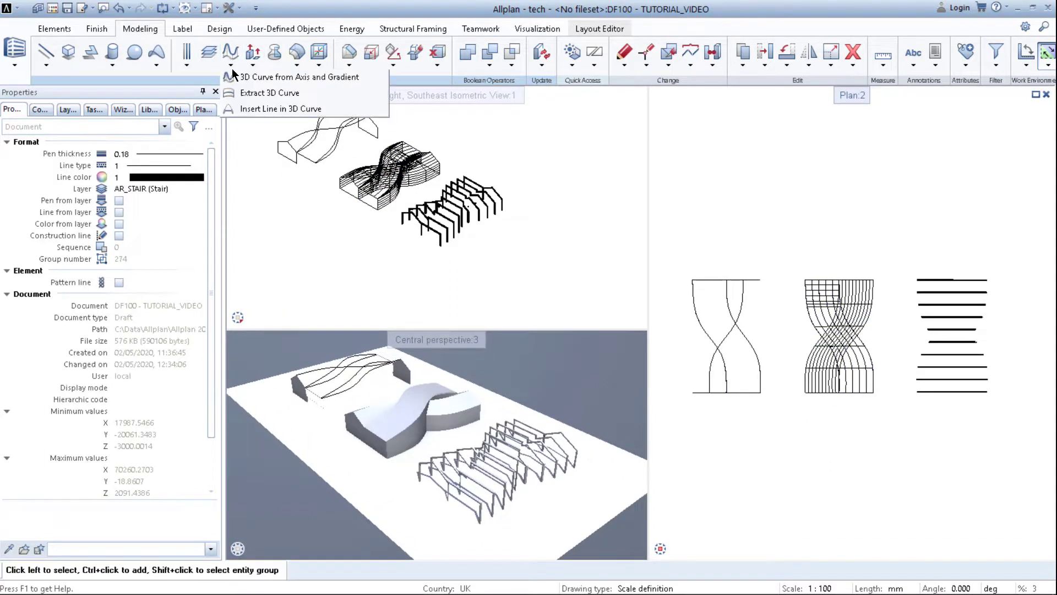
Step: Extract the lengthwise 3D curves from the top and side faces of the rectangular-profile swept solid
{"action": "left_click", "coordinate": [270, 93]}
{"action": "scroll", "coordinate": [396, 232], "scroll_direction": "up", "scroll_amount": 5}
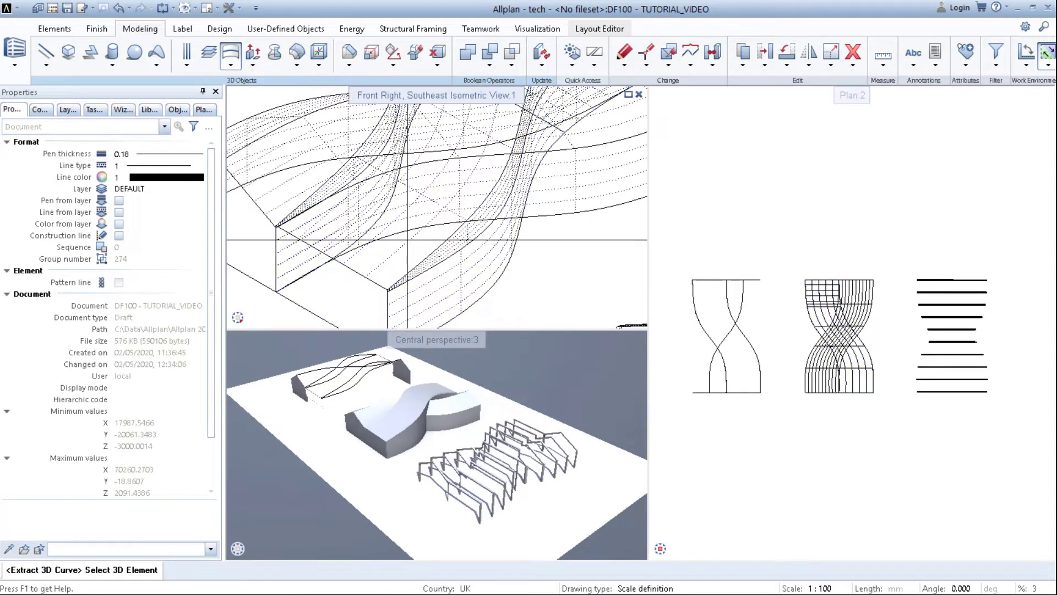
{"action": "left_click", "coordinate": [408, 239]}
{"action": "scroll", "coordinate": [442, 266], "scroll_direction": "up", "scroll_amount": 3}
{"action": "scroll", "coordinate": [455, 266], "scroll_direction": "up", "scroll_amount": 2}
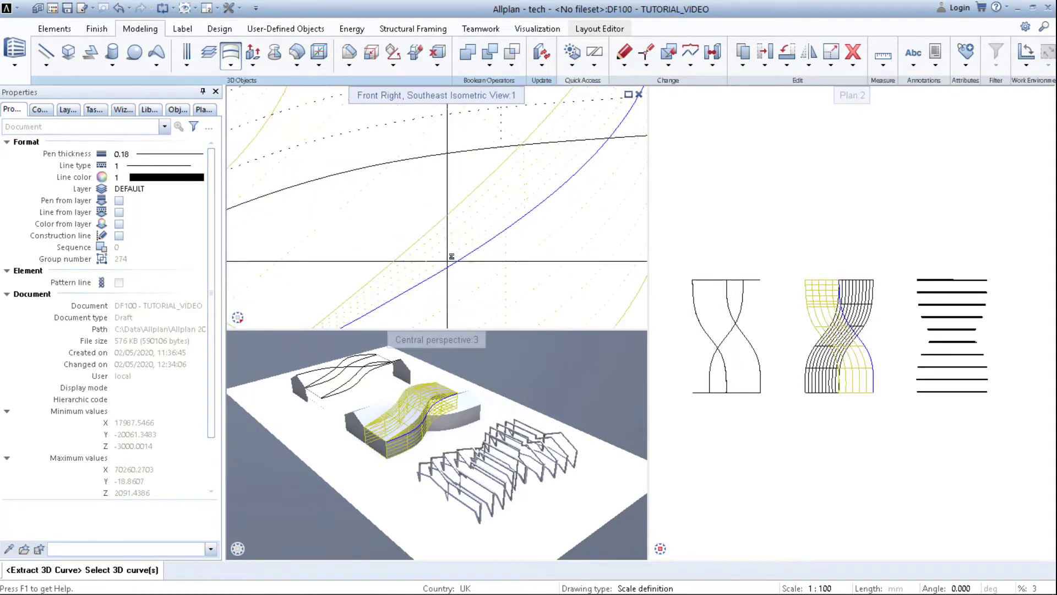
{"action": "left_click", "coordinate": [452, 258]}
{"action": "scroll", "coordinate": [457, 251], "scroll_direction": "up", "scroll_amount": 2}
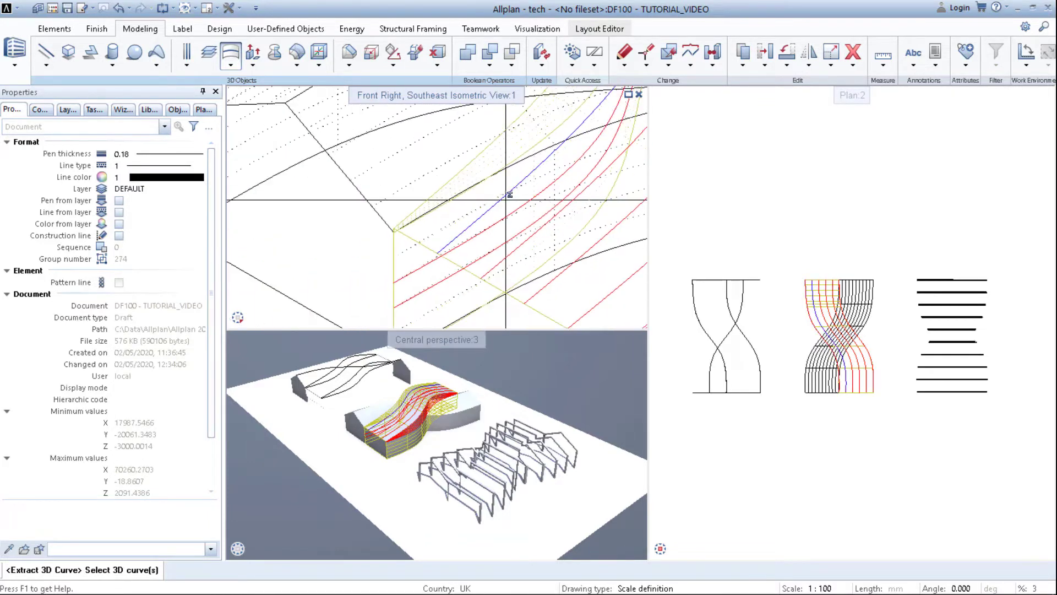
{"action": "scroll", "coordinate": [506, 200], "scroll_direction": "down", "scroll_amount": 1}
{"action": "middle_click_drag", "start_coordinate": [506, 200], "coordinate": [445, 285]}
{"action": "scroll", "coordinate": [498, 250], "scroll_direction": "down", "scroll_amount": 1}
{"action": "middle_click_drag", "start_coordinate": [497, 250], "coordinate": [515, 192]}
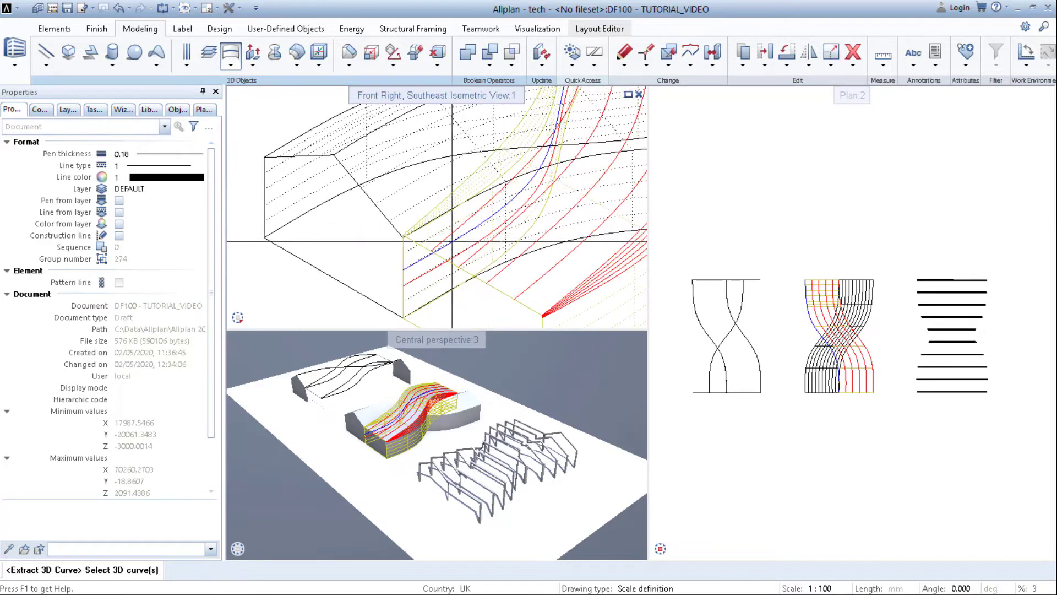
{"action": "scroll", "coordinate": [404, 247], "scroll_direction": "up", "scroll_amount": 2}
{"action": "scroll", "coordinate": [405, 232], "scroll_direction": "down", "scroll_amount": 3}
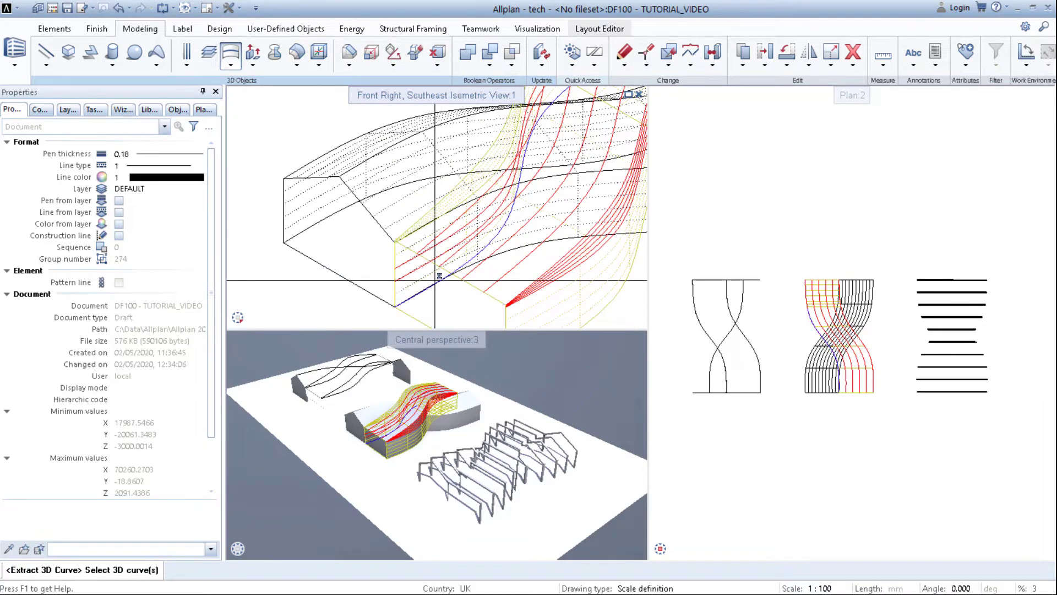
{"action": "scroll", "coordinate": [433, 238], "scroll_direction": "up", "scroll_amount": 2}
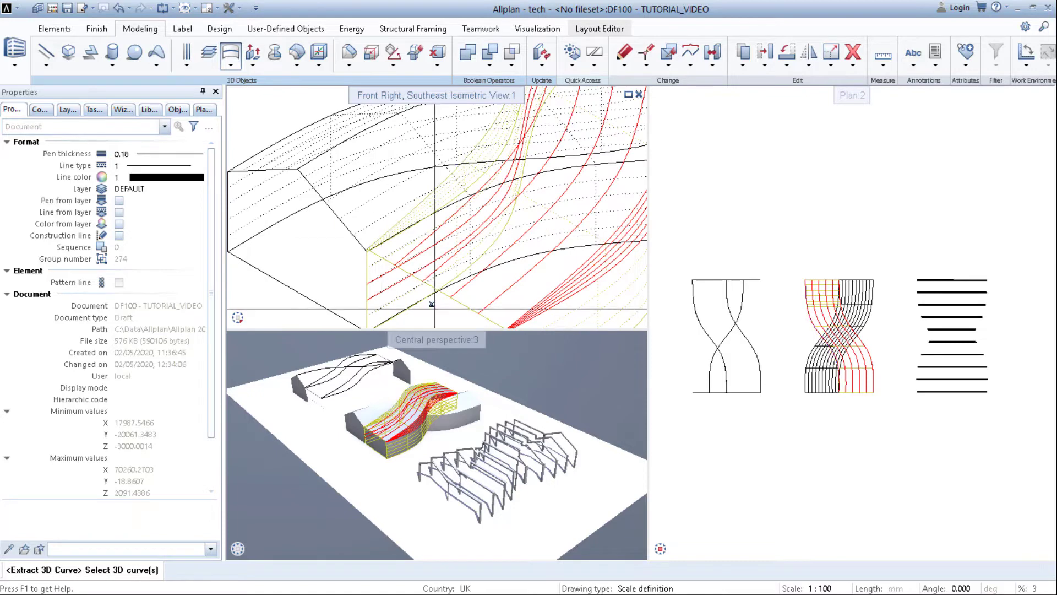
{"action": "scroll", "coordinate": [385, 224], "scroll_direction": "up", "scroll_amount": 3}
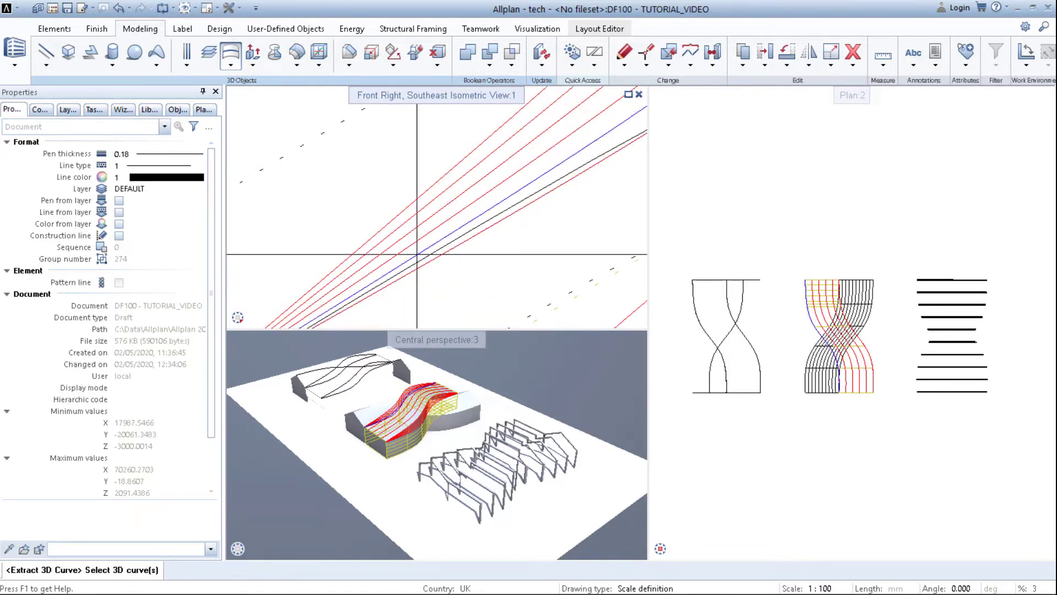
{"action": "scroll", "coordinate": [417, 254], "scroll_direction": "down", "scroll_amount": 5}
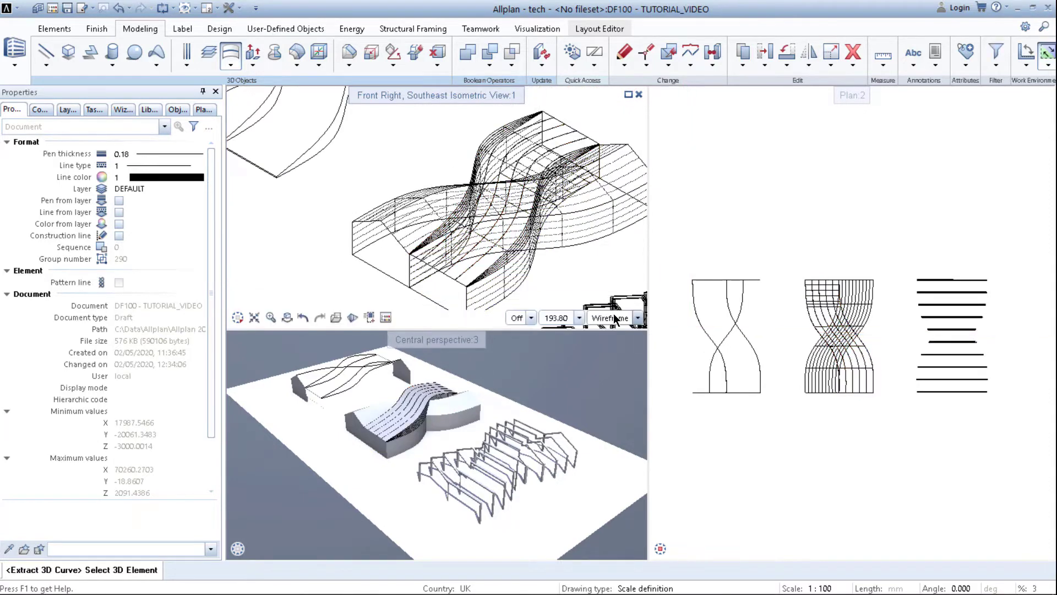
Step: Select the curves extracted from the rectangular-profile solid and move them about 40000 mm east, beyond the frames
{"action": "scroll", "coordinate": [865, 386], "scroll_direction": "up", "scroll_amount": 2}
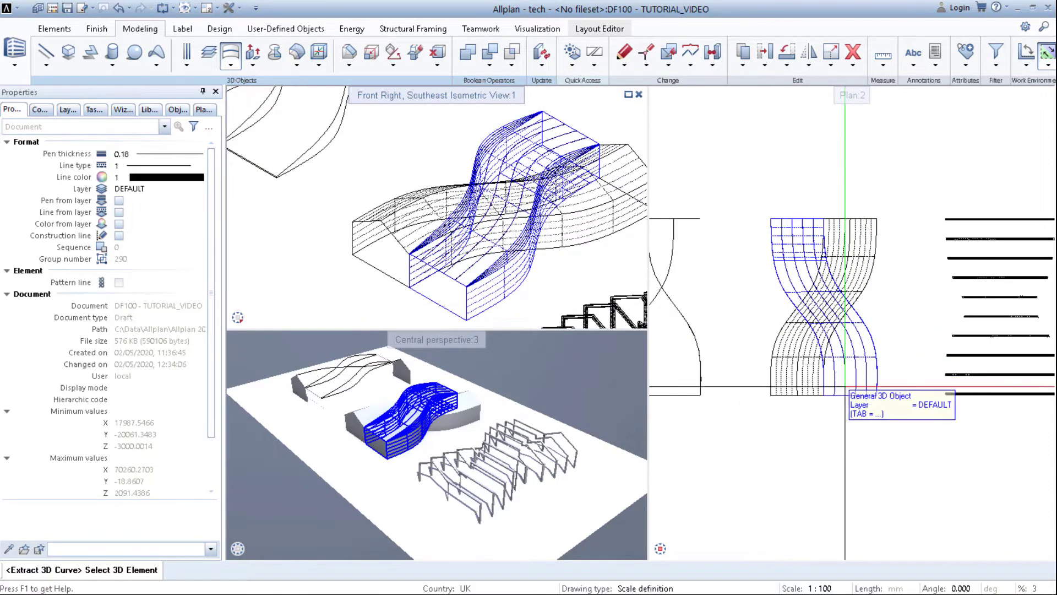
{"action": "scroll", "coordinate": [824, 428], "scroll_direction": "down", "scroll_amount": 1}
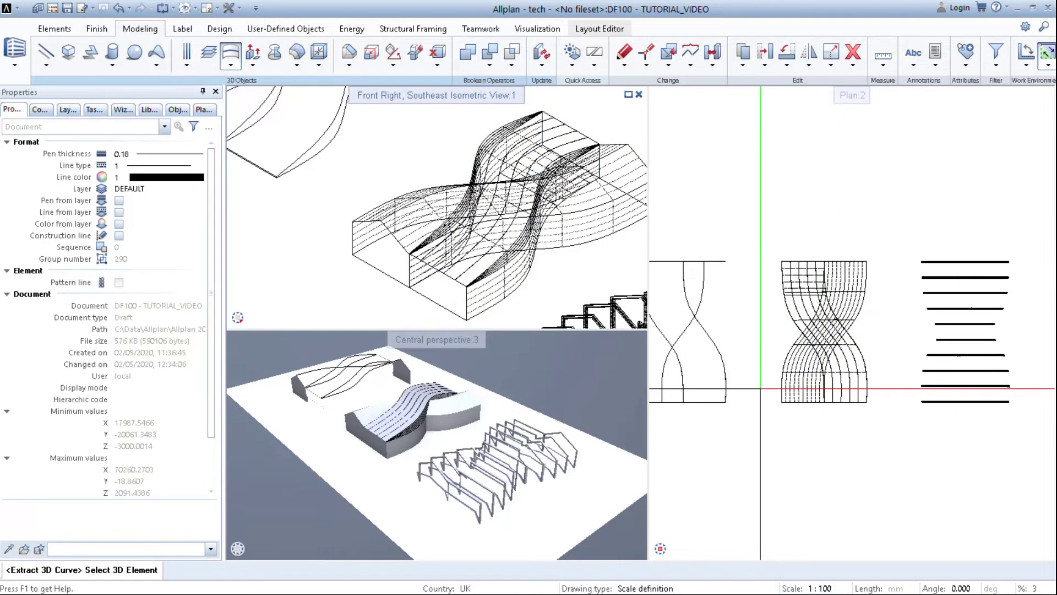
{"action": "scroll", "coordinate": [835, 369], "scroll_direction": "up", "scroll_amount": 2}
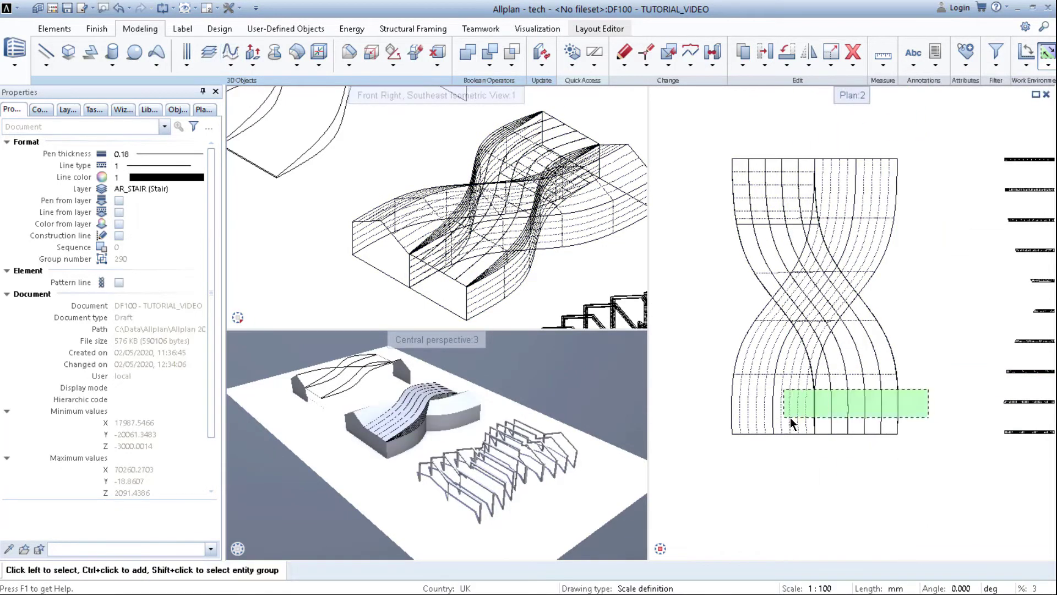
{"action": "left_click_drag", "start_coordinate": [790, 417], "coordinate": [784, 418]}
{"action": "scroll", "coordinate": [857, 416], "scroll_direction": "up", "scroll_amount": 2}
{"action": "left_click", "coordinate": [823, 412], "text": "ctrl"}
{"action": "left_click", "coordinate": [707, 415], "text": "ctrl"}
{"action": "scroll", "coordinate": [707, 416], "scroll_direction": "down", "scroll_amount": 3}
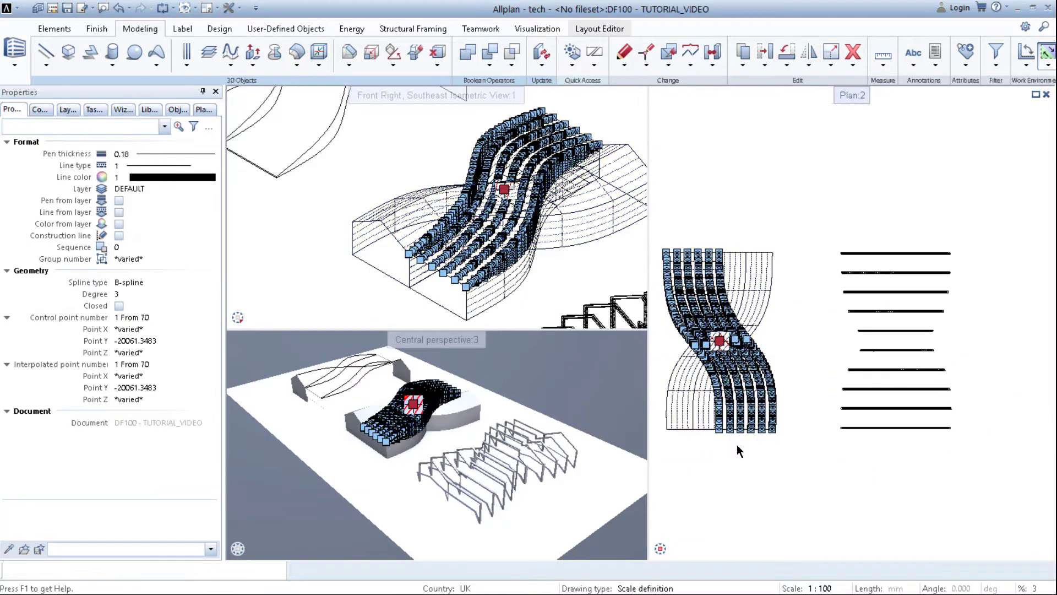
{"action": "key", "text": "m"}
{"action": "scroll", "coordinate": [736, 435], "scroll_direction": "down", "scroll_amount": 2}
{"action": "left_click", "coordinate": [736, 446]}
{"action": "type", "text": "4"}
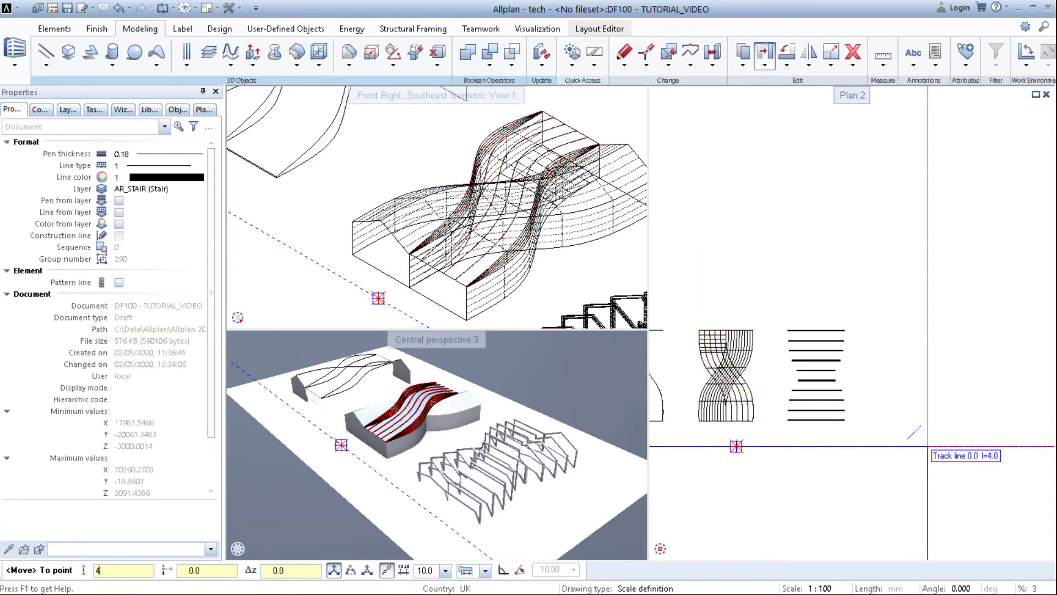
{"action": "key", "text": "Return"}
{"action": "key", "text": "Escape"}
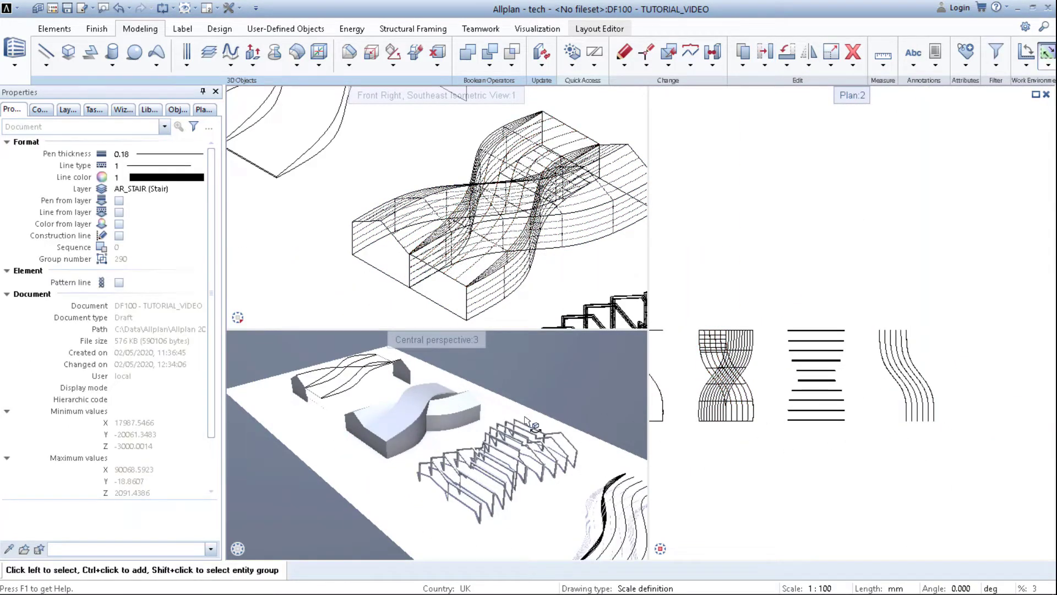
Step: Start extracting 3D curves from the gable-profile swept solid, picking the lengthwise curves from the inner eave up to the ridge
{"action": "middle_click_drag", "start_coordinate": [578, 469], "coordinate": [633, 434]}
{"action": "scroll", "coordinate": [712, 404], "scroll_direction": "up", "scroll_amount": 5}
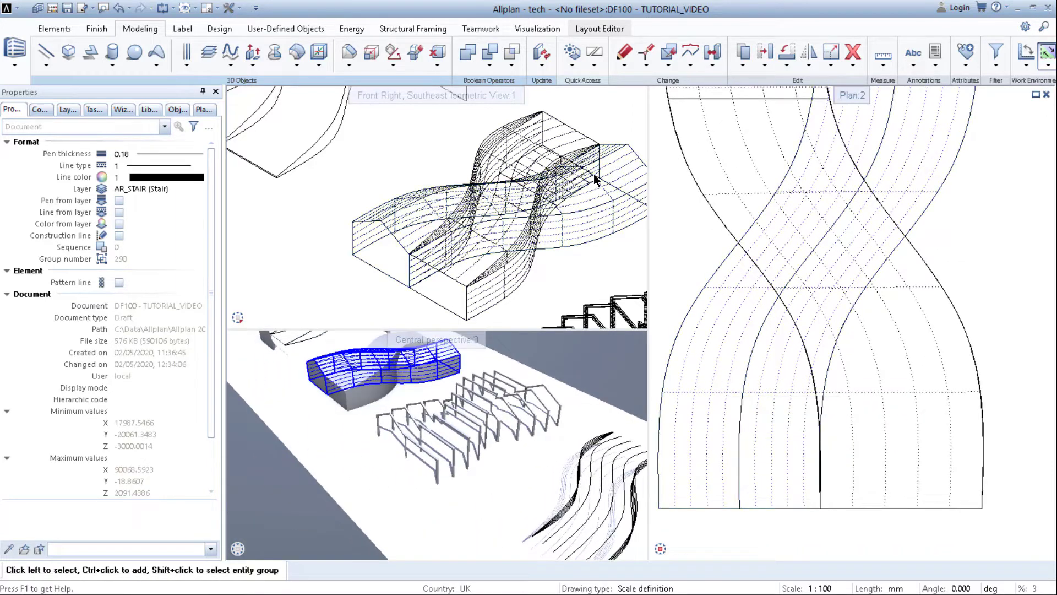
{"action": "left_click", "coordinate": [230, 68]}
{"action": "left_click", "coordinate": [257, 109]}
{"action": "scroll", "coordinate": [778, 479], "scroll_direction": "up", "scroll_amount": 5}
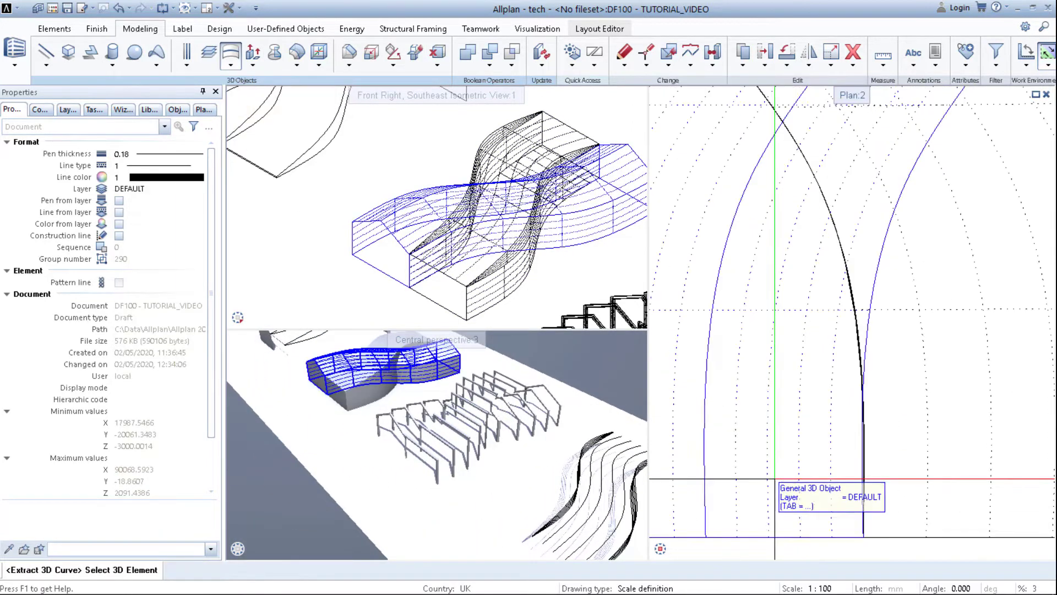
{"action": "left_click", "coordinate": [777, 480]}
{"action": "scroll", "coordinate": [347, 370], "scroll_direction": "up", "scroll_amount": 6}
{"action": "middle_click_drag", "start_coordinate": [305, 379], "coordinate": [417, 425]}
{"action": "scroll", "coordinate": [411, 247], "scroll_direction": "up", "scroll_amount": 6}
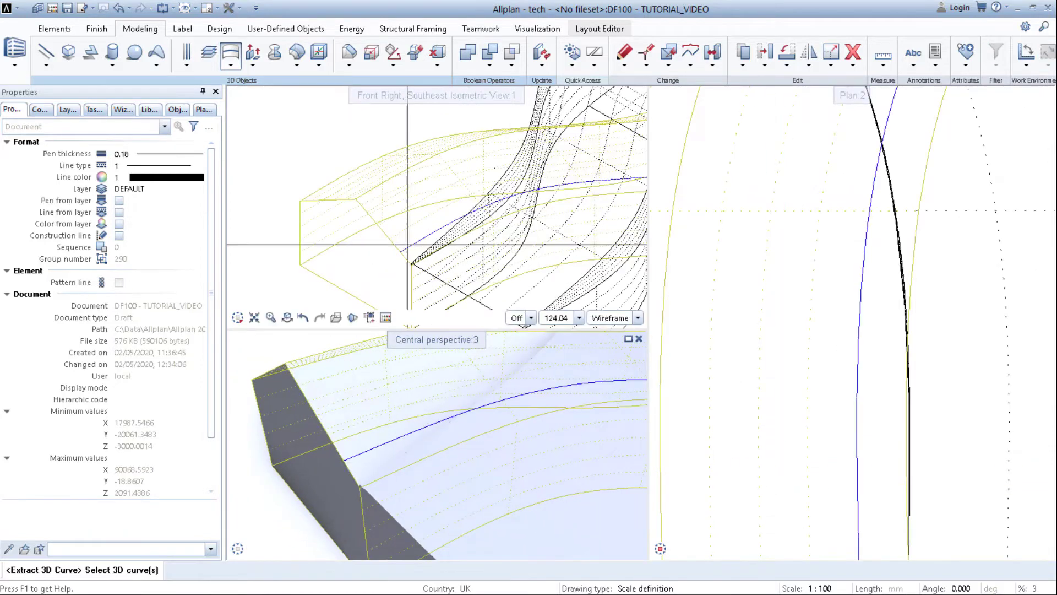
{"action": "middle_click_drag", "start_coordinate": [417, 300], "coordinate": [413, 274]}
{"action": "left_click", "coordinate": [420, 207]}
{"action": "left_click", "coordinate": [405, 182]}
{"action": "middle_click_drag", "start_coordinate": [326, 181], "coordinate": [416, 258]}
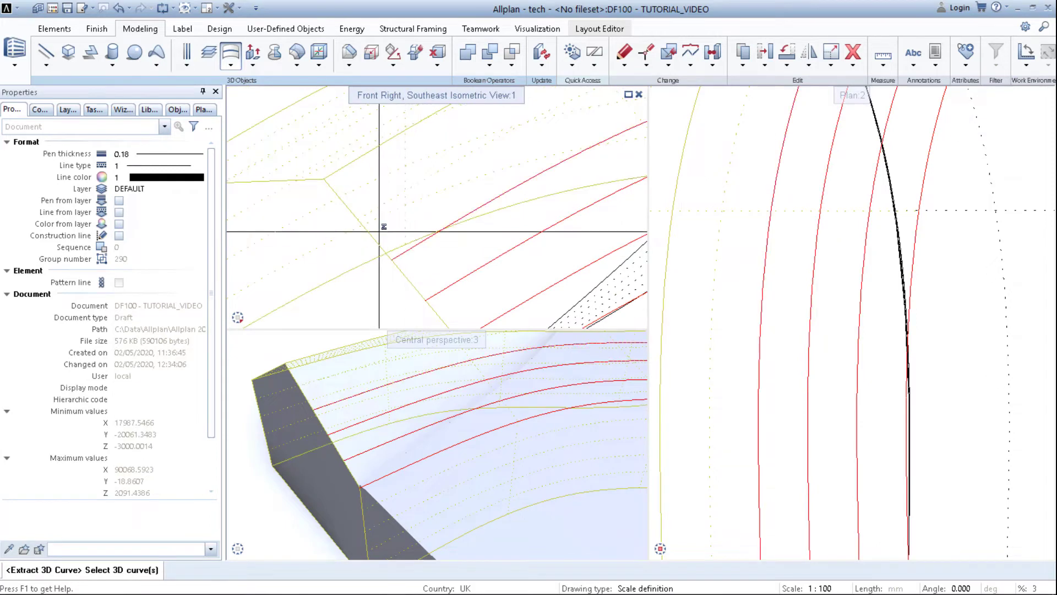
{"action": "left_click", "coordinate": [370, 211]}
{"action": "left_click", "coordinate": [339, 174]}
Step: Add the lengthwise curves on the outer roof slope of the gable-profile solid and complete the extraction
{"action": "middle_click_drag", "start_coordinate": [338, 170], "coordinate": [423, 243]}
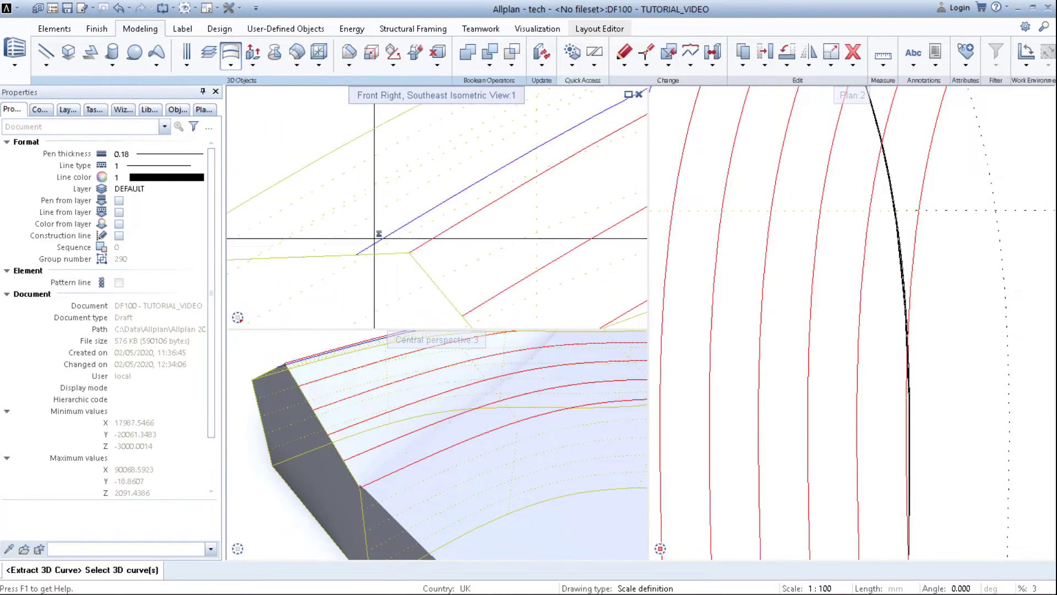
{"action": "left_click", "coordinate": [329, 241]}
{"action": "middle_click_drag", "start_coordinate": [293, 235], "coordinate": [380, 215]}
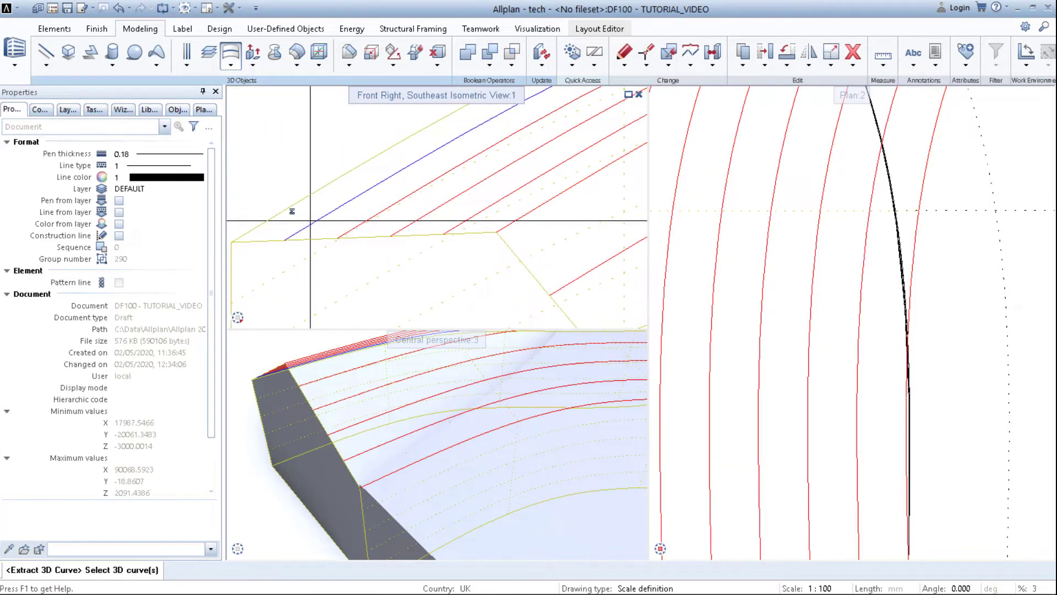
{"action": "left_click", "coordinate": [310, 220]}
{"action": "scroll", "coordinate": [278, 216], "scroll_direction": "down", "scroll_amount": 6}
{"action": "right_click", "coordinate": [432, 253]}
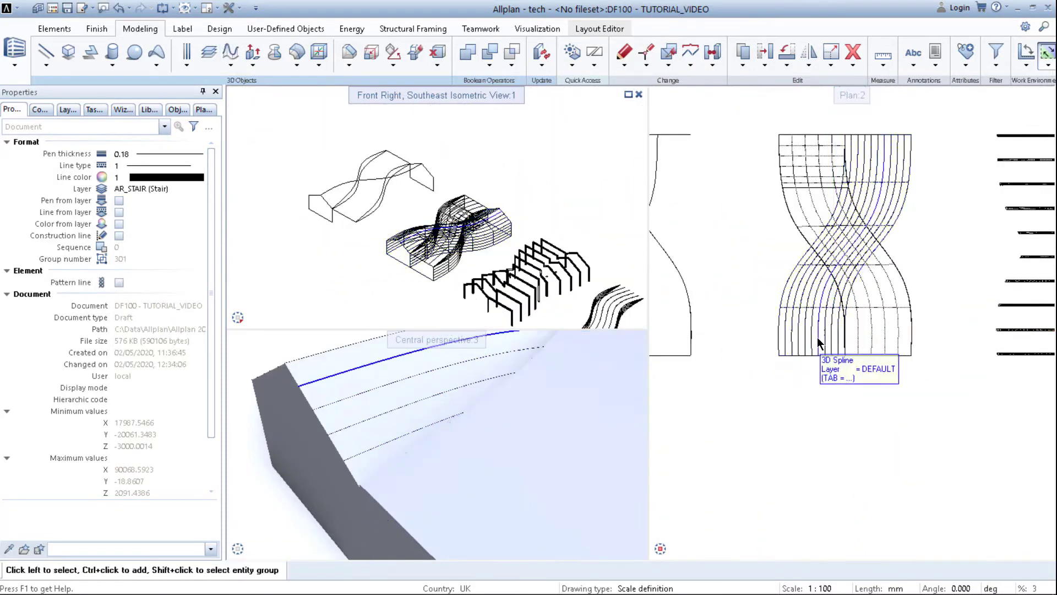
Step: Select the curves extracted from the gable-profile solid and move them 40000 mm east, beyond the frames
{"action": "scroll", "coordinate": [817, 337], "scroll_direction": "down", "scroll_amount": 2}
{"action": "scroll", "coordinate": [847, 367], "scroll_direction": "up", "scroll_amount": 3}
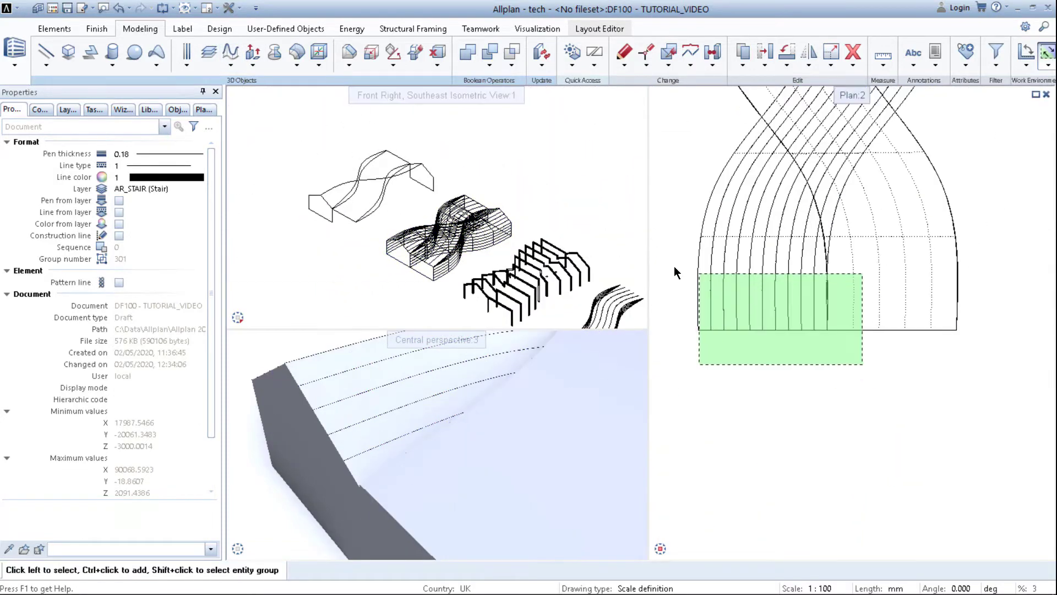
{"action": "left_click_drag", "start_coordinate": [674, 266], "coordinate": [671, 265]}
{"action": "left_click", "coordinate": [863, 315], "text": "ctrl"}
{"action": "scroll", "coordinate": [826, 322], "scroll_direction": "up", "scroll_amount": 3}
{"action": "left_click", "coordinate": [814, 322], "text": "ctrl"}
{"action": "scroll", "coordinate": [766, 330], "scroll_direction": "down", "scroll_amount": 6}
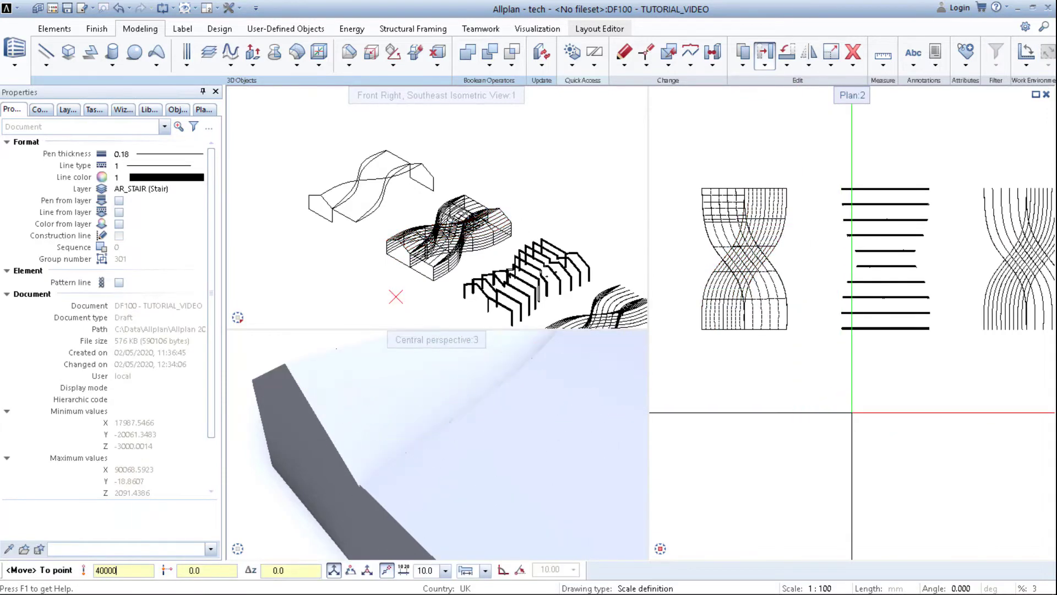
{"action": "left_click", "coordinate": [481, 282]}
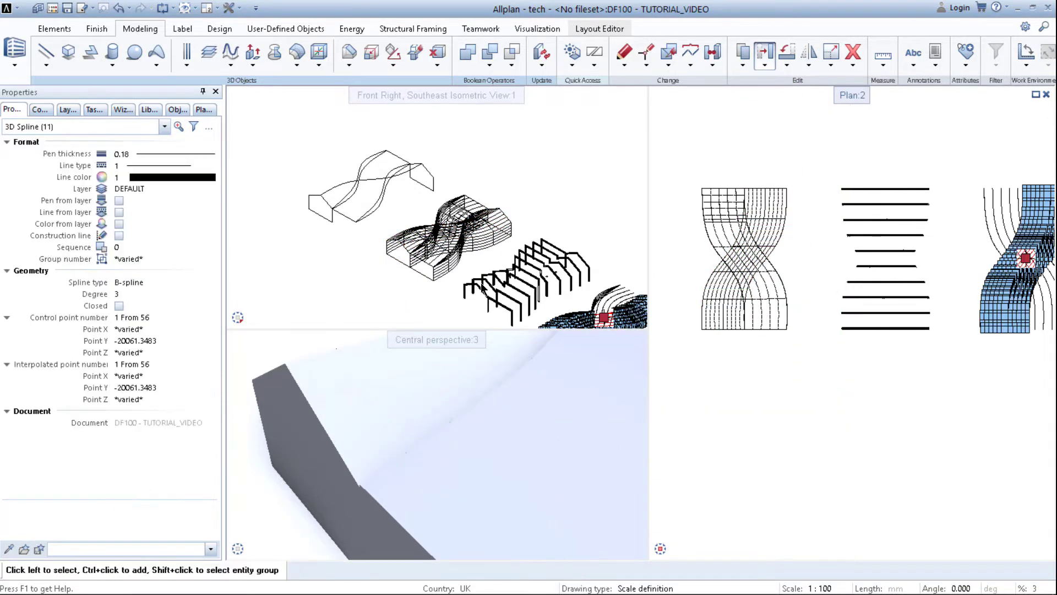
{"action": "scroll", "coordinate": [482, 281], "scroll_direction": "down", "scroll_amount": 3}
{"action": "left_click", "coordinate": [501, 258]}
Step: Examine the two intertwining sets of extracted curves beside the frames and solids in perspective, isometric and plan
{"action": "middle_click", "coordinate": [403, 242]}
{"action": "scroll", "coordinate": [554, 477], "scroll_direction": "down", "scroll_amount": 5}
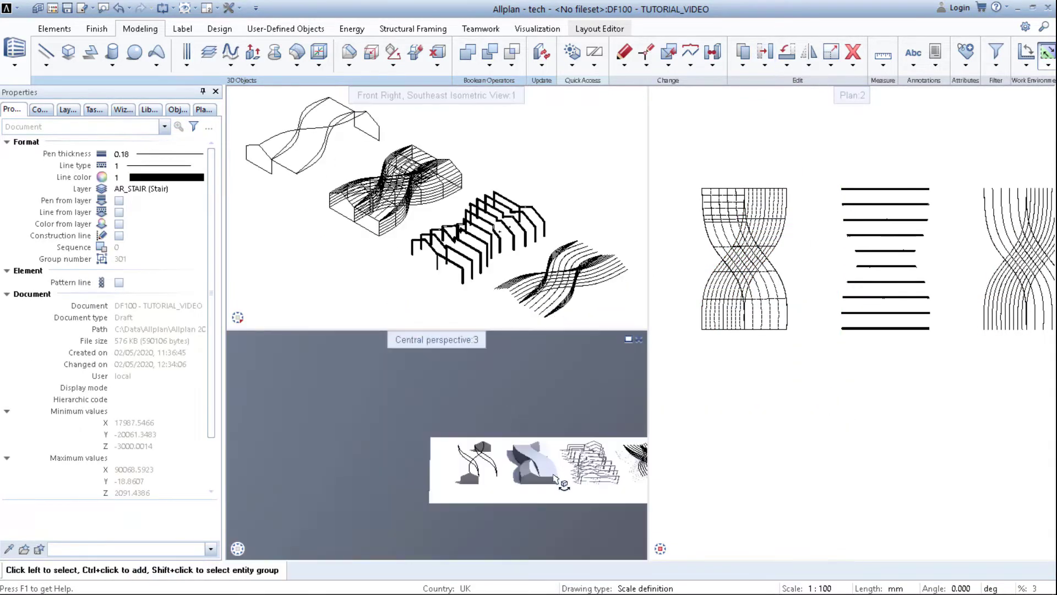
{"action": "scroll", "coordinate": [555, 478], "scroll_direction": "up", "scroll_amount": 8}
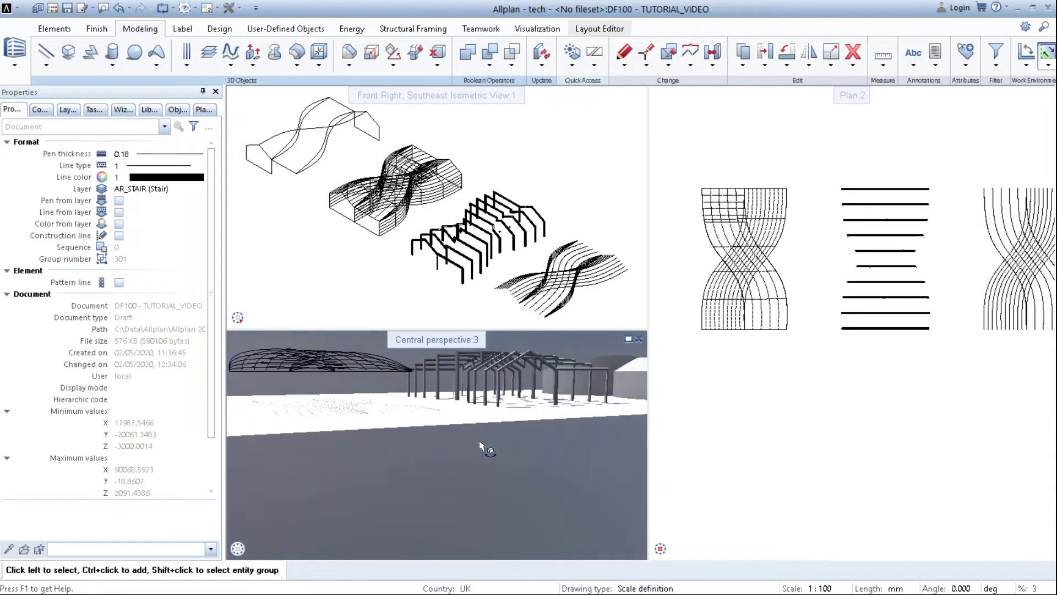
{"action": "left_click_drag", "start_coordinate": [479, 442], "coordinate": [552, 431]}
{"action": "middle_click_drag", "start_coordinate": [560, 261], "coordinate": [514, 227]}
{"action": "scroll", "coordinate": [499, 222], "scroll_direction": "down", "scroll_amount": 2}
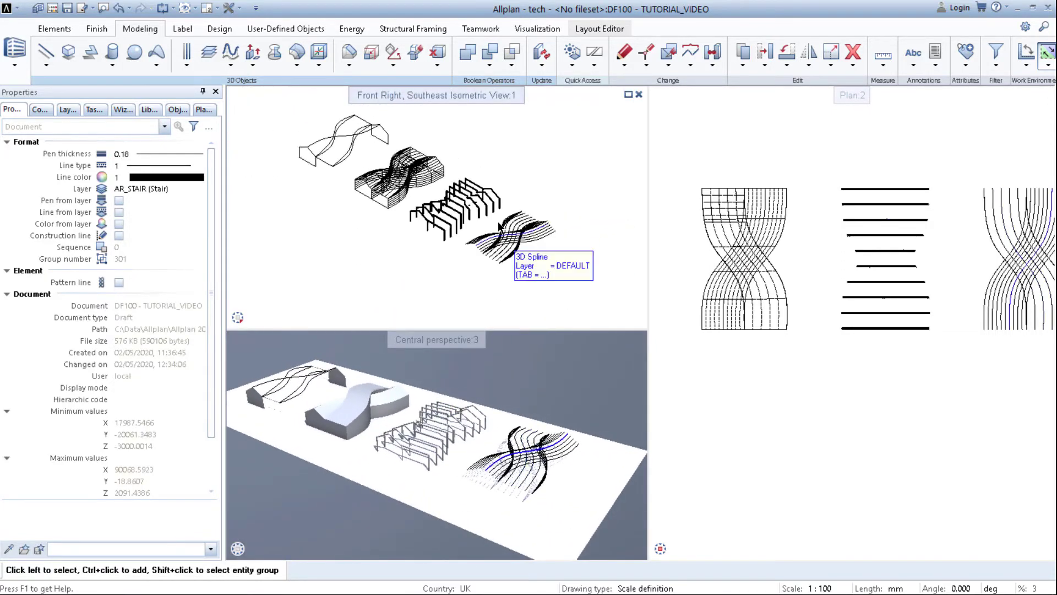
{"action": "scroll", "coordinate": [498, 222], "scroll_direction": "up", "scroll_amount": 2}
{"action": "scroll", "coordinate": [876, 417], "scroll_direction": "down", "scroll_amount": 2}
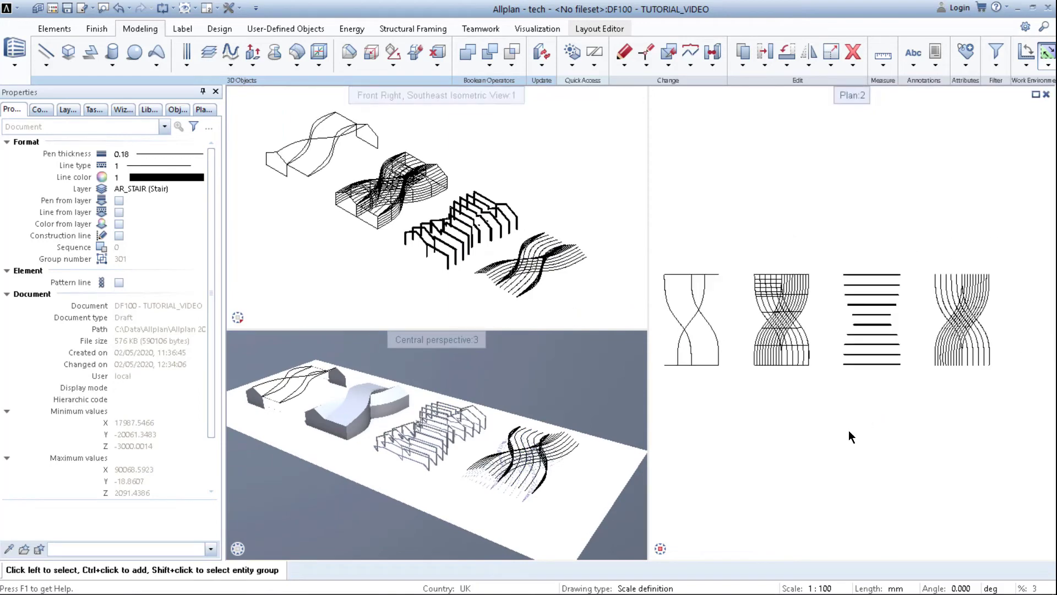
Step: Select the curves extracted from the rectangular-profile solid and move them 20000 mm east, clear of the gable-profile curves
{"action": "left_click", "coordinate": [257, 303]}
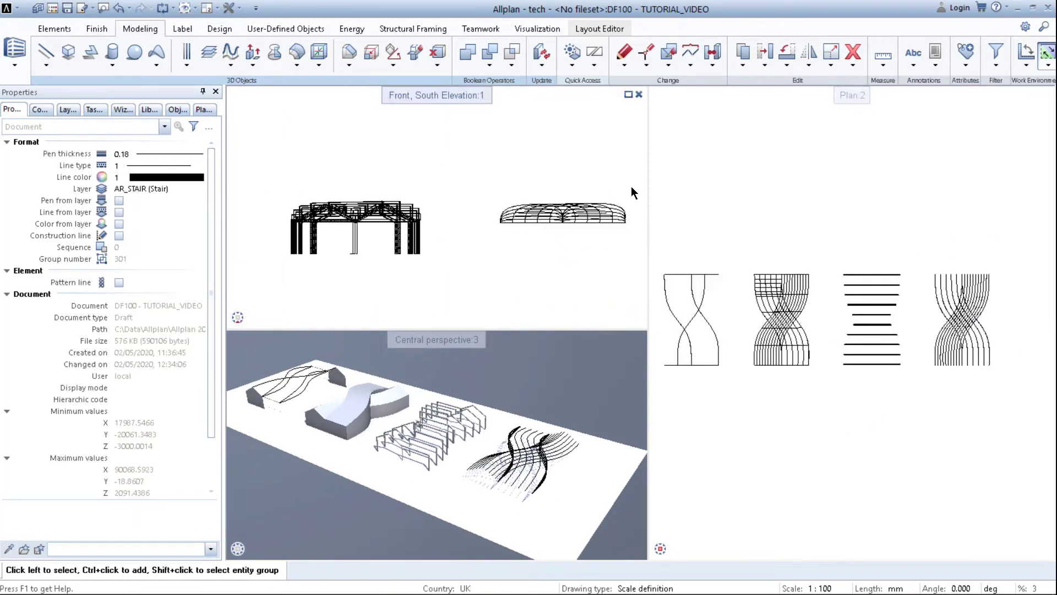
{"action": "scroll", "coordinate": [628, 198], "scroll_direction": "up", "scroll_amount": 2}
{"action": "scroll", "coordinate": [959, 364], "scroll_direction": "up", "scroll_amount": 3}
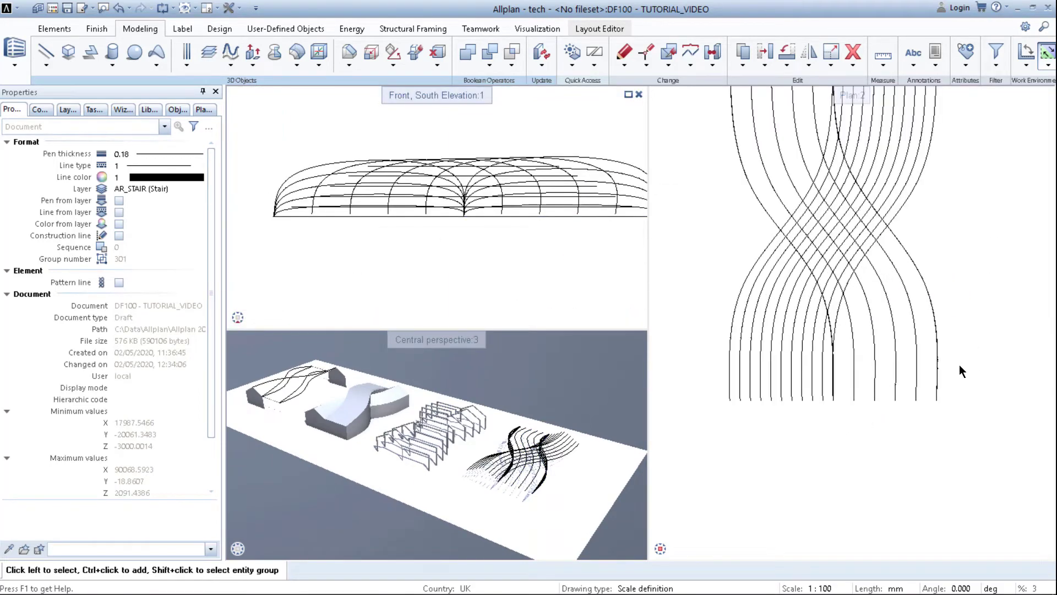
{"action": "middle_click_drag", "start_coordinate": [949, 299], "coordinate": [951, 353]}
{"action": "left_click_drag", "start_coordinate": [848, 434], "coordinate": [848, 435]}
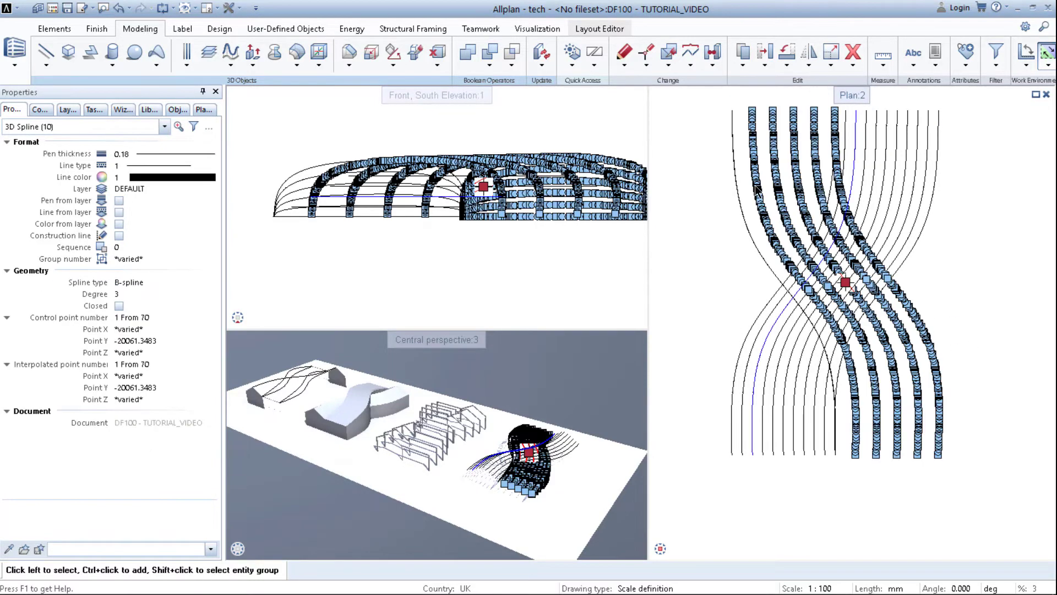
{"action": "left_click_drag", "start_coordinate": [728, 190], "coordinate": [716, 200], "text": "ctrl"}
{"action": "scroll", "coordinate": [716, 200], "scroll_direction": "down", "scroll_amount": 3}
{"action": "key", "text": "m"}
{"action": "left_click", "coordinate": [830, 431]}
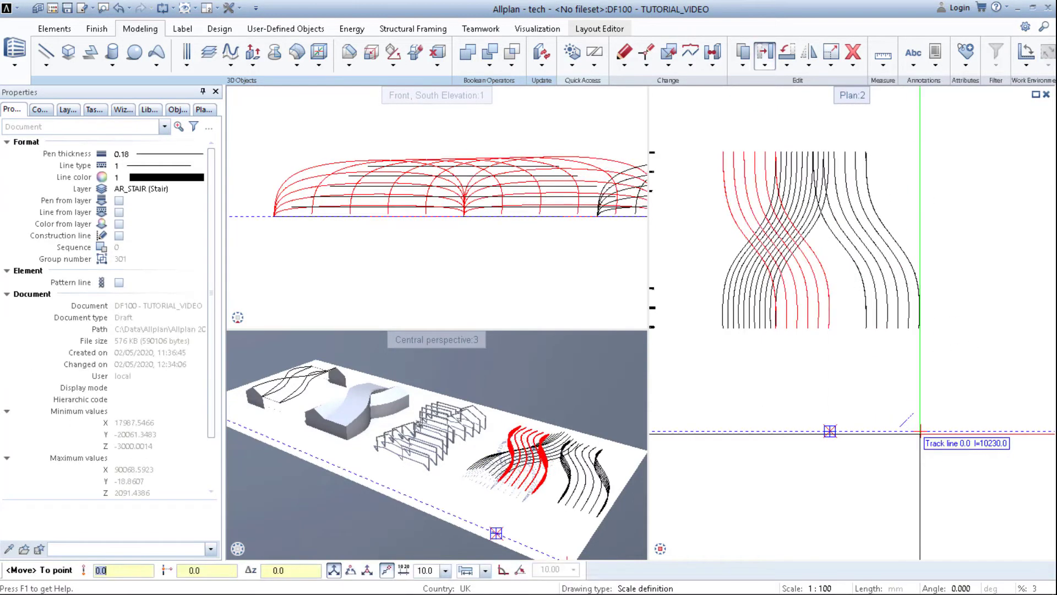
{"action": "type", "text": "2000"}
{"action": "key", "text": "Return"}
{"action": "key", "text": "Escape"}
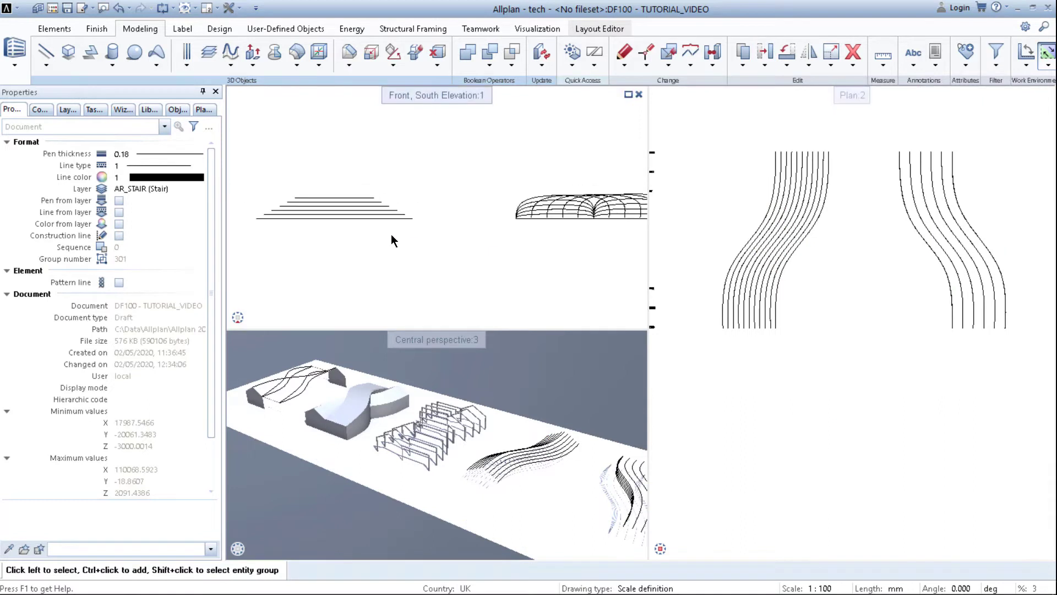
{"action": "scroll", "coordinate": [366, 212], "scroll_direction": "up", "scroll_amount": 2}
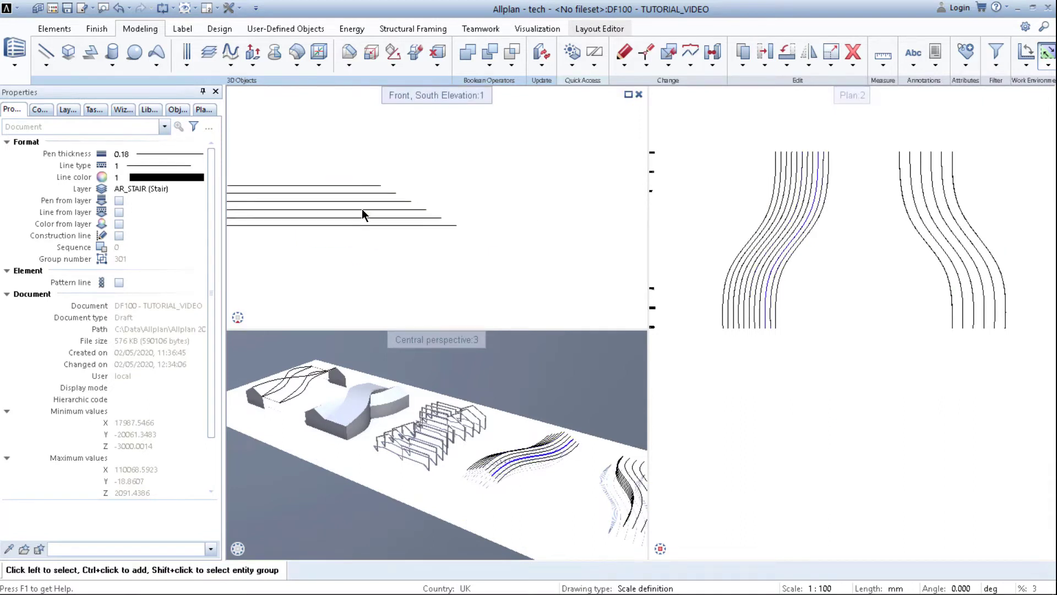
{"action": "left_click", "coordinate": [89, 53]}
{"action": "scroll", "coordinate": [427, 244], "scroll_direction": "up", "scroll_amount": 2}
{"action": "left_click", "coordinate": [466, 219]}
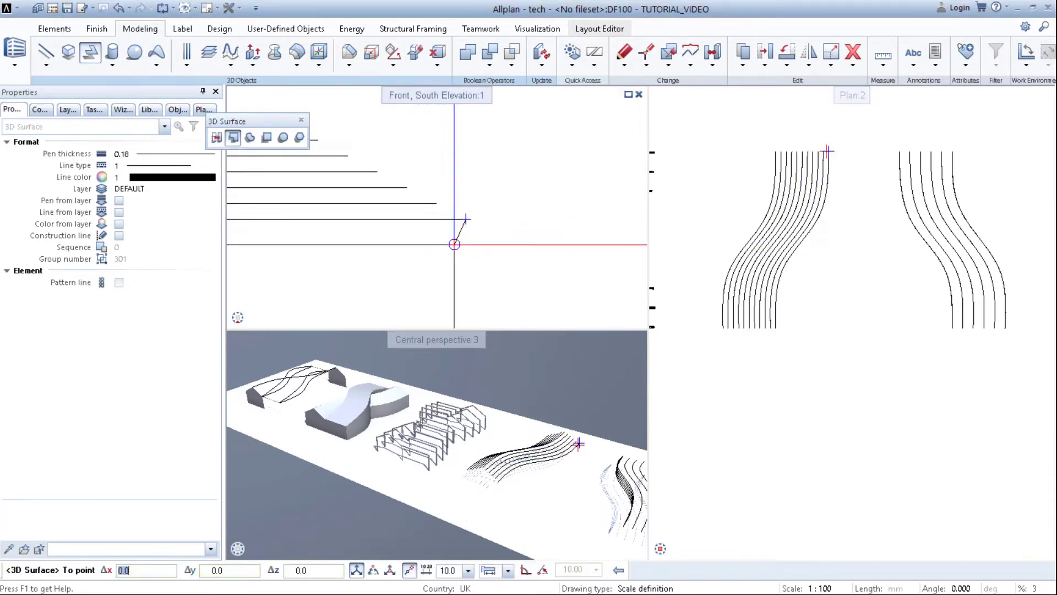
{"action": "key", "text": "Escape"}
{"action": "left_click", "coordinate": [72, 57]}
{"action": "key", "text": "Escape"}
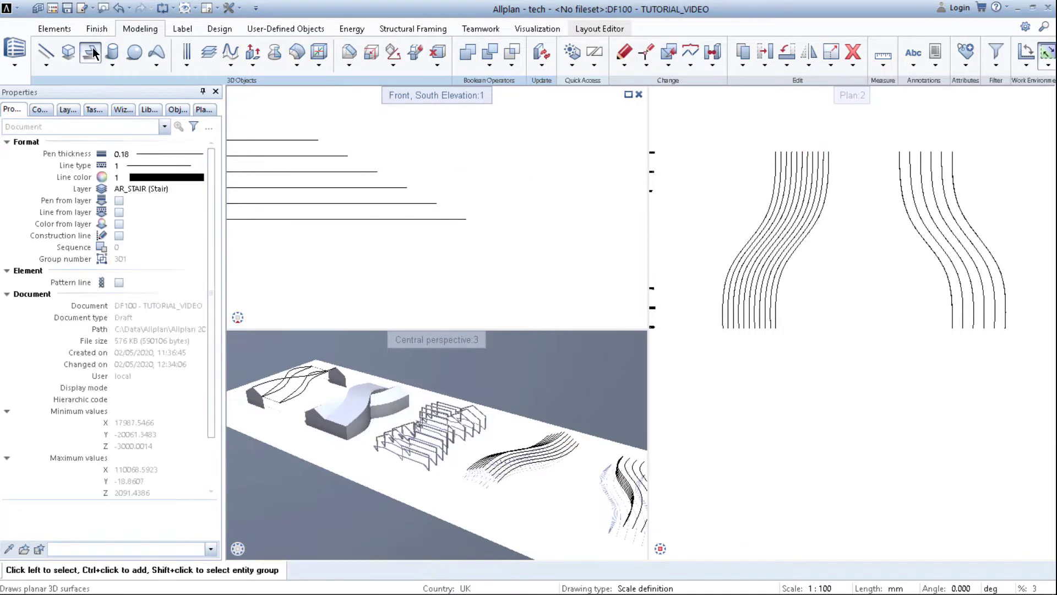
Step: In south elevation, draw a square 3D surface 150 mm wide below the end of the lowest gable-profile curve
{"action": "left_click", "coordinate": [91, 53]}
{"action": "left_click", "coordinate": [266, 138]}
{"action": "scroll", "coordinate": [460, 212], "scroll_direction": "up", "scroll_amount": 2}
{"action": "left_click", "coordinate": [469, 224]}
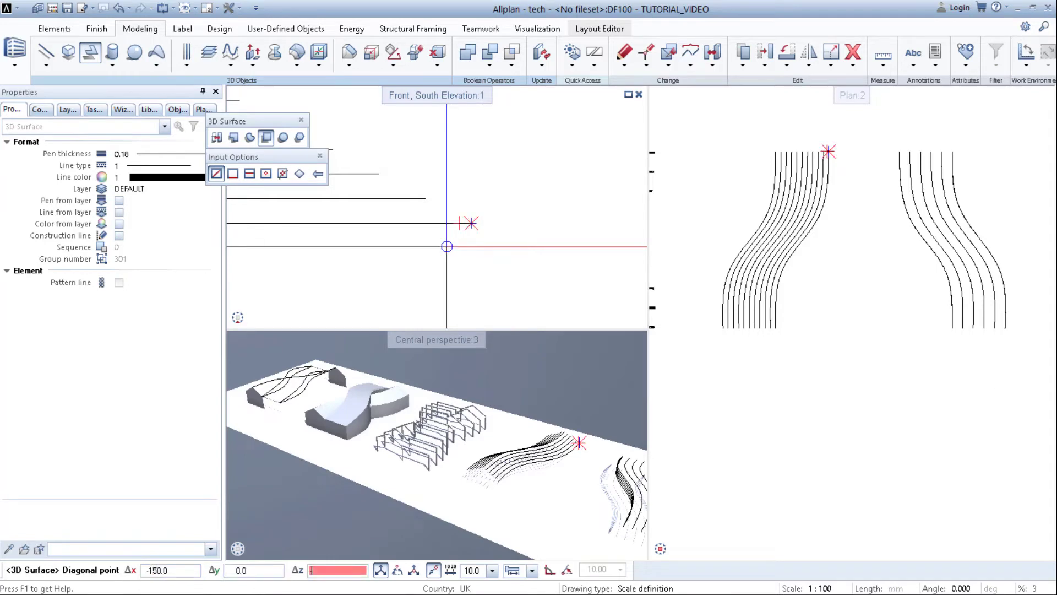
{"action": "key", "text": "Return"}
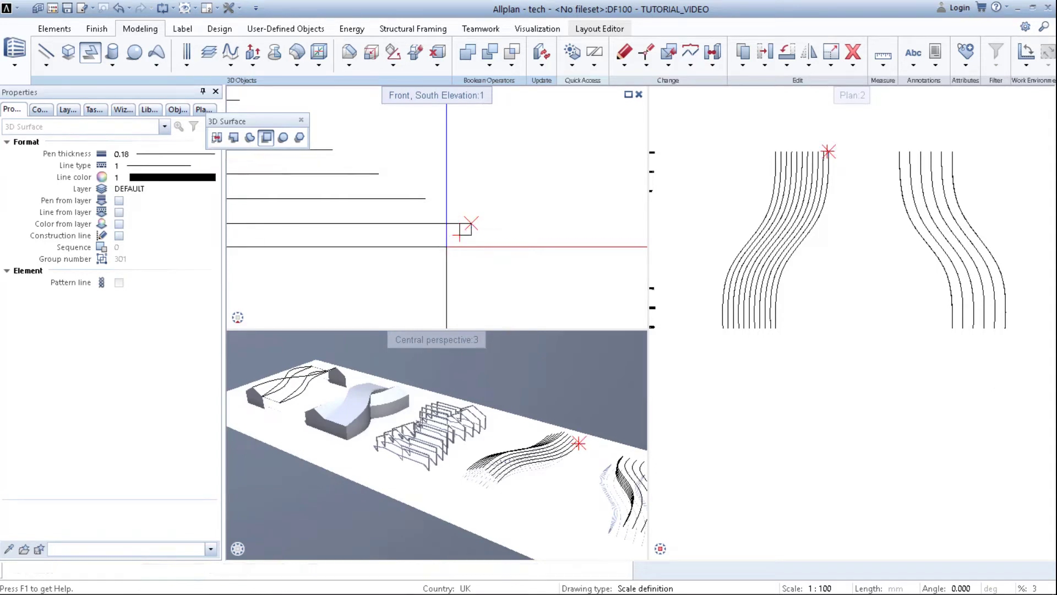
{"action": "key", "text": "Escape"}
Step: Select the square surface and move it to the south end of the lowest gable-profile curve
{"action": "left_click_drag", "start_coordinate": [804, 123], "coordinate": [858, 162]}
{"action": "key", "text": "ctrl+m"}
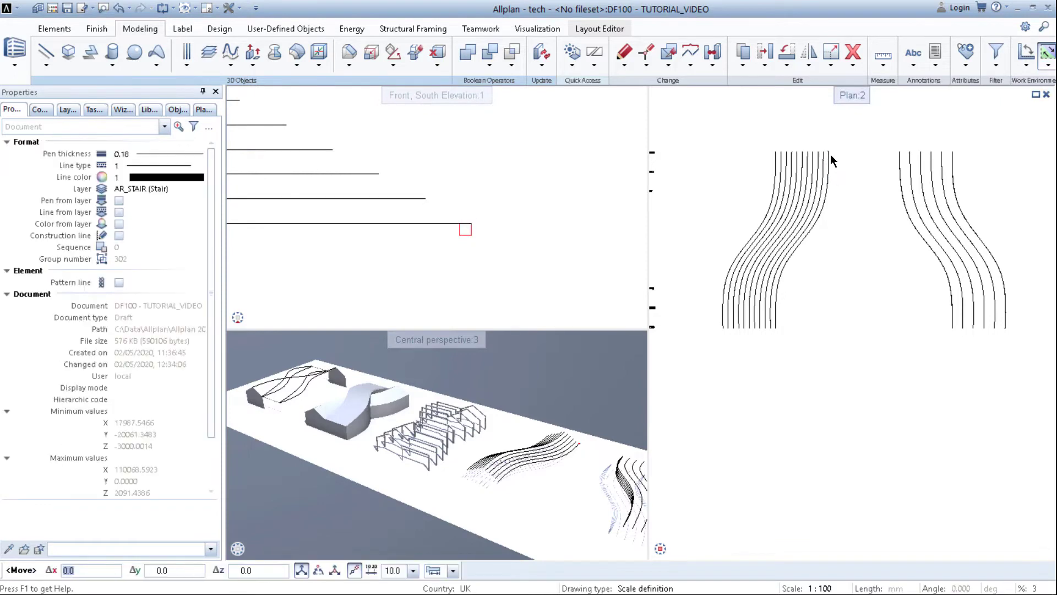
{"action": "scroll", "coordinate": [830, 153], "scroll_direction": "up", "scroll_amount": 5}
{"action": "scroll", "coordinate": [436, 209], "scroll_direction": "down", "scroll_amount": 4}
{"action": "left_click", "coordinate": [274, 301]}
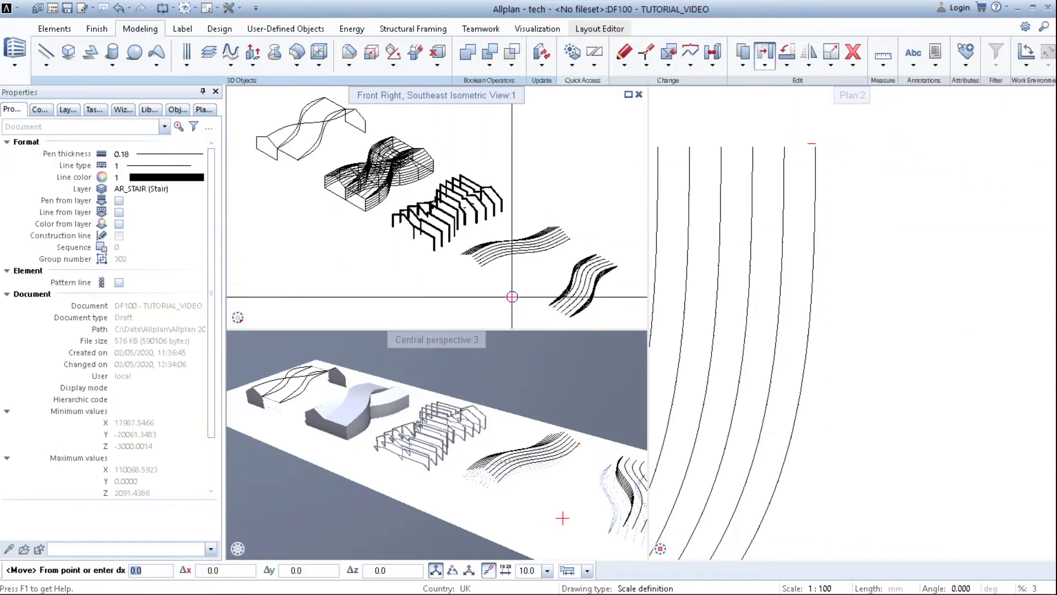
{"action": "scroll", "coordinate": [569, 240], "scroll_direction": "up", "scroll_amount": 7}
{"action": "left_click", "coordinate": [556, 211]}
{"action": "scroll", "coordinate": [555, 211], "scroll_direction": "down", "scroll_amount": 6}
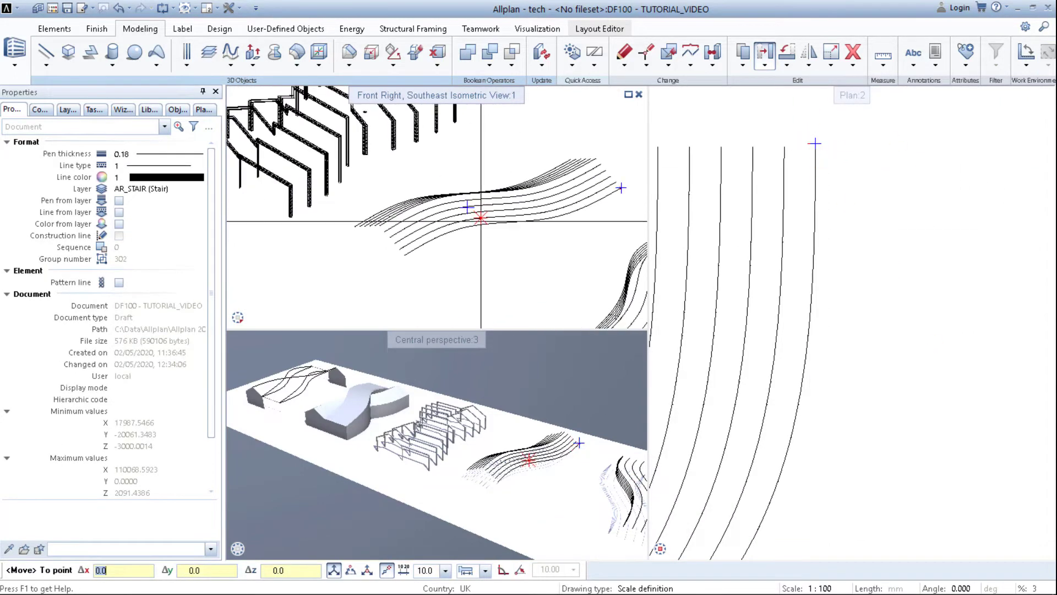
{"action": "scroll", "coordinate": [417, 257], "scroll_direction": "up", "scroll_amount": 5}
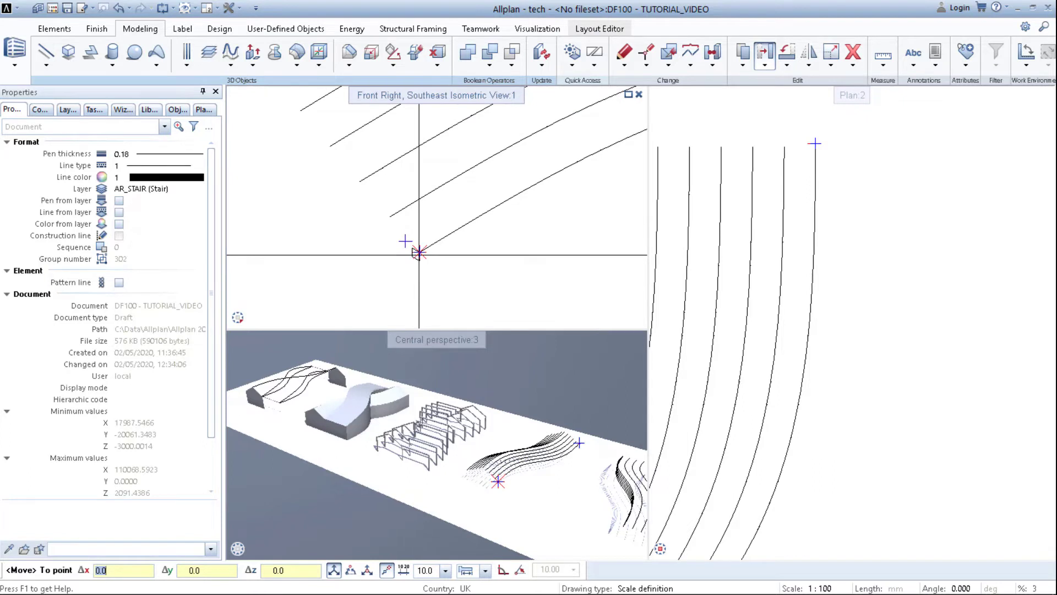
{"action": "left_click", "coordinate": [412, 258]}
Step: Correct the square surface's position by moving it so that its upper corner meets the south end of the curve
{"action": "key", "text": "ctrl+m"}
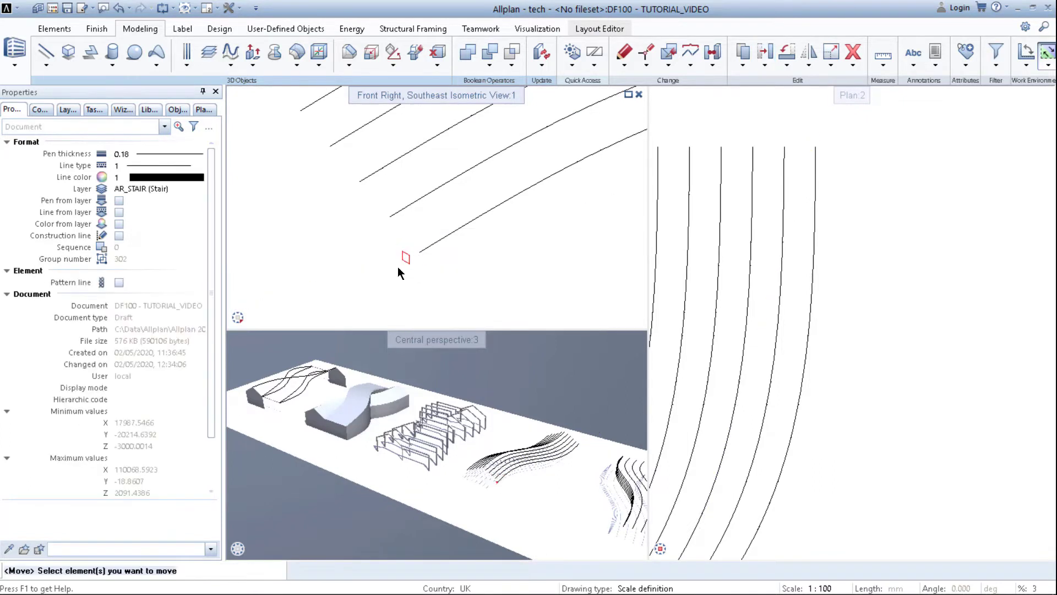
{"action": "scroll", "coordinate": [400, 263], "scroll_direction": "up", "scroll_amount": 2}
{"action": "left_click", "coordinate": [404, 256]}
{"action": "left_click", "coordinate": [432, 244]}
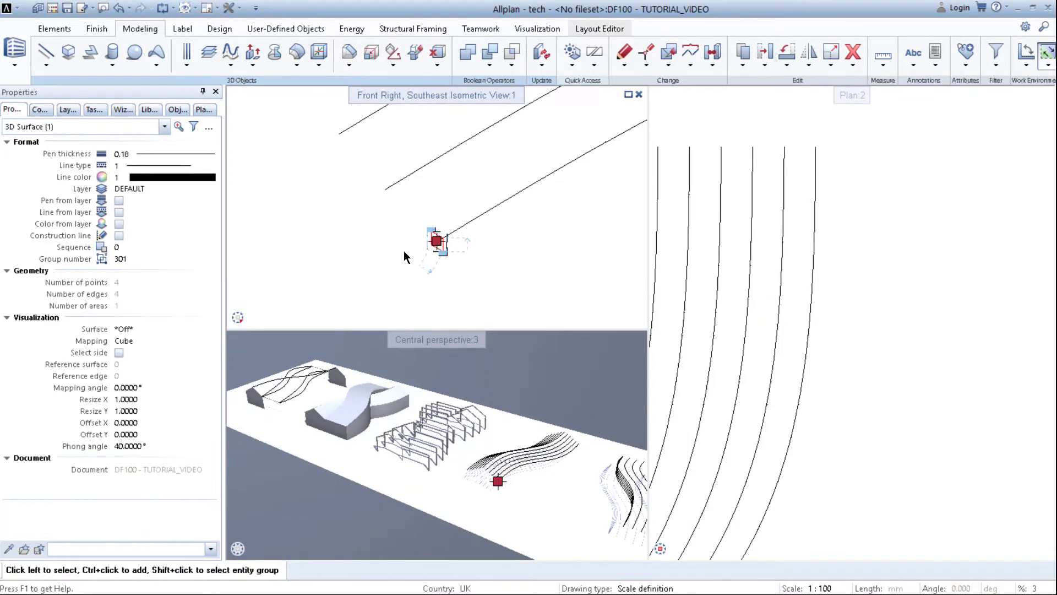
{"action": "middle_click_drag", "start_coordinate": [431, 279], "coordinate": [444, 290]}
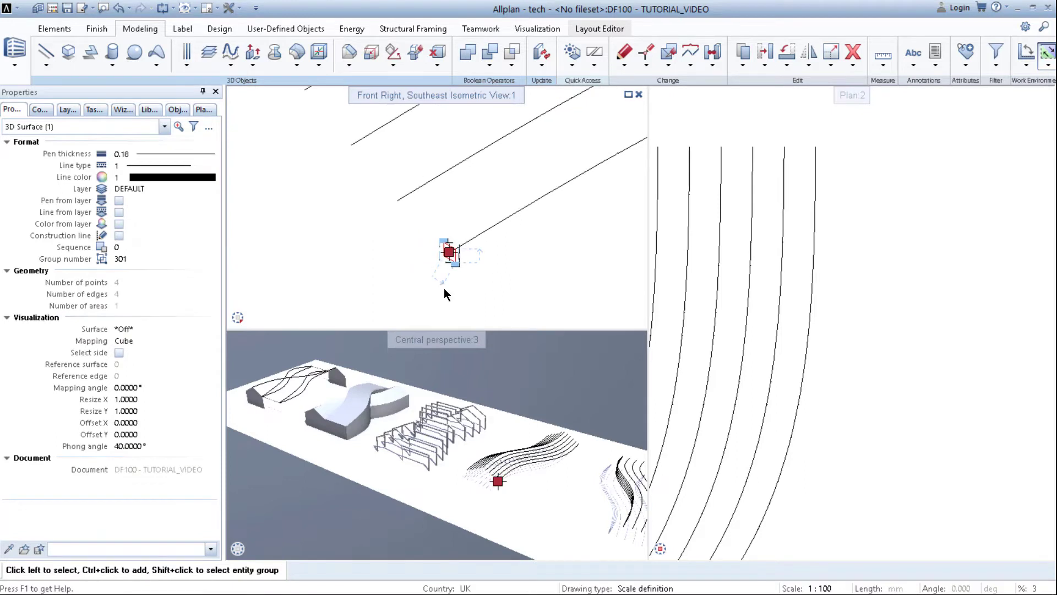
{"action": "key", "text": "ctrl+m"}
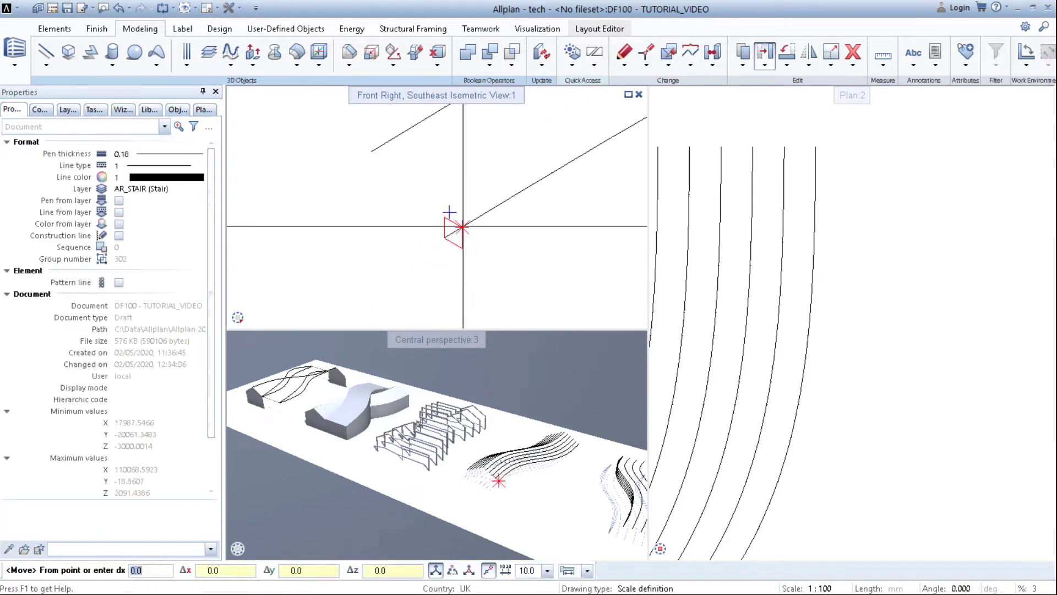
{"action": "left_click", "coordinate": [450, 235]}
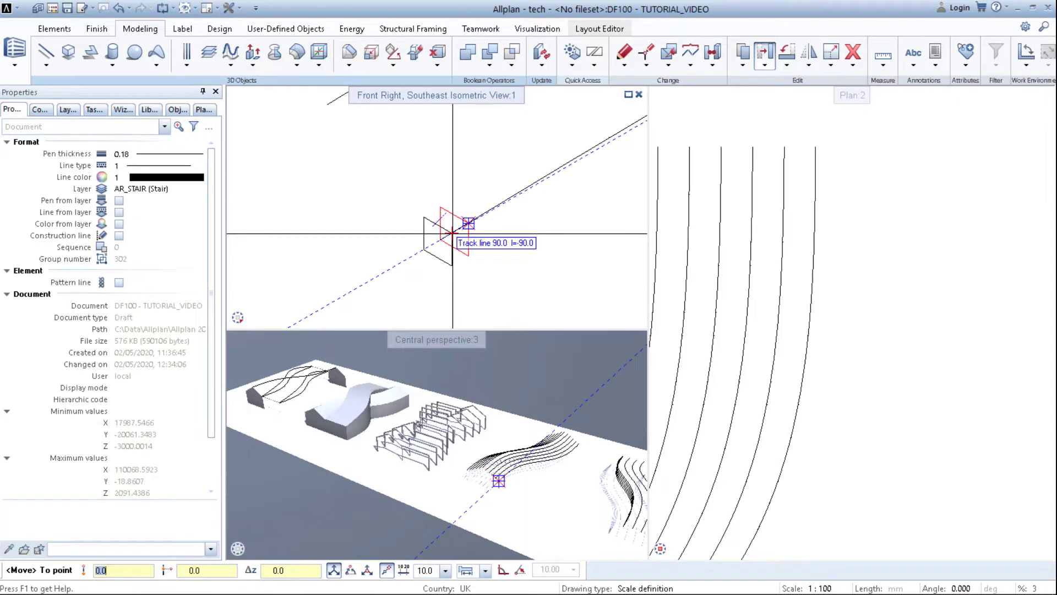
{"action": "left_click", "coordinate": [452, 234]}
{"action": "scroll", "coordinate": [467, 281], "scroll_direction": "down", "scroll_amount": 1}
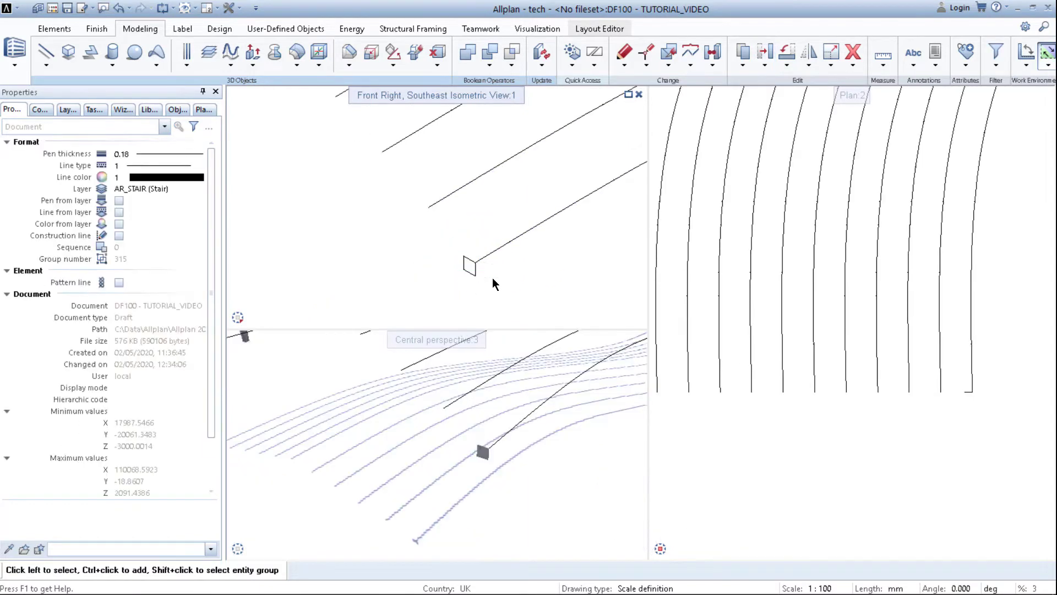
Step: Copy the square surface by its upper corner to the south end of the next gable-profile curve
{"action": "key", "text": "c"}
{"action": "left_click_drag", "start_coordinate": [443, 238], "coordinate": [502, 293]}
{"action": "left_click", "coordinate": [476, 262]}
{"action": "left_click", "coordinate": [428, 208]}
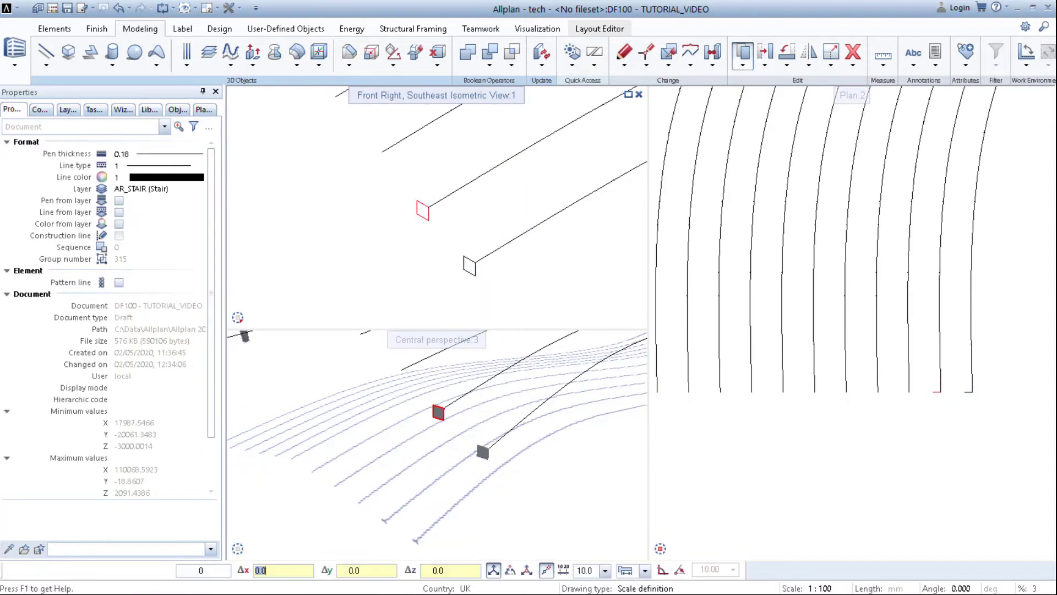
Step: Copy the square surface to the south ends of the next three gable-profile curves and place a fourth copy below the middle curve's end
{"action": "left_click", "coordinate": [382, 151]}
{"action": "middle_click_drag", "start_coordinate": [396, 163], "coordinate": [472, 274]}
{"action": "left_click", "coordinate": [412, 208]}
{"action": "left_click", "coordinate": [364, 153]}
{"action": "middle_click_drag", "start_coordinate": [366, 156], "coordinate": [431, 256]}
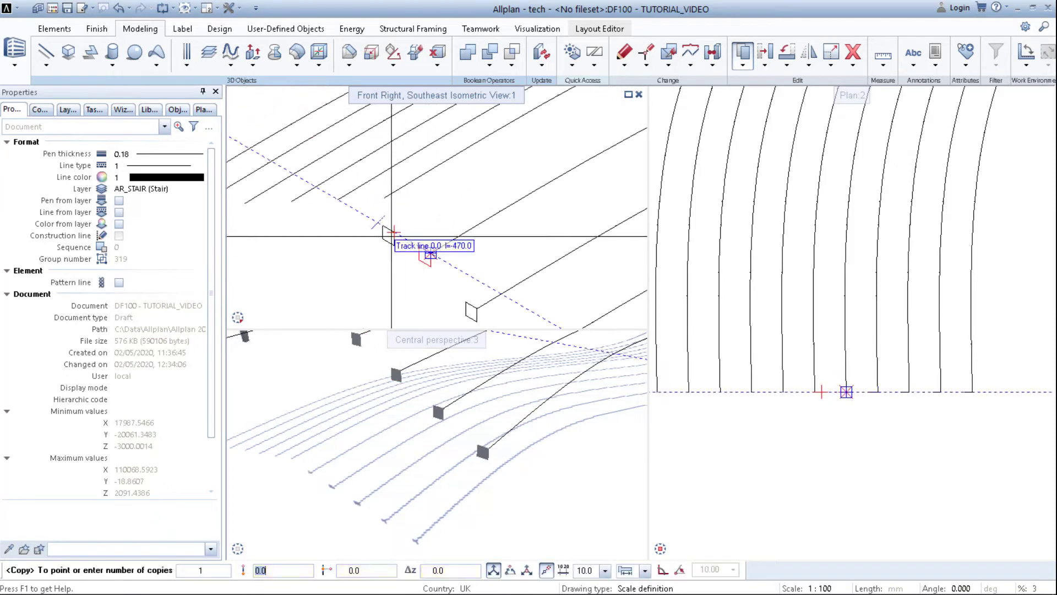
{"action": "left_click", "coordinate": [394, 232]}
{"action": "key", "text": "Escape"}
Step: Move the last copied square so that the middle of its upper edge meets the south end of the middle curve
{"action": "left_click_drag", "start_coordinate": [368, 217], "coordinate": [403, 251]}
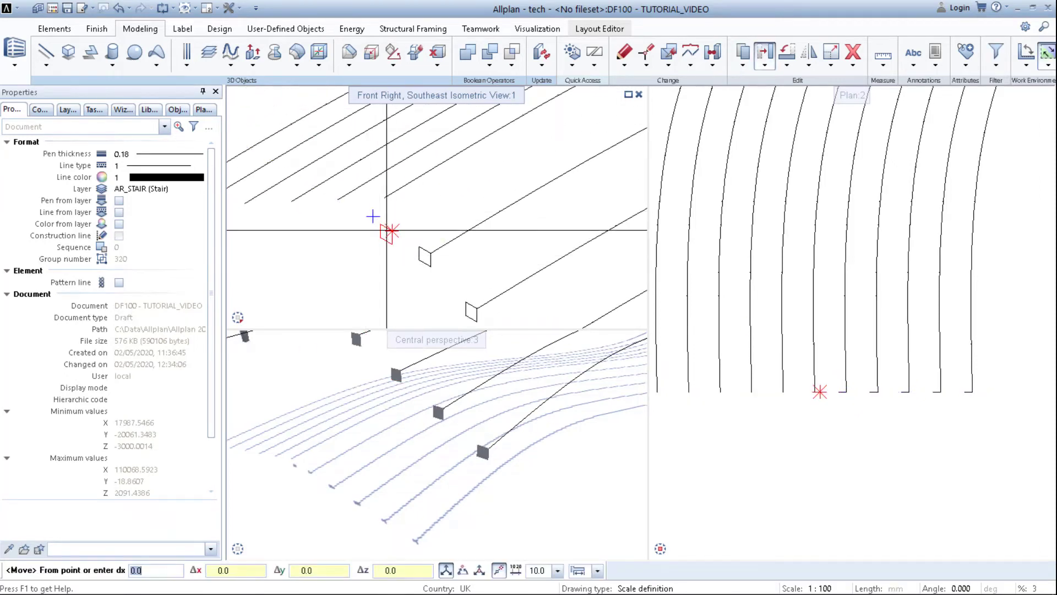
{"action": "left_click", "coordinate": [387, 227]}
{"action": "left_click", "coordinate": [384, 198]}
Step: Copy the square surface by its other upper corner to the south ends of the remaining five gable-profile curves
{"action": "middle_click_drag", "start_coordinate": [387, 213], "coordinate": [442, 225]}
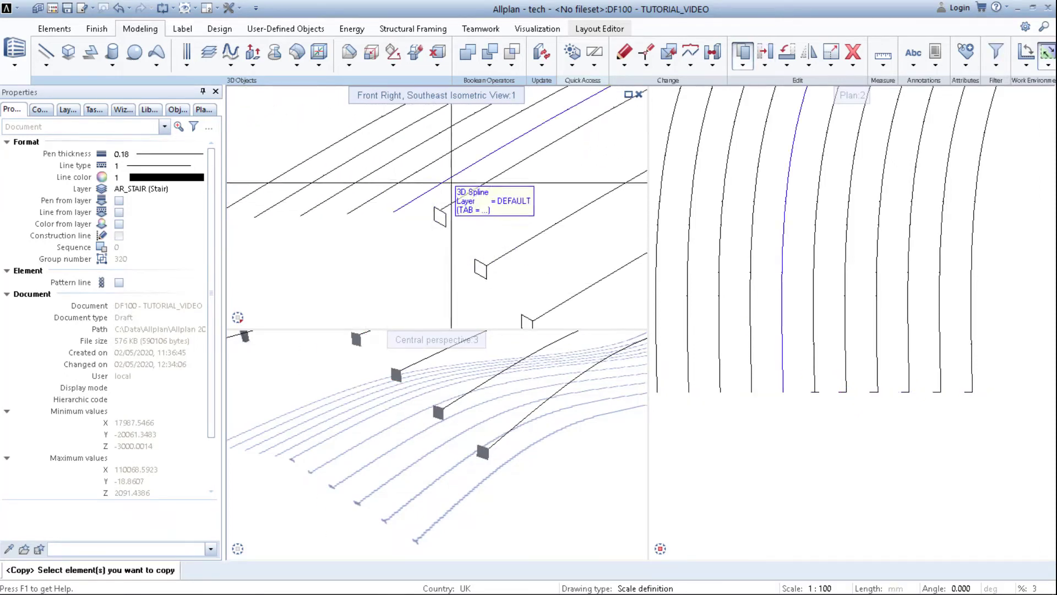
{"action": "left_click_drag", "start_coordinate": [453, 249], "coordinate": [453, 249]}
{"action": "left_click", "coordinate": [435, 206]}
{"action": "left_click", "coordinate": [394, 212]}
{"action": "left_click", "coordinate": [347, 214]}
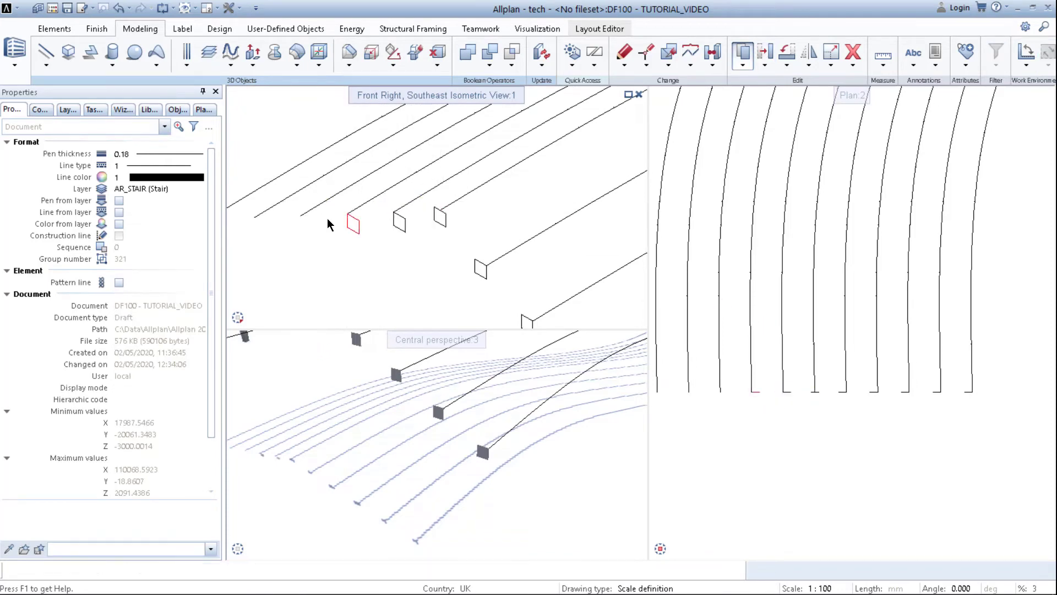
{"action": "left_click", "coordinate": [301, 216]}
{"action": "left_click", "coordinate": [256, 218]}
{"action": "middle_click_drag", "start_coordinate": [261, 221], "coordinate": [406, 237]}
{"action": "left_click", "coordinate": [354, 235]}
{"action": "key", "text": "Escape"}
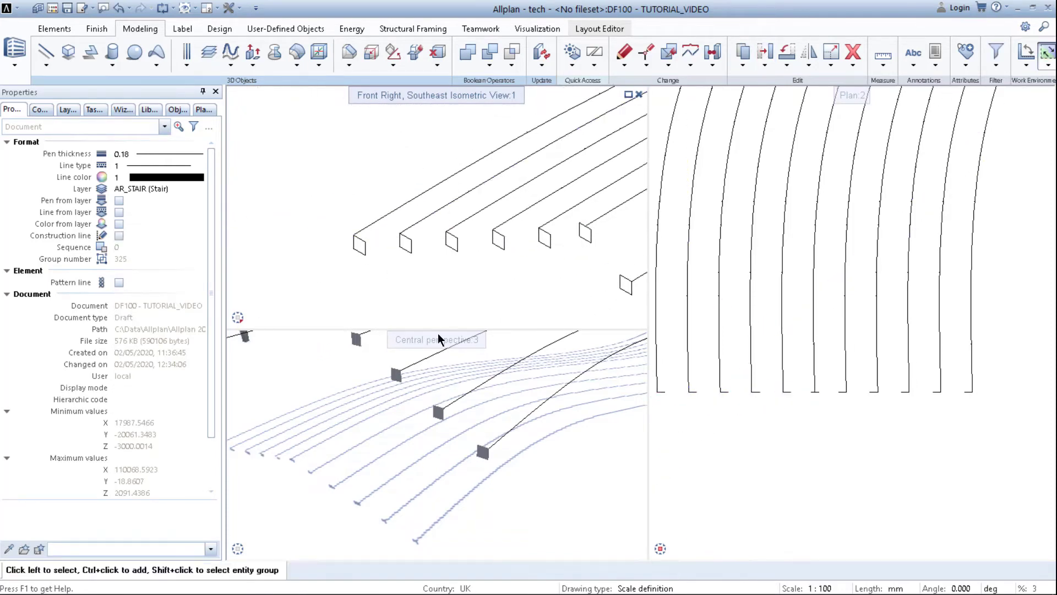
Step: Extrude the square profile at the outermost gable-profile curve along that curve with Extrude Along Path, using zero interior profiles and a closed volume
{"action": "scroll", "coordinate": [435, 393], "scroll_direction": "down", "scroll_amount": 6}
{"action": "left_click_drag", "start_coordinate": [435, 396], "coordinate": [475, 401]}
{"action": "scroll", "coordinate": [478, 405], "scroll_direction": "up", "scroll_amount": 8}
{"action": "scroll", "coordinate": [543, 270], "scroll_direction": "down", "scroll_amount": 2}
{"action": "middle_click_drag", "start_coordinate": [633, 291], "coordinate": [486, 206]}
{"action": "left_click", "coordinate": [271, 94]}
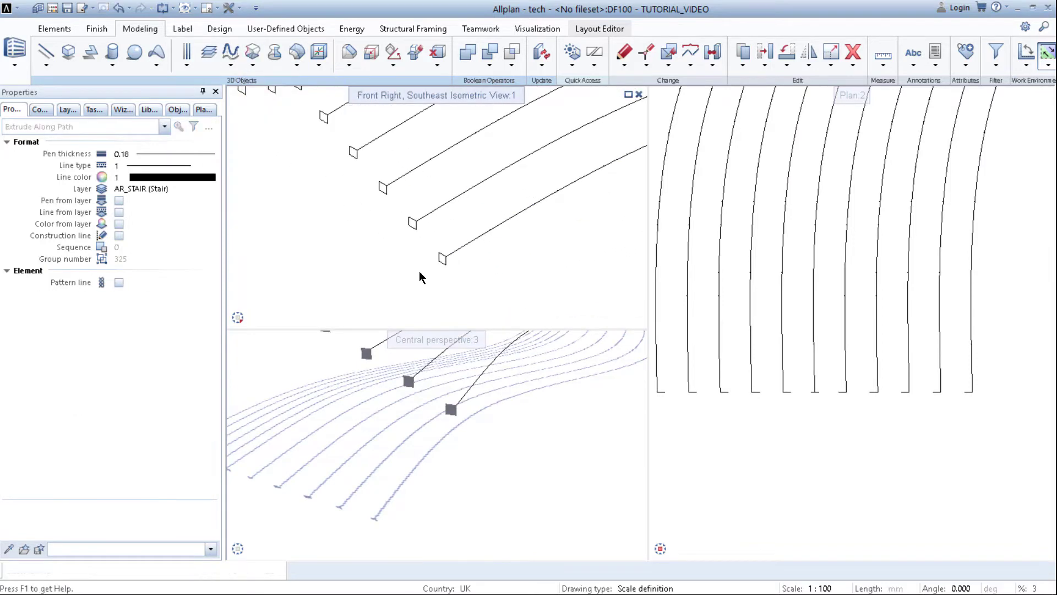
{"action": "left_click_drag", "start_coordinate": [425, 240], "coordinate": [465, 281]}
{"action": "left_click", "coordinate": [474, 239]}
{"action": "scroll", "coordinate": [541, 274], "scroll_direction": "down", "scroll_amount": 4}
{"action": "middle_click_drag", "start_coordinate": [541, 274], "coordinate": [238, 258]}
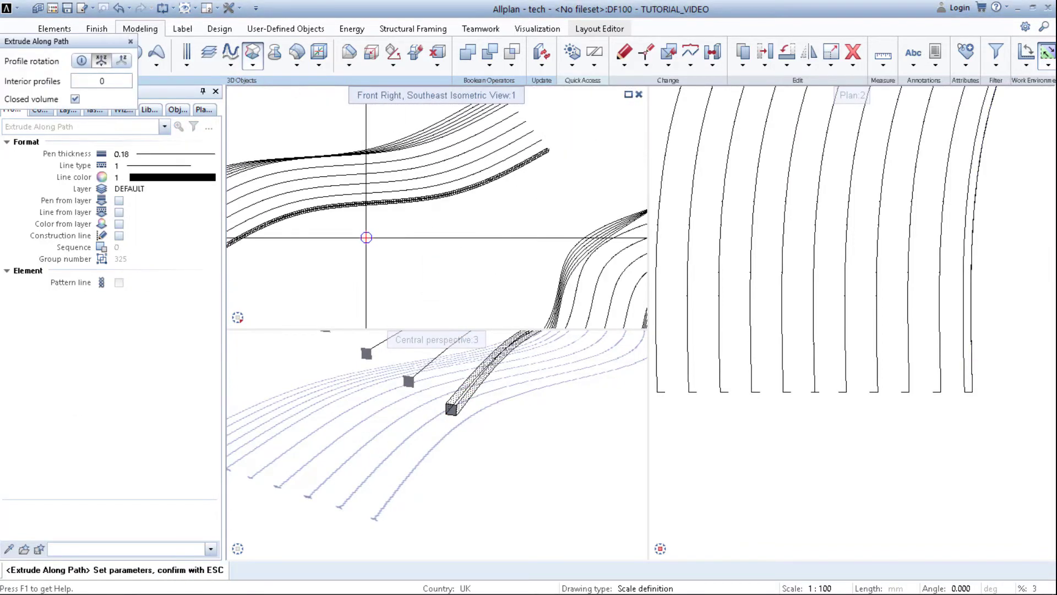
{"action": "middle_click_drag", "start_coordinate": [366, 236], "coordinate": [453, 224]}
{"action": "scroll", "coordinate": [453, 224], "scroll_direction": "down", "scroll_amount": 2}
{"action": "key", "text": "Escape"}
Step: Extrude the second square profile along its adjoining curve with Extrude Along Path
{"action": "scroll", "coordinate": [545, 411], "scroll_direction": "down", "scroll_amount": 6}
{"action": "left_click_drag", "start_coordinate": [545, 411], "coordinate": [429, 475], "text": "ctrl"}
{"action": "scroll", "coordinate": [318, 237], "scroll_direction": "up", "scroll_amount": 6}
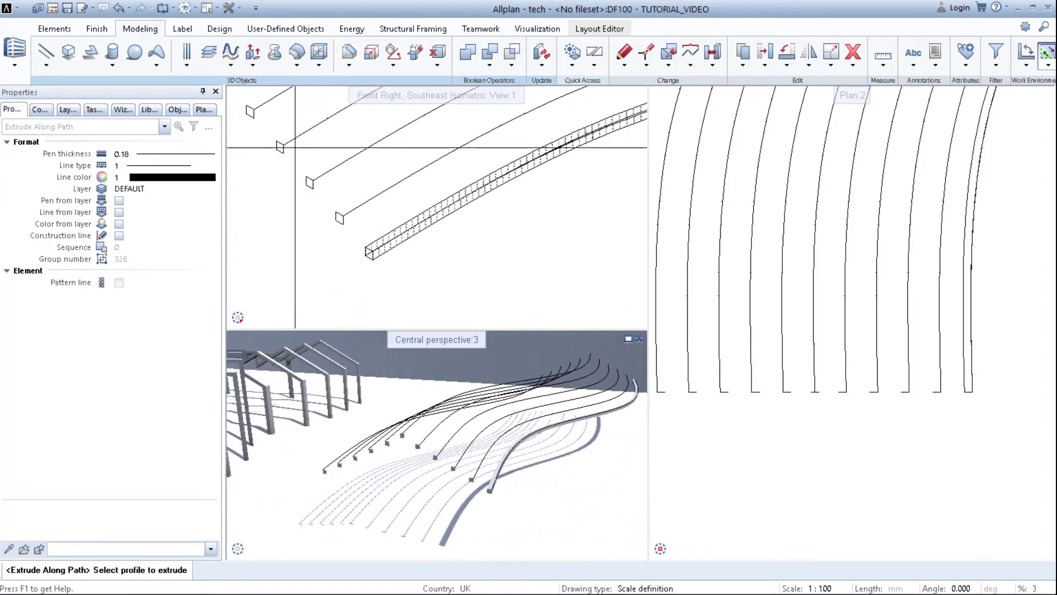
{"action": "left_click", "coordinate": [248, 69]}
{"action": "left_click", "coordinate": [270, 94]}
{"action": "left_click", "coordinate": [357, 204]}
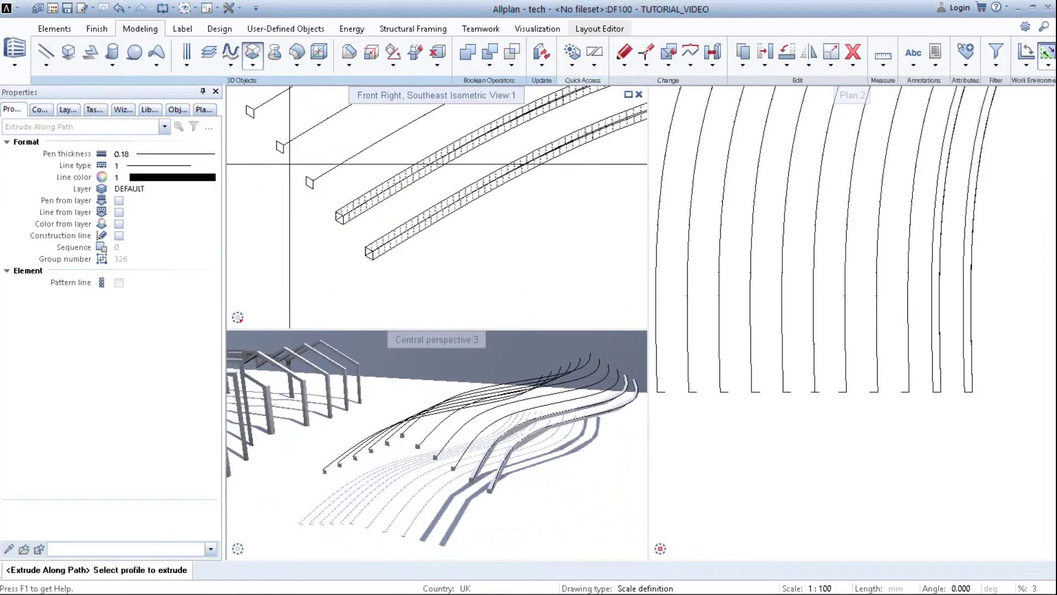
{"action": "left_click", "coordinate": [340, 217]}
Step: Extrude the third, fourth and fifth square profiles along their respective curves
{"action": "left_click", "coordinate": [249, 67]}
{"action": "left_click", "coordinate": [270, 94]}
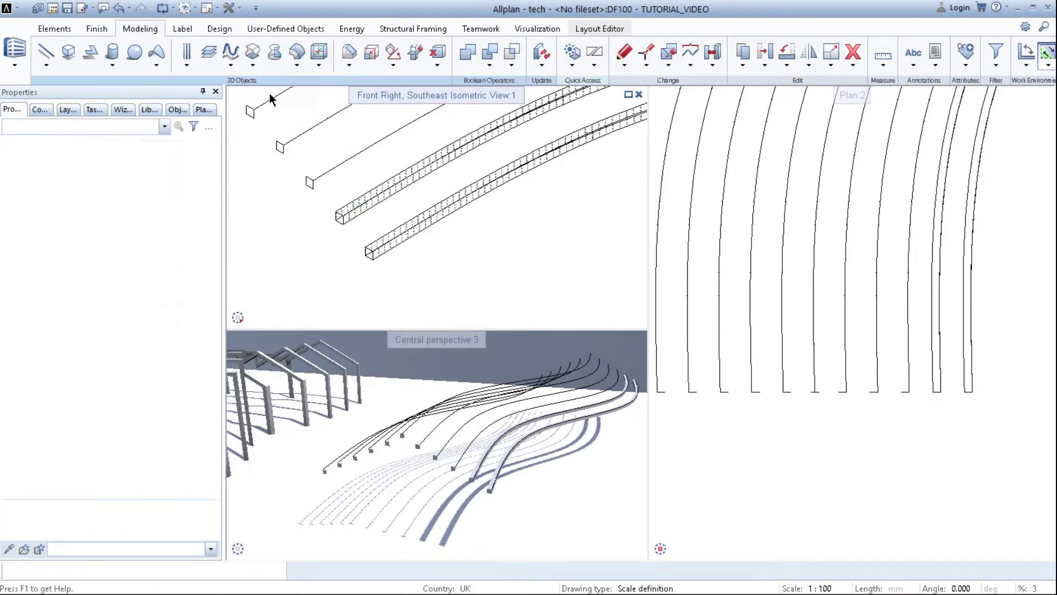
{"action": "left_click", "coordinate": [325, 173]}
{"action": "middle_click_drag", "start_coordinate": [325, 173], "coordinate": [394, 234]}
{"action": "left_click_drag", "start_coordinate": [331, 187], "coordinate": [358, 222]}
{"action": "left_click", "coordinate": [363, 201]}
{"action": "left_click", "coordinate": [336, 167]}
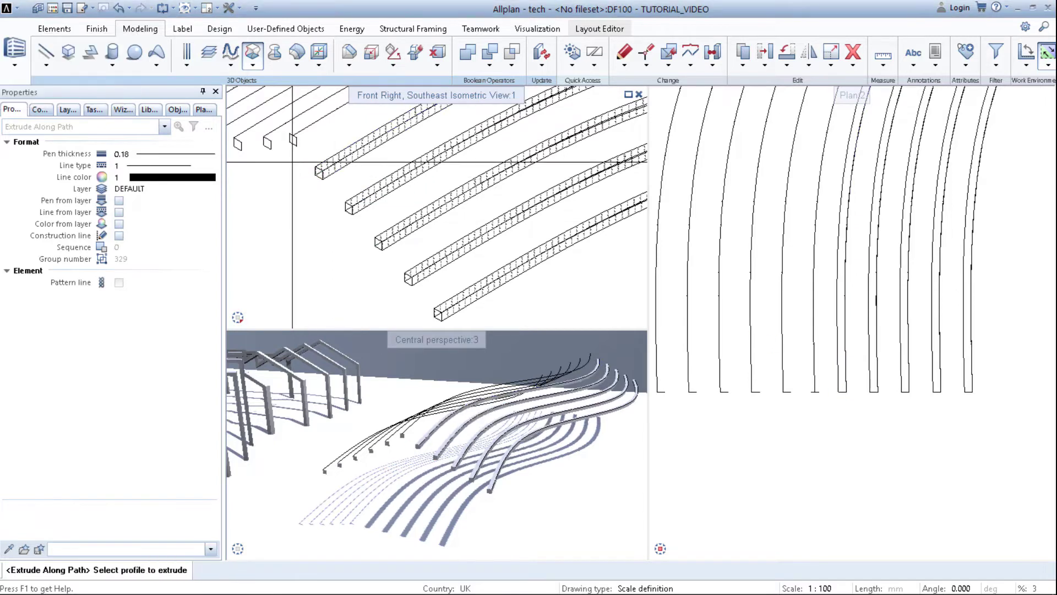
Step: Extrude the next four square profiles, starting with the middle one, along their respective curves
{"action": "mouse_move", "coordinate": [337, 167]}
{"action": "middle_mouse_down"}
{"action": "mouse_move", "coordinate": [335, 184]}
{"action": "mouse_move", "coordinate": [328, 176]}
{"action": "middle_mouse_up"}
{"action": "left_click", "coordinate": [342, 164]}
{"action": "left_click", "coordinate": [316, 165]}
{"action": "left_click_drag", "start_coordinate": [335, 176], "coordinate": [330, 212]}
{"action": "left_click", "coordinate": [354, 179]}
{"action": "key", "text": "Escape"}
{"action": "left_click", "coordinate": [318, 186]}
{"action": "key", "text": "Escape"}
Step: Extrude the last two square profiles along their curves and finish Extrude Along Path
{"action": "left_click_drag", "start_coordinate": [275, 181], "coordinate": [301, 212]}
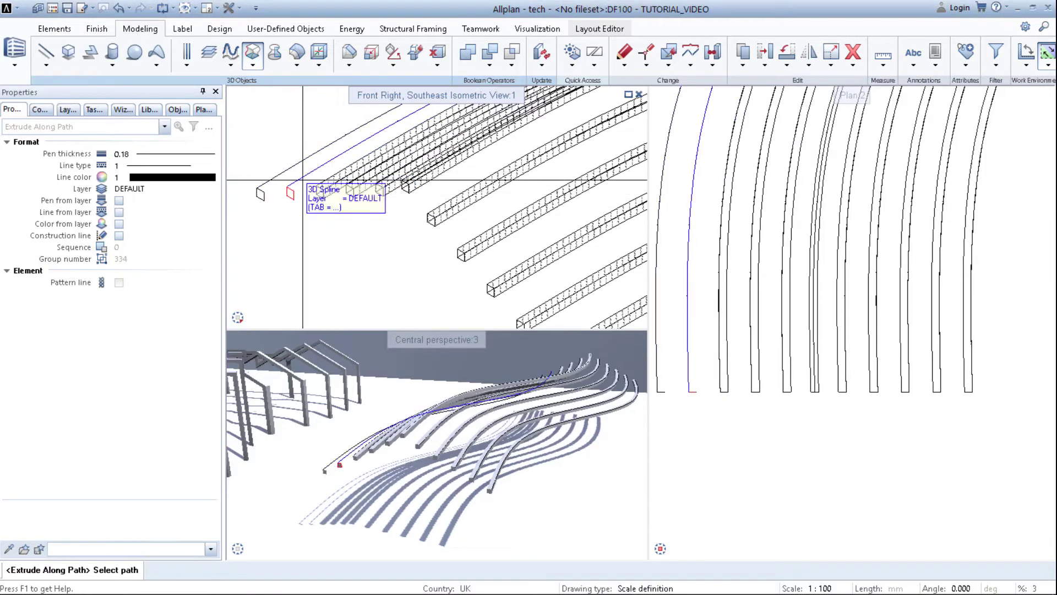
{"action": "left_click", "coordinate": [301, 182]}
{"action": "key", "text": "Escape"}
{"action": "left_click_drag", "start_coordinate": [245, 185], "coordinate": [275, 212]}
{"action": "left_click", "coordinate": [272, 181]}
{"action": "key", "text": "Escape"}
{"action": "scroll", "coordinate": [278, 206], "scroll_direction": "down", "scroll_amount": 3}
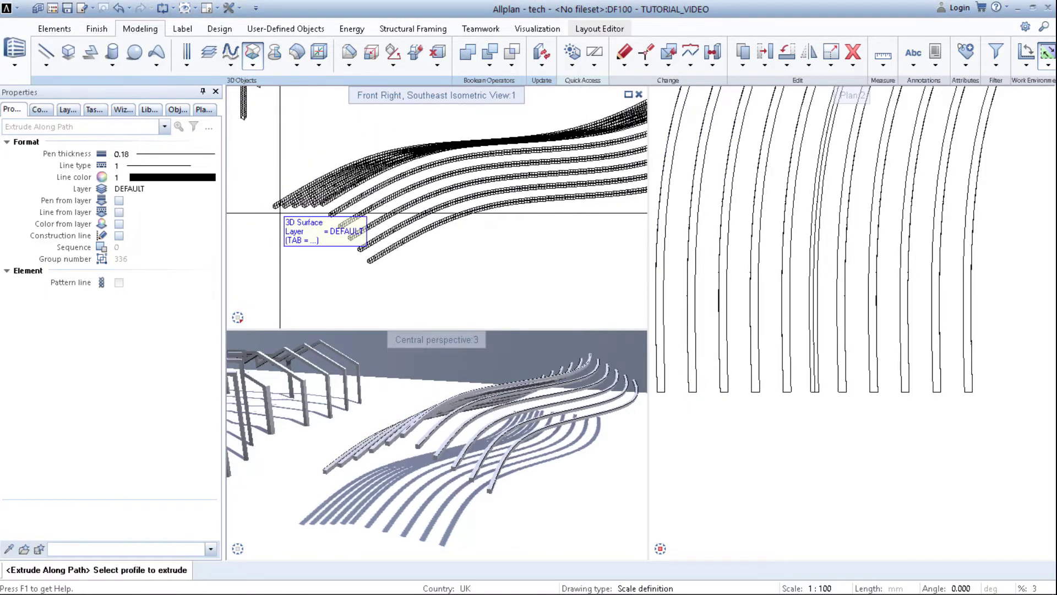
{"action": "key", "text": "Escape"}
Step: Select all eleven extruded beams in plan and move them 40000 mm in the X direction, away from their curves
{"action": "scroll", "coordinate": [829, 337], "scroll_direction": "down", "scroll_amount": 2}
{"action": "left_click", "coordinate": [723, 348]}
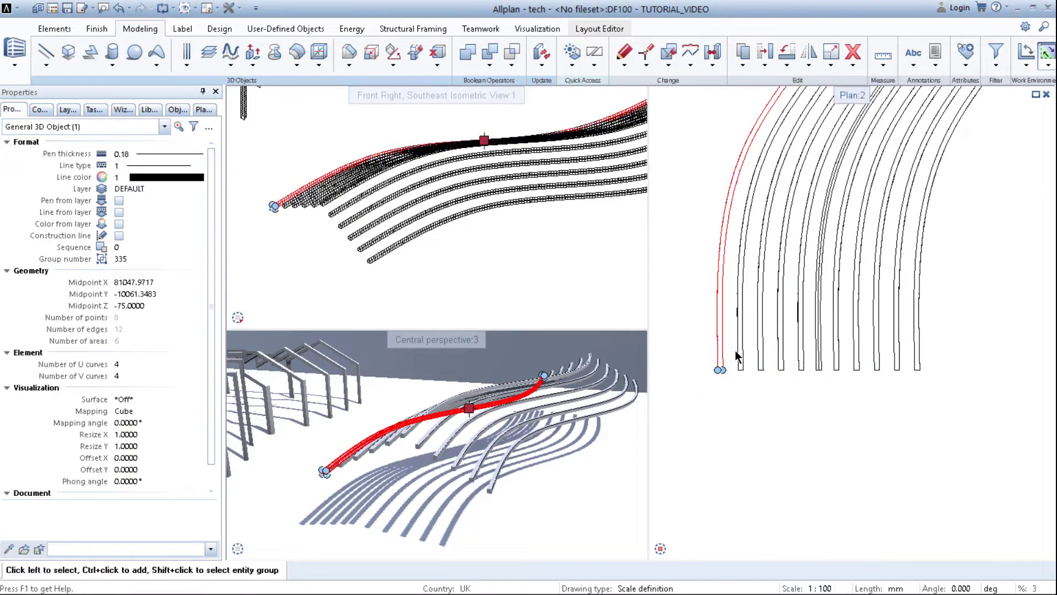
{"action": "left_click", "coordinate": [741, 350], "text": "ctrl"}
{"action": "left_click", "coordinate": [762, 353], "text": "ctrl"}
{"action": "left_click", "coordinate": [780, 355], "text": "ctrl"}
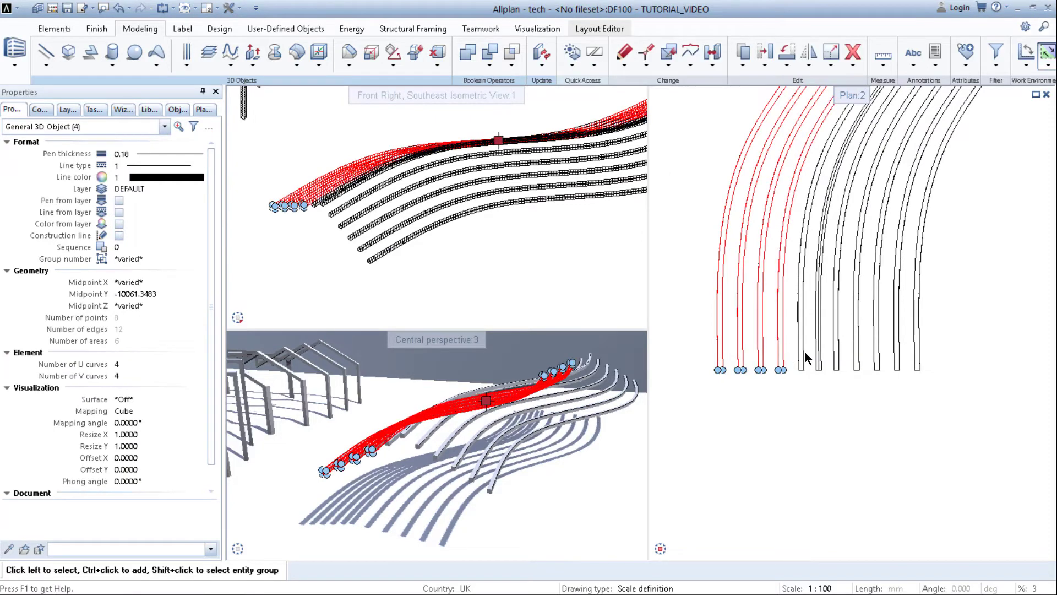
{"action": "left_click", "coordinate": [801, 359], "text": "ctrl"}
{"action": "left_click", "coordinate": [820, 362], "text": "ctrl"}
{"action": "left_click", "coordinate": [857, 365], "text": "ctrl"}
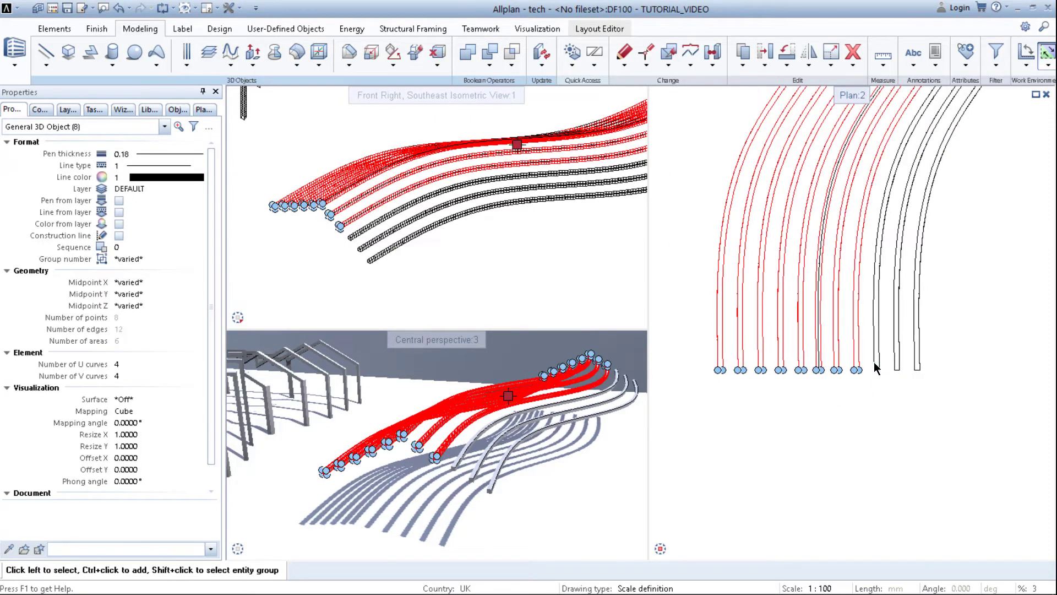
{"action": "left_click", "coordinate": [878, 365], "text": "ctrl"}
{"action": "left_click", "coordinate": [897, 367], "text": "ctrl"}
{"action": "left_click", "coordinate": [916, 368], "text": "ctrl"}
{"action": "scroll", "coordinate": [753, 350], "scroll_direction": "down", "scroll_amount": 3}
{"action": "key", "text": "m"}
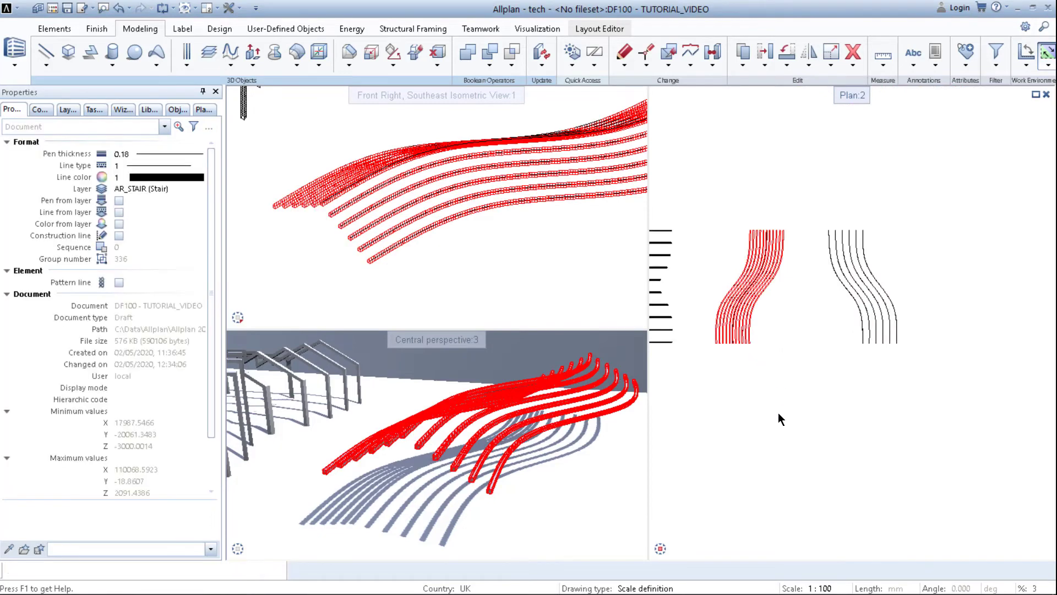
{"action": "left_click", "coordinate": [778, 413]}
{"action": "type", "text": "40000"}
{"action": "key", "text": "Return"}
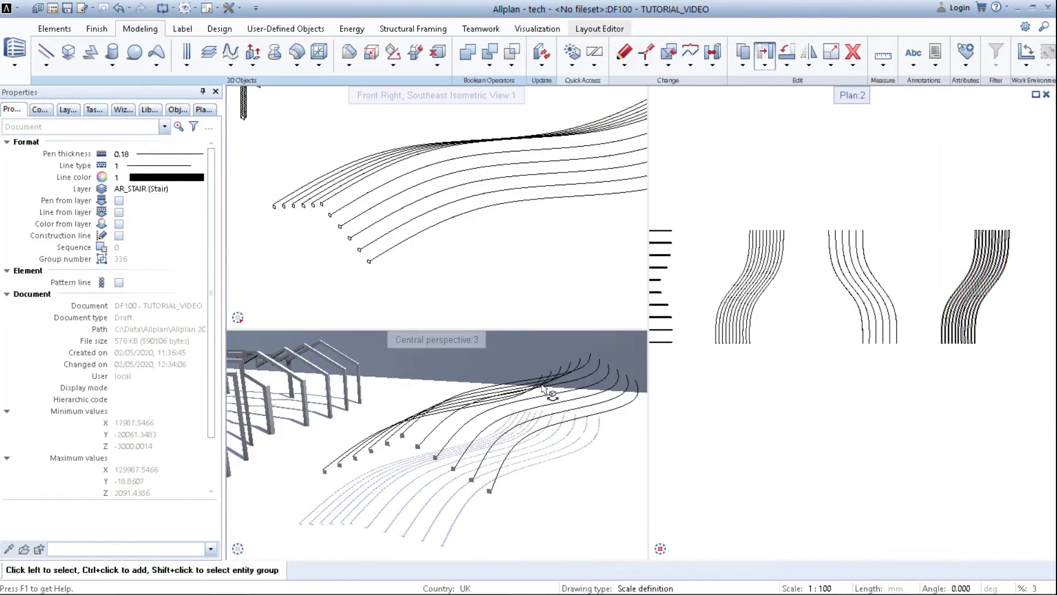
Step: Copy the outermost square profile by its upper corner to the converging south curve ends on the near side of the second curve set
{"action": "middle_click_drag", "start_coordinate": [550, 397], "coordinate": [555, 467], "text": "shift"}
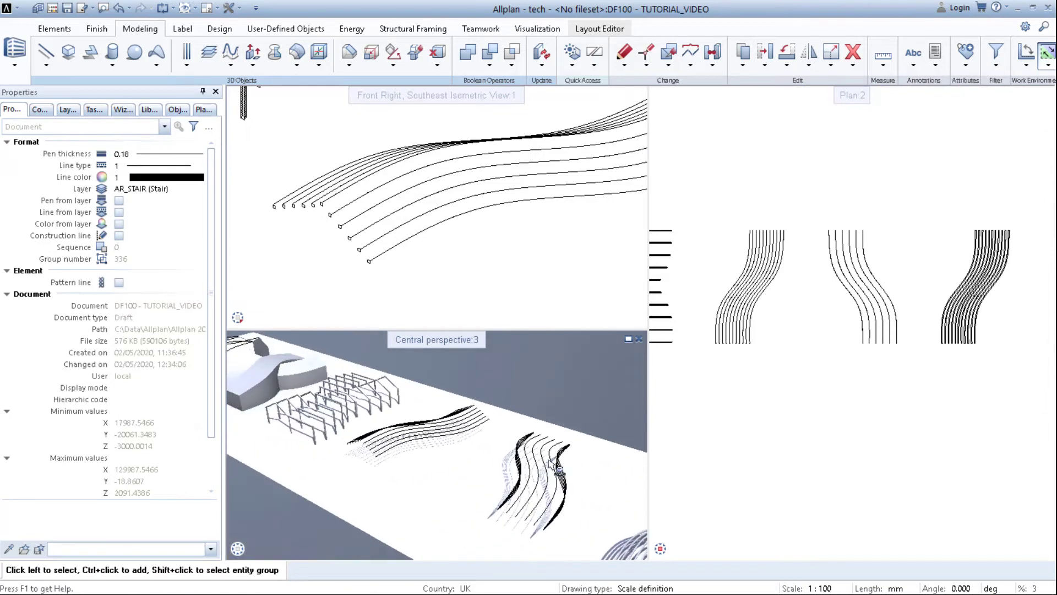
{"action": "scroll", "coordinate": [877, 332], "scroll_direction": "up", "scroll_amount": 4}
{"action": "scroll", "coordinate": [855, 288], "scroll_direction": "down", "scroll_amount": 5}
{"action": "scroll", "coordinate": [773, 305], "scroll_direction": "up", "scroll_amount": 4}
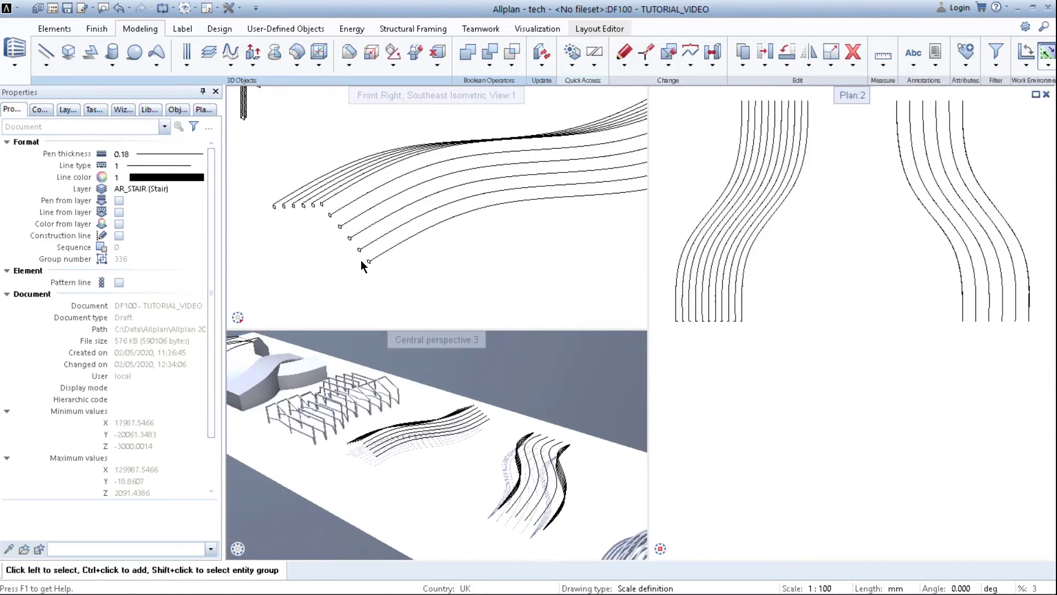
{"action": "scroll", "coordinate": [364, 261], "scroll_direction": "up", "scroll_amount": 8}
{"action": "left_click_drag", "start_coordinate": [369, 243], "coordinate": [438, 298]}
{"action": "key", "text": "c"}
{"action": "left_click", "coordinate": [401, 262]}
{"action": "scroll", "coordinate": [435, 243], "scroll_direction": "down", "scroll_amount": 8}
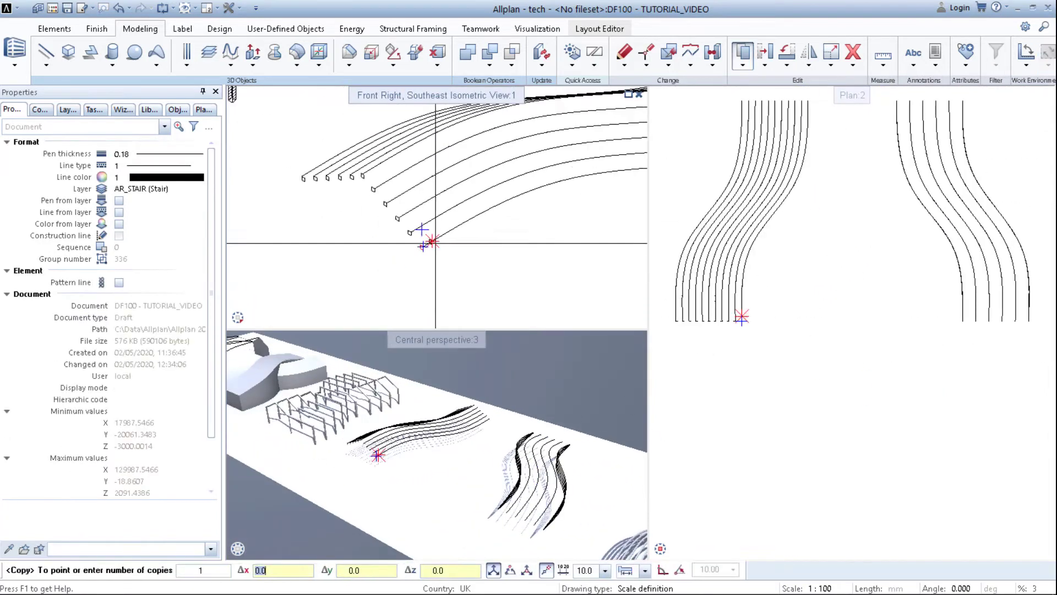
{"action": "scroll", "coordinate": [522, 298], "scroll_direction": "up", "scroll_amount": 2}
{"action": "scroll", "coordinate": [532, 309], "scroll_direction": "up", "scroll_amount": 5}
{"action": "scroll", "coordinate": [512, 231], "scroll_direction": "up", "scroll_amount": 4}
{"action": "left_click", "coordinate": [543, 196]}
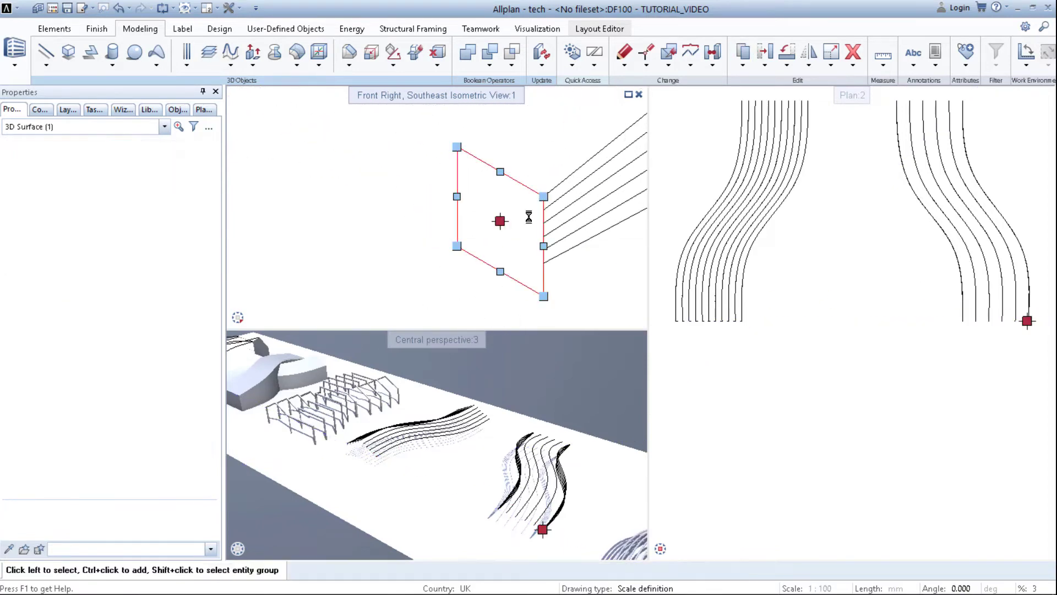
{"action": "key", "text": "Escape"}
Step: Copy the new square profile by the same upper corner to the next two curve ends of the second set
{"action": "key", "text": "c"}
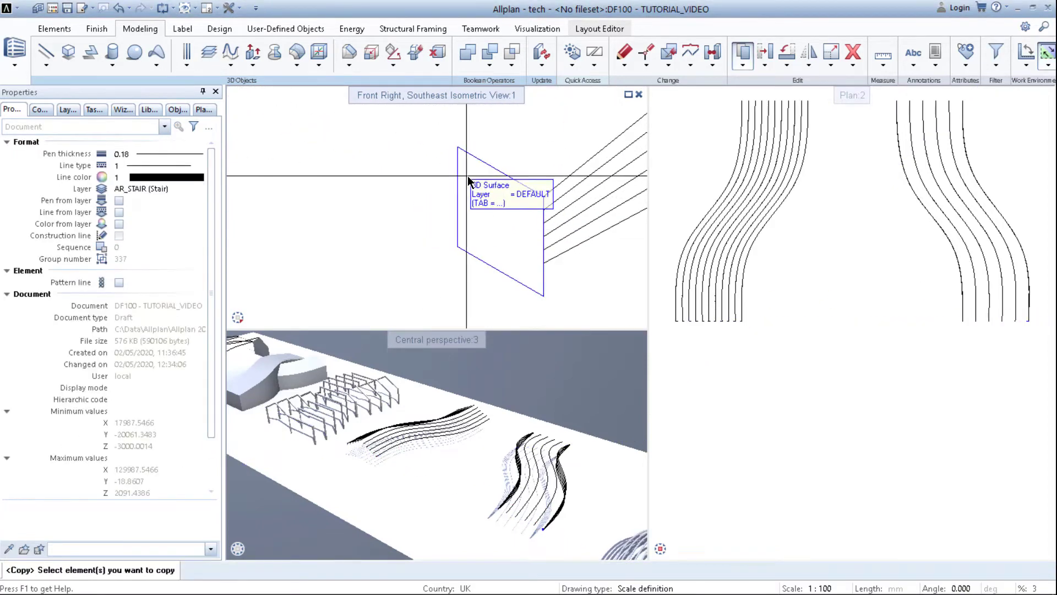
{"action": "left_click", "coordinate": [534, 209]}
{"action": "left_click", "coordinate": [544, 196]}
{"action": "scroll", "coordinate": [526, 189], "scroll_direction": "down", "scroll_amount": 5}
{"action": "middle_click_drag", "start_coordinate": [515, 182], "coordinate": [590, 278]}
{"action": "scroll", "coordinate": [425, 189], "scroll_direction": "down", "scroll_amount": 5}
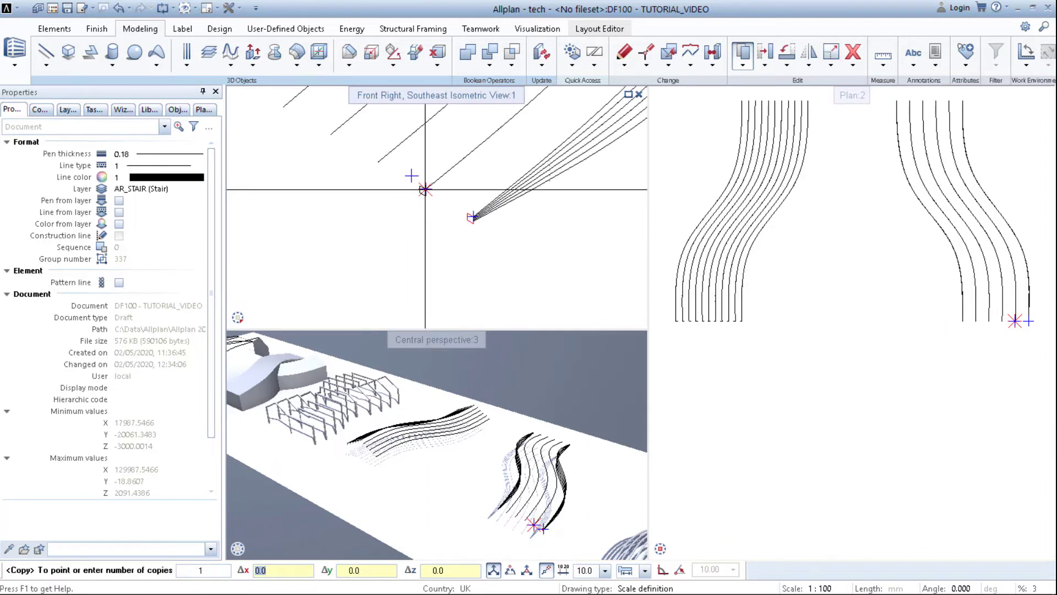
{"action": "left_click", "coordinate": [425, 190]}
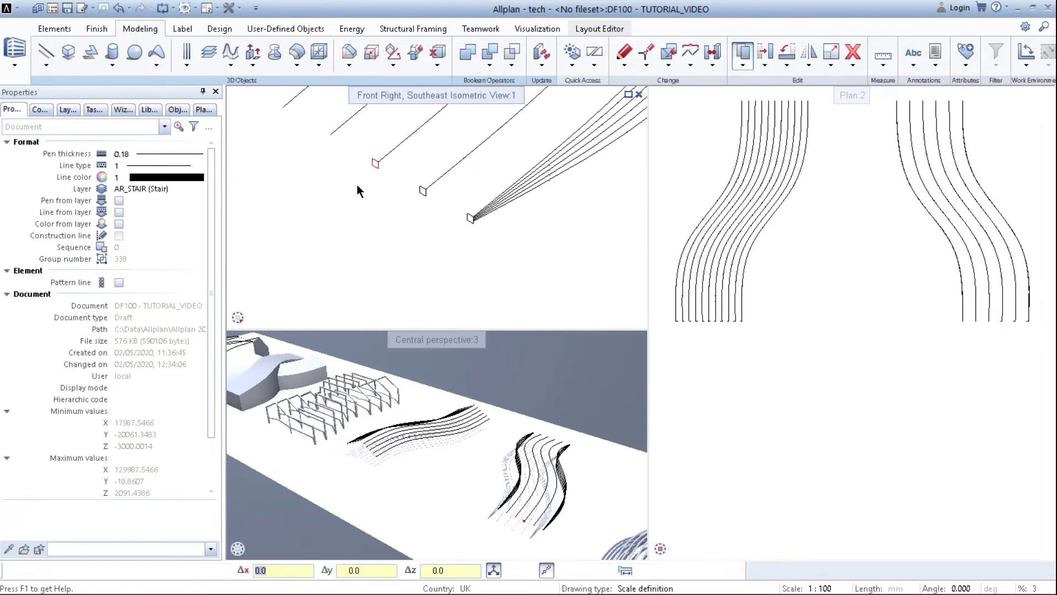
{"action": "key", "text": "Escape"}
Step: Copy the square profile by its opposite upper corner to the remaining three end points of the second curve set
{"action": "left_click_drag", "start_coordinate": [392, 191], "coordinate": [392, 192]}
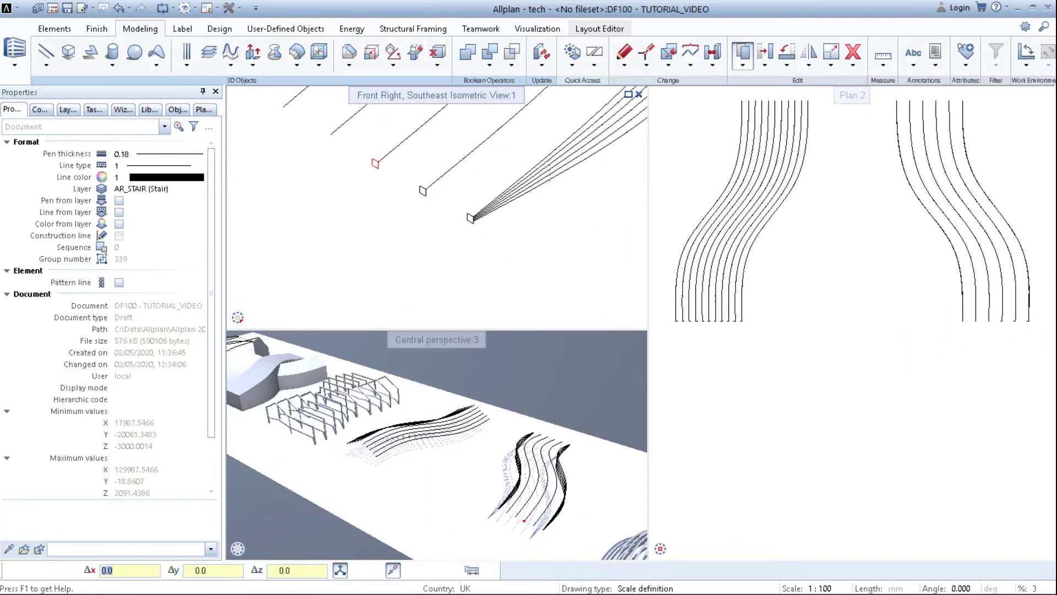
{"action": "left_click", "coordinate": [373, 158]}
{"action": "left_click", "coordinate": [331, 135]}
{"action": "left_click", "coordinate": [284, 108]}
{"action": "middle_click_drag", "start_coordinate": [296, 124], "coordinate": [363, 194]}
{"action": "scroll", "coordinate": [309, 165], "scroll_direction": "up", "scroll_amount": 10}
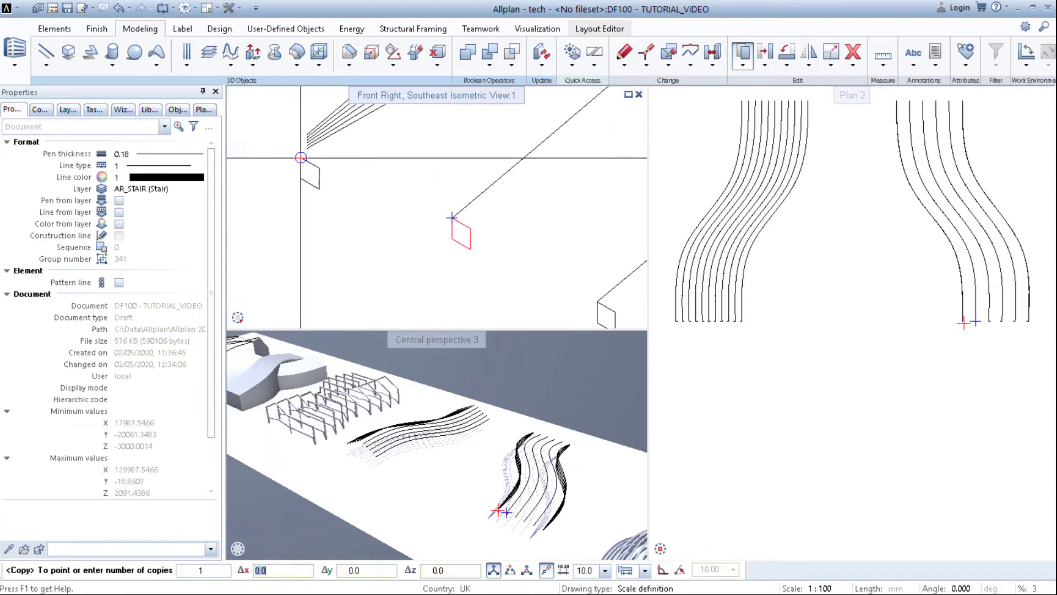
{"action": "left_click", "coordinate": [315, 114]}
{"action": "key", "text": "Escape"}
{"action": "scroll", "coordinate": [308, 117], "scroll_direction": "down", "scroll_amount": 9}
{"action": "middle_click_drag", "start_coordinate": [340, 137], "coordinate": [410, 204]}
{"action": "left_click_drag", "start_coordinate": [441, 188], "coordinate": [478, 245]}
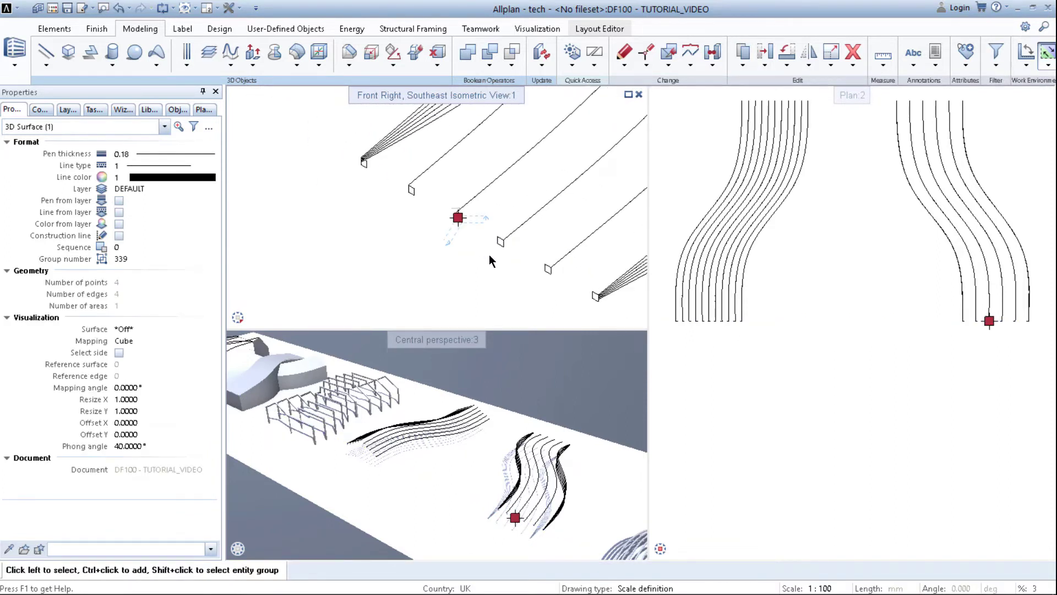
{"action": "key", "text": "Escape"}
Step: In a maximised isometric view, extrude the square profile at the converging curve ends along the uppermost curve of the bundle
{"action": "scroll", "coordinate": [394, 189], "scroll_direction": "down", "scroll_amount": 4}
{"action": "middle_click_drag", "start_coordinate": [394, 189], "coordinate": [328, 214]}
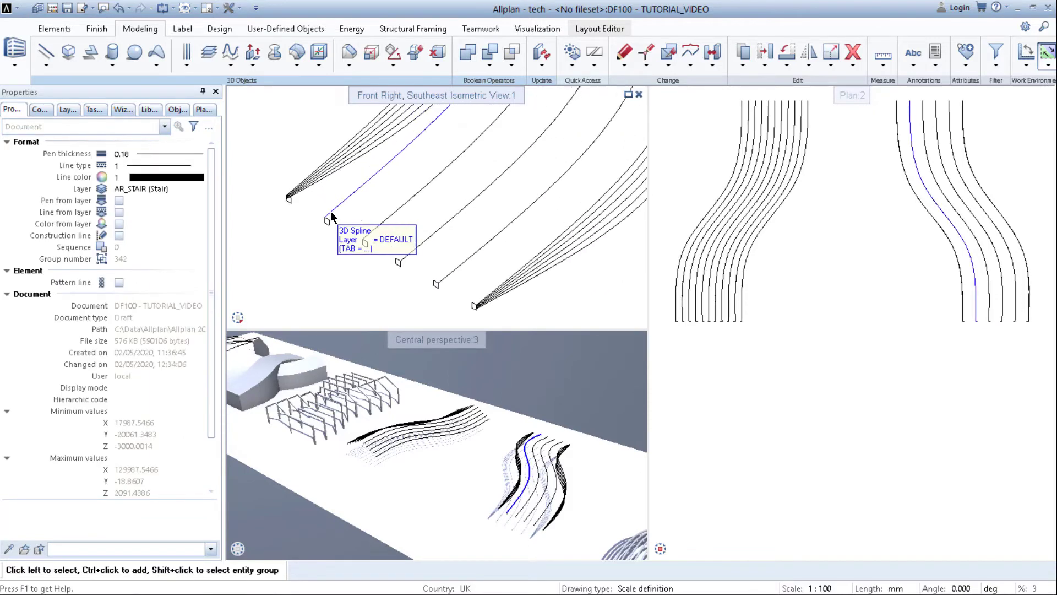
{"action": "scroll", "coordinate": [472, 201], "scroll_direction": "up", "scroll_amount": 5}
{"action": "middle_click_drag", "start_coordinate": [473, 202], "coordinate": [446, 163]}
{"action": "scroll", "coordinate": [439, 239], "scroll_direction": "up", "scroll_amount": 5}
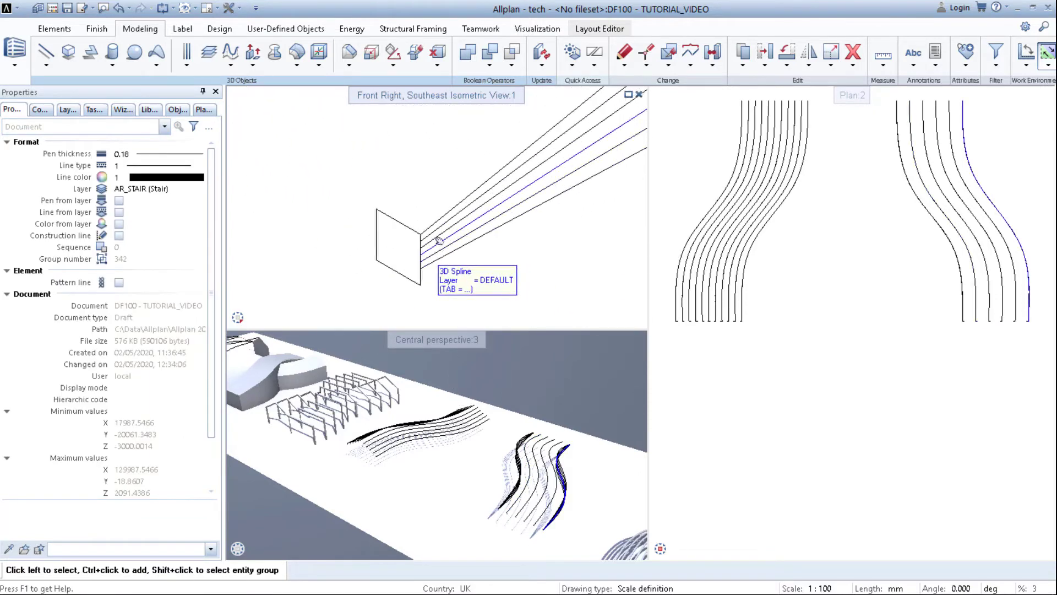
{"action": "middle_click_drag", "start_coordinate": [439, 238], "coordinate": [446, 204]}
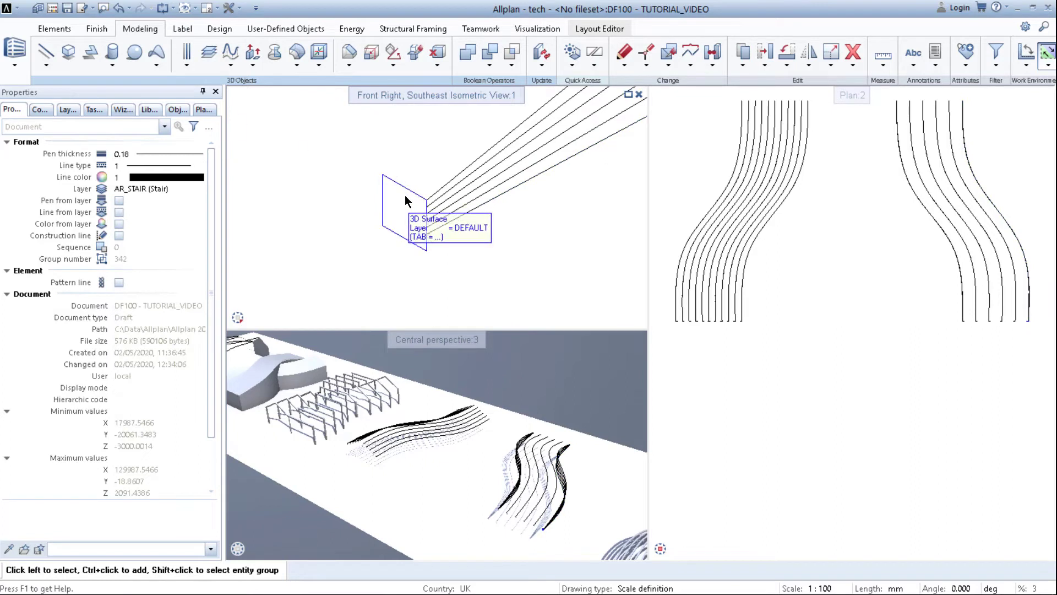
{"action": "double_click", "coordinate": [464, 95]}
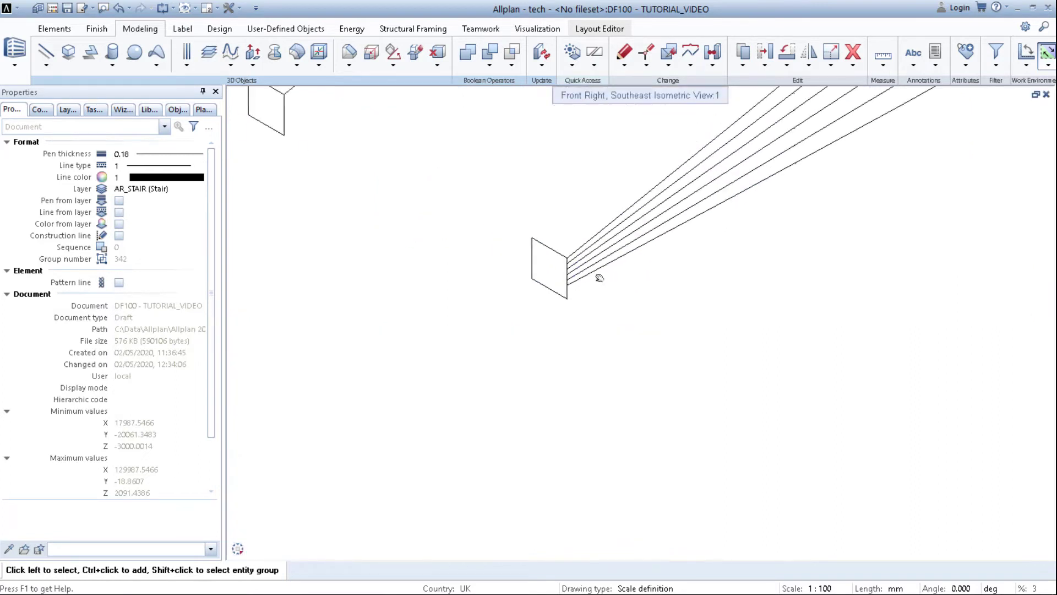
{"action": "left_click", "coordinate": [253, 64]}
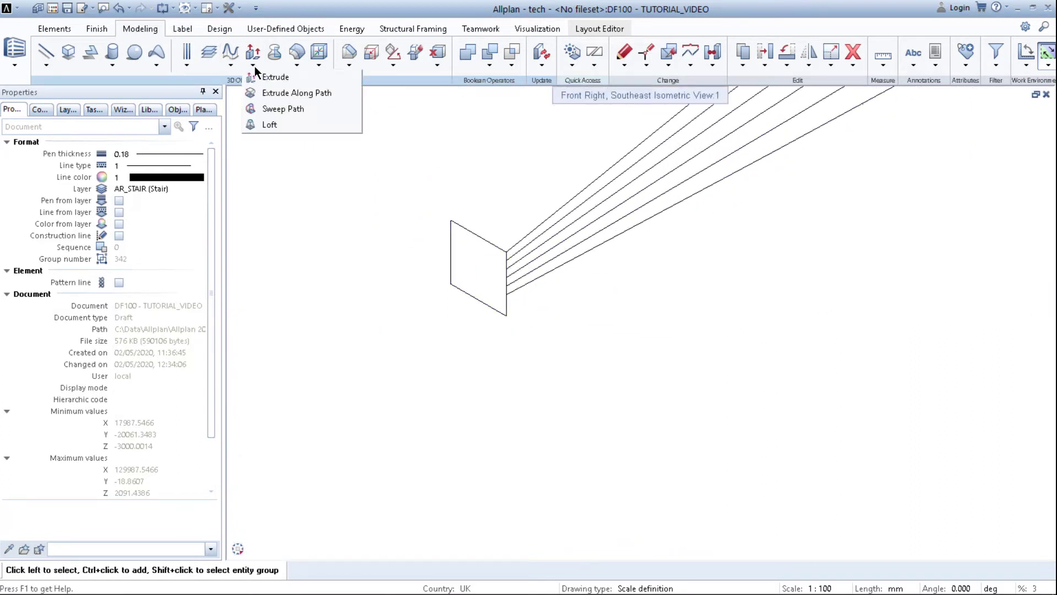
{"action": "left_click", "coordinate": [274, 93]}
{"action": "left_click_drag", "start_coordinate": [386, 159], "coordinate": [535, 340]}
{"action": "left_click", "coordinate": [524, 237]}
{"action": "key", "text": "Escape"}
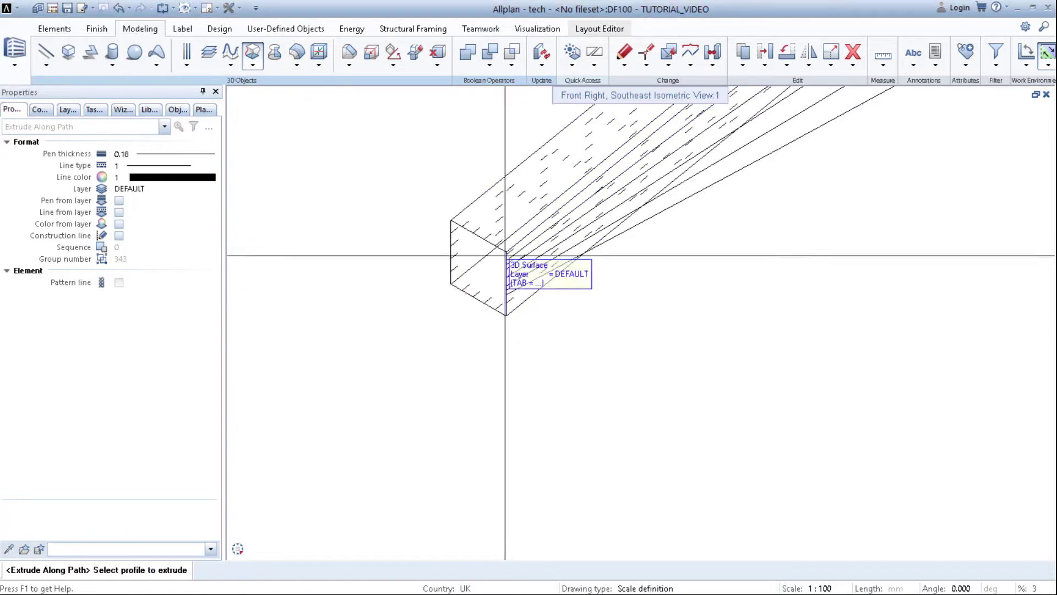
{"action": "key", "text": "Escape"}
Step: Move the finished beam straight down, clear of the remaining curves, and move the square profile by its upper corner to the second curve end
{"action": "left_click", "coordinate": [526, 282]}
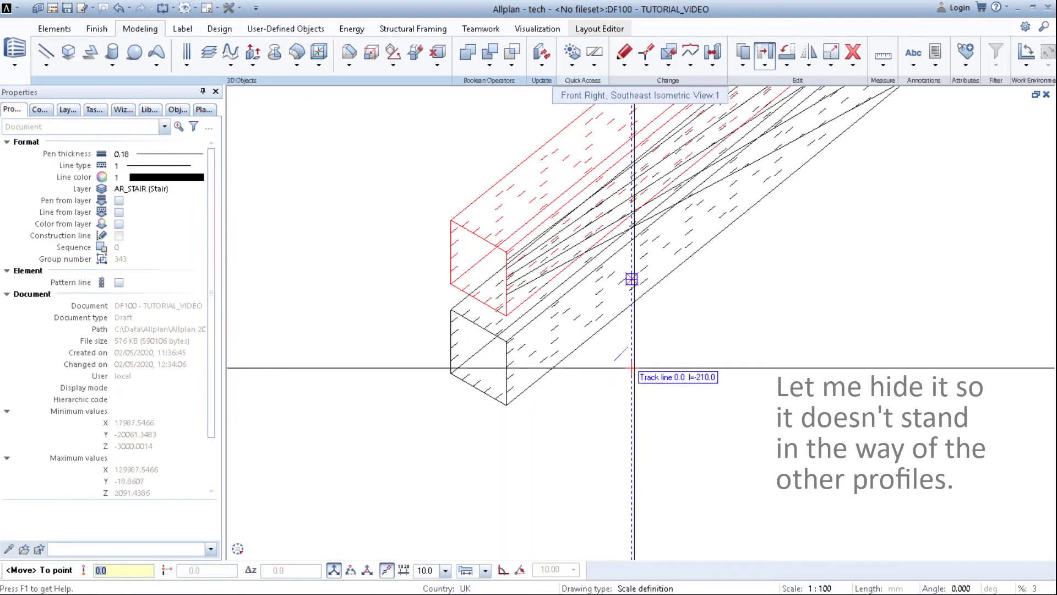
{"action": "key", "text": "Return"}
{"action": "left_click", "coordinate": [476, 237]}
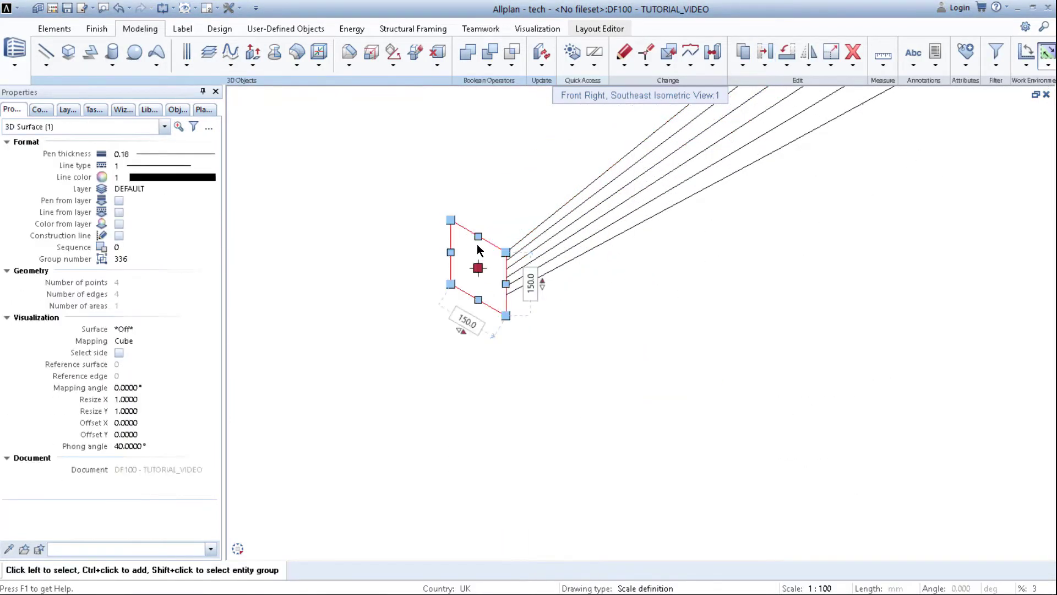
{"action": "left_click", "coordinate": [765, 52]}
{"action": "scroll", "coordinate": [505, 235], "scroll_direction": "up", "scroll_amount": 3}
{"action": "left_click", "coordinate": [511, 270]}
Step: Extrude the square profile along the second curve from the top of the converging bundle
{"action": "left_click", "coordinate": [253, 67]}
{"action": "left_click_drag", "start_coordinate": [369, 181], "coordinate": [559, 465]}
{"action": "left_click", "coordinate": [537, 246]}
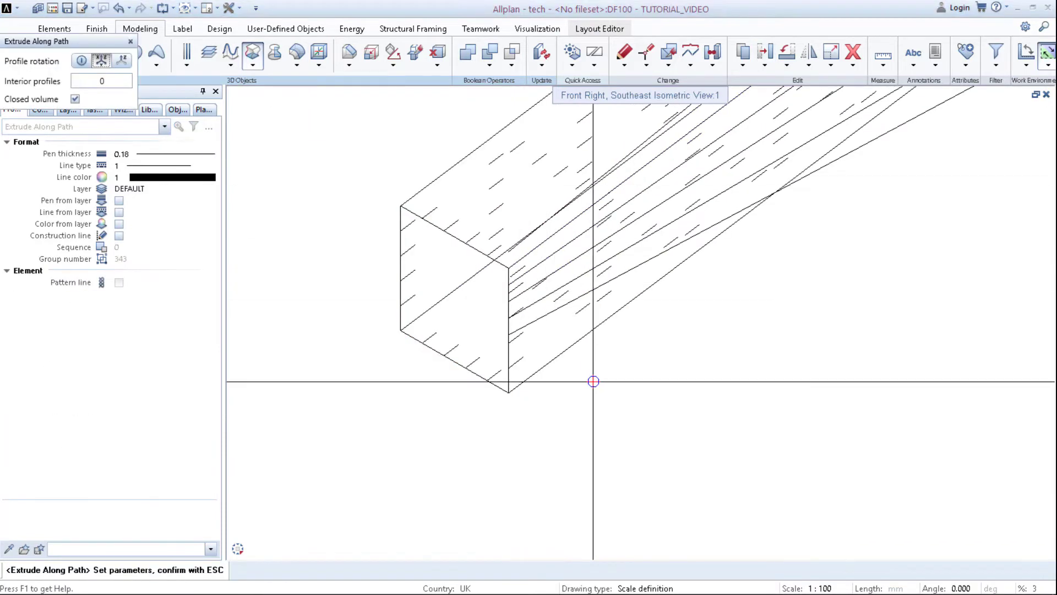
{"action": "key", "text": "Escape"}
{"action": "key", "text": "Escape"}
Step: Move the second beam 5000 mm straight down and move the square profile by its upper corner to the third curve end
{"action": "left_click", "coordinate": [622, 307]}
{"action": "left_click", "coordinate": [765, 52]}
{"action": "left_click", "coordinate": [740, 307]}
{"action": "type", "text": "5"}
{"action": "key", "text": "Return"}
{"action": "left_click", "coordinate": [495, 259]}
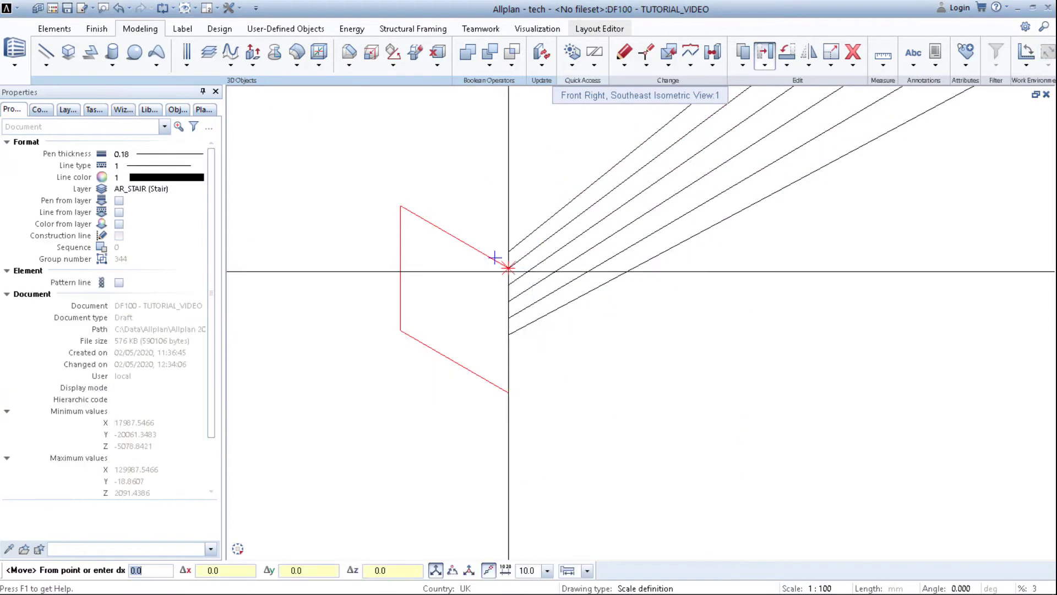
Step: Extrude the square profile along the third curve of the converging bundle
{"action": "left_click", "coordinate": [252, 68]}
{"action": "left_click", "coordinate": [275, 95]}
{"action": "left_click_drag", "start_coordinate": [377, 212], "coordinate": [551, 441]}
{"action": "left_click", "coordinate": [511, 281]}
{"action": "key", "text": "Escape"}
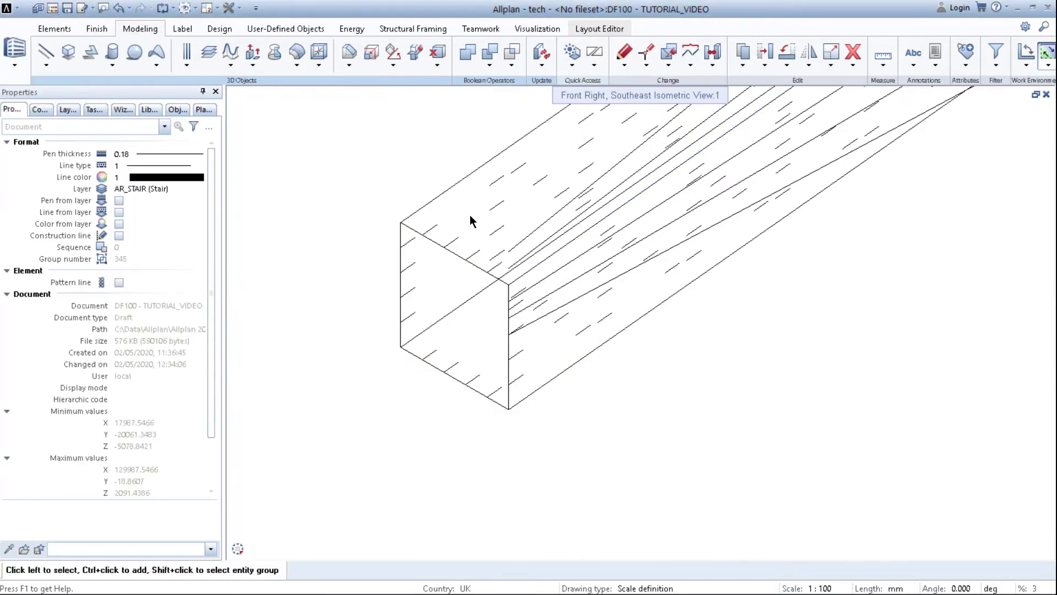
Step: Move the third beam straight down out of the way and move the square profile by its upper corner to the fourth curve end
{"action": "left_click", "coordinate": [468, 221]}
{"action": "left_click", "coordinate": [765, 52]}
{"action": "left_click", "coordinate": [732, 321]}
{"action": "key", "text": "Escape"}
{"action": "key", "text": "Delete"}
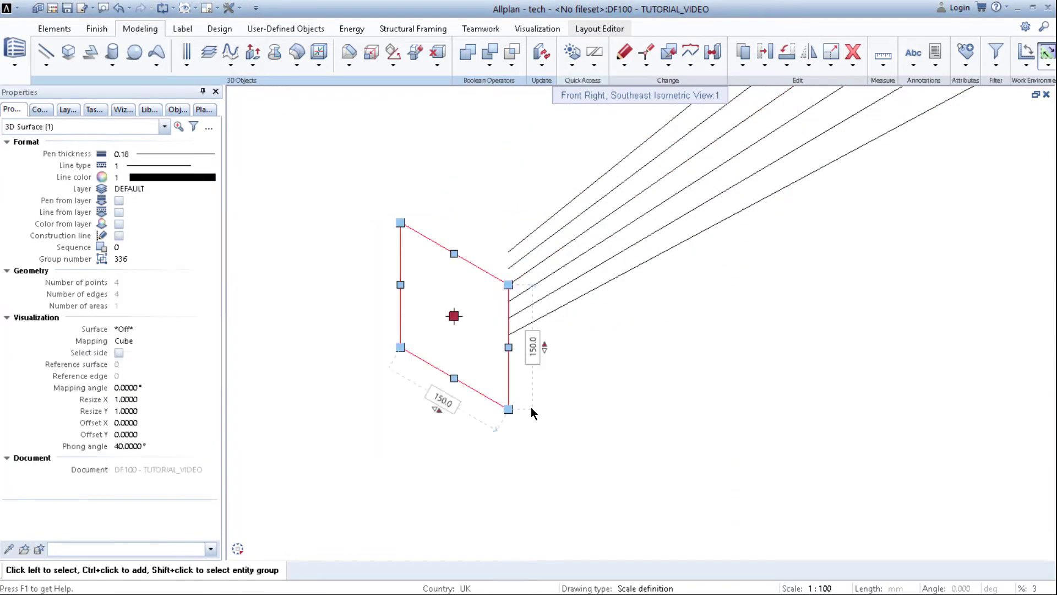
{"action": "left_click", "coordinate": [765, 52]}
{"action": "left_click", "coordinate": [594, 289]}
{"action": "key", "text": "Return"}
Step: Extrude the square profile along the fourth curve of the converging bundle
{"action": "left_click", "coordinate": [252, 66]}
{"action": "left_click", "coordinate": [275, 95]}
{"action": "left_click_drag", "start_coordinate": [377, 220], "coordinate": [550, 451]}
{"action": "left_click", "coordinate": [513, 297]}
{"action": "key", "text": "Escape"}
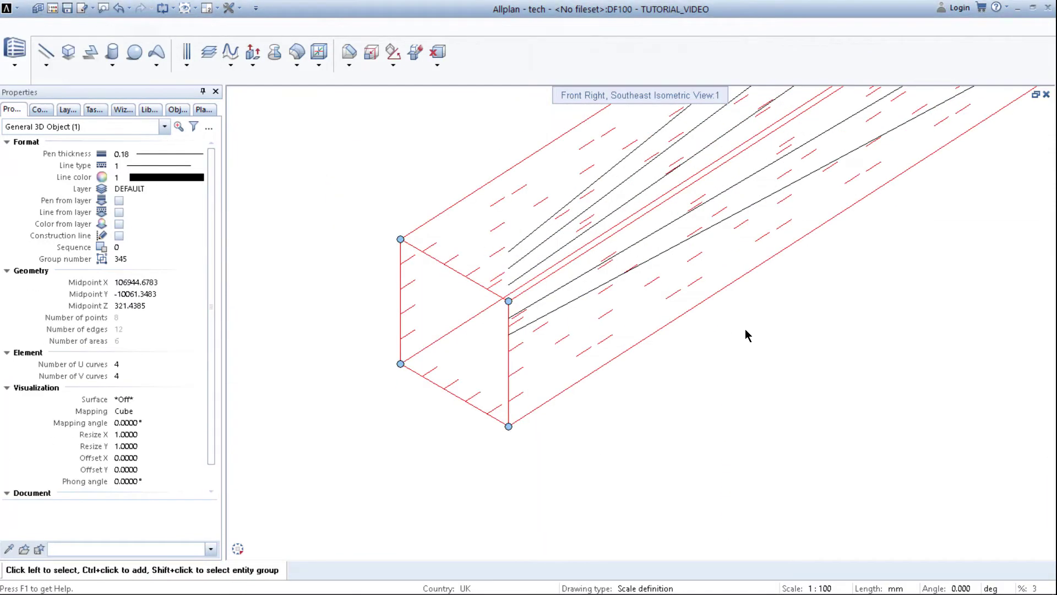
Step: Move the fourth beam 5000 mm straight down and move the square profile by its upper corner to the fifth curve end
{"action": "left_click", "coordinate": [765, 52]}
{"action": "left_click", "coordinate": [758, 309]}
{"action": "type", "text": "5000"}
{"action": "key", "text": "Return"}
{"action": "key", "text": "Escape"}
{"action": "left_click_drag", "start_coordinate": [378, 220], "coordinate": [528, 472]}
{"action": "left_click", "coordinate": [765, 53]}
{"action": "left_click", "coordinate": [508, 301]}
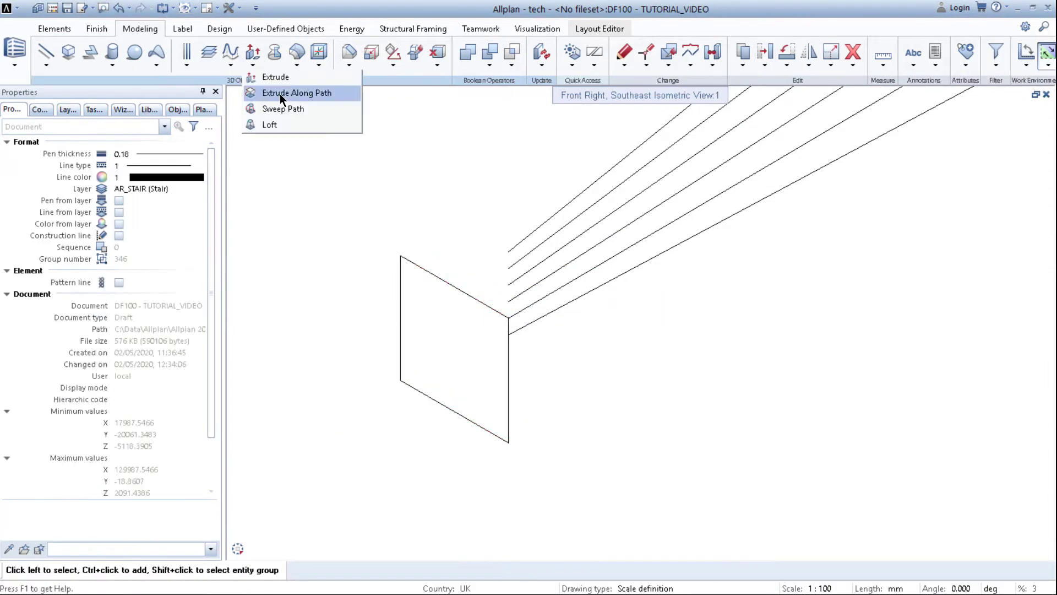
Step: Extrude the square profile along the fifth curve of the converging bundle
{"action": "left_click", "coordinate": [280, 94]}
{"action": "left_click_drag", "start_coordinate": [332, 219], "coordinate": [571, 484]}
{"action": "left_click", "coordinate": [516, 313]}
{"action": "key", "text": "Escape"}
Step: Move the fifth beam 5000 mm straight down and move the square profile by its upper corner to the lowest curve end
{"action": "left_click", "coordinate": [765, 52]}
{"action": "left_click", "coordinate": [727, 359]}
{"action": "type", "text": "5"}
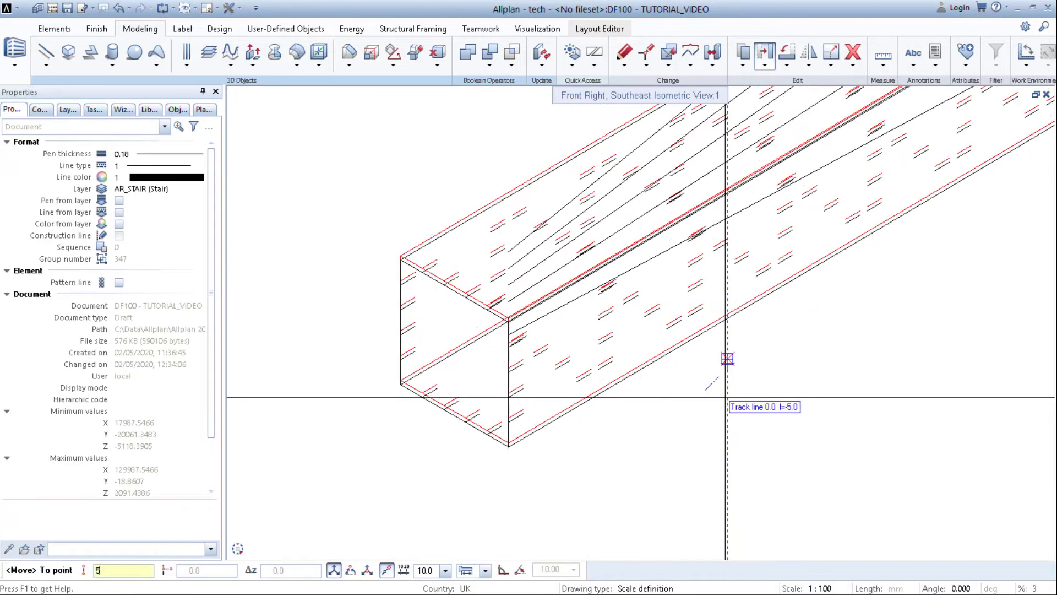
{"action": "type", "text": "000"}
{"action": "key", "text": "Return"}
{"action": "key", "text": "Escape"}
{"action": "left_click_drag", "start_coordinate": [368, 246], "coordinate": [542, 470]}
{"action": "left_click", "coordinate": [764, 52]}
Step: Extrude the square profile along the lowest curve of the converging bundle
{"action": "left_click", "coordinate": [298, 64]}
{"action": "left_click", "coordinate": [280, 93]}
{"action": "left_click_drag", "start_coordinate": [345, 196], "coordinate": [597, 493]}
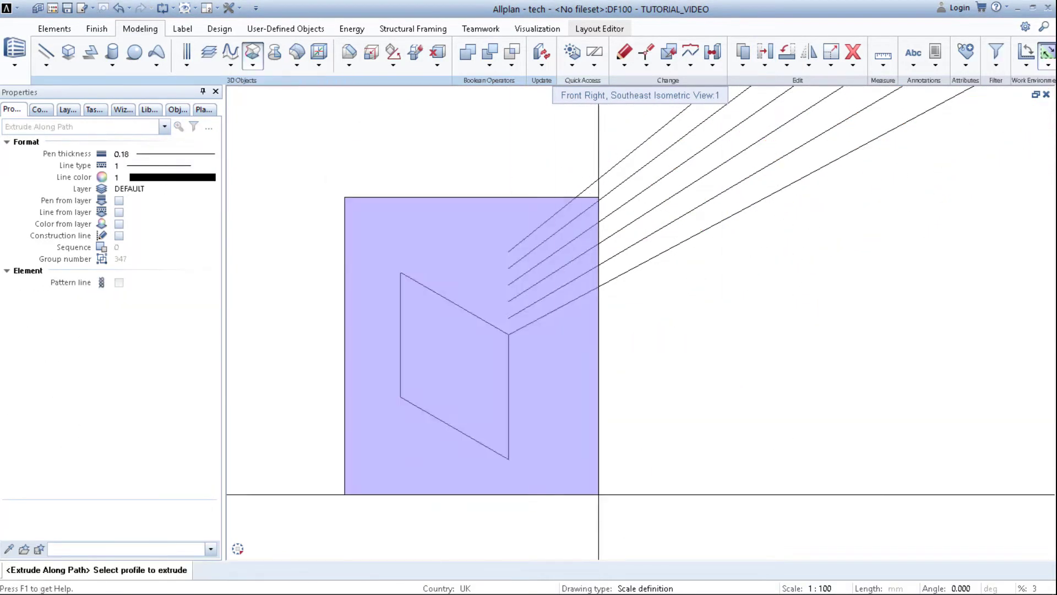
{"action": "left_click", "coordinate": [523, 327]}
{"action": "key", "text": "Escape"}
{"action": "key", "text": "Escape"}
Step: Move the lowest curve's beam 5000 mm straight down to join the other lowered beams
{"action": "left_click", "coordinate": [769, 347]}
{"action": "type", "text": "5000"}
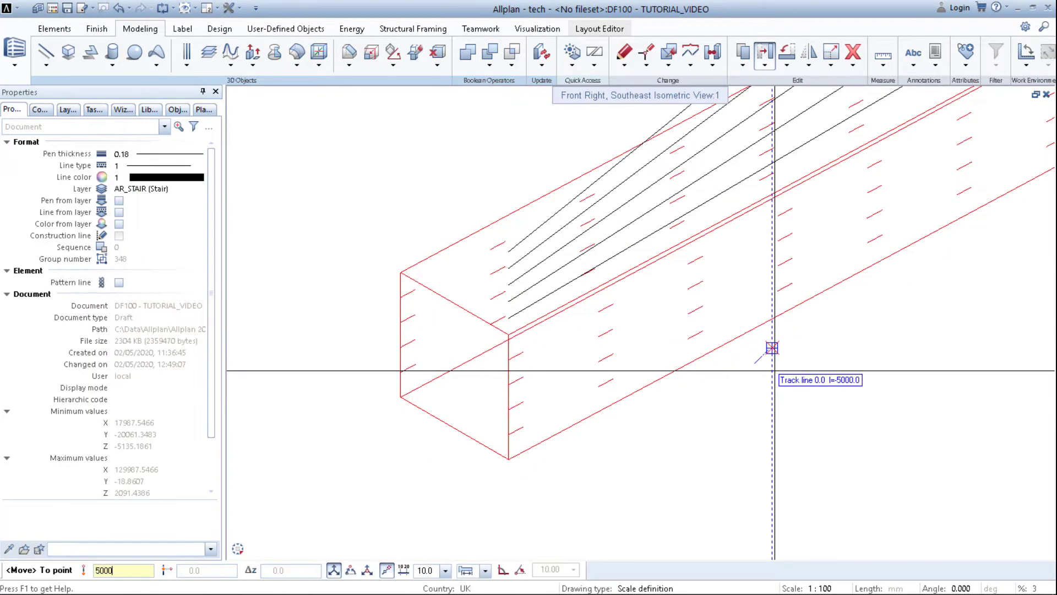
{"action": "key", "text": "Return"}
{"action": "key", "text": "Escape"}
{"action": "key", "text": "Escape"}
{"action": "scroll", "coordinate": [363, 183], "scroll_direction": "down", "scroll_amount": 6}
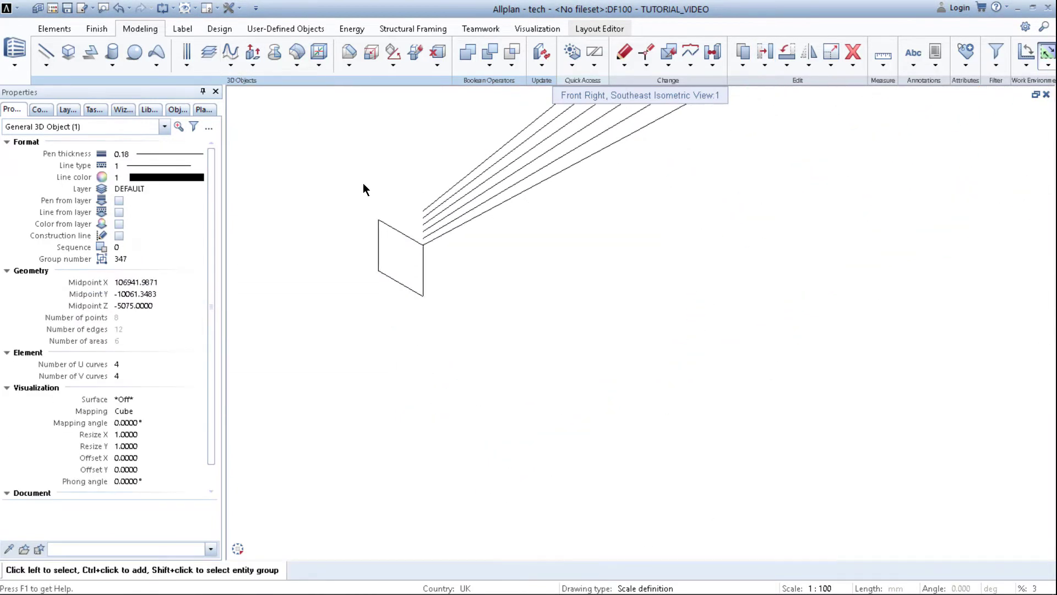
{"action": "key", "text": "Escape"}
Step: Select the six lowered beams and move them together by a front corner back to the square profile's matching corner at the curve ends
{"action": "left_click_drag", "start_coordinate": [342, 309], "coordinate": [361, 420]}
{"action": "scroll", "coordinate": [375, 480], "scroll_direction": "up", "scroll_amount": 7}
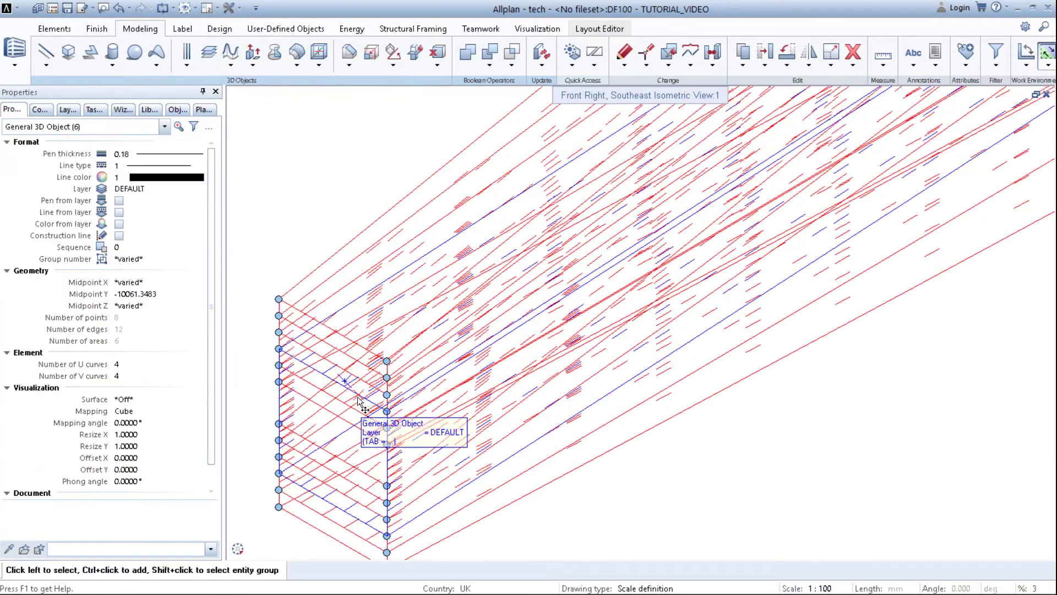
{"action": "key", "text": "m"}
{"action": "scroll", "coordinate": [385, 366], "scroll_direction": "up", "scroll_amount": 2}
{"action": "scroll", "coordinate": [384, 366], "scroll_direction": "up", "scroll_amount": 1}
{"action": "left_click", "coordinate": [390, 342]}
{"action": "scroll", "coordinate": [391, 335], "scroll_direction": "down", "scroll_amount": 6}
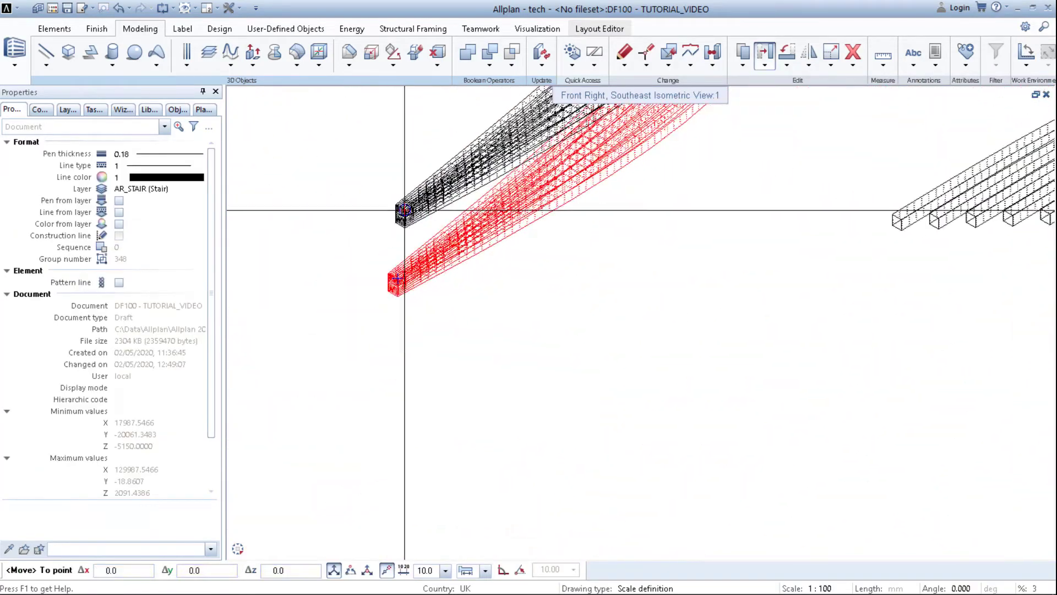
{"action": "scroll", "coordinate": [404, 215], "scroll_direction": "up", "scroll_amount": 3}
{"action": "scroll", "coordinate": [434, 281], "scroll_direction": "up", "scroll_amount": 3}
{"action": "middle_click_drag", "start_coordinate": [415, 111], "coordinate": [506, 162]}
{"action": "scroll", "coordinate": [435, 281], "scroll_direction": "up", "scroll_amount": 3}
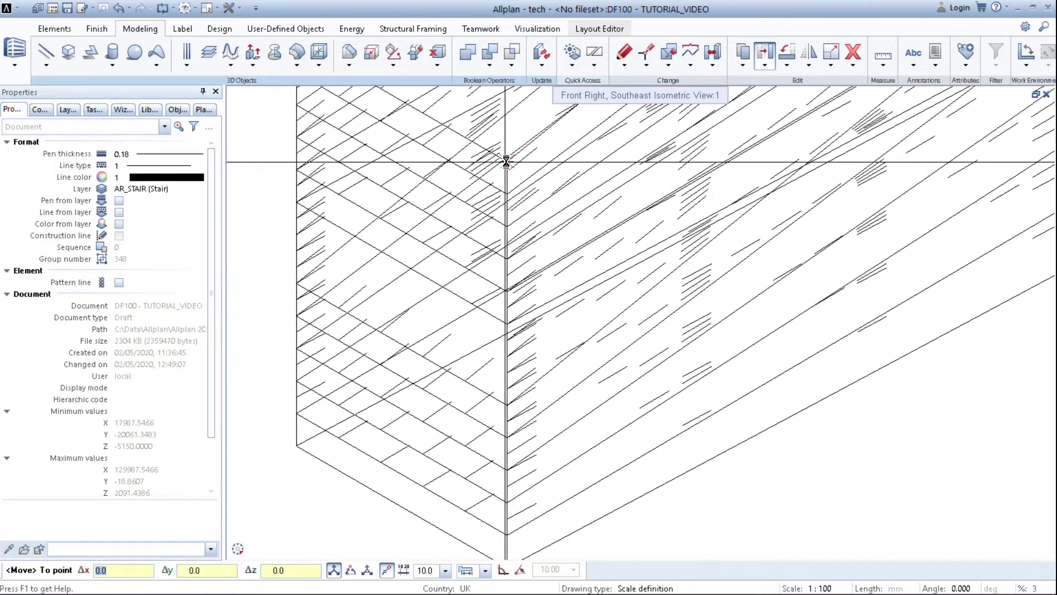
{"action": "left_click", "coordinate": [506, 160]}
Step: Extrude the single square profile nearest to the finished beam bundle along its curve
{"action": "scroll", "coordinate": [528, 289], "scroll_direction": "down", "scroll_amount": 9}
{"action": "middle_click_drag", "start_coordinate": [580, 185], "coordinate": [544, 382]}
{"action": "middle_click_drag", "start_coordinate": [448, 467], "coordinate": [510, 407]}
{"action": "scroll", "coordinate": [510, 407], "scroll_direction": "up", "scroll_amount": 3}
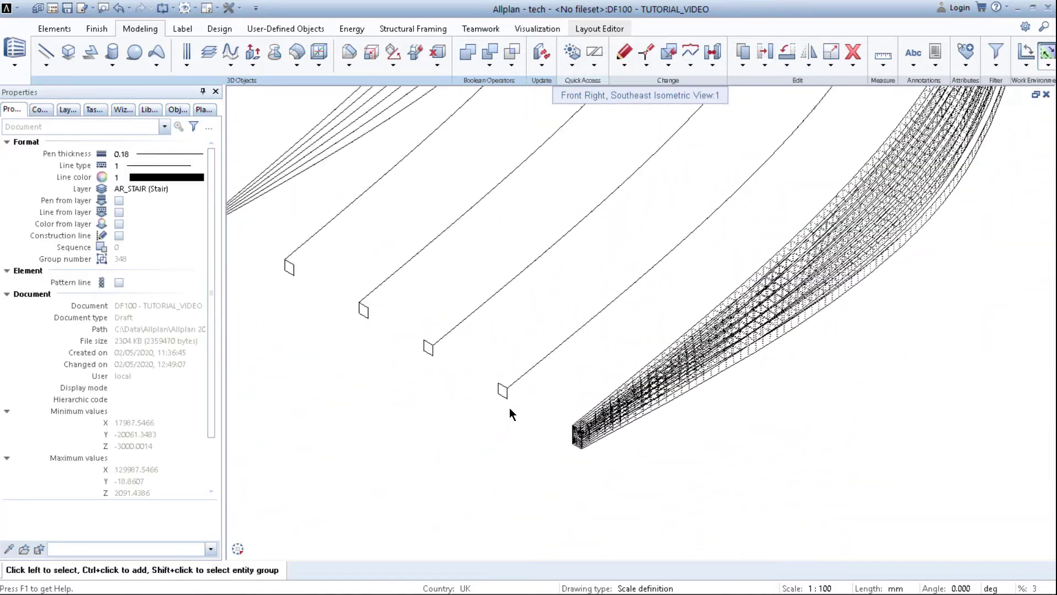
{"action": "left_click_drag", "start_coordinate": [529, 420], "coordinate": [530, 420]}
{"action": "left_click", "coordinate": [520, 371]}
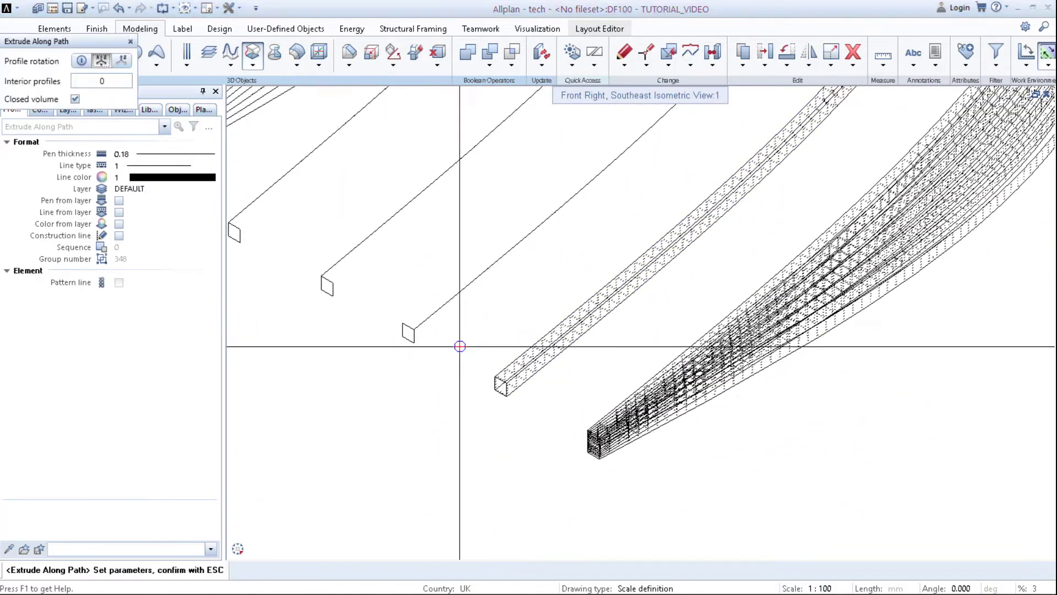
{"action": "key", "text": "Escape"}
Step: Extrude the remaining three single square profiles along their respective middle curves
{"action": "left_click_drag", "start_coordinate": [376, 303], "coordinate": [424, 365]}
{"action": "left_click", "coordinate": [423, 321]}
{"action": "key", "text": "Escape"}
{"action": "left_click_drag", "start_coordinate": [299, 250], "coordinate": [350, 322]}
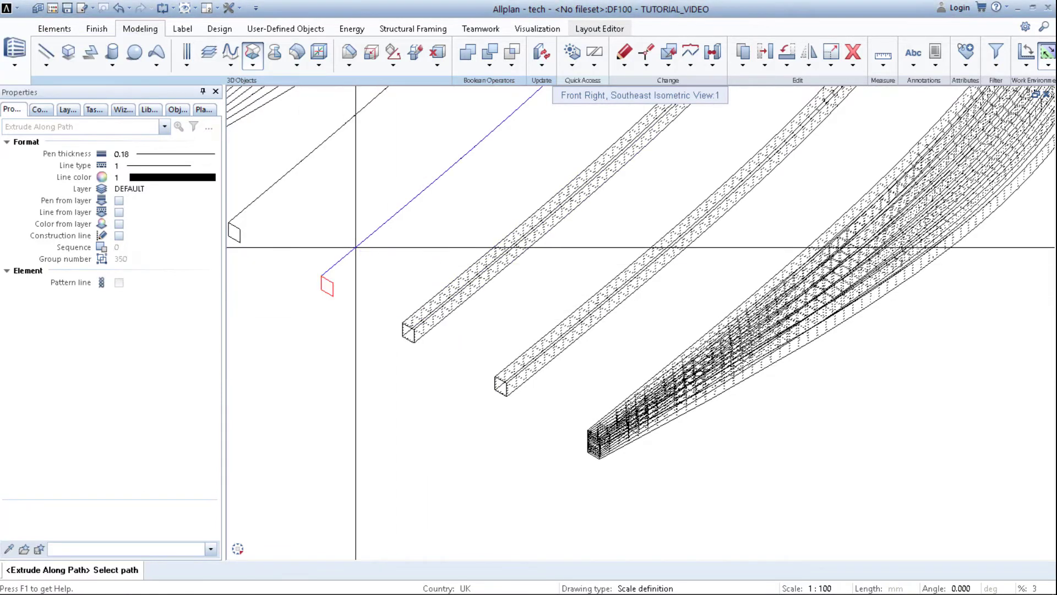
{"action": "left_click", "coordinate": [356, 247]}
{"action": "middle_click_drag", "start_coordinate": [355, 248], "coordinate": [463, 279]}
{"action": "left_click", "coordinate": [428, 257]}
{"action": "key", "text": "Escape"}
Step: Extrude the square profile at the opposite converging bundle along its uppermost curve
{"action": "scroll", "coordinate": [338, 252], "scroll_direction": "up", "scroll_amount": 4}
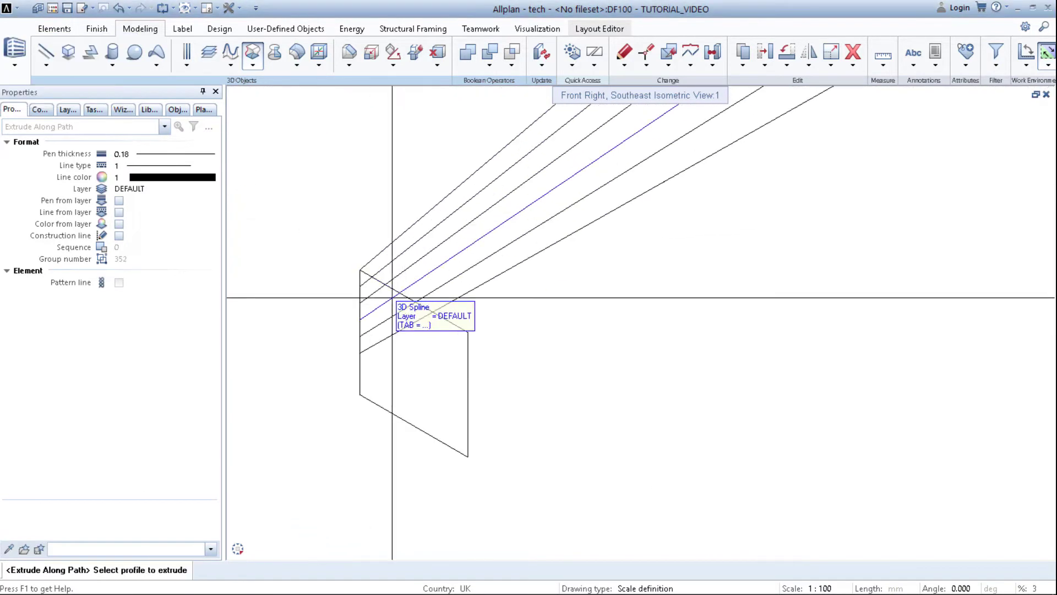
{"action": "left_click_drag", "start_coordinate": [306, 224], "coordinate": [484, 432]}
{"action": "left_click", "coordinate": [361, 235]}
{"action": "key", "text": "Escape"}
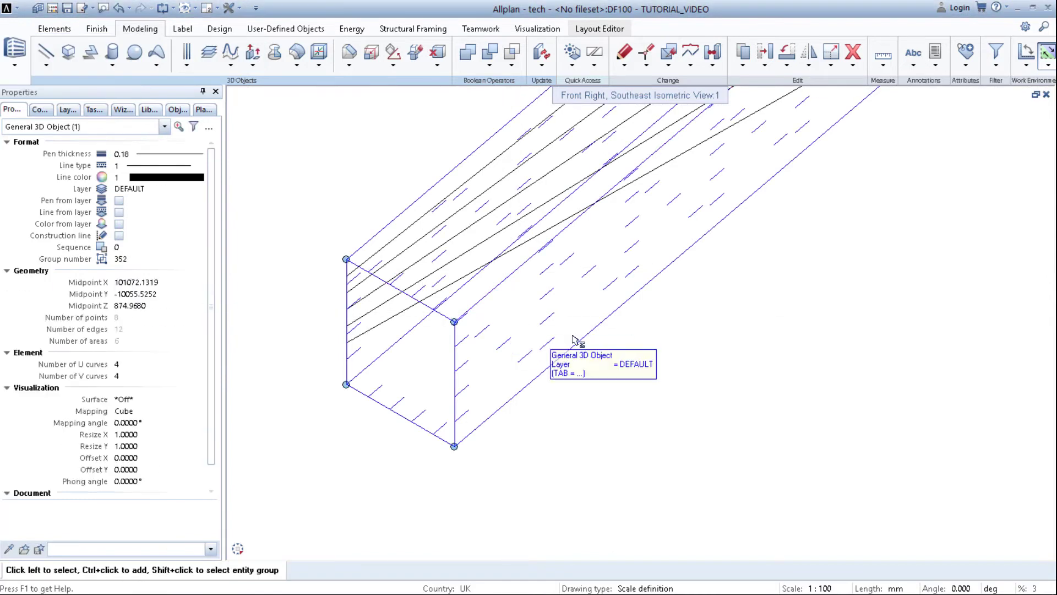
Step: Move the square profile to the second curve end of the opposite bundle and extrude it along that curve
{"action": "left_click_drag", "start_coordinate": [251, 233], "coordinate": [484, 457]}
{"action": "left_click", "coordinate": [765, 53]}
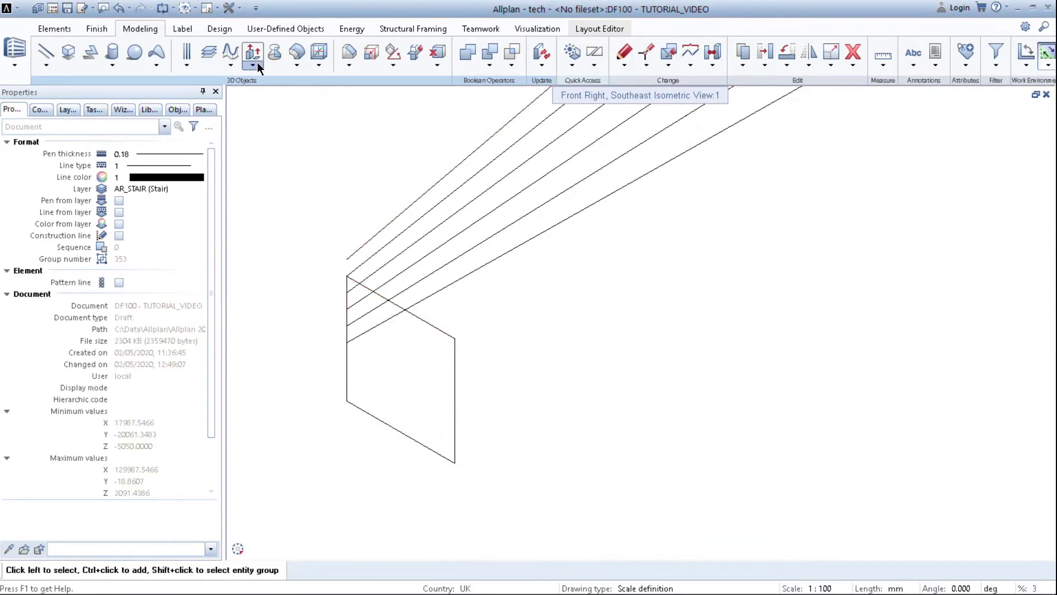
{"action": "left_click", "coordinate": [255, 55]}
{"action": "left_click_drag", "start_coordinate": [298, 227], "coordinate": [534, 484]}
{"action": "left_click", "coordinate": [606, 371]}
{"action": "key", "text": "Escape"}
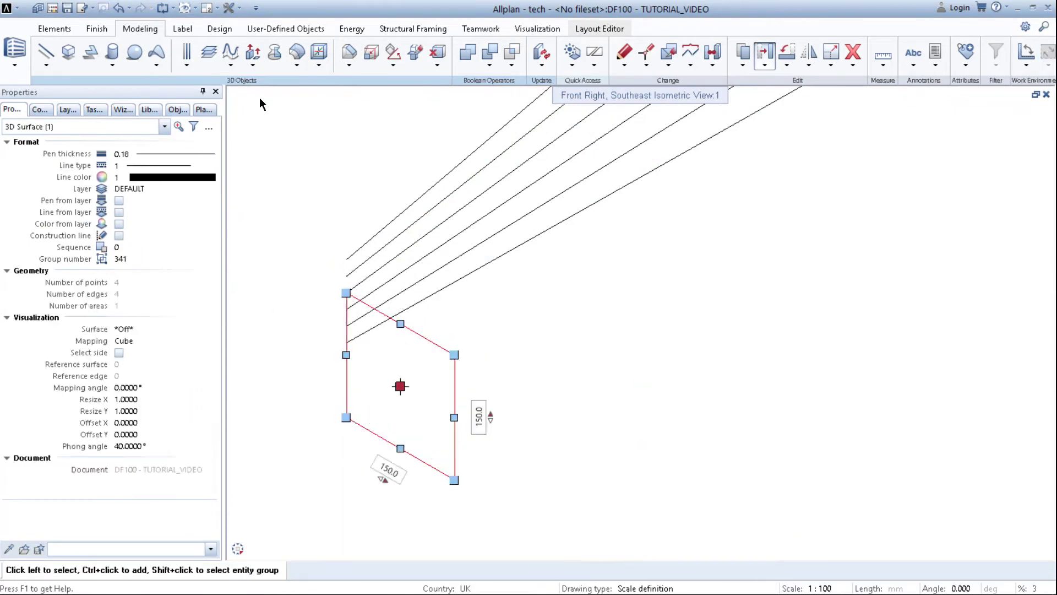
Step: Extrude the square profile along the third curve of the opposite bundle and move the new beam 5000 mm straight down
{"action": "left_click", "coordinate": [255, 55]}
{"action": "left_click_drag", "start_coordinate": [298, 245], "coordinate": [536, 535]}
{"action": "left_click", "coordinate": [551, 144]}
{"action": "key", "text": "Escape"}
{"action": "left_click", "coordinate": [594, 379]}
{"action": "left_click", "coordinate": [692, 380]}
{"action": "left_click", "coordinate": [692, 378]}
{"action": "type", "text": "500"}
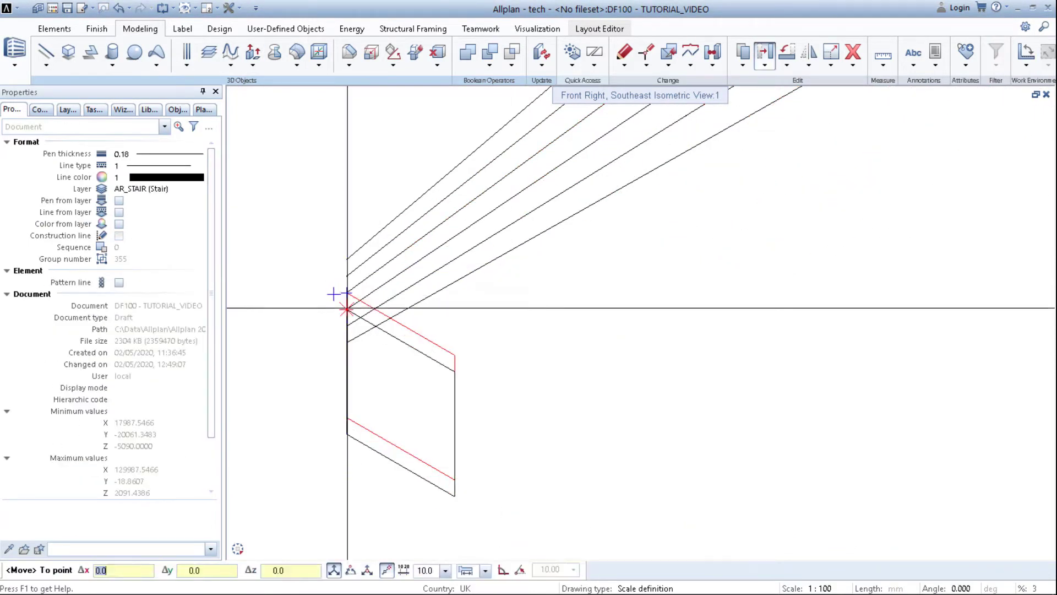
Step: Extrude the square profile along the opposite bundle's remaining curves and move its lowered beams straight up onto their curves
{"action": "left_click", "coordinate": [253, 65]}
{"action": "left_click", "coordinate": [291, 92]}
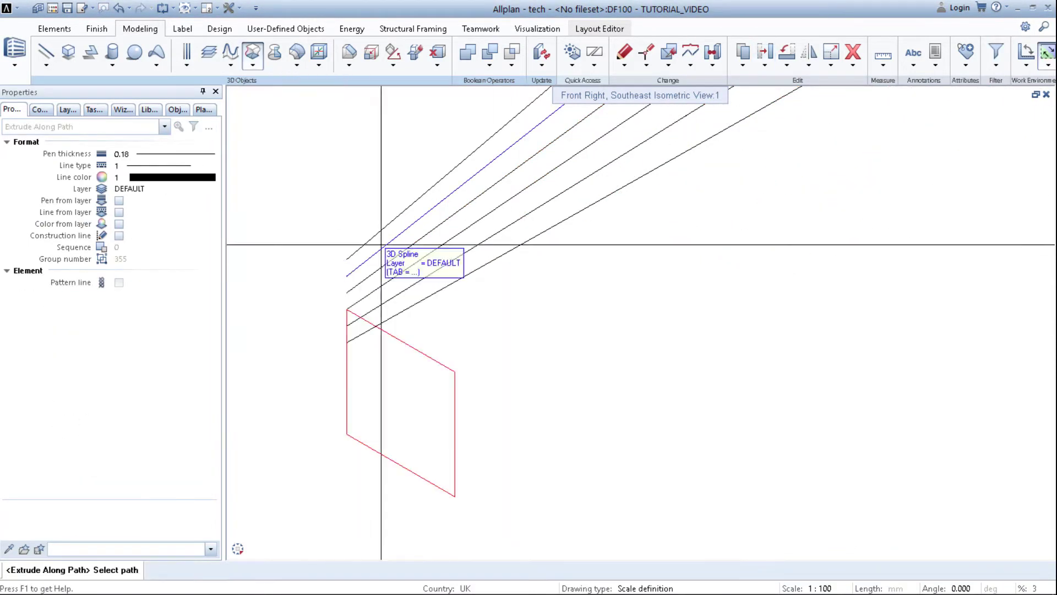
{"action": "left_click", "coordinate": [381, 244]}
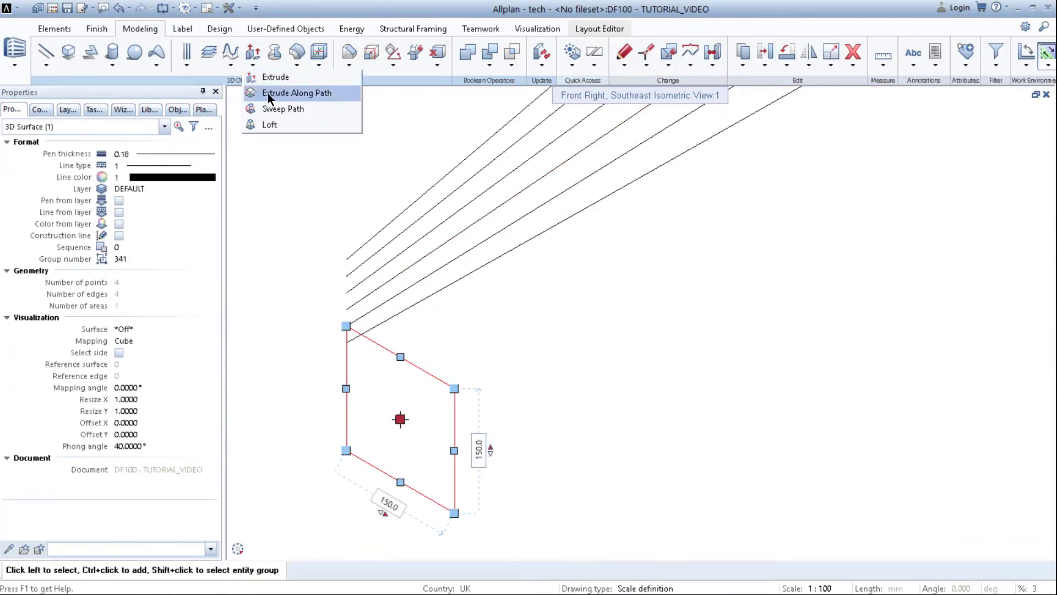
{"action": "left_click", "coordinate": [300, 92]}
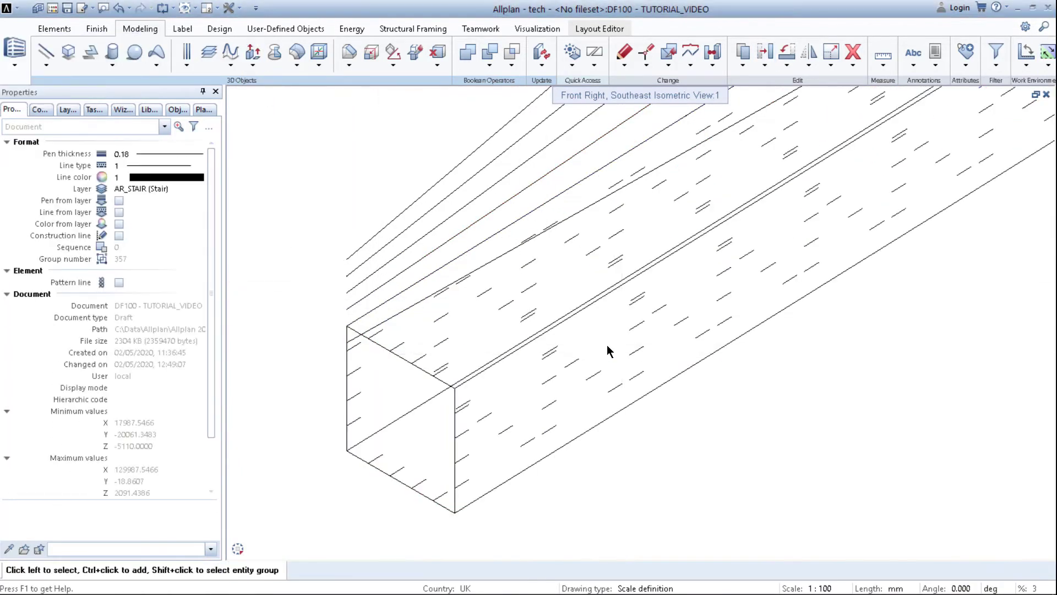
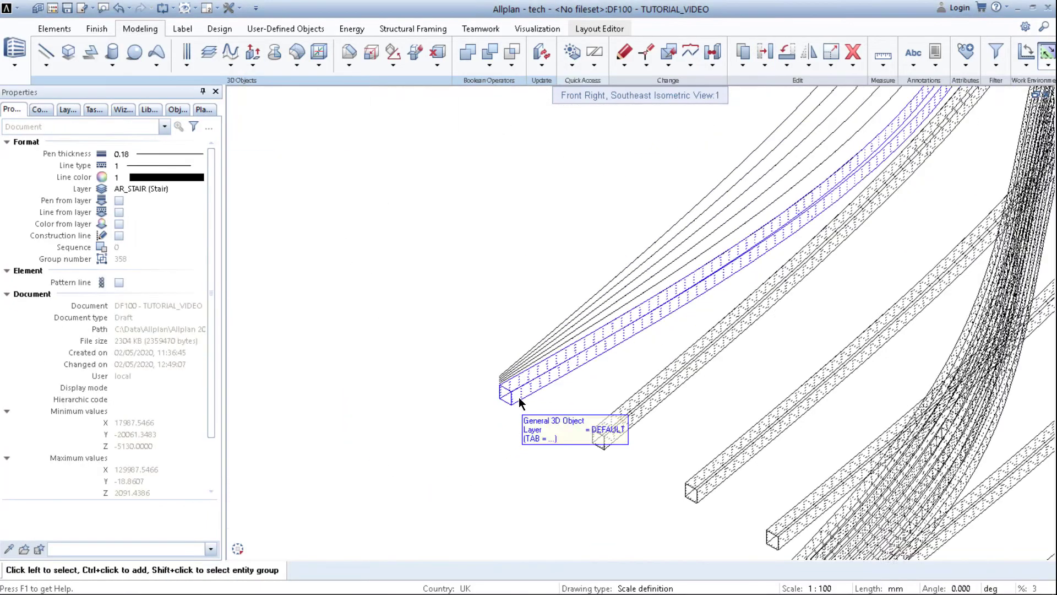
{"action": "left_click_drag", "start_coordinate": [590, 464], "coordinate": [519, 387]}
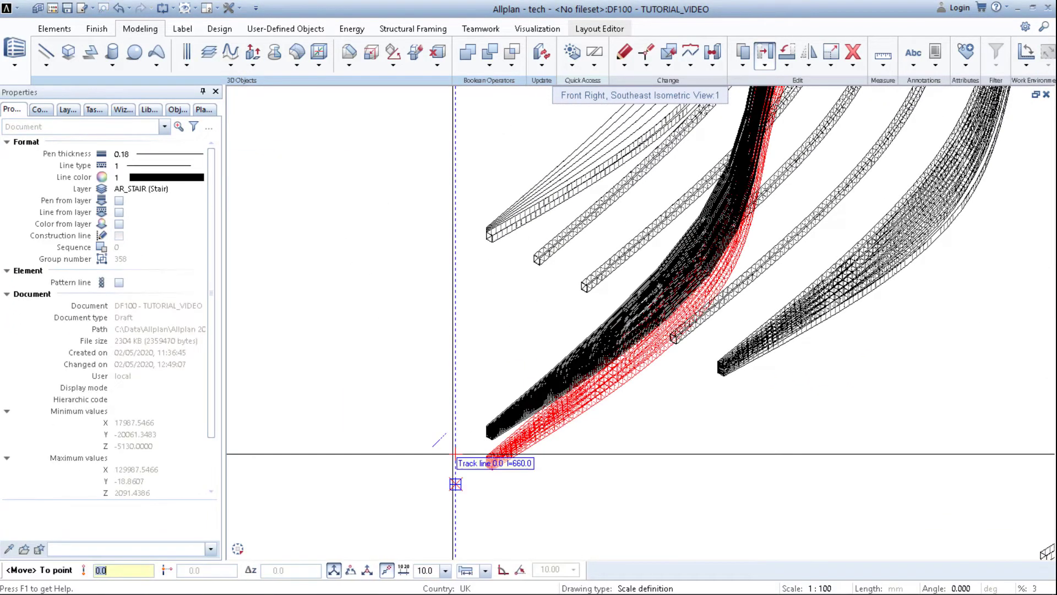
{"action": "key", "text": "Return"}
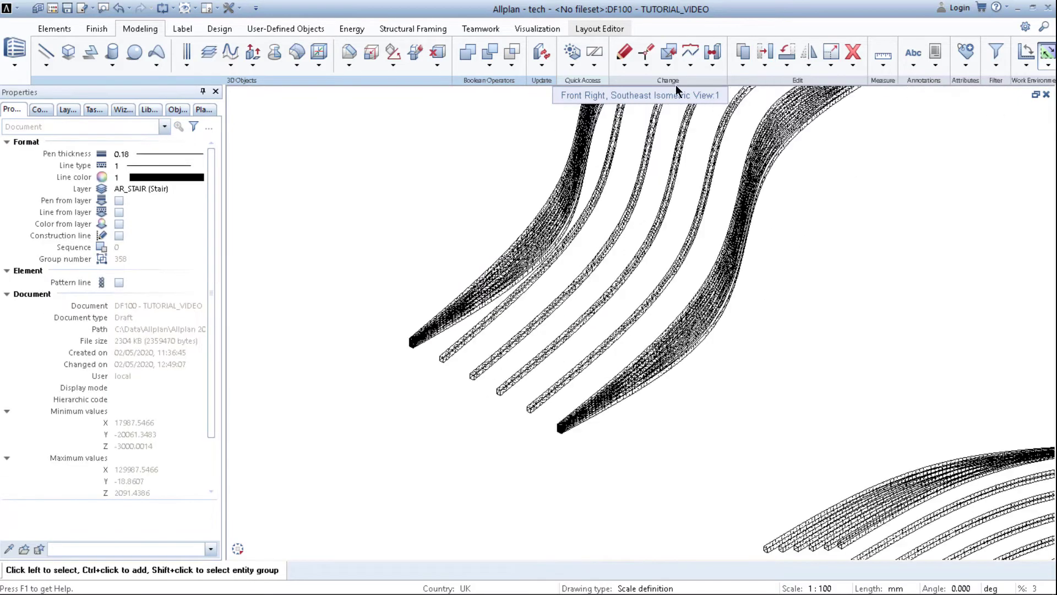
Step: Filter for General 3D Object elements by matching a beam, and select all beams of the second curve set
{"action": "left_click", "coordinate": [996, 64]}
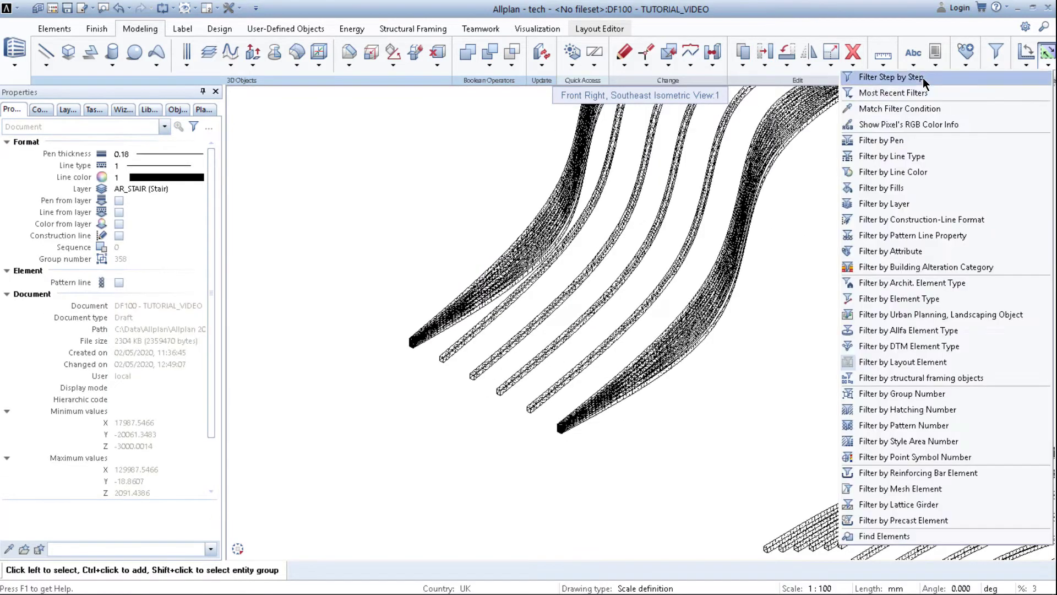
{"action": "left_click", "coordinate": [913, 109]}
{"action": "left_click", "coordinate": [49, 223]}
{"action": "scroll", "coordinate": [525, 375], "scroll_direction": "up", "scroll_amount": 5}
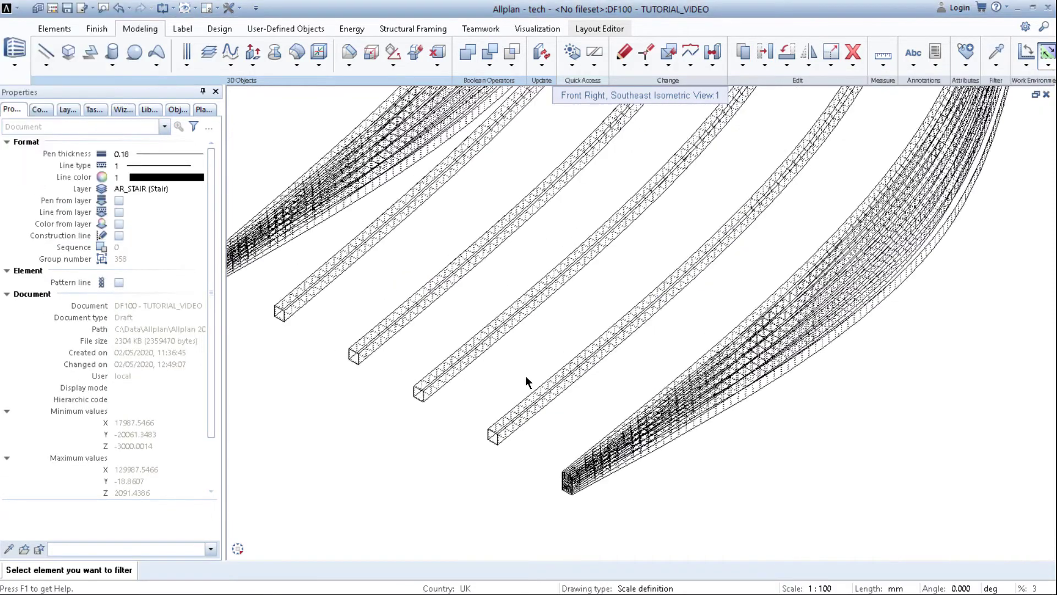
{"action": "scroll", "coordinate": [437, 378], "scroll_direction": "down", "scroll_amount": 5}
{"action": "left_click_drag", "start_coordinate": [551, 426], "coordinate": [364, 262]}
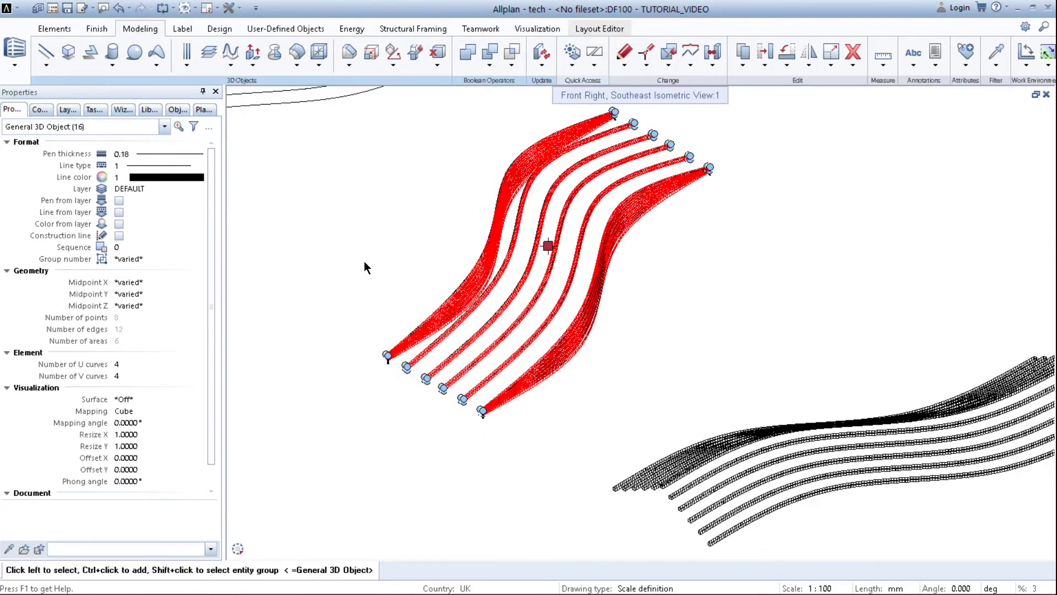
Step: In plan view, move the selected beams 20000 mm in the positive x direction so they cross the first beam set
{"action": "double_click", "coordinate": [722, 98]}
{"action": "scroll", "coordinate": [826, 237], "scroll_direction": "down", "scroll_amount": 3}
{"action": "middle_click_drag", "start_coordinate": [798, 371], "coordinate": [763, 380]}
{"action": "key", "text": "Escape"}
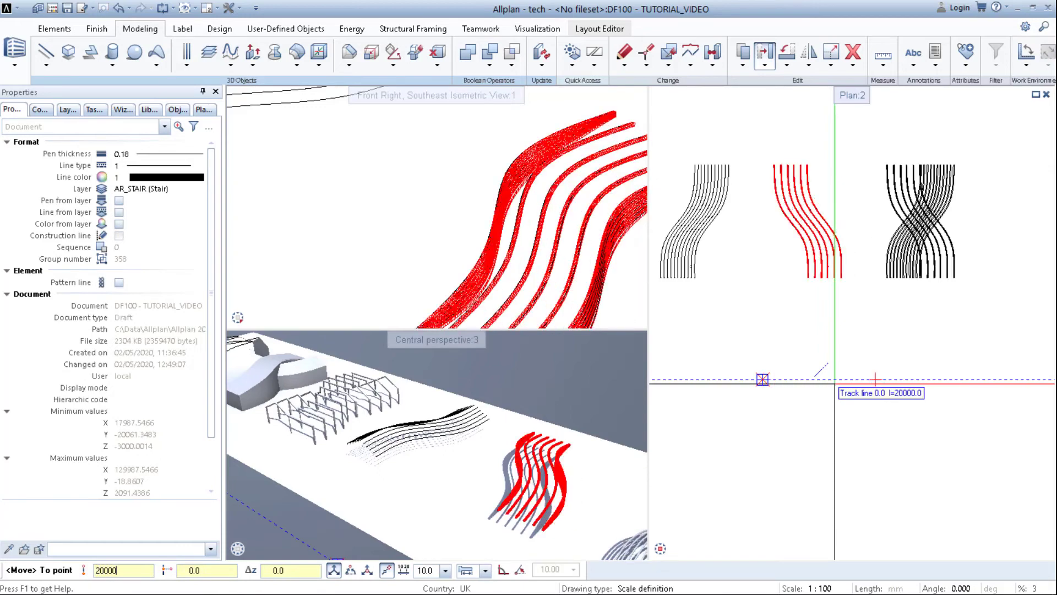
{"action": "left_click", "coordinate": [834, 380]}
Step: Move the second curve set and the crossing beams together 20000 mm in the negative x direction, and maximise the perspective view
{"action": "left_click_drag", "start_coordinate": [1002, 196], "coordinate": [779, 312]}
{"action": "key", "text": "m"}
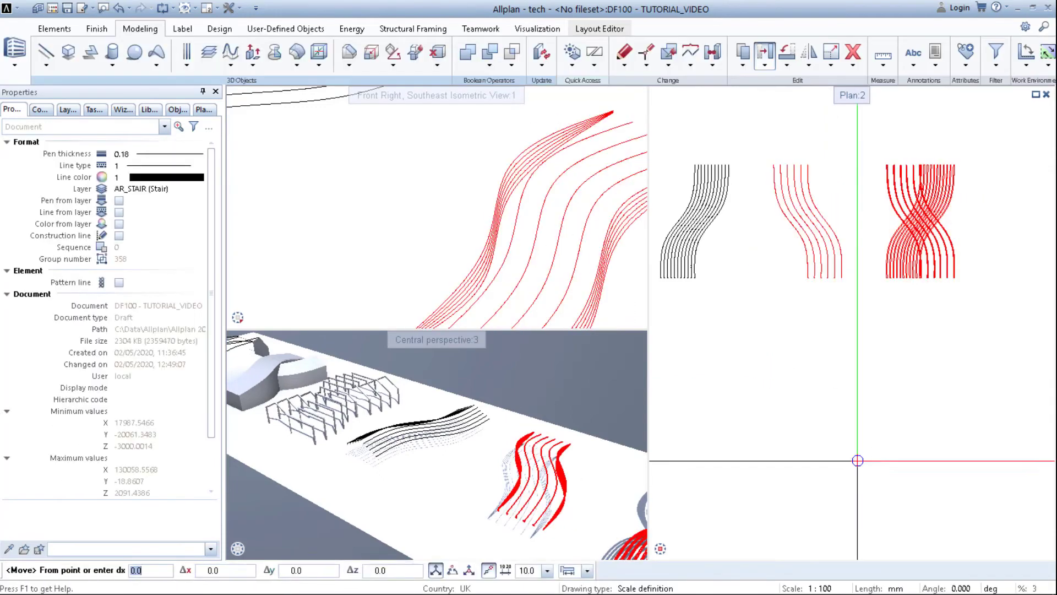
{"action": "left_click", "coordinate": [873, 446]}
{"action": "type", "text": "-20000"}
{"action": "key", "text": "Return"}
{"action": "key", "text": "Escape"}
{"action": "middle_click_drag", "start_coordinate": [474, 451], "coordinate": [499, 435]}
{"action": "double_click", "coordinate": [463, 342]}
{"action": "middle_click_drag", "start_coordinate": [530, 312], "coordinate": [567, 309], "text": "shift"}
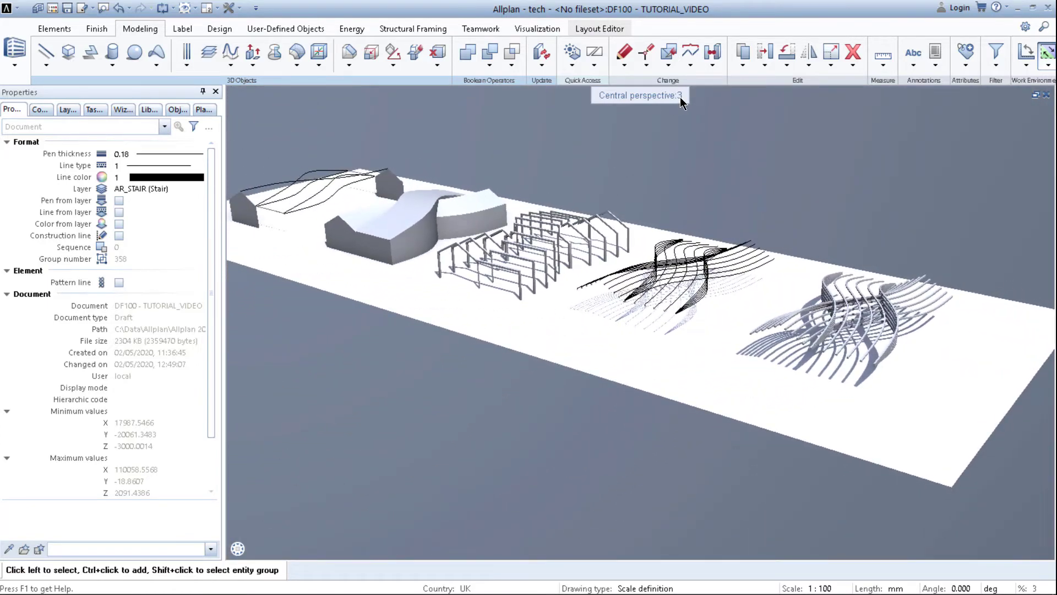
Step: Restore the three-viewport layout and move the wider-spaced beam set 40000 mm in the positive y direction in plan
{"action": "double_click", "coordinate": [679, 97]}
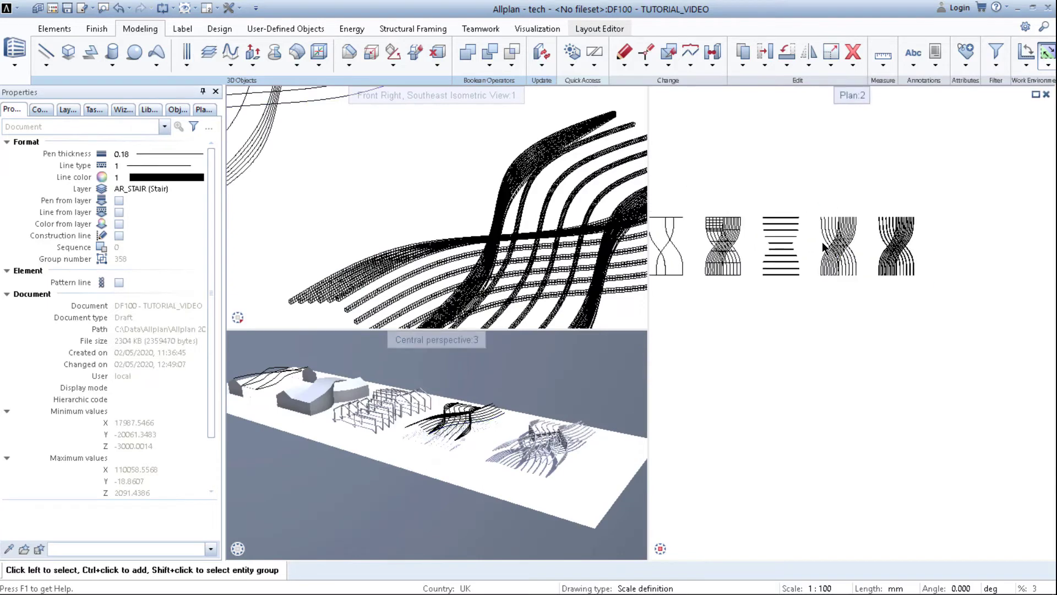
{"action": "scroll", "coordinate": [911, 254], "scroll_direction": "up", "scroll_amount": 4}
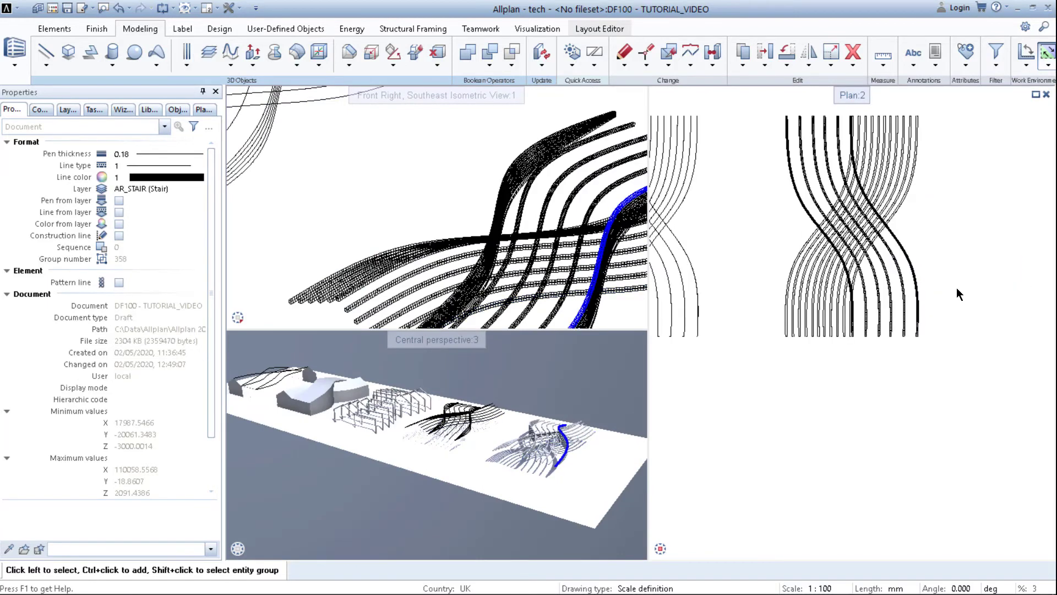
{"action": "left_click_drag", "start_coordinate": [860, 313], "coordinate": [853, 314]}
{"action": "scroll", "coordinate": [772, 204], "scroll_direction": "down", "scroll_amount": 4}
{"action": "middle_click_drag", "start_coordinate": [772, 204], "coordinate": [924, 250]}
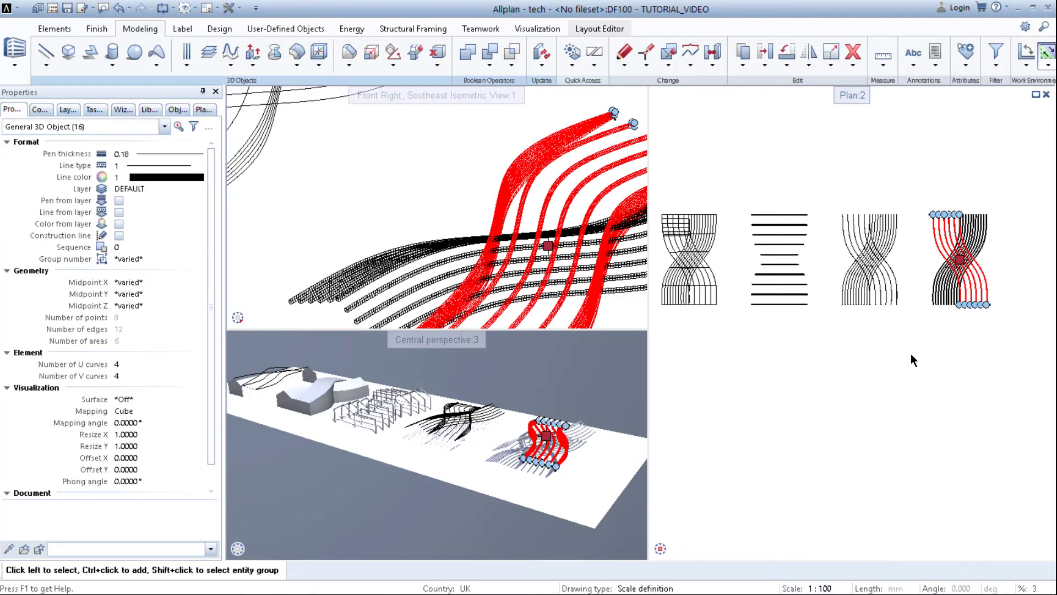
{"action": "key", "text": "m"}
{"action": "left_click", "coordinate": [959, 447]}
{"action": "type", "text": "40000"}
{"action": "key", "text": "Return"}
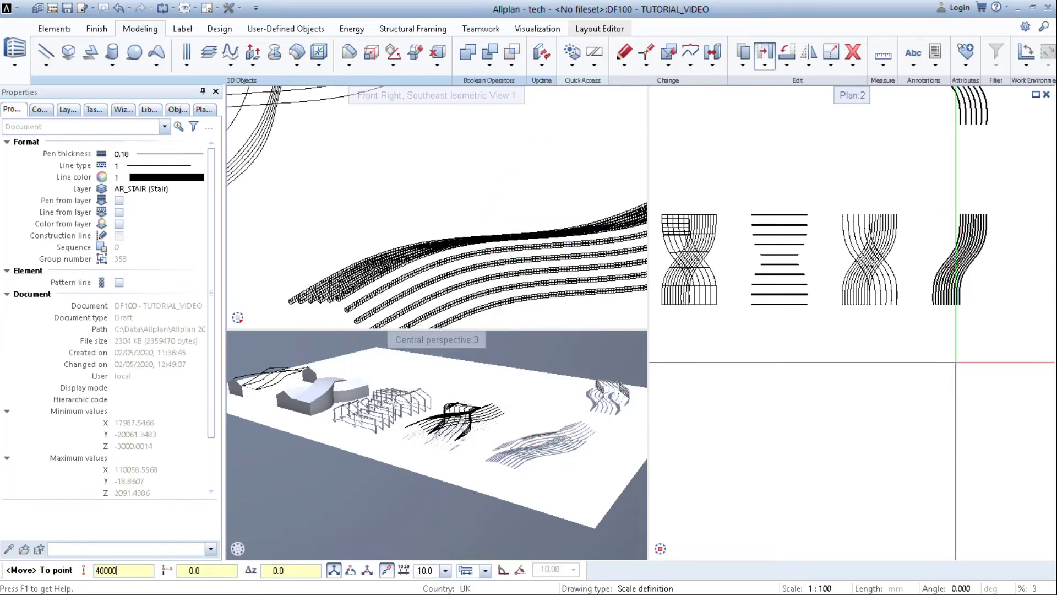
{"action": "scroll", "coordinate": [935, 362], "scroll_direction": "down", "scroll_amount": 1}
{"action": "key", "text": "Escape"}
Step: Copy the building solid running opposite to the moved beams 40000 mm in y, and move the copy 60000 mm in x onto them
{"action": "left_click", "coordinate": [759, 269]}
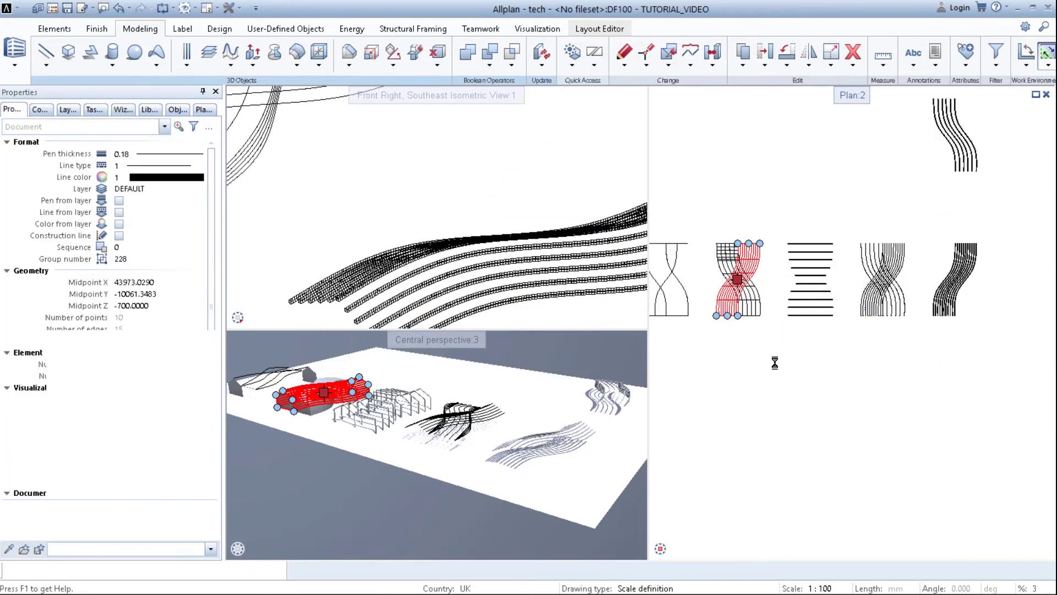
{"action": "key", "text": "Escape"}
{"action": "key", "text": "c"}
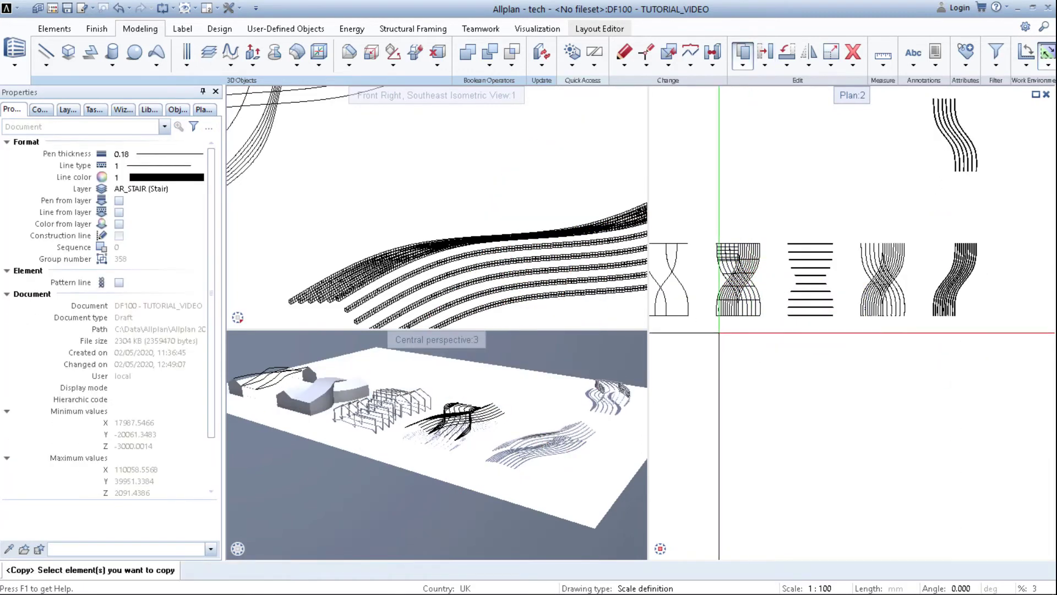
{"action": "left_click", "coordinate": [722, 302]}
{"action": "type", "text": "40000"}
{"action": "key", "text": "Return"}
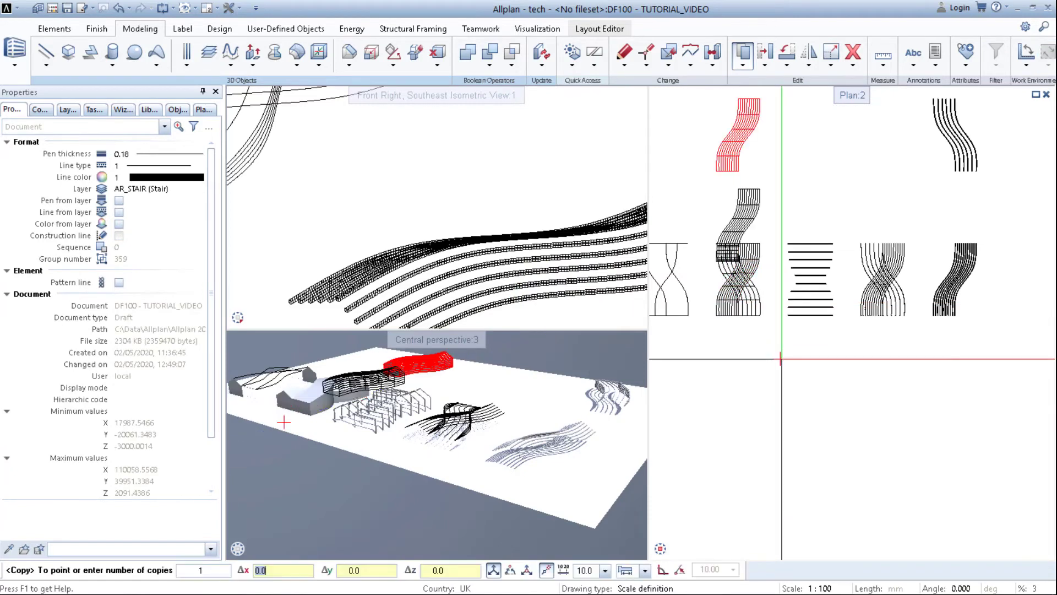
{"action": "key", "text": "Escape"}
{"action": "key", "text": "m"}
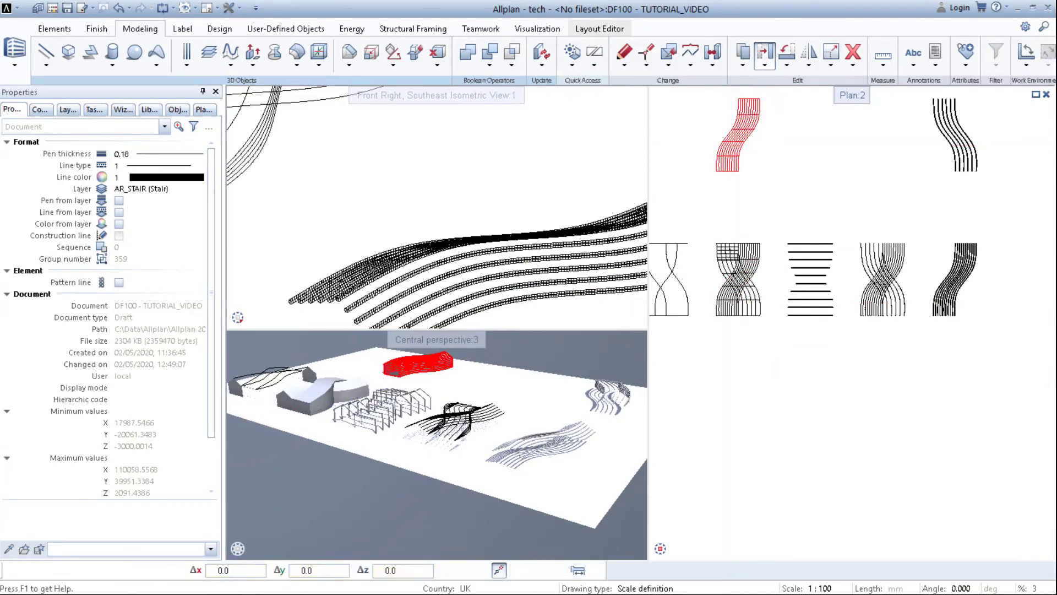
{"action": "key", "text": "Return"}
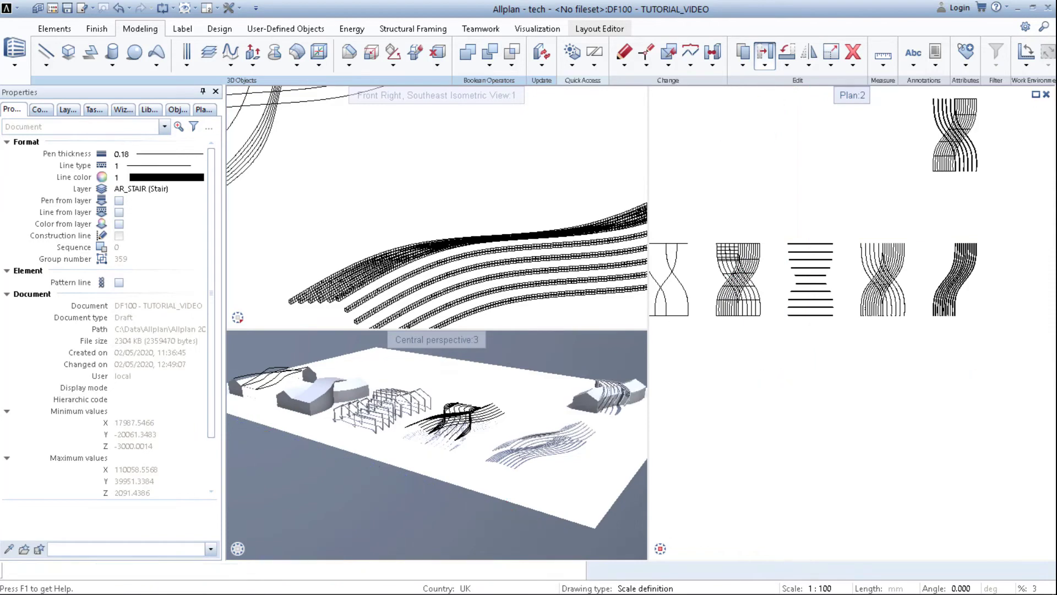
{"action": "scroll", "coordinate": [600, 405], "scroll_direction": "up", "scroll_amount": 8}
{"action": "left_click_drag", "start_coordinate": [489, 455], "coordinate": [545, 440]}
{"action": "scroll", "coordinate": [562, 299], "scroll_direction": "down", "scroll_amount": 6}
{"action": "scroll", "coordinate": [478, 171], "scroll_direction": "up", "scroll_amount": 3}
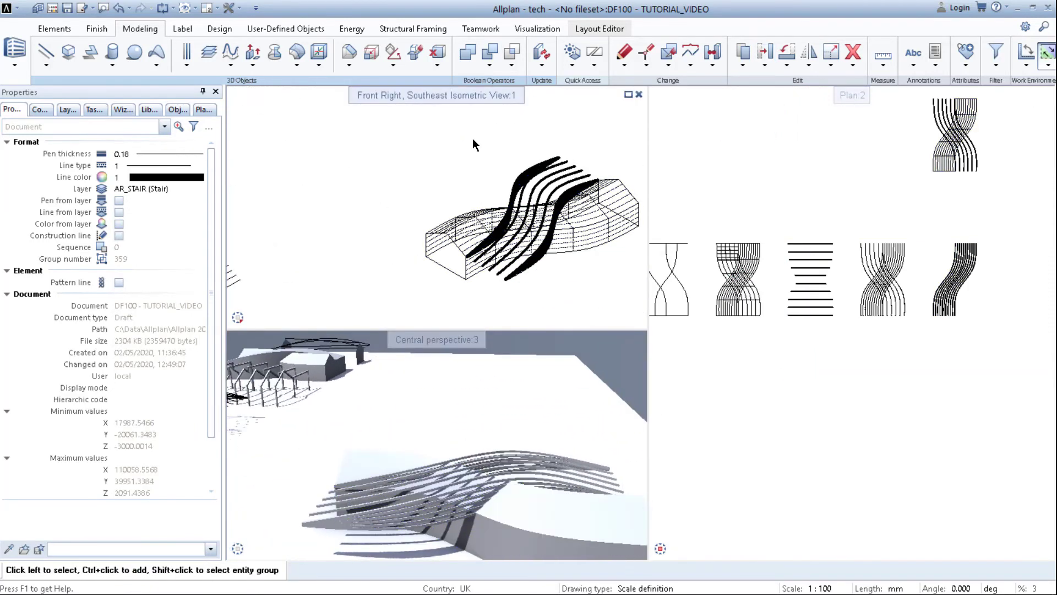
Step: Subtract the copied solid from the wider-spaced beams with Subtract and Retain Solid, resolving the result into individual 3D objects
{"action": "left_click", "coordinate": [489, 55]}
{"action": "scroll", "coordinate": [984, 136], "scroll_direction": "up", "scroll_amount": 6}
{"action": "middle_click_drag", "start_coordinate": [913, 196], "coordinate": [913, 260]}
{"action": "left_click_drag", "start_coordinate": [990, 299], "coordinate": [861, 358]}
{"action": "right_click", "coordinate": [789, 436]}
{"action": "left_click", "coordinate": [582, 352]}
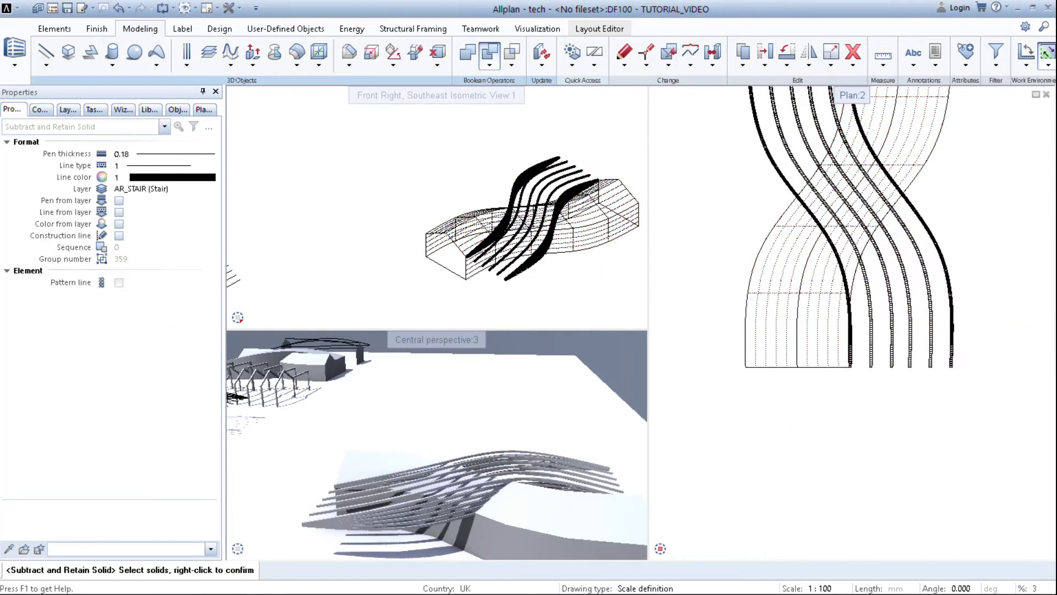
Step: Subtract the solid from the remaining outer beam, resolve it into individual 3D objects, and delete the copied solid
{"action": "middle_click_drag", "start_coordinate": [760, 143], "coordinate": [744, 237]}
{"action": "left_click", "coordinate": [753, 332]}
{"action": "right_click", "coordinate": [708, 316]}
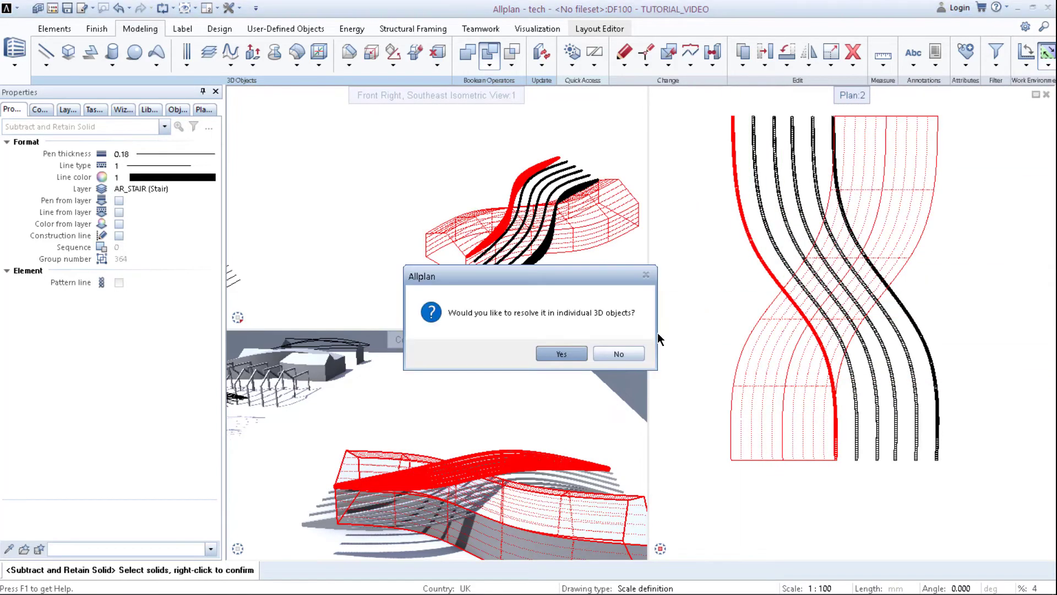
{"action": "left_click", "coordinate": [578, 353]}
{"action": "scroll", "coordinate": [686, 341], "scroll_direction": "down", "scroll_amount": 4}
{"action": "key", "text": "Escape"}
{"action": "left_click", "coordinate": [745, 297]}
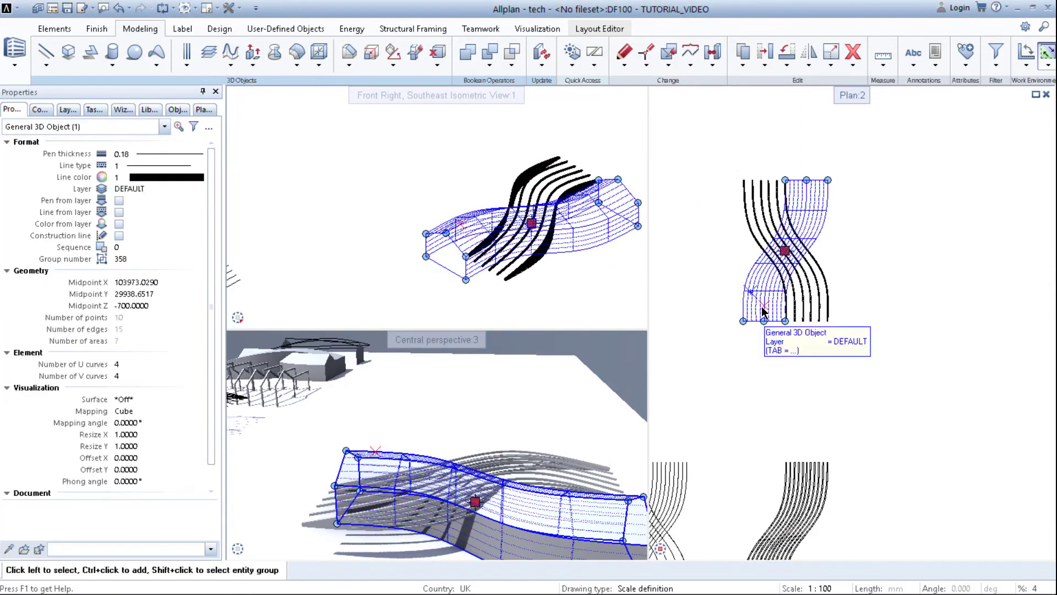
{"action": "key", "text": "Delete"}
{"action": "middle_click_drag", "start_coordinate": [465, 425], "coordinate": [496, 463], "text": "shift"}
{"action": "left_click", "coordinate": [828, 314], "text": "shift"}
{"action": "middle_click_drag", "start_coordinate": [776, 403], "coordinate": [869, 216]}
{"action": "left_click", "coordinate": [765, 53]}
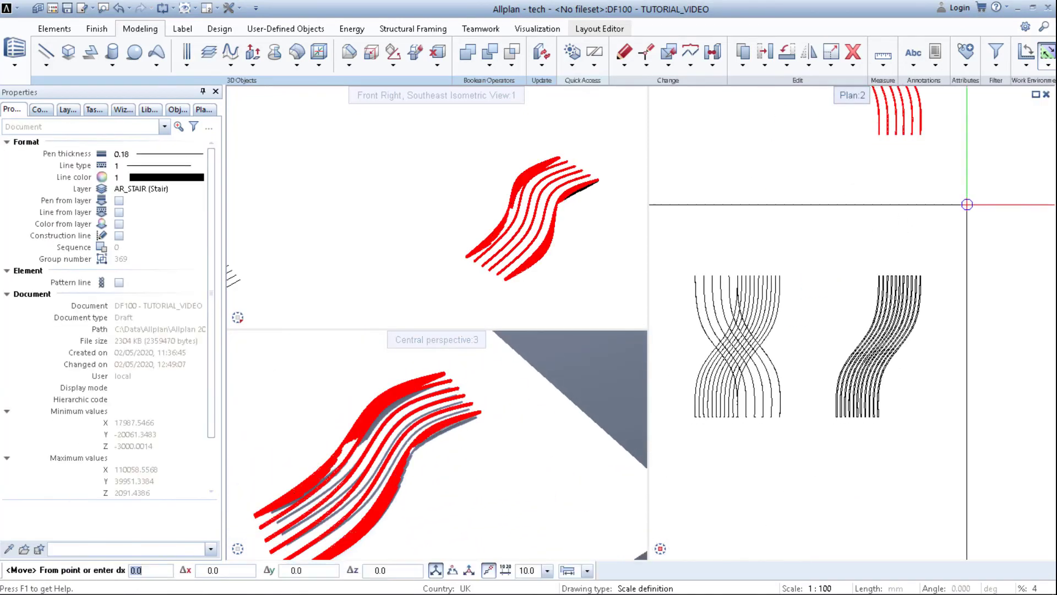
{"action": "left_click", "coordinate": [966, 204]}
{"action": "key", "text": "Escape"}
{"action": "scroll", "coordinate": [958, 292], "scroll_direction": "down", "scroll_amount": 2}
{"action": "middle_click_drag", "start_coordinate": [910, 326], "coordinate": [966, 299]}
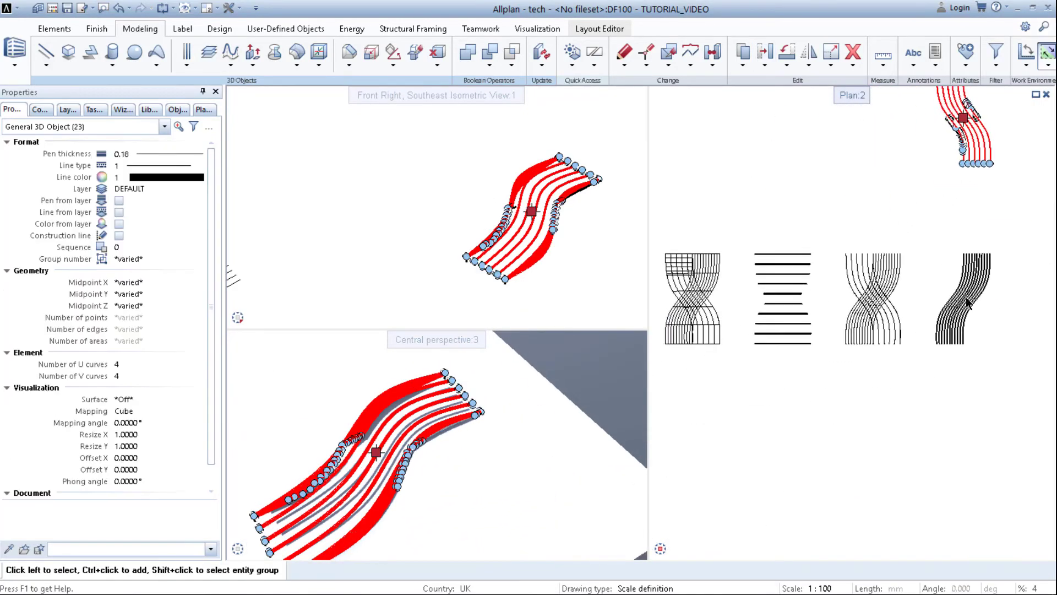
{"action": "key", "text": "Escape"}
Step: Copy the other building solid 60000 mm in the positive x direction onto the closely spaced beam set
{"action": "left_click", "coordinate": [689, 336]}
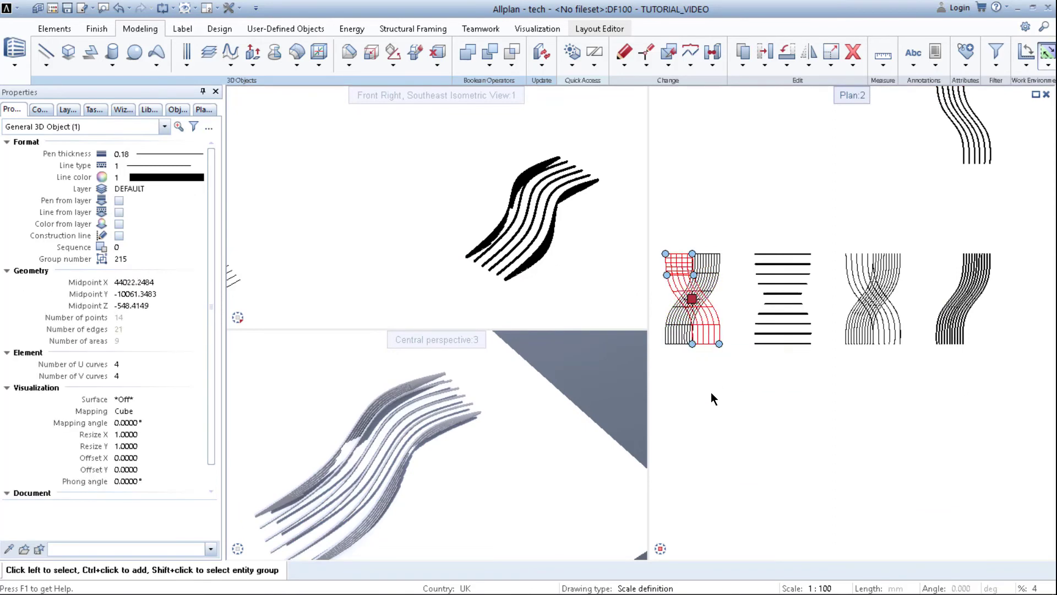
{"action": "key", "text": "c"}
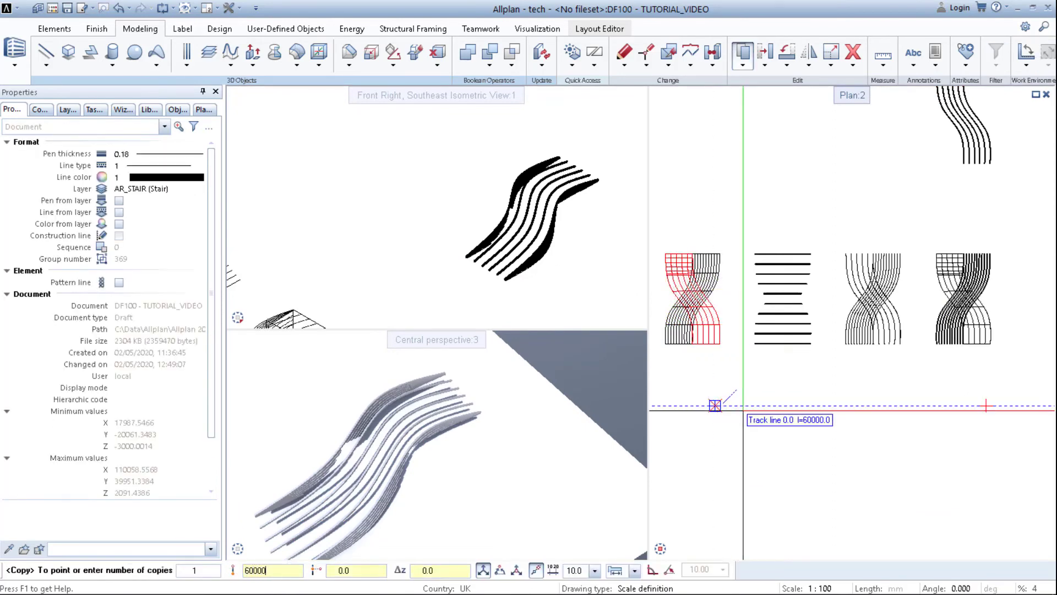
{"action": "key", "text": "Escape"}
{"action": "middle_click_drag", "start_coordinate": [313, 520], "coordinate": [531, 417]}
{"action": "scroll", "coordinate": [531, 418], "scroll_direction": "down", "scroll_amount": 3}
{"action": "key", "text": "Escape"}
{"action": "middle_click_drag", "start_coordinate": [437, 437], "coordinate": [506, 131], "text": "shift"}
Step: Subtract the second copied solid from the closely spaced beams while retaining it, resolving the result into individual 3D objects
{"action": "scroll", "coordinate": [973, 319], "scroll_direction": "up", "scroll_amount": 5}
{"action": "middle_click_drag", "start_coordinate": [967, 318], "coordinate": [893, 312]}
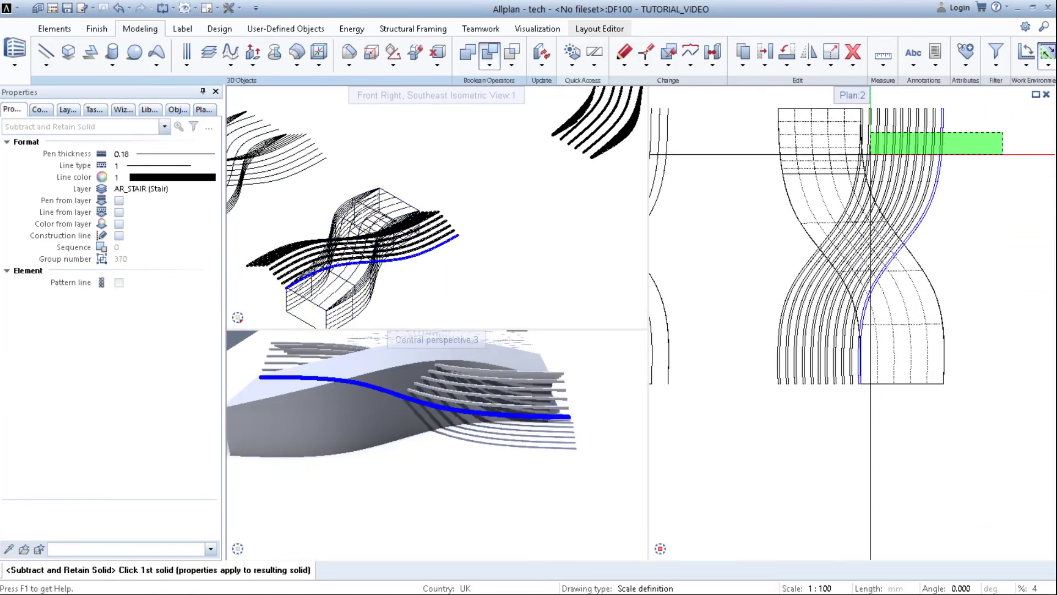
{"action": "left_click_drag", "start_coordinate": [870, 155], "coordinate": [867, 155]}
{"action": "left_click", "coordinate": [941, 314]}
{"action": "right_click", "coordinate": [839, 427]}
{"action": "left_click", "coordinate": [556, 358]}
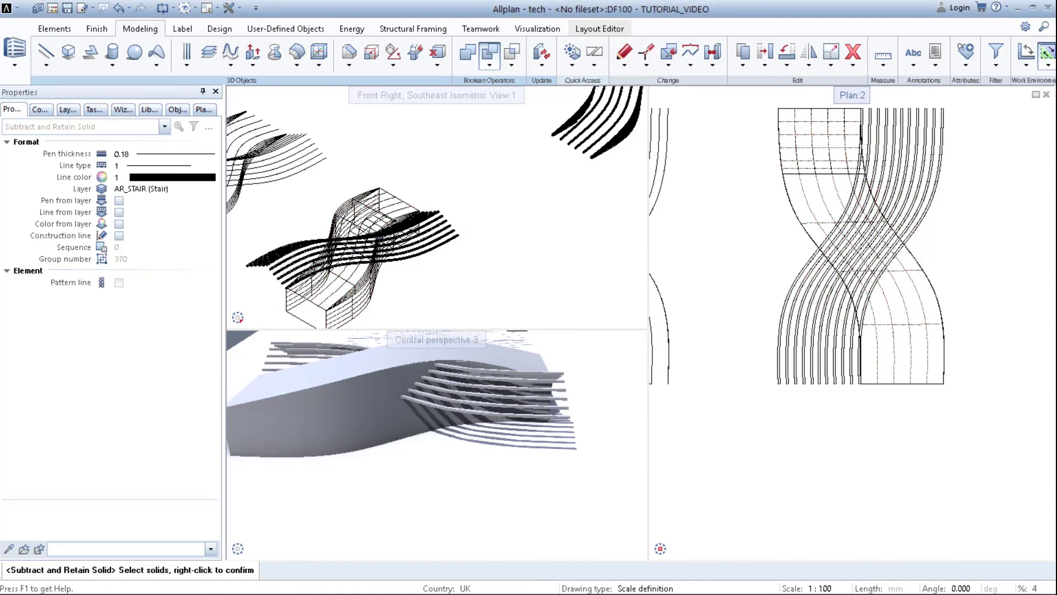
Step: Subtract the second solid from the outermost closely spaced beam, resolve it into individual objects, and delete that solid
{"action": "scroll", "coordinate": [799, 364], "scroll_direction": "up", "scroll_amount": 2}
{"action": "left_click", "coordinate": [766, 390]}
{"action": "left_click", "coordinate": [989, 351]}
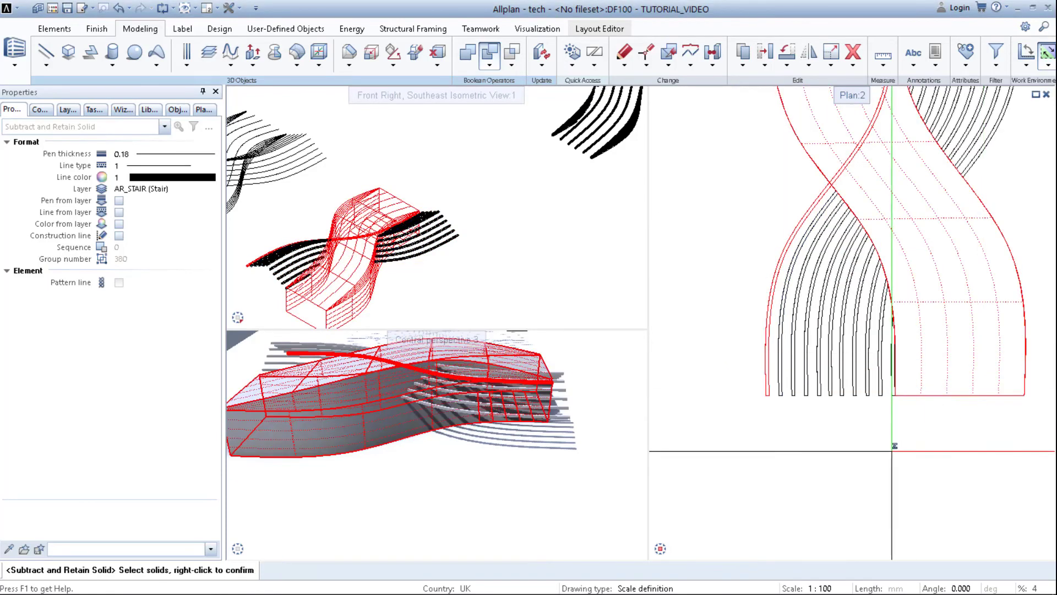
{"action": "right_click", "coordinate": [894, 446]}
{"action": "left_click", "coordinate": [582, 351]}
{"action": "scroll", "coordinate": [821, 320], "scroll_direction": "down", "scroll_amount": 3}
{"action": "key", "text": "Escape"}
{"action": "left_click", "coordinate": [880, 320]}
{"action": "key", "text": "Delete"}
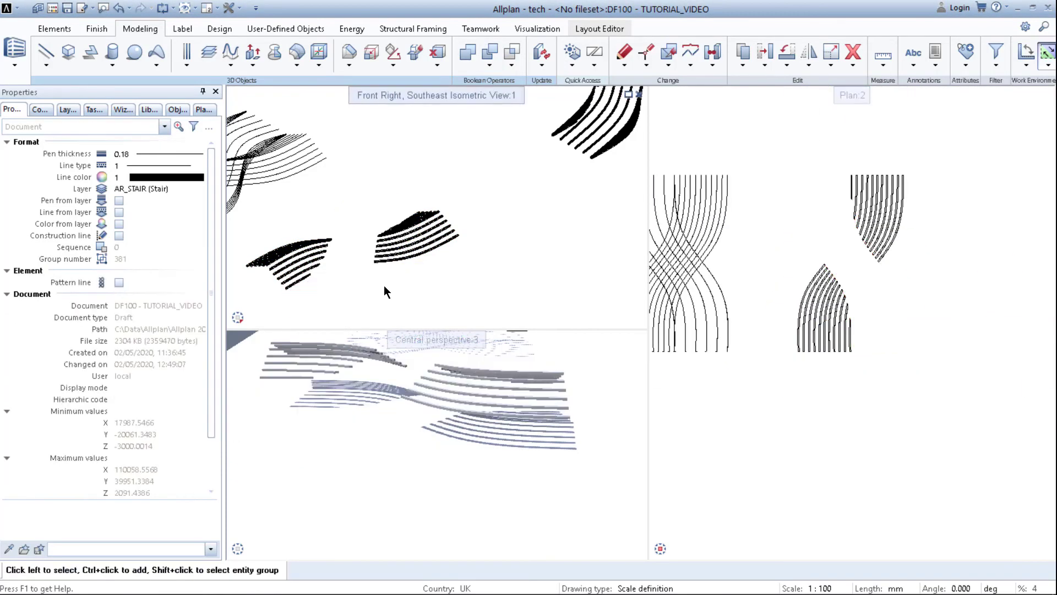
Step: Try to move the wider-spaced beam set back in the negative y direction, and undo the move
{"action": "middle_click_drag", "start_coordinate": [308, 283], "coordinate": [570, 285]}
{"action": "middle_click_drag", "start_coordinate": [466, 279], "coordinate": [347, 279]}
{"action": "middle_click", "coordinate": [402, 420]}
{"action": "middle_click", "coordinate": [401, 420]}
{"action": "scroll", "coordinate": [952, 198], "scroll_direction": "down", "scroll_amount": 4}
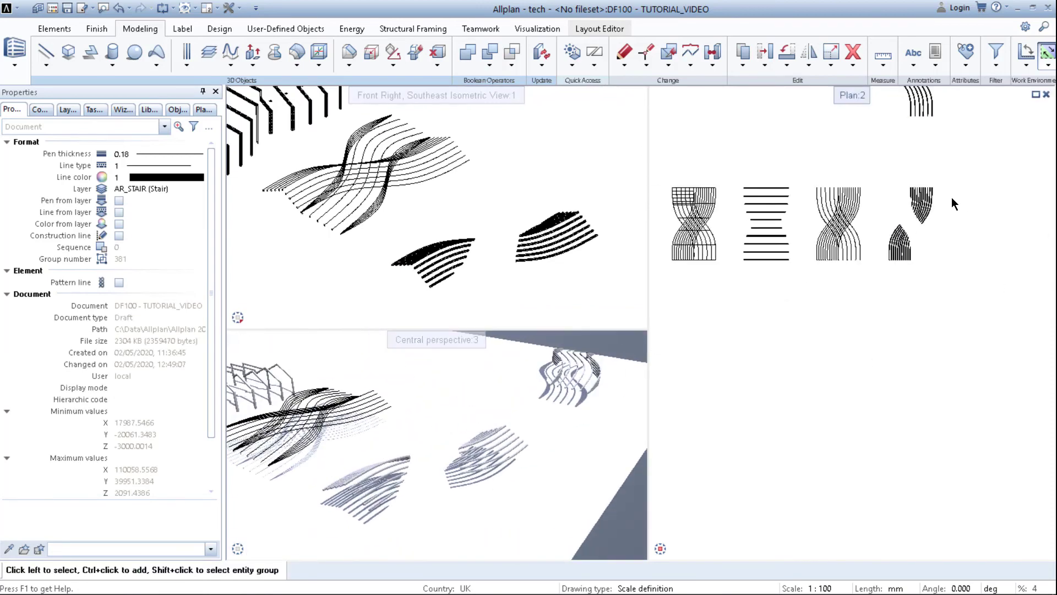
{"action": "middle_click_drag", "start_coordinate": [952, 198], "coordinate": [939, 248]}
{"action": "left_click_drag", "start_coordinate": [937, 93], "coordinate": [870, 173]}
{"action": "key", "text": "m"}
{"action": "left_click", "coordinate": [986, 186]}
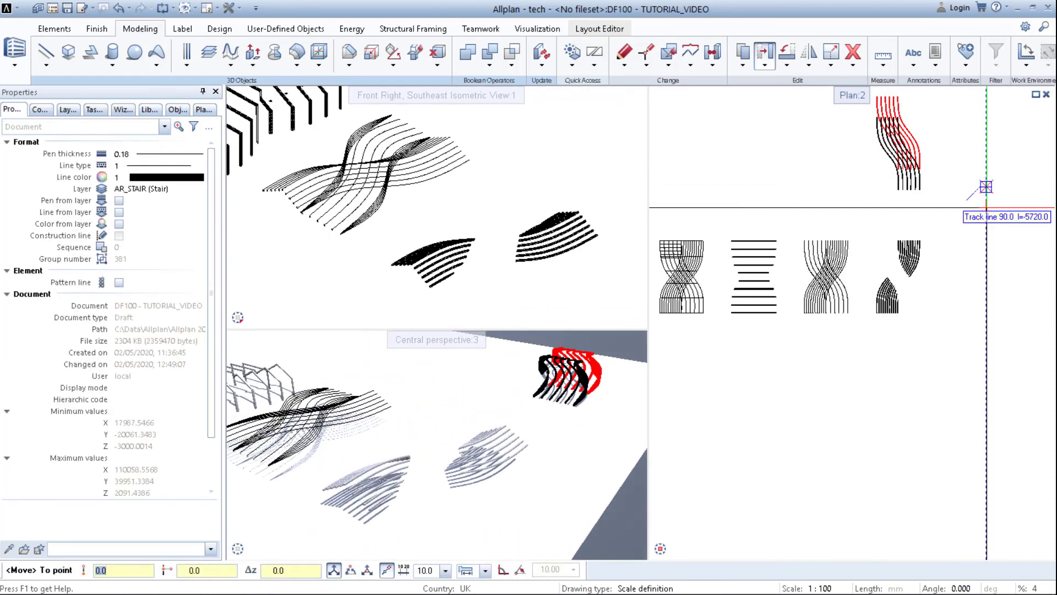
{"action": "type", "text": "60000"}
{"action": "key", "text": "Return"}
{"action": "key", "text": "ctrl+z"}
{"action": "middle_click_drag", "start_coordinate": [986, 207], "coordinate": [986, 252]}
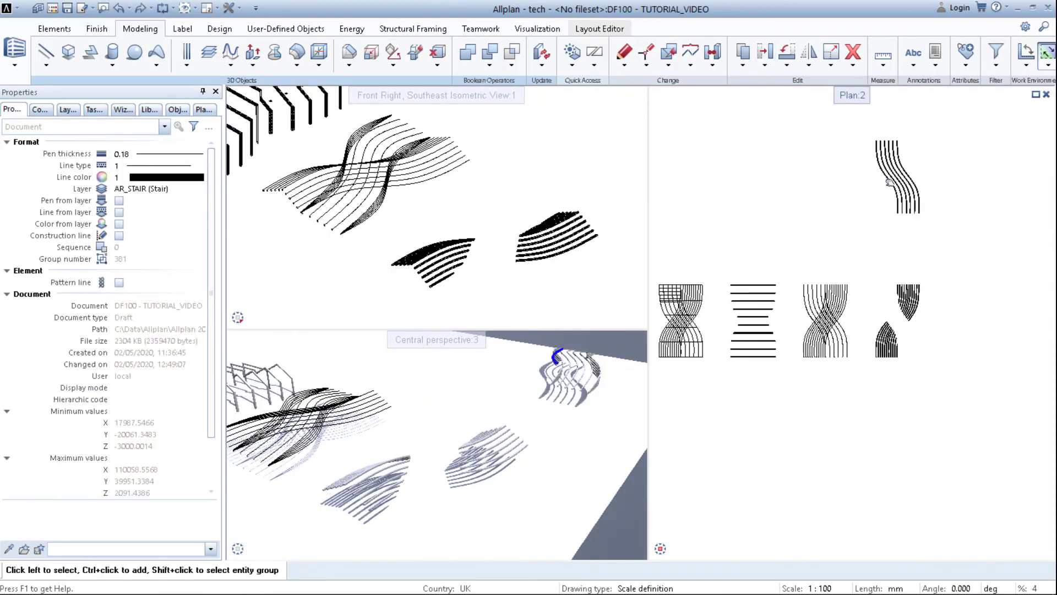
Step: Move the wider-spaced beam set 40000 mm in the negative y direction, back between the two trimmed beam groups
{"action": "left_click_drag", "start_coordinate": [856, 120], "coordinate": [964, 259]}
{"action": "key", "text": "m"}
{"action": "left_click", "coordinate": [984, 268]}
{"action": "type", "text": "60000"}
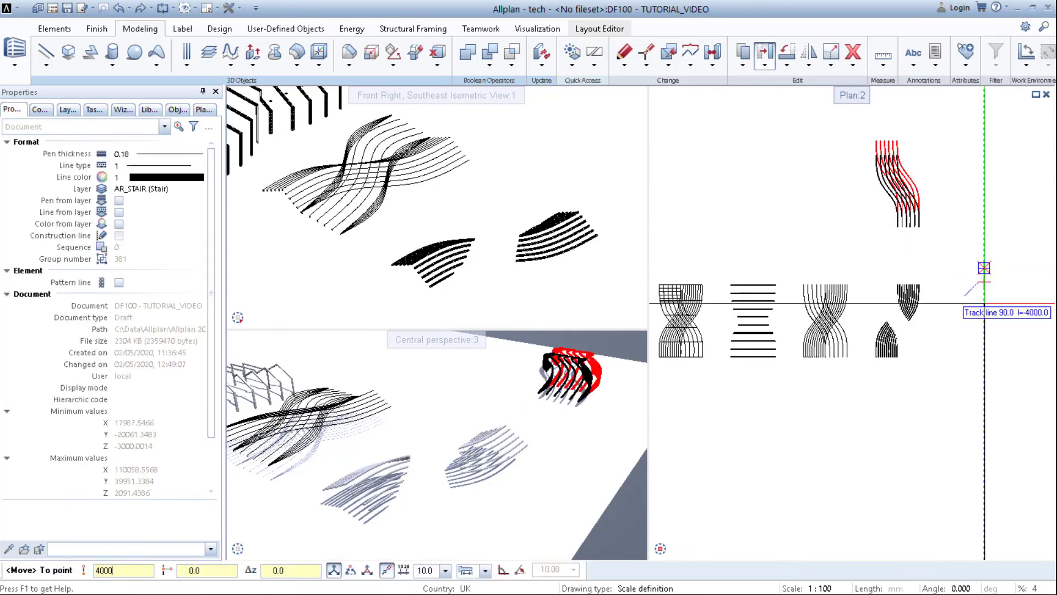
{"action": "key", "text": "Return"}
{"action": "left_click_drag", "start_coordinate": [440, 457], "coordinate": [527, 441]}
{"action": "scroll", "coordinate": [462, 435], "scroll_direction": "down", "scroll_amount": 2}
{"action": "middle_click_drag", "start_coordinate": [461, 435], "coordinate": [523, 473]}
Step: Copy the row of transverse frames in the positive x direction to the free area beyond the combined beam structure
{"action": "scroll", "coordinate": [851, 403], "scroll_direction": "down", "scroll_amount": 3}
{"action": "middle_click_drag", "start_coordinate": [852, 404], "coordinate": [794, 406]}
{"action": "key", "text": "c"}
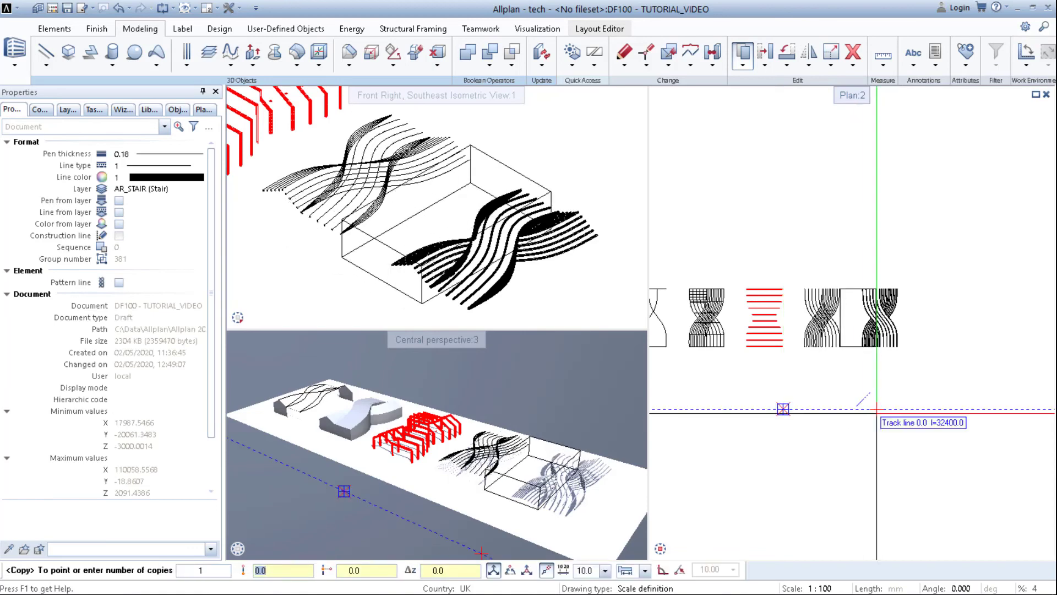
{"action": "key", "text": "Escape"}
Step: Copy the combined beam structure 20000 mm in the positive x direction onto the copied frames, and maximise the perspective view
{"action": "left_click_drag", "start_coordinate": [852, 272], "coordinate": [907, 368]}
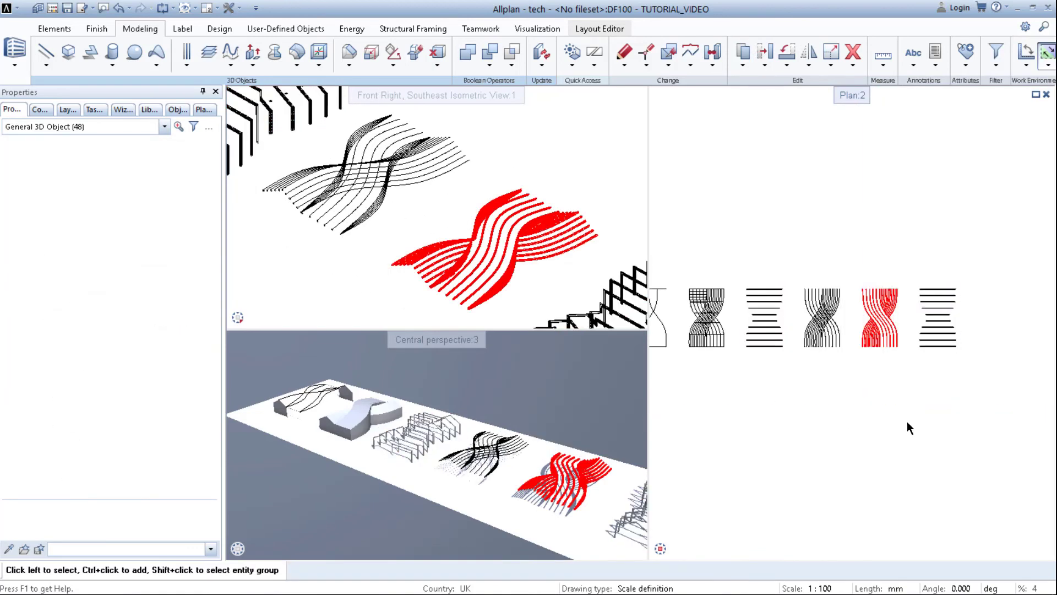
{"action": "key", "text": "c"}
{"action": "left_click", "coordinate": [907, 422]}
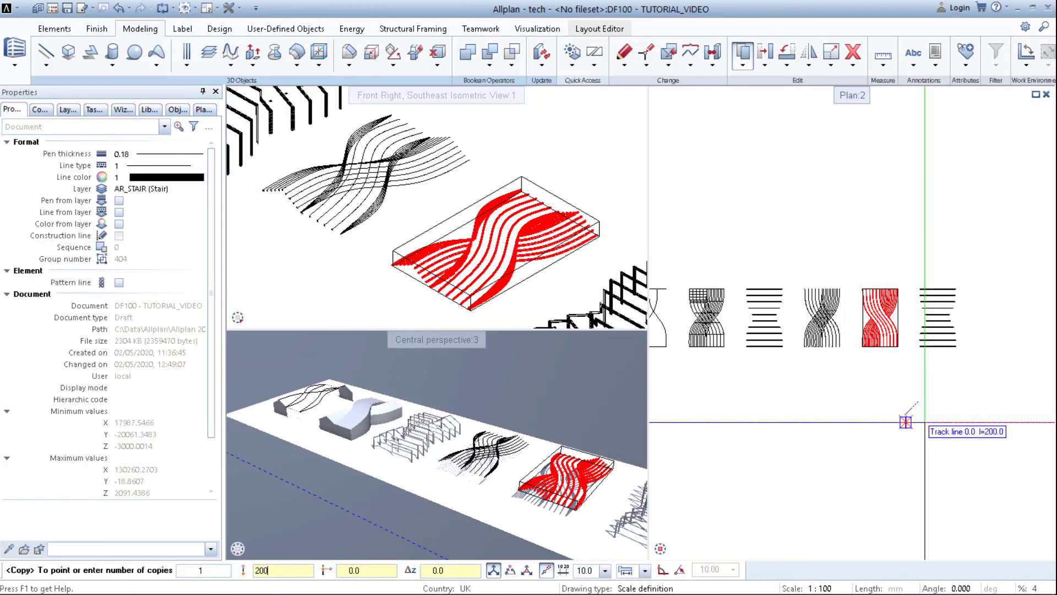
{"action": "key", "text": "Return"}
{"action": "middle_click_drag", "start_coordinate": [570, 290], "coordinate": [419, 152]}
{"action": "middle_click_drag", "start_coordinate": [498, 441], "coordinate": [410, 389]}
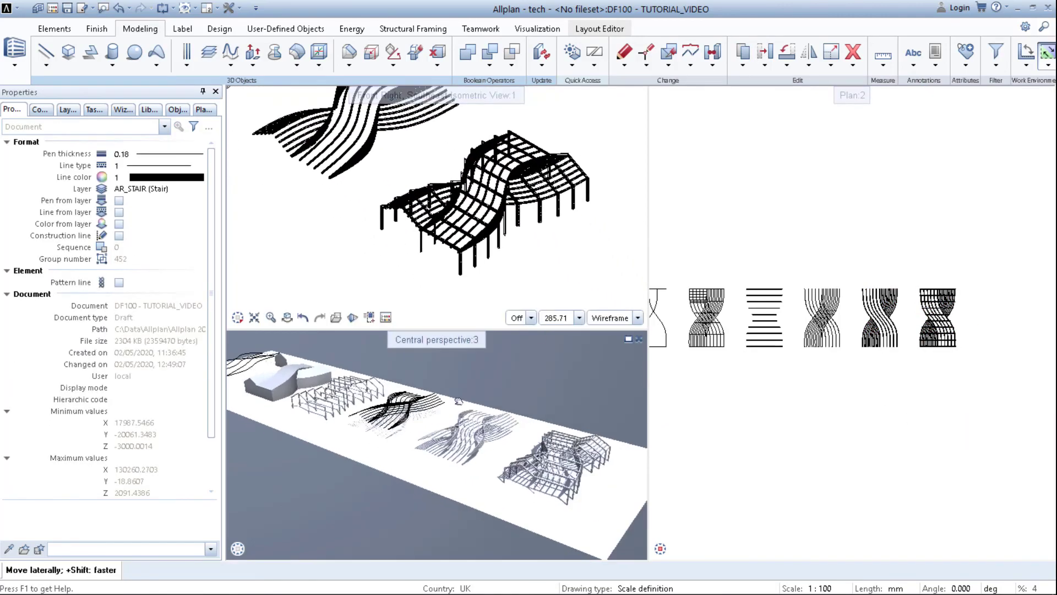
{"action": "left_click_drag", "start_coordinate": [410, 388], "coordinate": [427, 360], "text": "ctrl"}
{"action": "double_click", "coordinate": [465, 340]}
{"action": "left_click_drag", "start_coordinate": [638, 330], "coordinate": [710, 317], "text": "ctrl"}
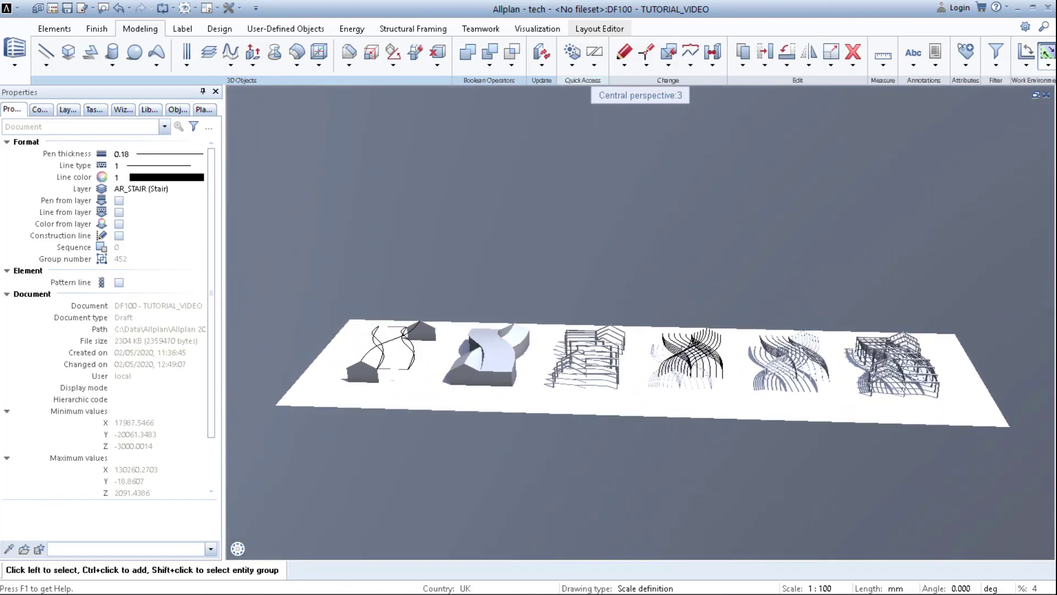